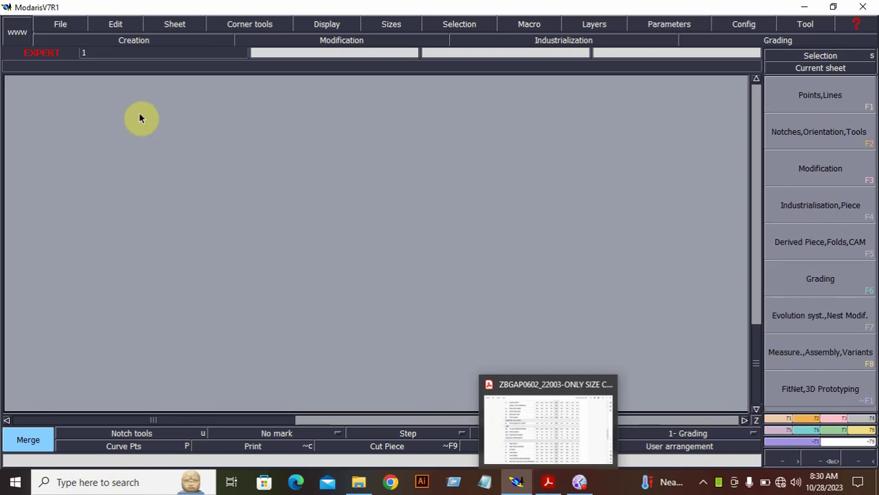
- Switch to the size chart PDF, examine the style header and dimensions table, and return to Modaris
{"action": "left_click", "coordinate": [63, 26]}
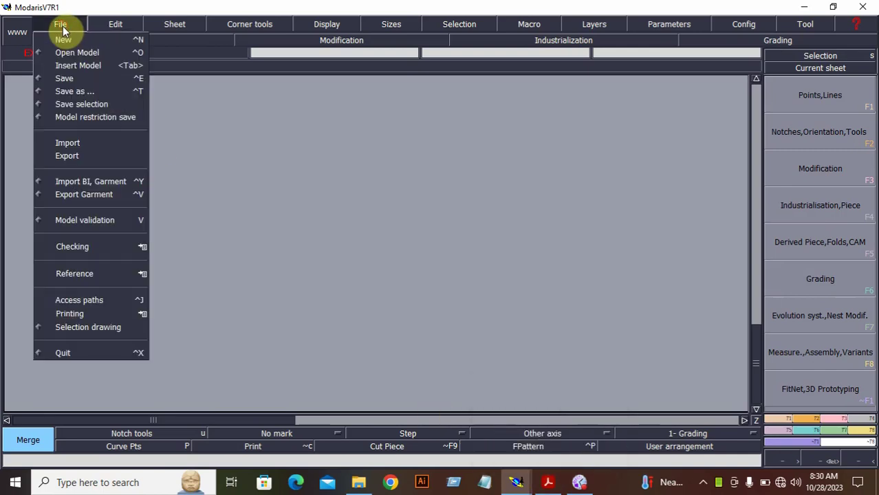
{"action": "left_click", "coordinate": [549, 484]}
{"action": "scroll", "coordinate": [496, 395], "scroll_direction": "up", "scroll_amount": 5}
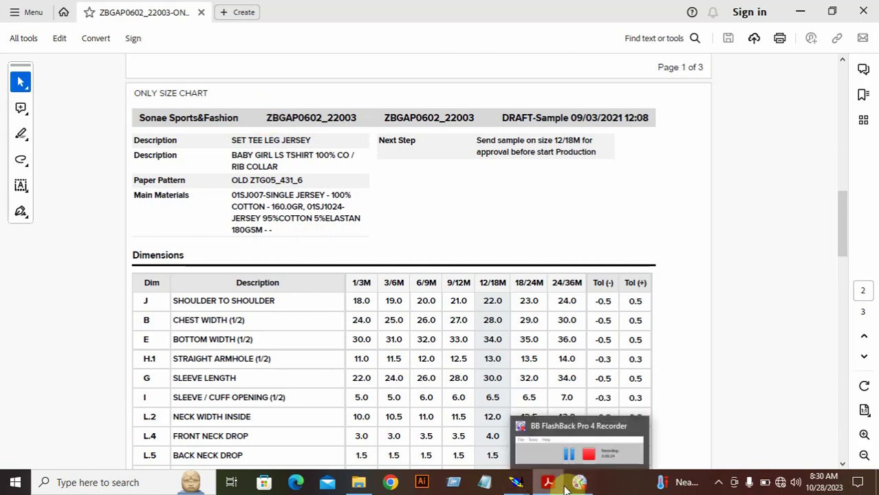
{"action": "mouse_move", "coordinate": [516, 482]}
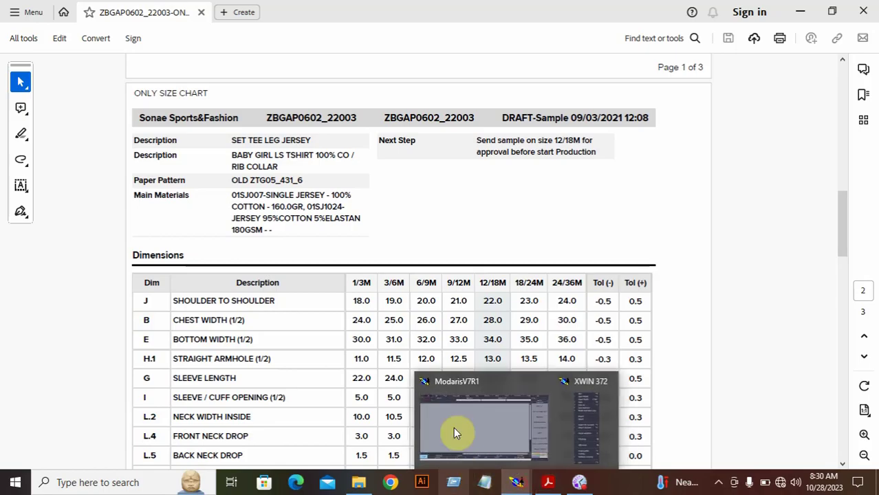
{"action": "left_click", "coordinate": [457, 407]}
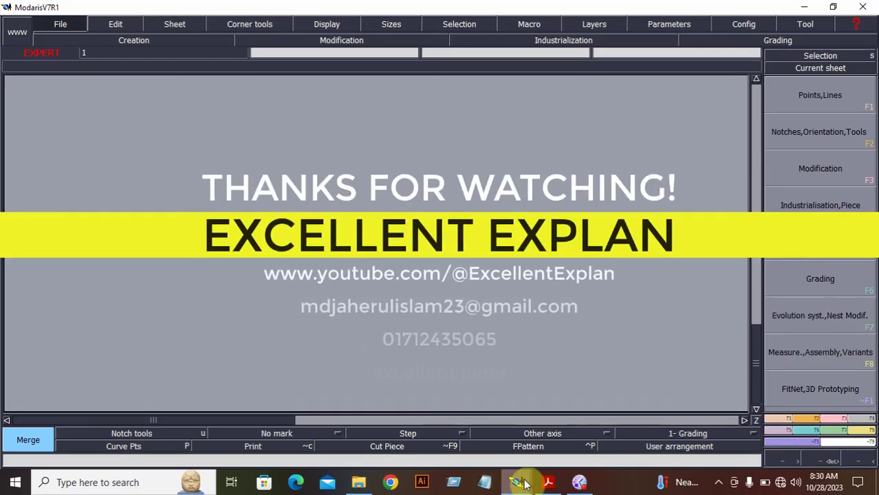
{"action": "mouse_move", "coordinate": [525, 480]}
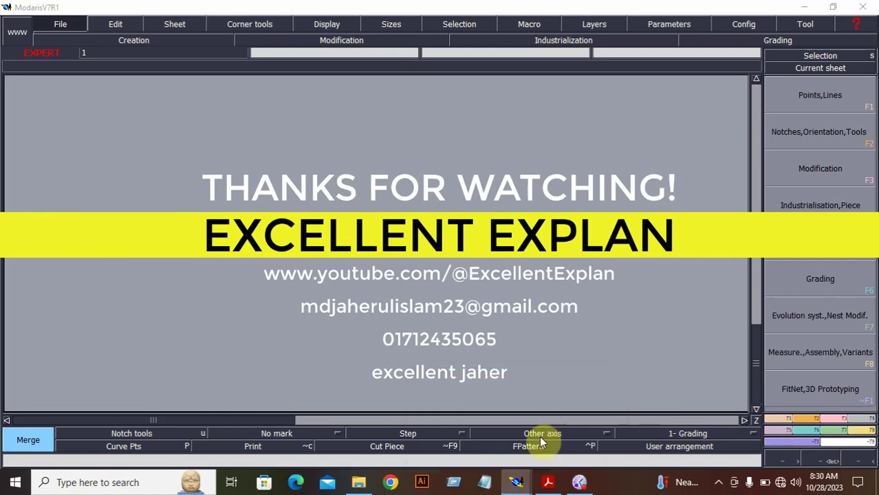
- Create a new model named ZBAGAP0602, checking the style number in the size chart PDF
{"action": "left_click", "coordinate": [62, 24]}
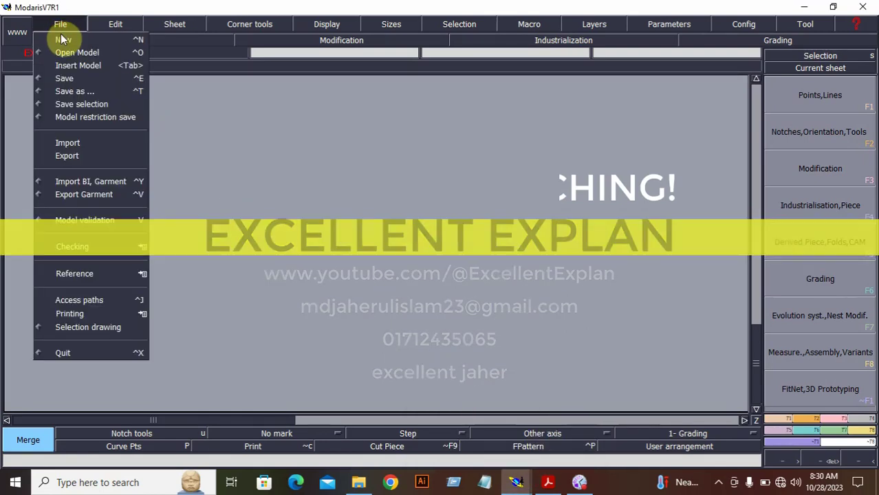
{"action": "left_click", "coordinate": [60, 37]}
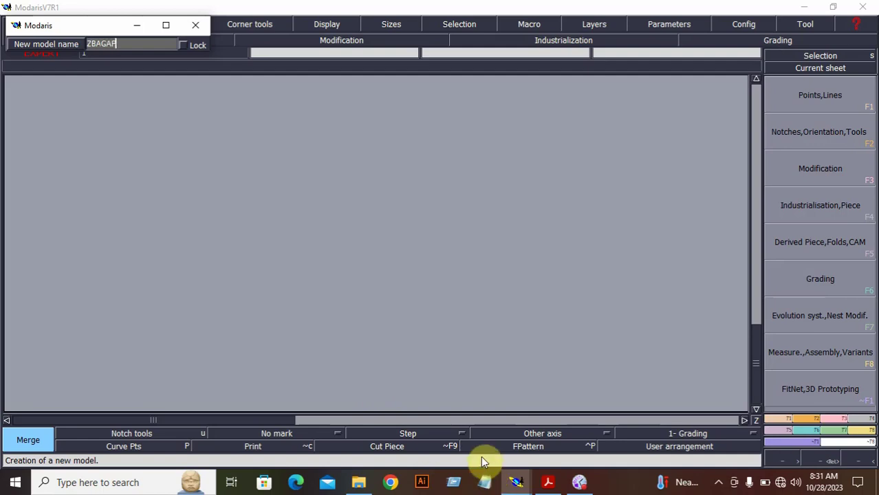
{"action": "left_click", "coordinate": [548, 482]}
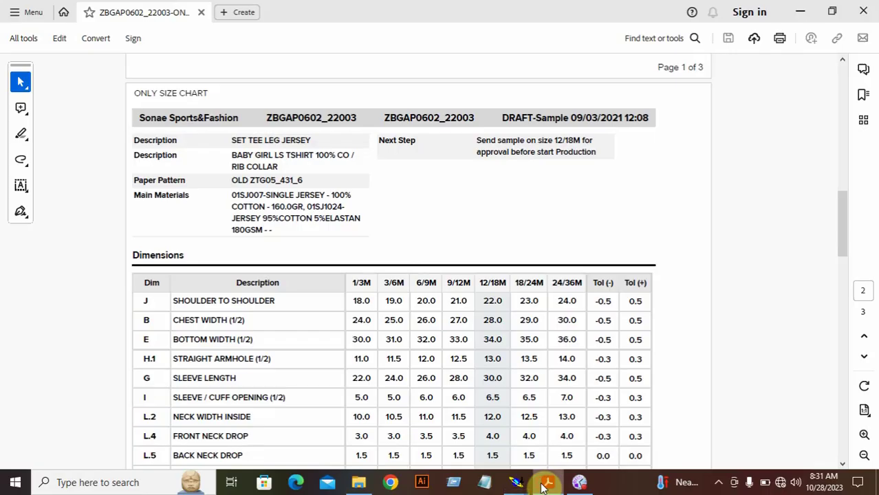
{"action": "left_click", "coordinate": [544, 487]}
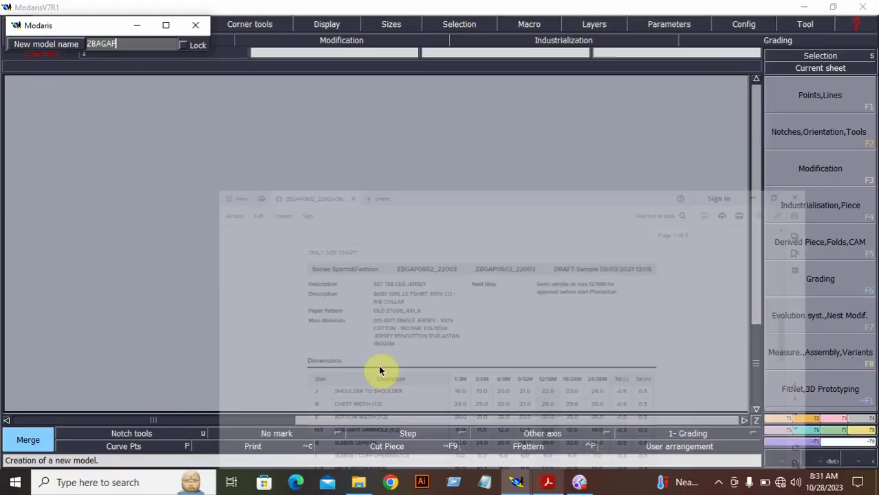
{"action": "type", "text": "0602"}
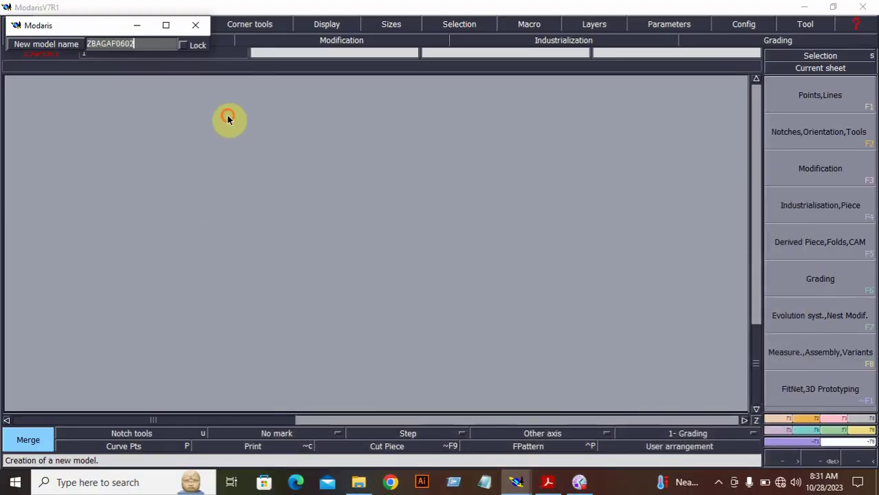
{"action": "key", "text": "Return"}
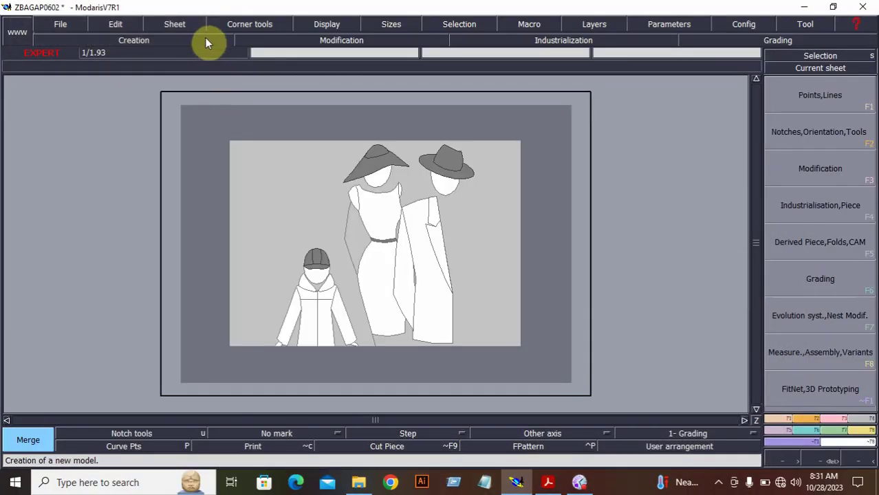
- Add a new blank sheet to the model and activate the Rectangle tool
{"action": "left_click", "coordinate": [180, 26]}
{"action": "left_click", "coordinate": [181, 40]}
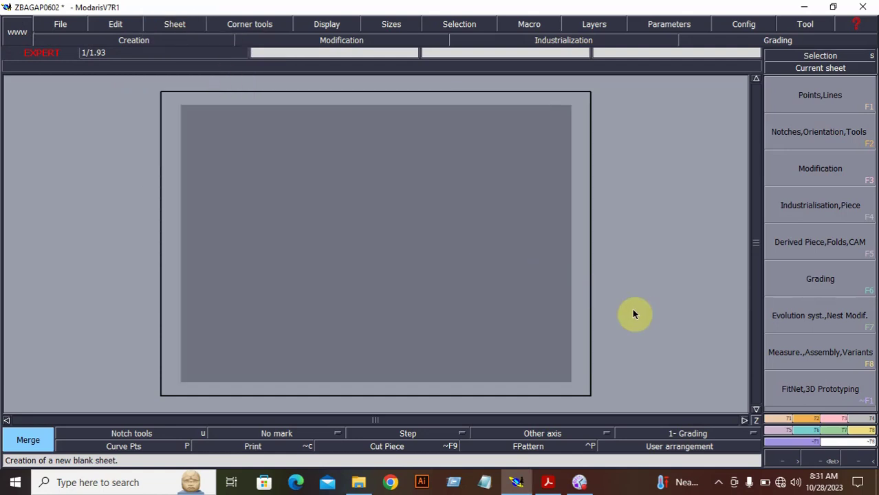
{"action": "left_click", "coordinate": [809, 419]}
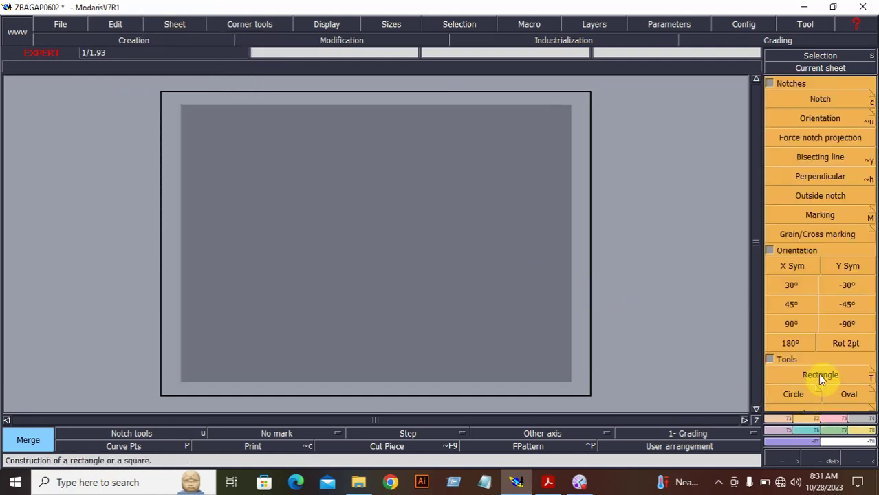
{"action": "left_click", "coordinate": [820, 377]}
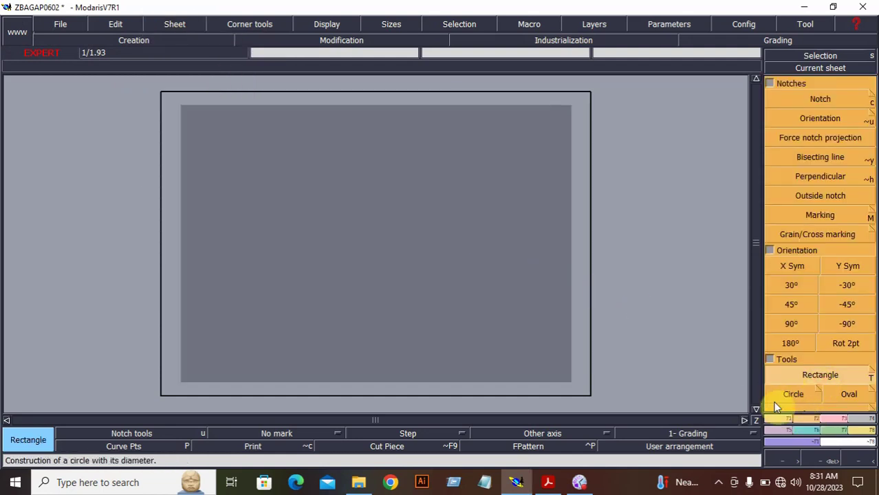
- Check the 12/18M total length, chest width and bottom width in the size chart PDF and return to Modaris
{"action": "left_click", "coordinate": [548, 482]}
{"action": "scroll", "coordinate": [309, 320], "scroll_direction": "down", "scroll_amount": 5}
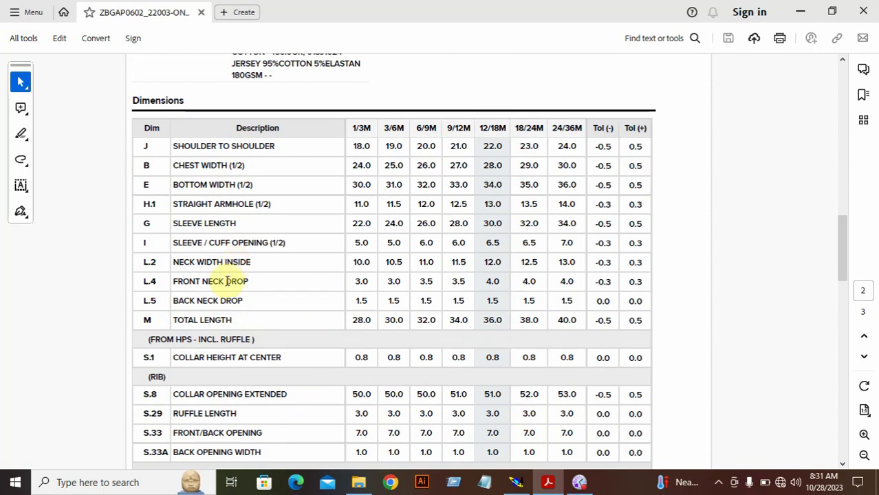
{"action": "left_click_drag", "start_coordinate": [483, 320], "coordinate": [501, 323]}
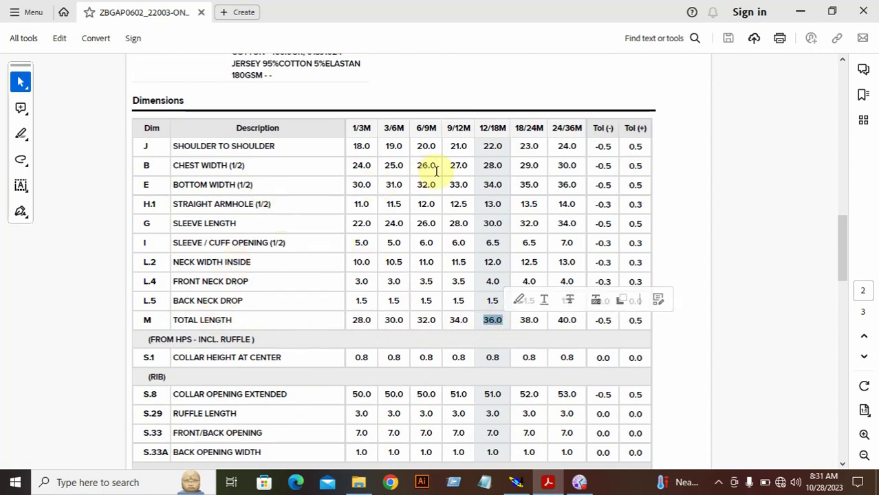
{"action": "left_click_drag", "start_coordinate": [484, 165], "coordinate": [502, 166]}
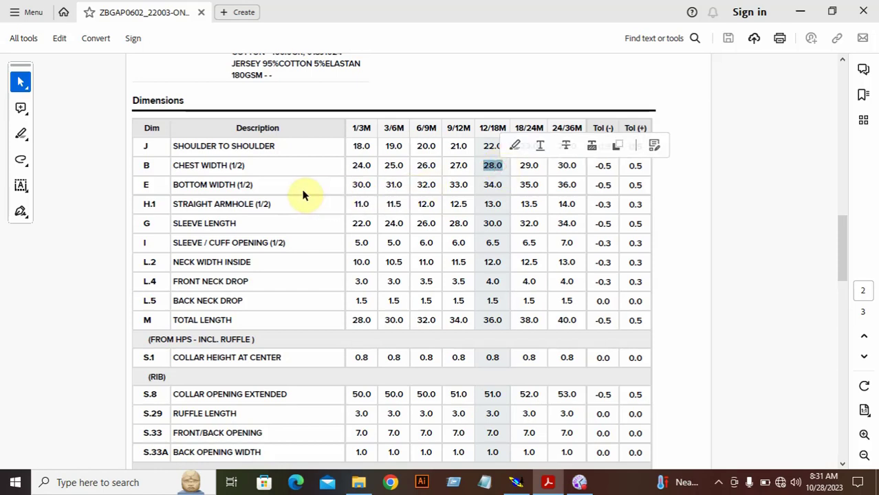
{"action": "left_click", "coordinate": [490, 186]}
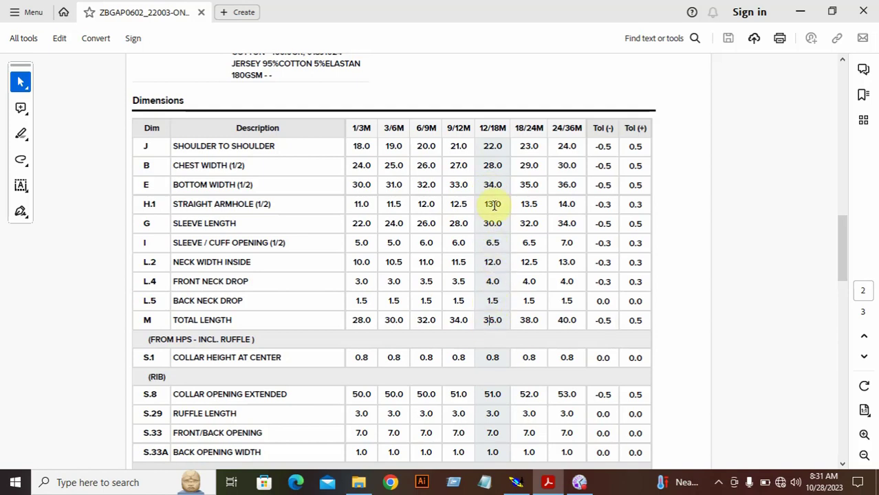
{"action": "left_click", "coordinate": [523, 484]}
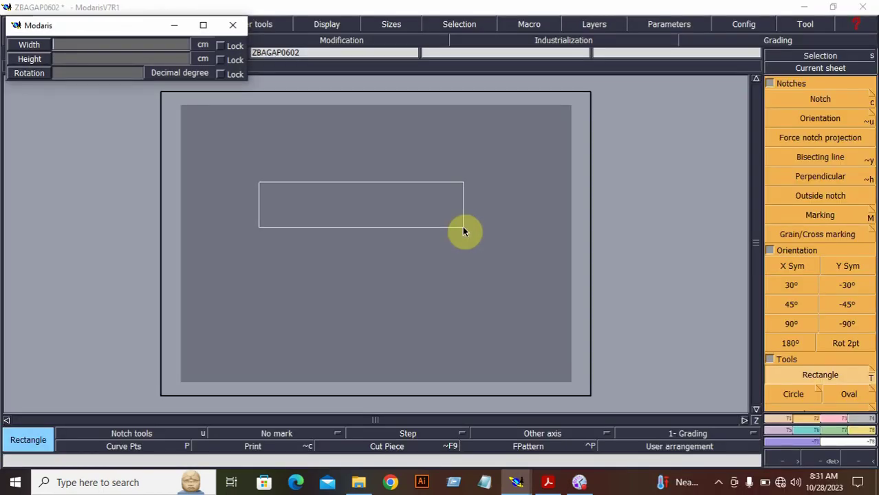
- Draw a rectangle 36 cm wide and 17 cm high on the blank sheet
{"action": "type", "text": "6"}
{"action": "key", "text": "Return"}
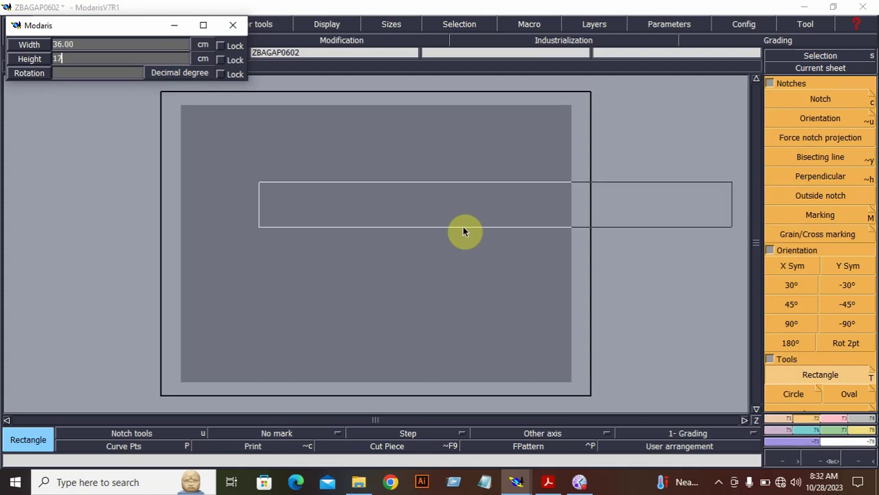
{"action": "type", "text": "17"}
{"action": "key", "text": "Return"}
{"action": "left_click", "coordinate": [462, 232]}
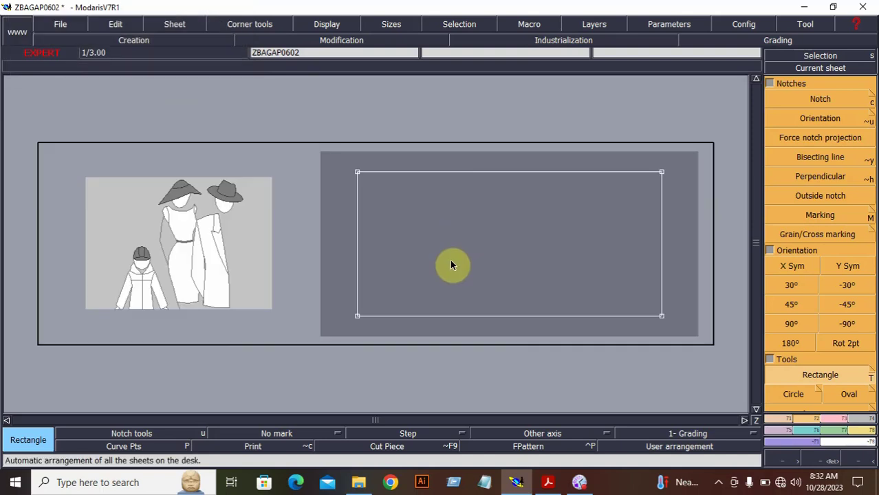
{"action": "left_click", "coordinate": [833, 461]}
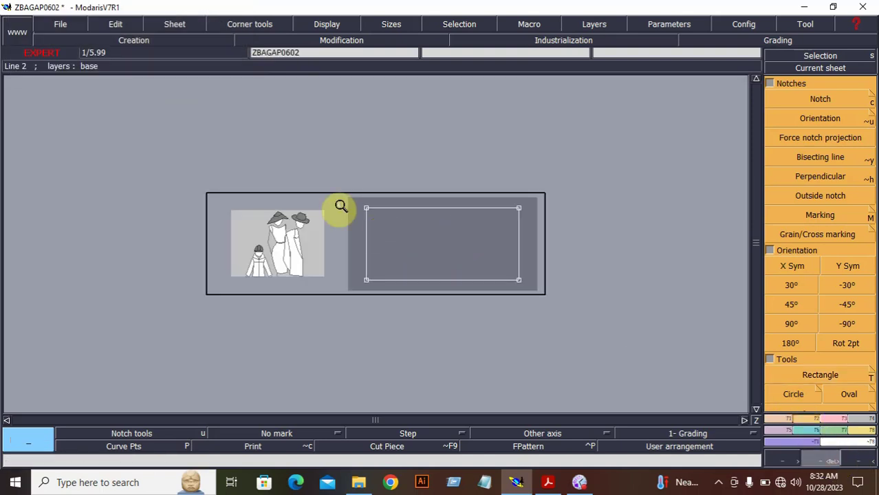
{"action": "left_click", "coordinate": [324, 188]}
{"action": "left_click", "coordinate": [574, 294]}
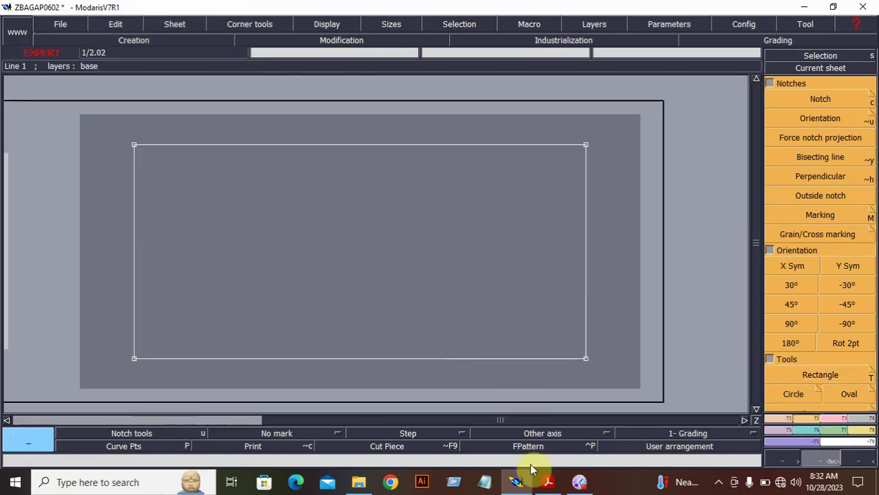
- Switch to the size chart PDF and examine the remaining measurements and the neckline of the T-shirt sketch
{"action": "left_click", "coordinate": [547, 485]}
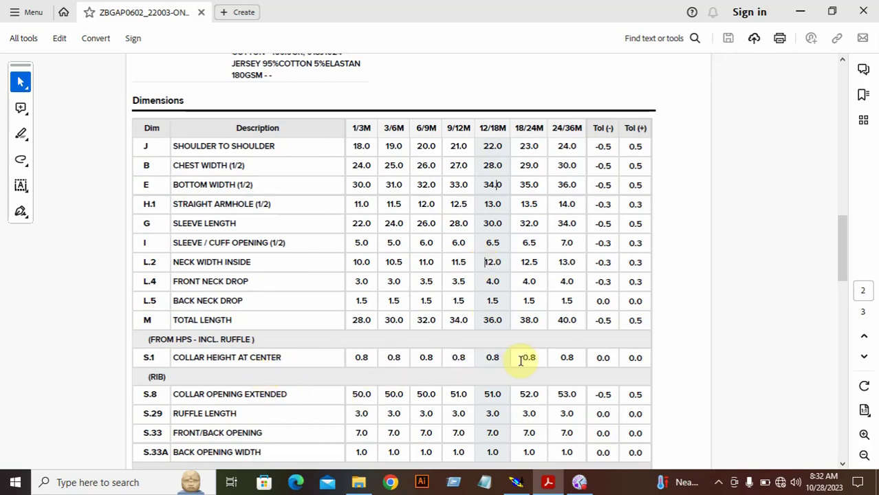
{"action": "scroll", "coordinate": [516, 357], "scroll_direction": "down", "scroll_amount": 3}
{"action": "scroll", "coordinate": [513, 360], "scroll_direction": "down", "scroll_amount": 7}
{"action": "scroll", "coordinate": [509, 359], "scroll_direction": "up", "scroll_amount": 12}
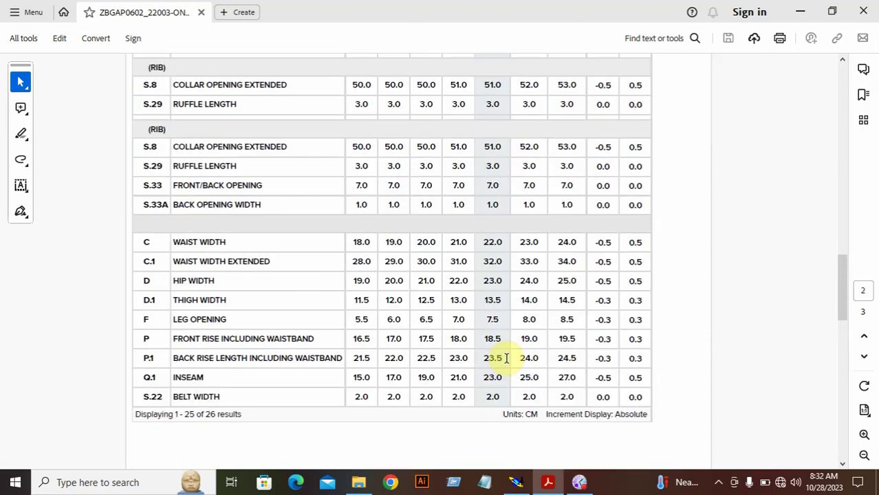
{"action": "scroll", "coordinate": [507, 360], "scroll_direction": "up", "scroll_amount": 15}
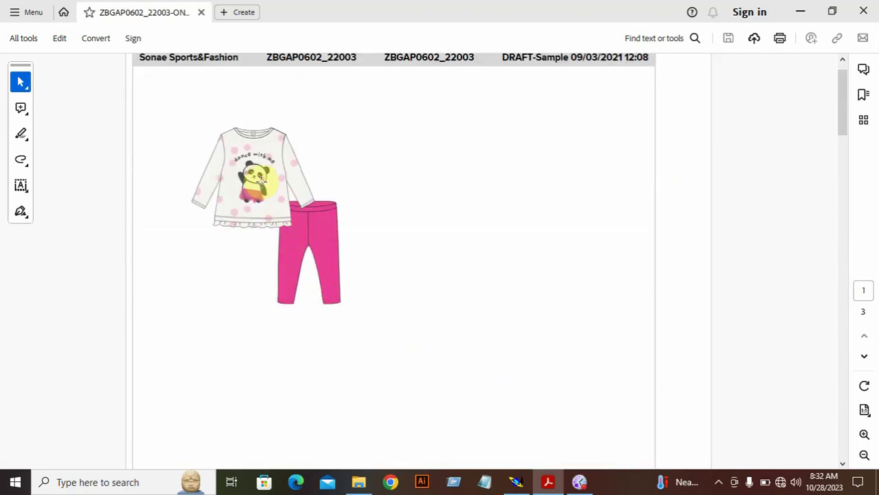
{"action": "scroll", "coordinate": [238, 137], "scroll_direction": "up", "scroll_amount": 6, "text": "ctrl"}
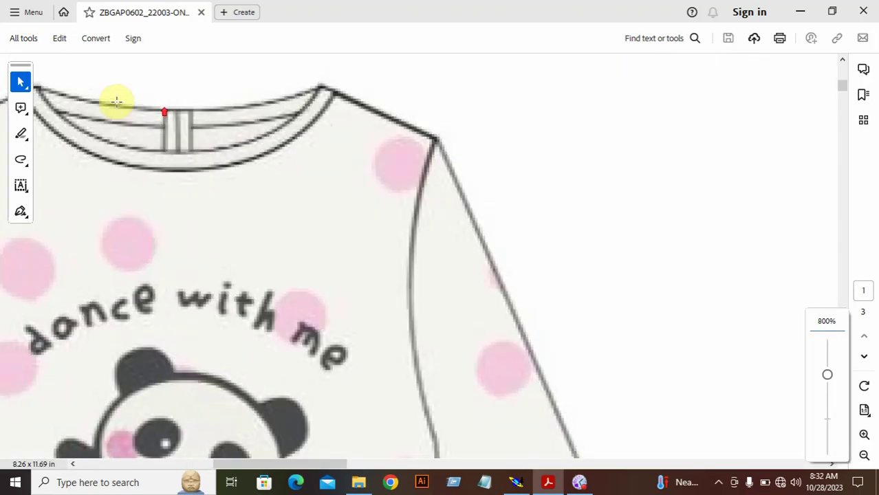
{"action": "scroll", "coordinate": [300, 130], "scroll_direction": "down", "scroll_amount": 3, "text": "ctrl"}
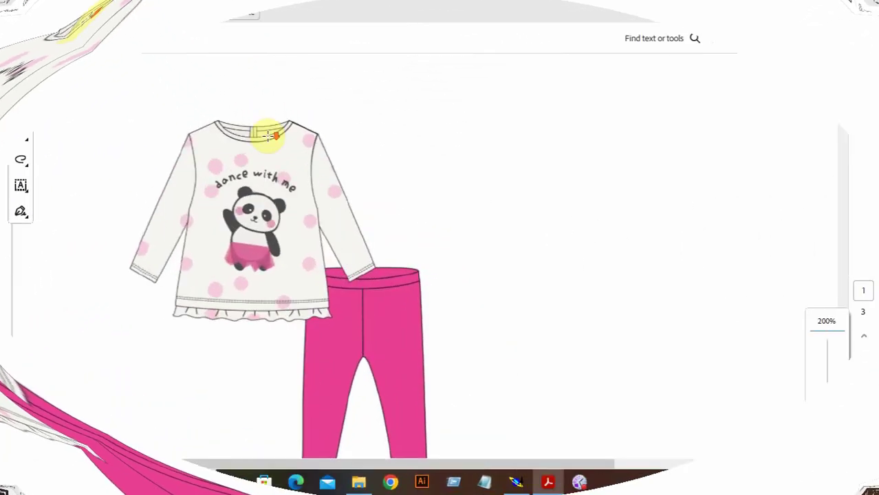
- Check the 12/18M collar height, neck width and front and back neck drops in the size chart, and return to Modaris
{"action": "scroll", "coordinate": [353, 260], "scroll_direction": "down", "scroll_amount": 1}
{"action": "scroll", "coordinate": [380, 345], "scroll_direction": "down", "scroll_amount": 10}
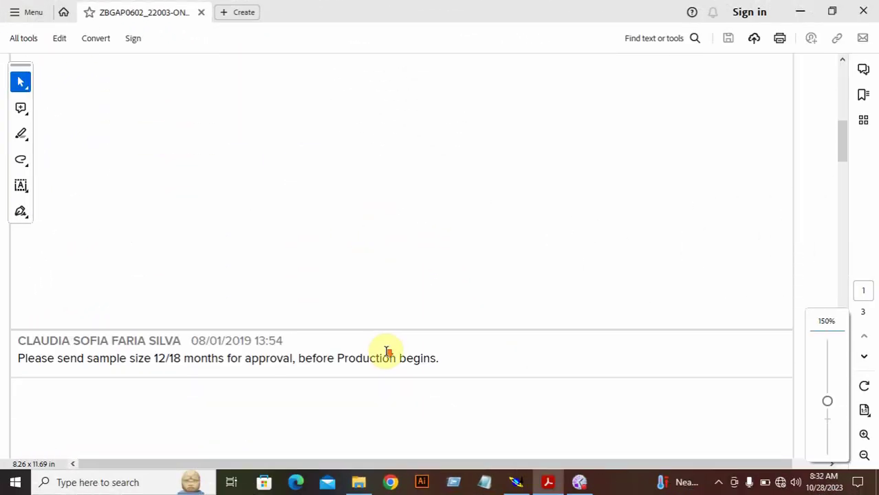
{"action": "scroll", "coordinate": [391, 345], "scroll_direction": "down", "scroll_amount": 10}
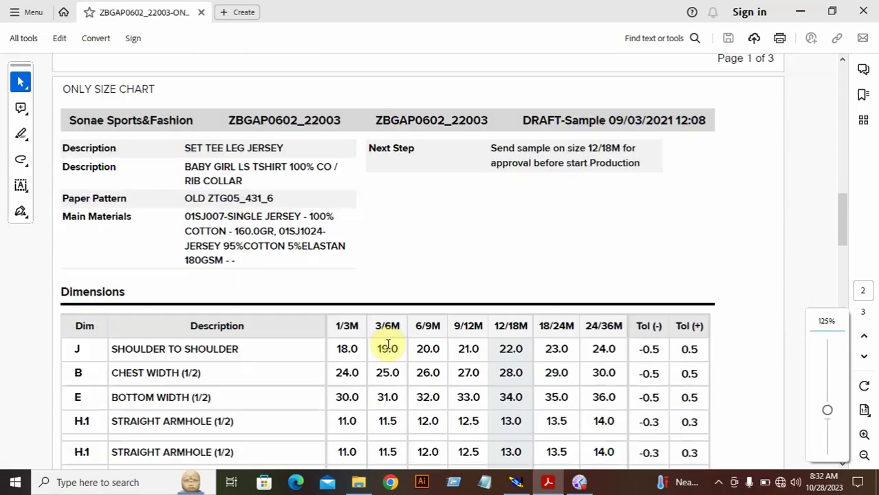
{"action": "scroll", "coordinate": [513, 364], "scroll_direction": "down", "scroll_amount": 1}
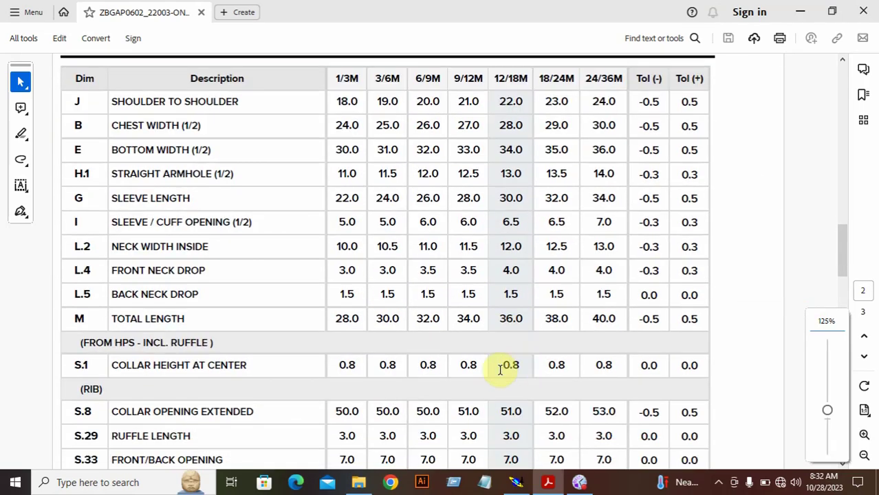
{"action": "left_click_drag", "start_coordinate": [524, 369], "coordinate": [506, 372]}
{"action": "left_click", "coordinate": [528, 370]}
{"action": "left_click", "coordinate": [525, 375]}
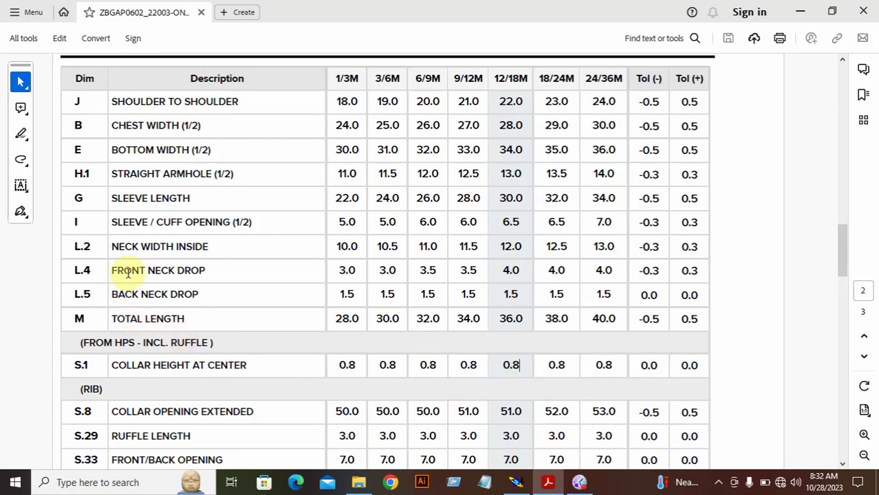
{"action": "left_click_drag", "start_coordinate": [513, 248], "coordinate": [508, 261]}
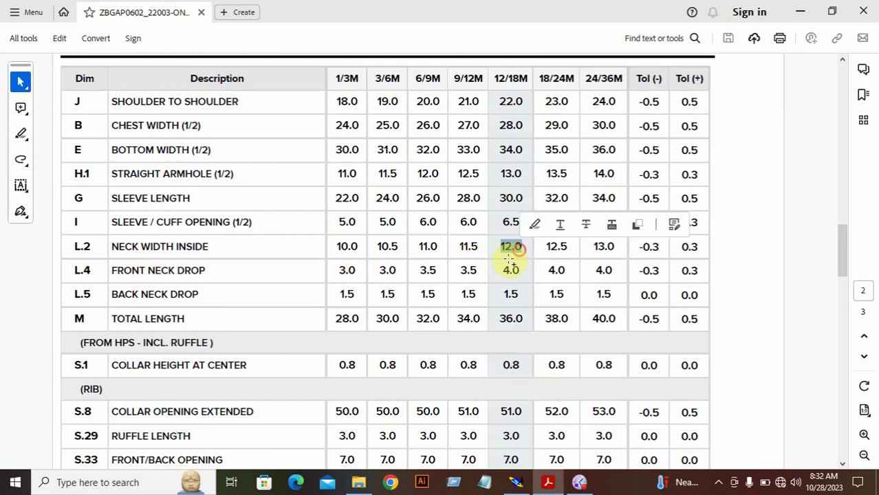
{"action": "left_click", "coordinate": [516, 296]}
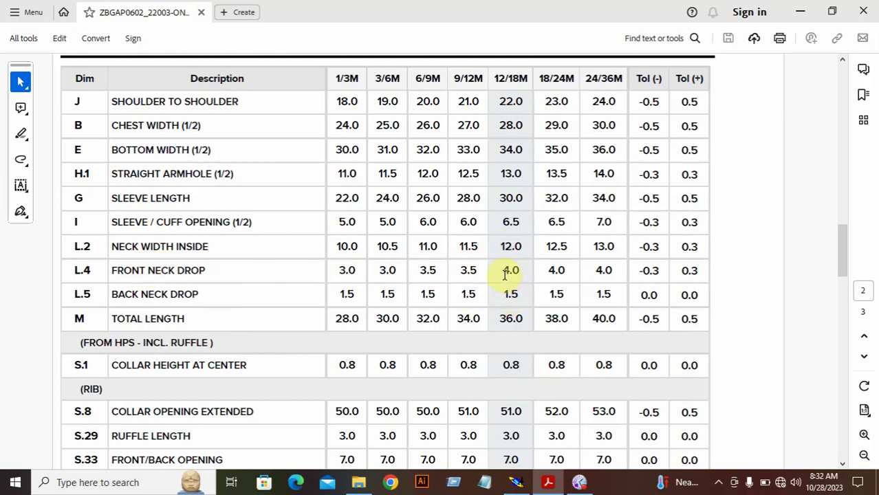
{"action": "left_click", "coordinate": [517, 482]}
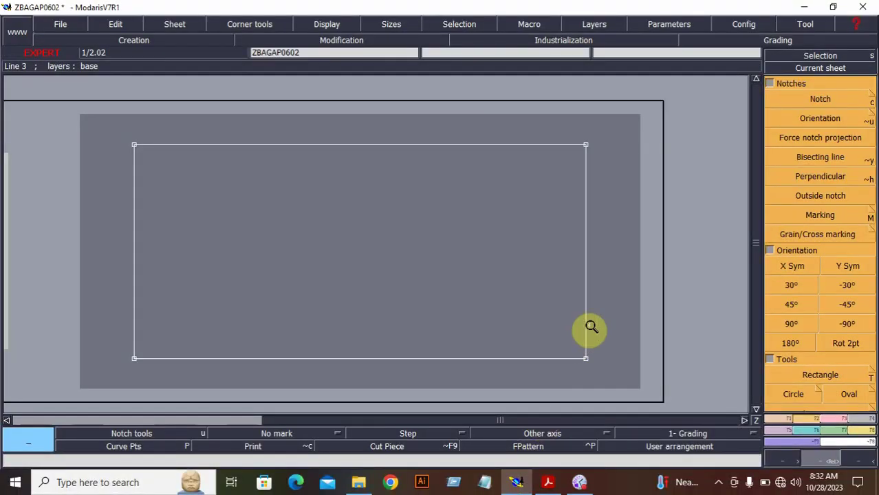
- Place a developed point 6 cm from the rectangle's lower-left corner along its short side to mark the half neck width
{"action": "left_click", "coordinate": [783, 420]}
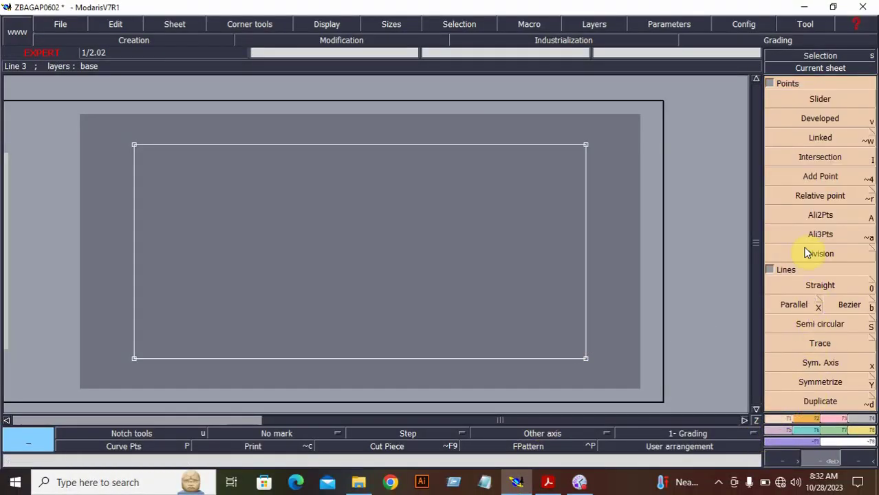
{"action": "left_click", "coordinate": [830, 124]}
{"action": "left_click", "coordinate": [132, 359]}
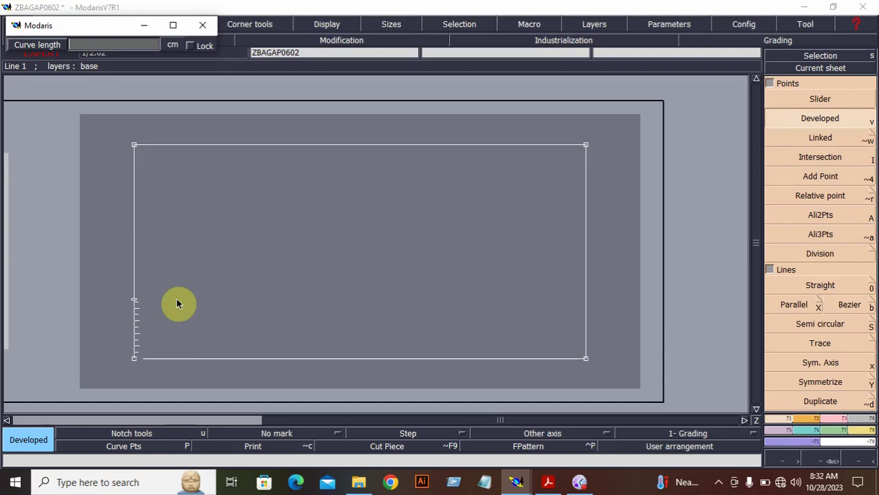
{"action": "type", "text": "-6.00"}
{"action": "key", "text": "Return"}
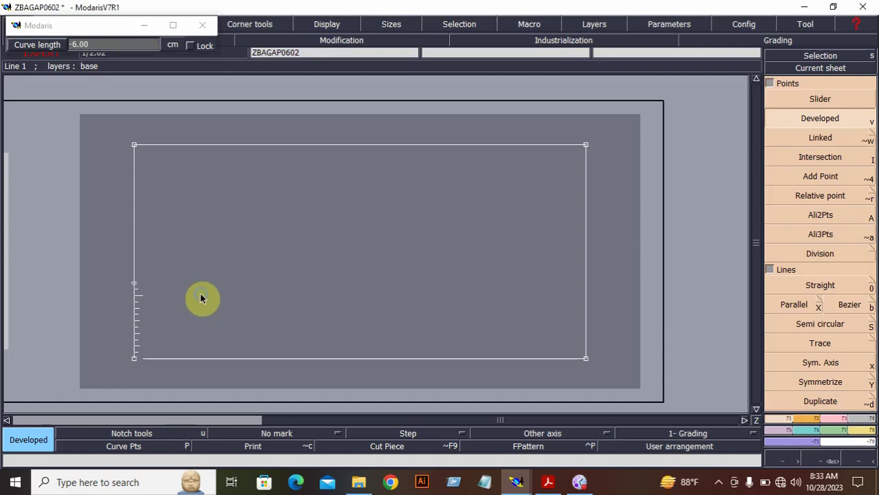
- Add developed points 1.5 cm and 4 cm from the same corner along the long lower edge for the back and front neck drops
{"action": "left_click", "coordinate": [134, 360]}
{"action": "left_click", "coordinate": [180, 366]}
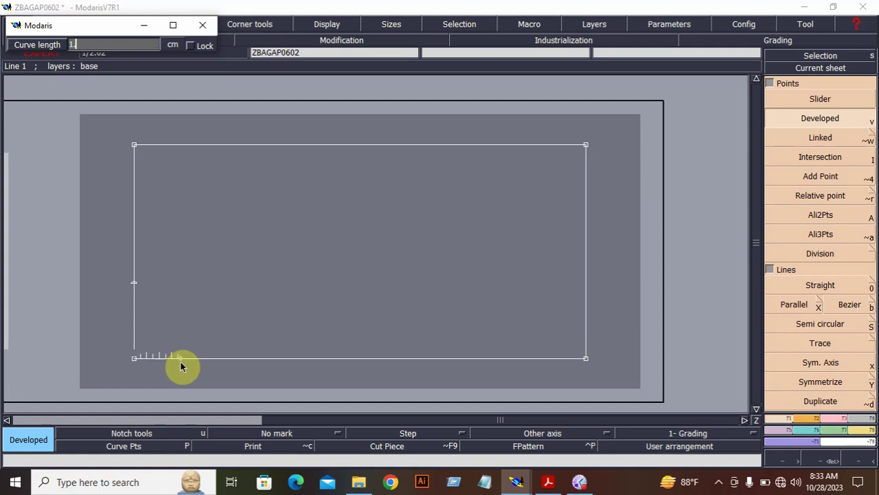
{"action": "key", "text": "Return"}
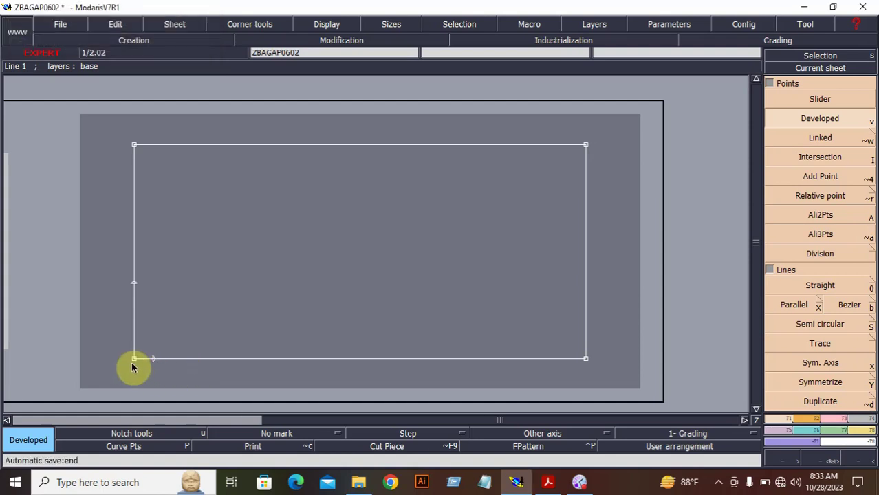
{"action": "left_click", "coordinate": [134, 362]}
{"action": "left_click", "coordinate": [198, 375]}
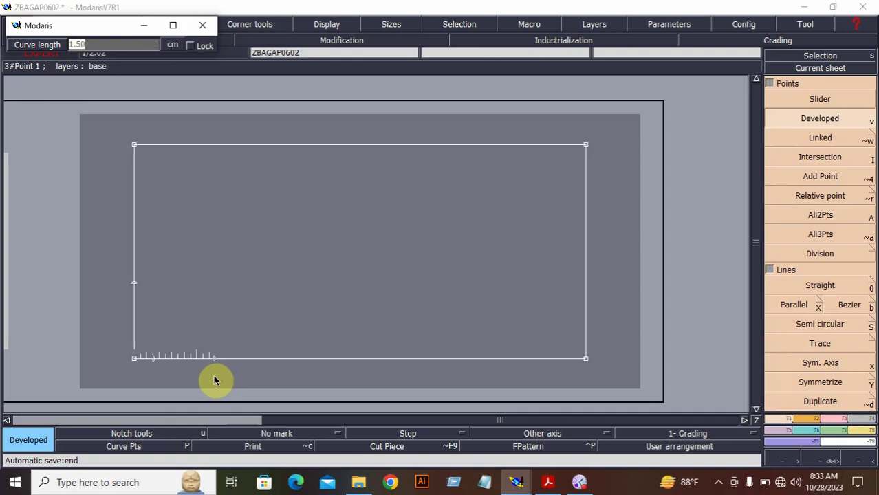
{"action": "key", "text": "Return"}
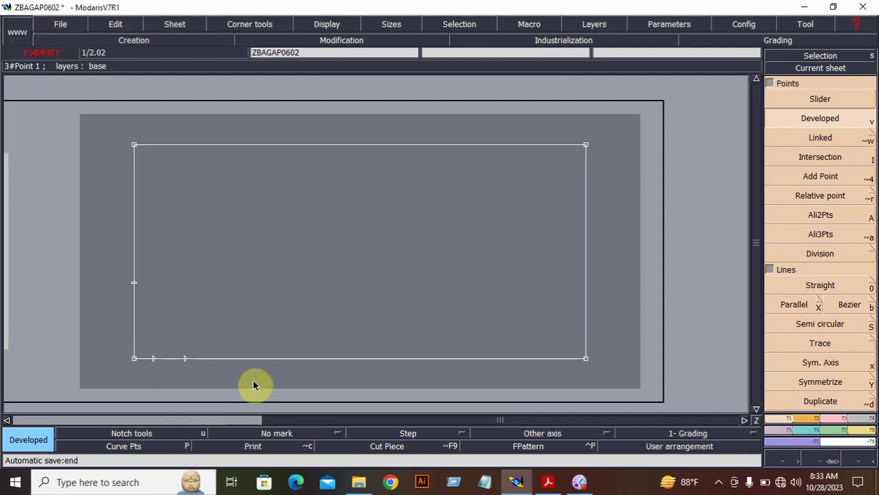
- Check the 12/18M widths in the size chart PDF and draw parallels 11 cm and 14 cm above the rectangle's lower edge in Modaris
{"action": "left_click", "coordinate": [547, 482]}
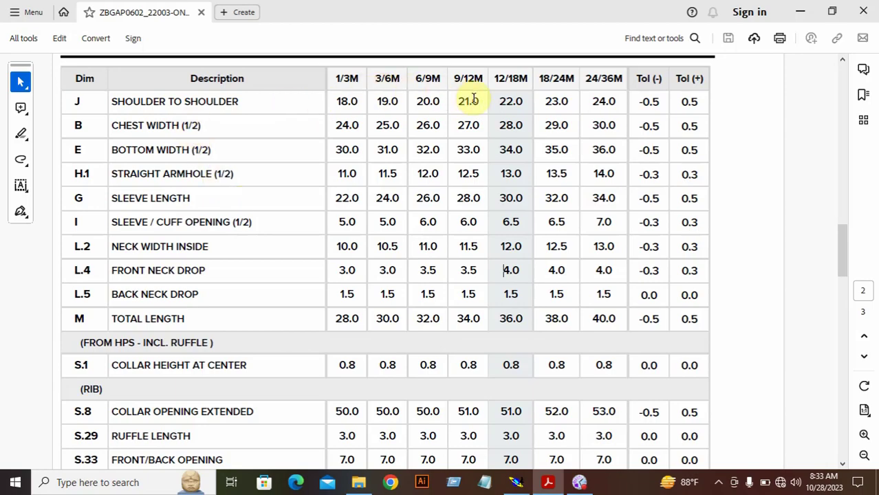
{"action": "left_click", "coordinate": [519, 482]}
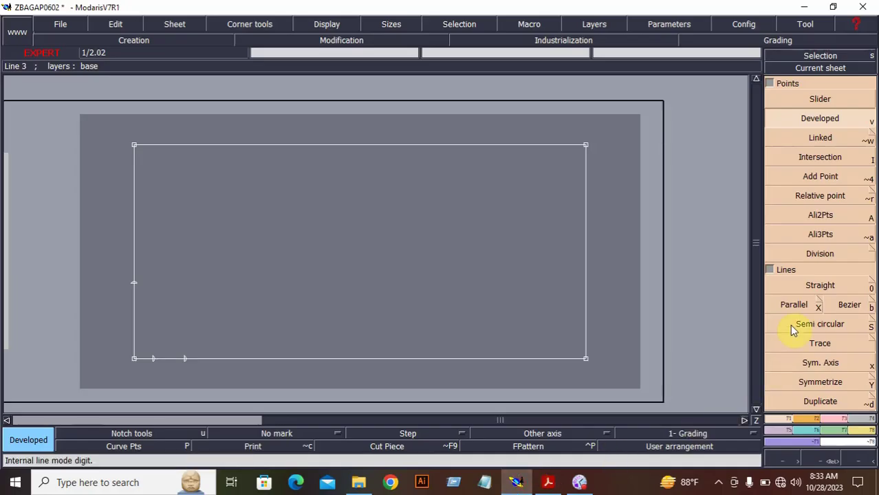
{"action": "left_click", "coordinate": [794, 304]}
{"action": "left_click", "coordinate": [455, 358]}
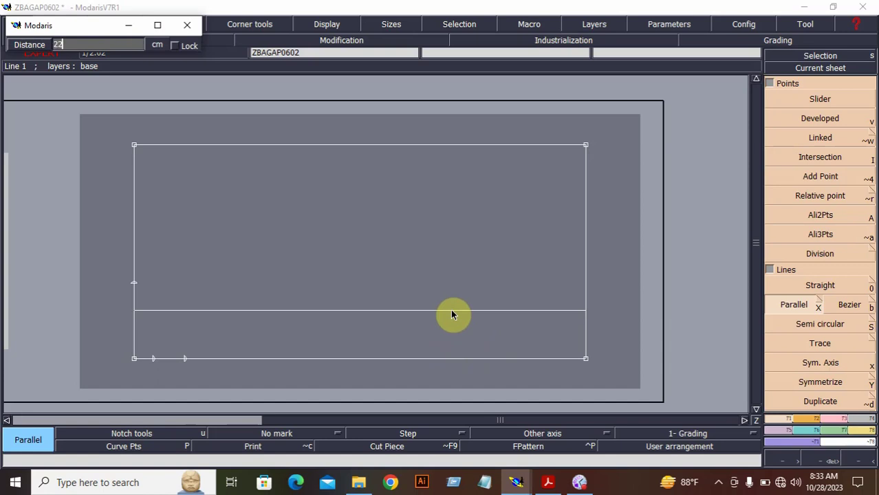
{"action": "type", "text": "11"}
{"action": "key", "text": "Return"}
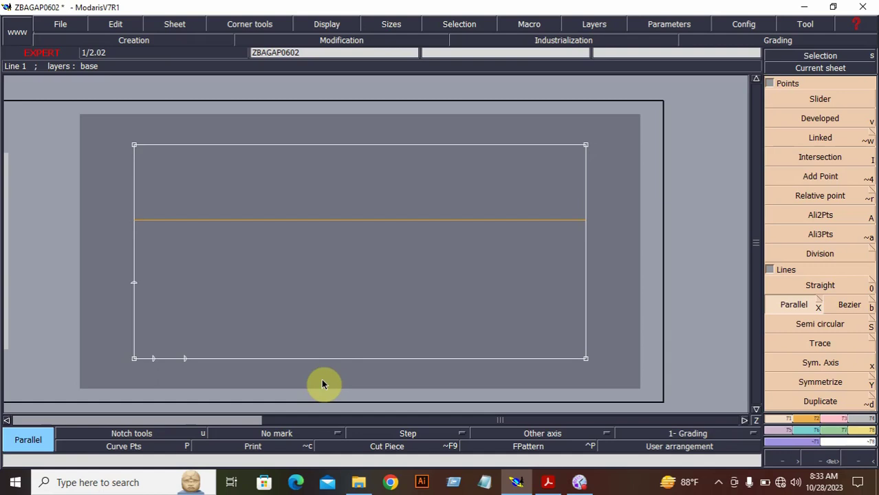
{"action": "left_click", "coordinate": [311, 359]}
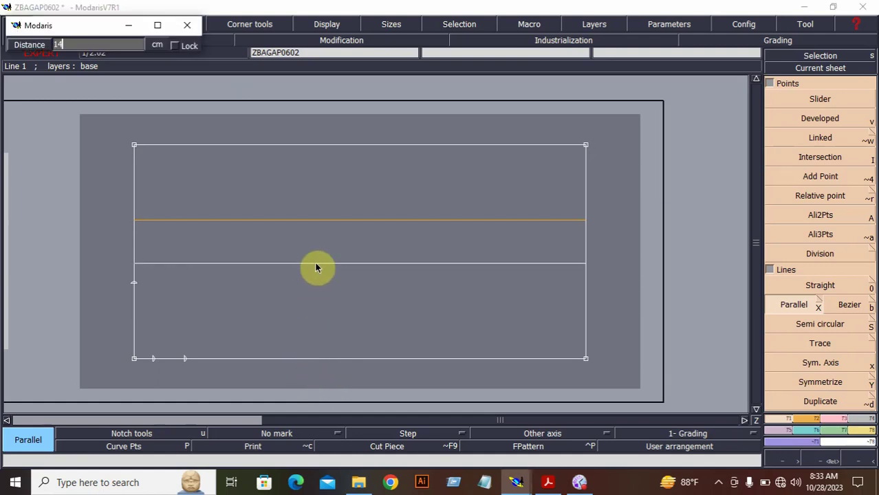
{"action": "key", "text": "Return"}
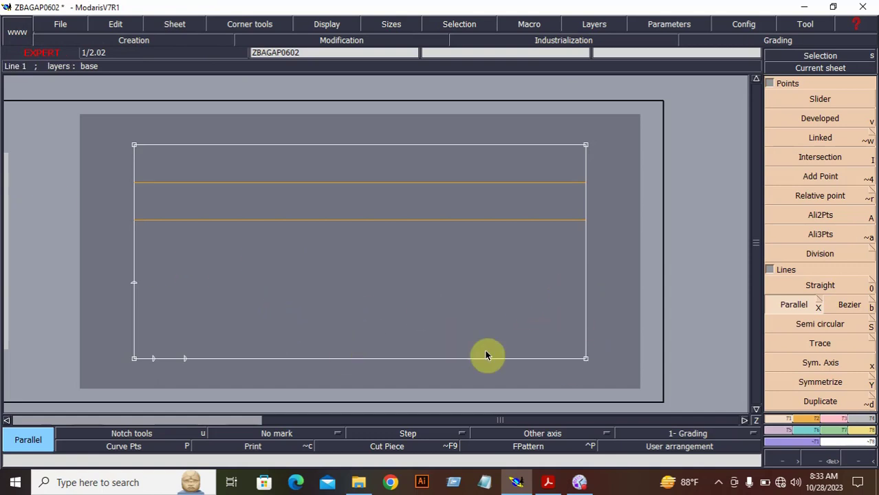
- Draw Bezier lines from the neck width point to the back and front neck drop points
{"action": "left_click", "coordinate": [834, 308]}
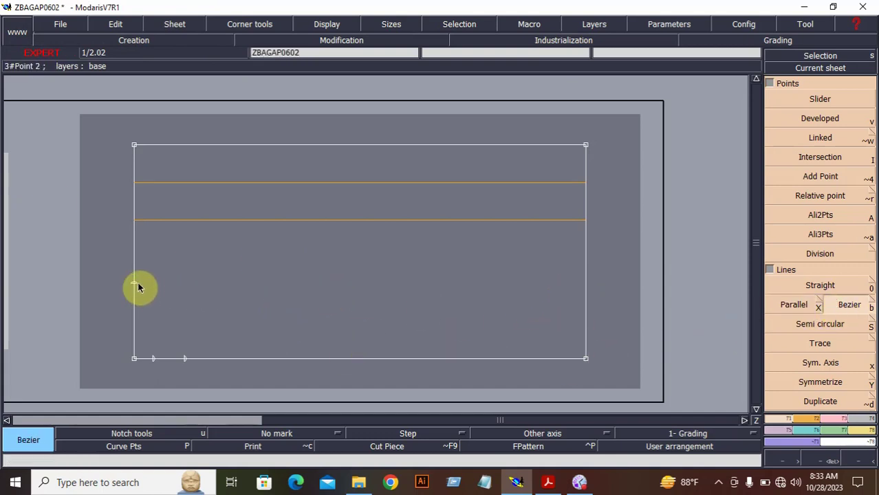
{"action": "left_click", "coordinate": [136, 282]}
{"action": "left_click", "coordinate": [152, 359]}
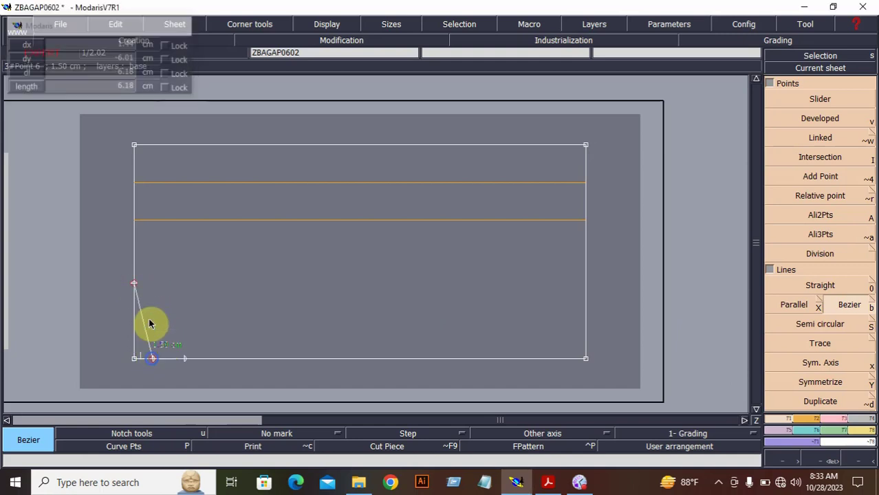
{"action": "left_click", "coordinate": [185, 359]}
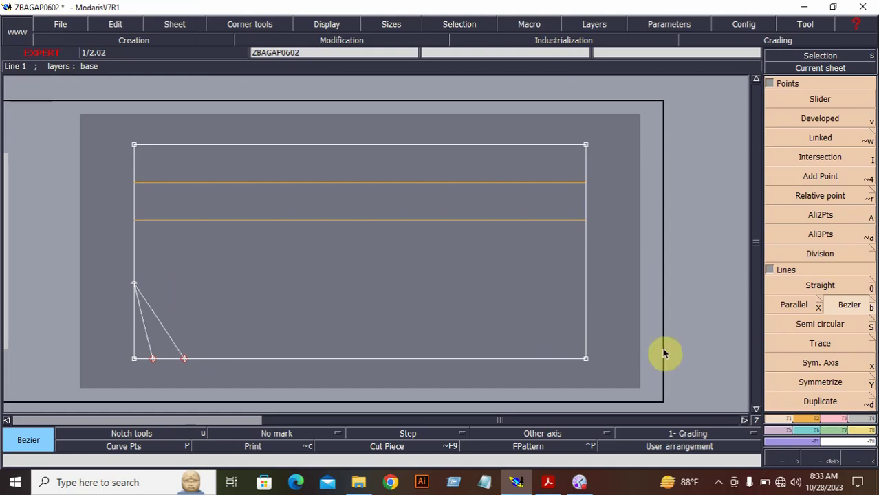
{"action": "left_click", "coordinate": [820, 455]}
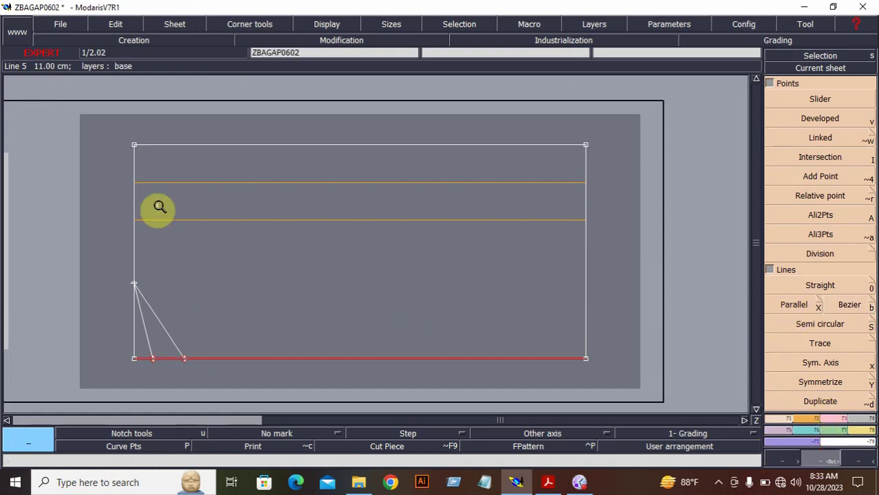
{"action": "left_click_drag", "start_coordinate": [283, 332], "coordinate": [69, 141]}
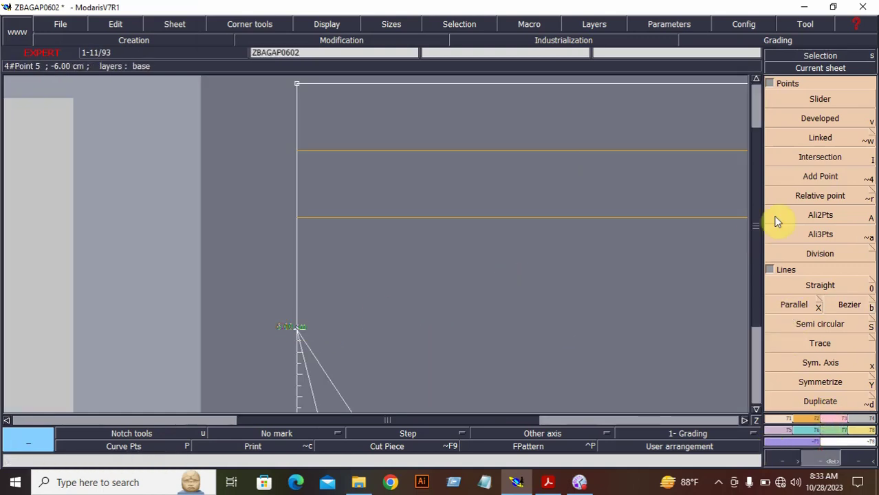
{"action": "left_click", "coordinate": [819, 119]}
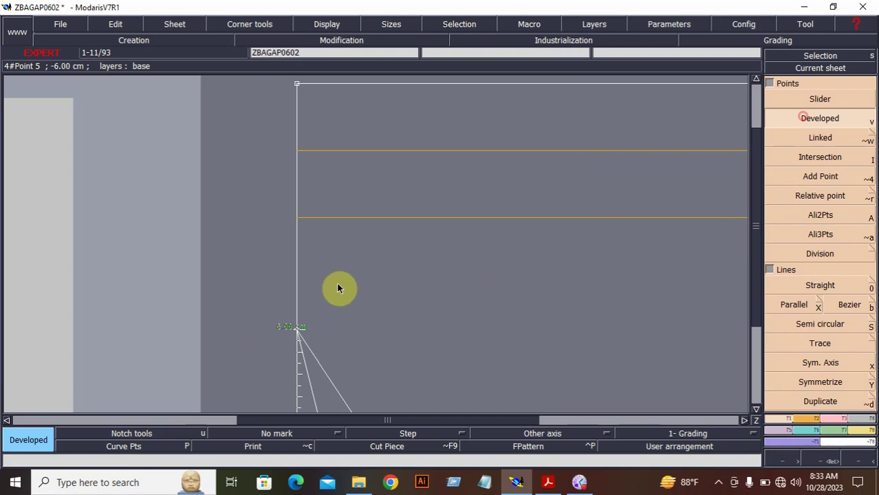
{"action": "left_click", "coordinate": [296, 334]}
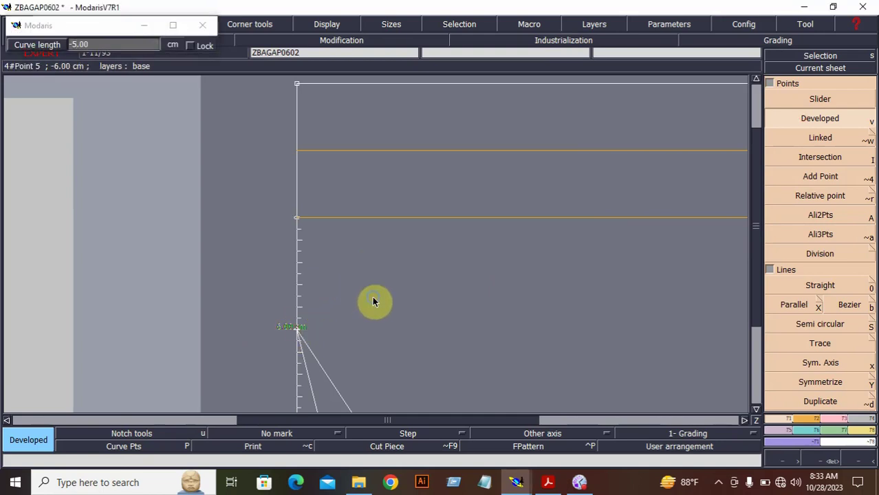
{"action": "key", "text": "Return"}
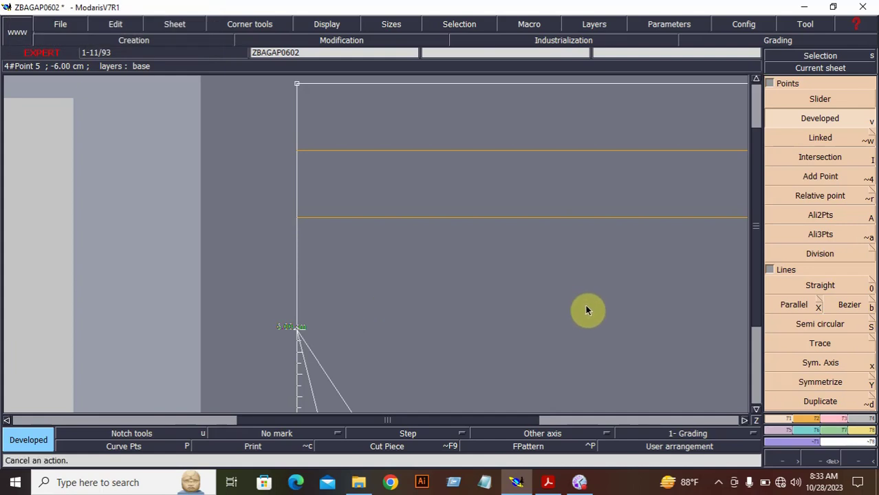
{"action": "left_click", "coordinate": [820, 173]}
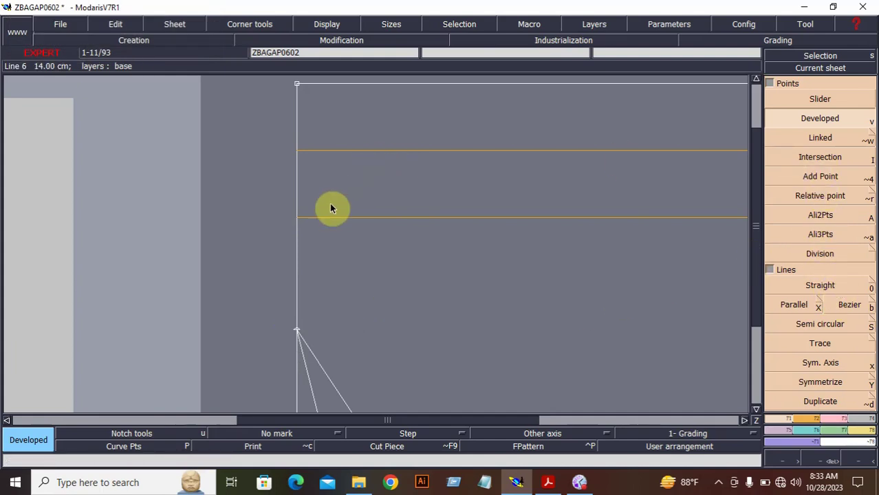
- Place a developed point 1.5 cm along the 11 cm parallel and draw the shoulder line from it to the neck width point
{"action": "left_click", "coordinate": [333, 219]}
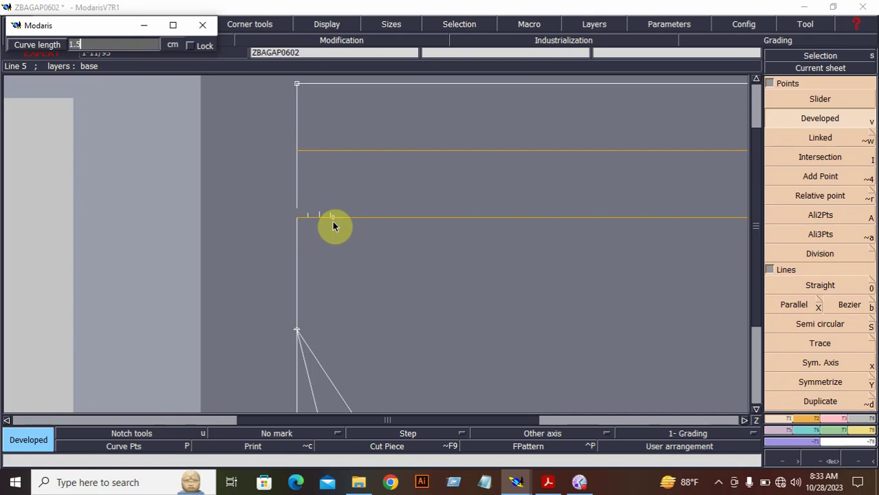
{"action": "type", "text": "1.50"}
{"action": "key", "text": "Return"}
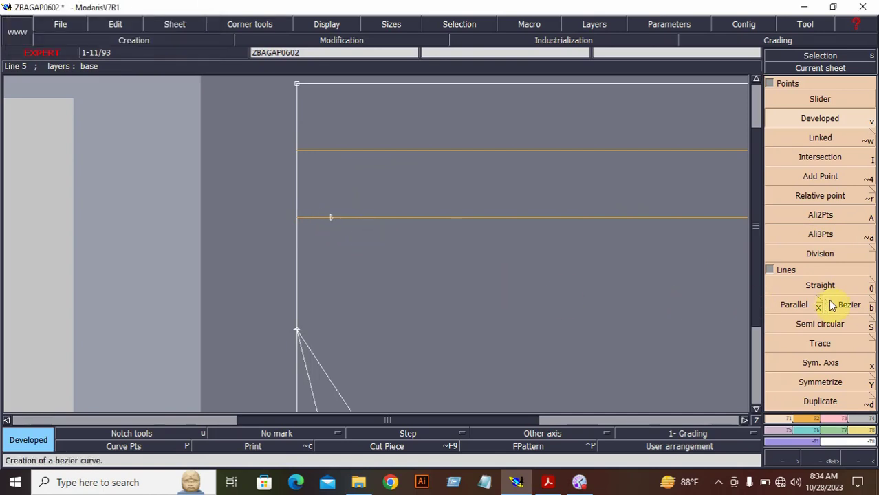
{"action": "left_click", "coordinate": [841, 303]}
{"action": "left_click", "coordinate": [331, 218]}
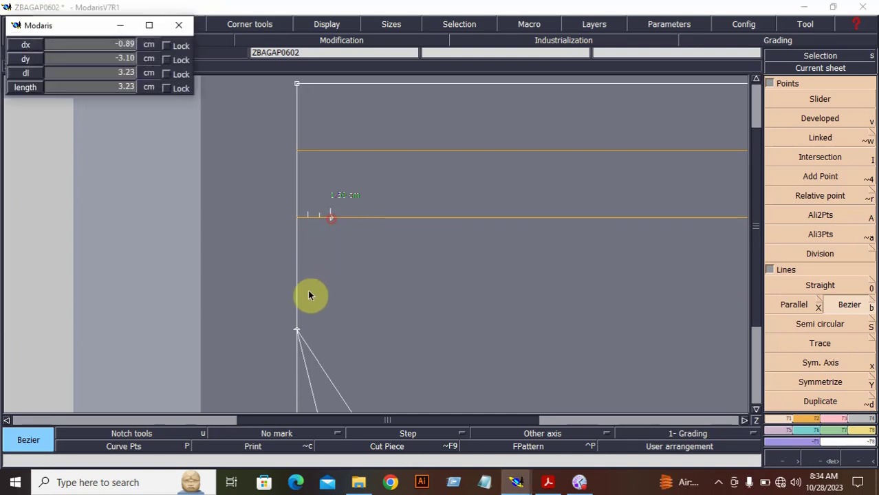
{"action": "left_click", "coordinate": [297, 330]}
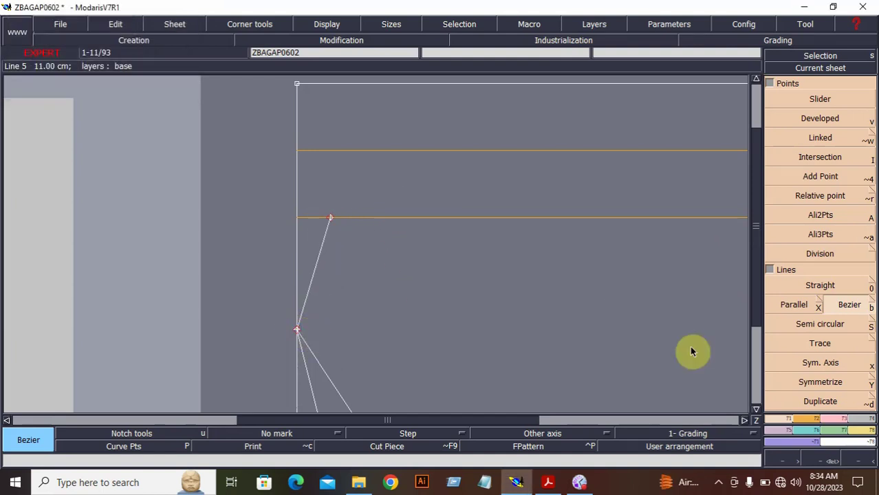
- Check the 12/18M straight armhole in the size chart PDF and draw a 13 cm line from the shoulder point to the 14 cm parallel
{"action": "left_click", "coordinate": [548, 482]}
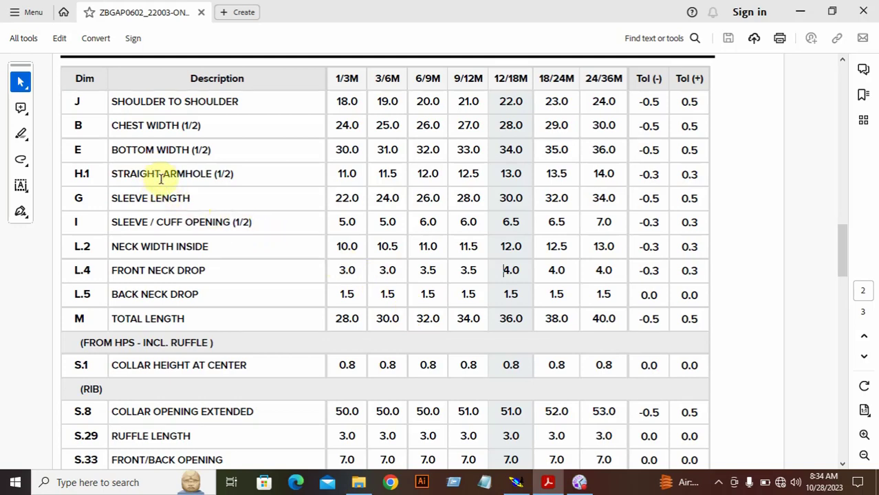
{"action": "double_click", "coordinate": [506, 176]}
{"action": "left_click", "coordinate": [516, 483]}
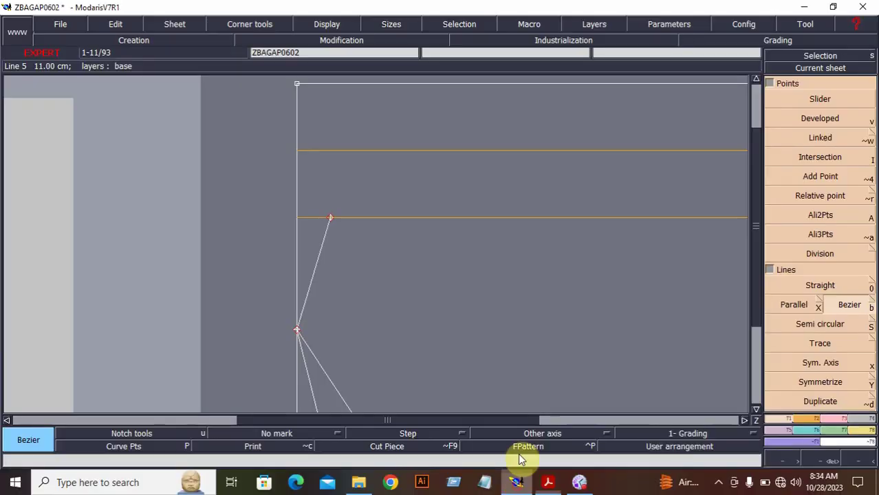
{"action": "left_click", "coordinate": [329, 219]}
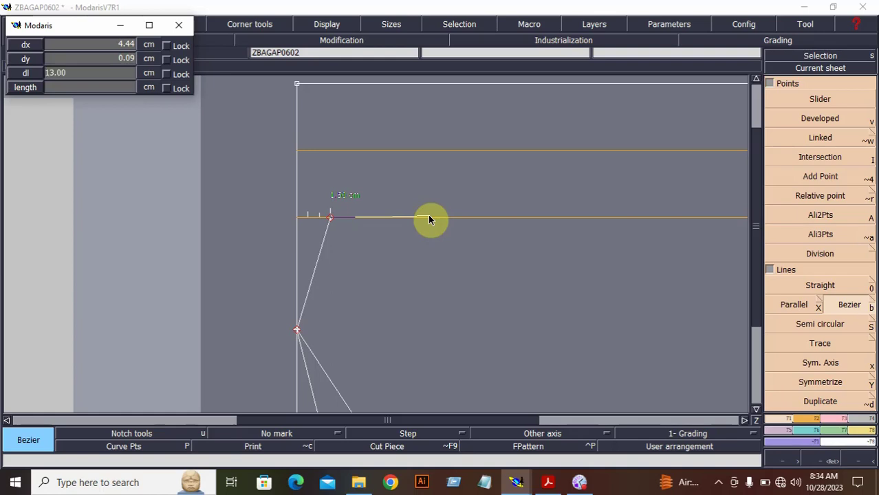
{"action": "key", "text": "Return"}
{"action": "left_click", "coordinate": [613, 151]}
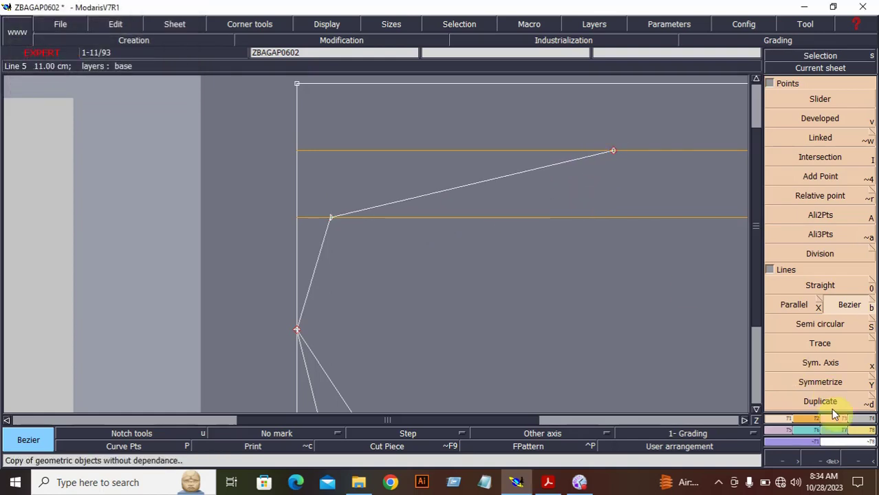
- Switch to the size chart PDF and examine the body length and hem ruffle in the T-shirt sketch
{"action": "left_click", "coordinate": [853, 463]}
{"action": "left_click", "coordinate": [857, 463]}
{"action": "left_click", "coordinate": [836, 462]}
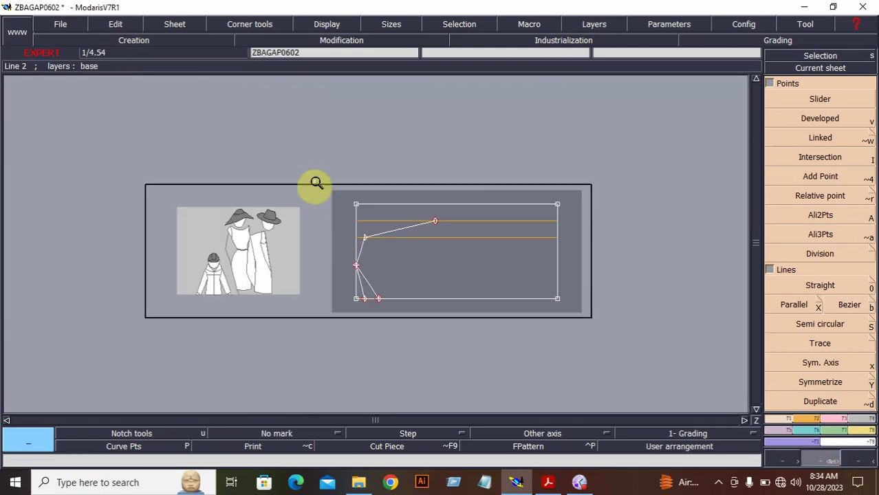
{"action": "left_click_drag", "start_coordinate": [307, 170], "coordinate": [552, 300]}
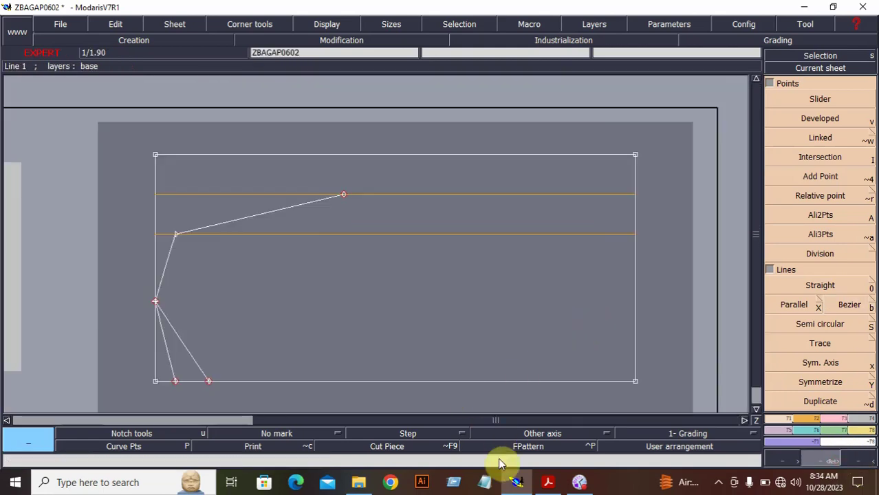
{"action": "left_click", "coordinate": [548, 482]}
{"action": "scroll", "coordinate": [367, 324], "scroll_direction": "down", "scroll_amount": 3}
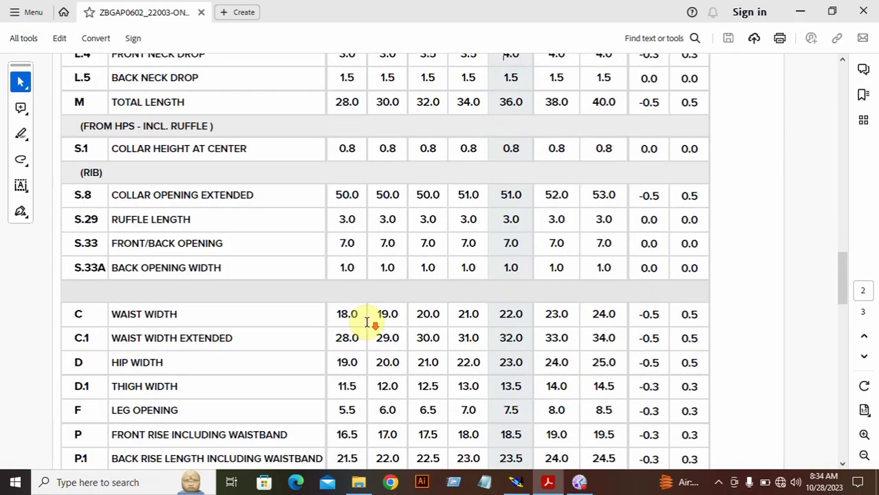
{"action": "scroll", "coordinate": [371, 321], "scroll_direction": "up", "scroll_amount": 5}
{"action": "scroll", "coordinate": [367, 321], "scroll_direction": "up", "scroll_amount": 15}
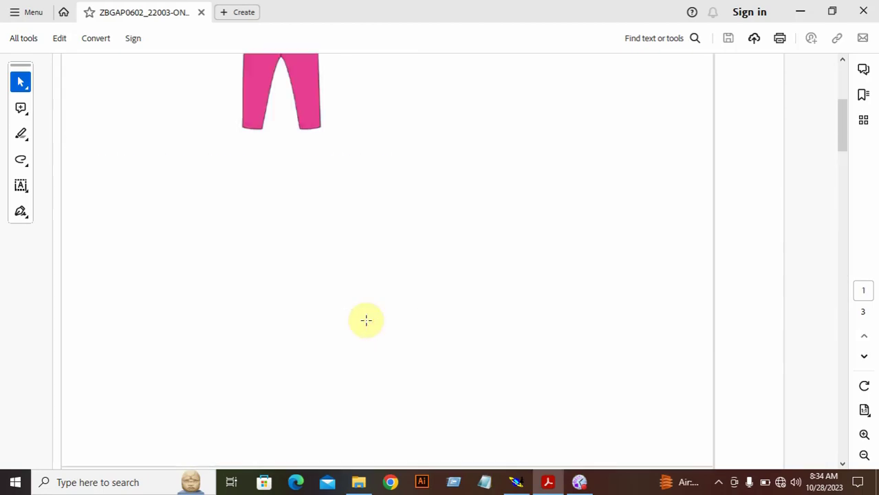
{"action": "scroll", "coordinate": [367, 321], "scroll_direction": "up", "scroll_amount": 1}
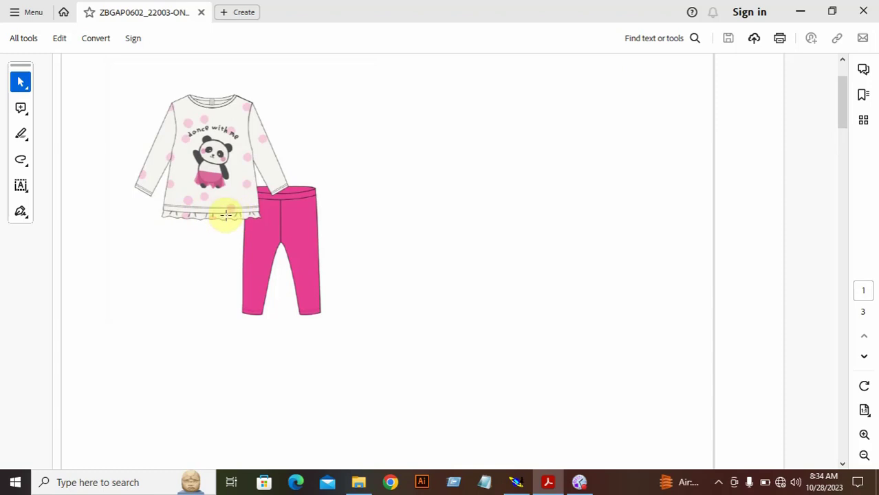
- Look up the ruffle length for size 12/18M in the size chart PDF and highlight its row
{"action": "scroll", "coordinate": [225, 216], "scroll_direction": "down", "scroll_amount": 15}
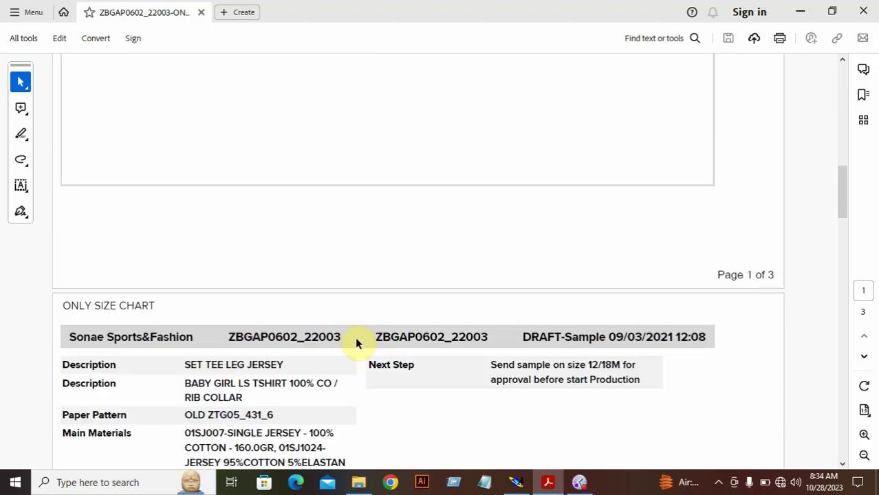
{"action": "scroll", "coordinate": [361, 349], "scroll_direction": "down", "scroll_amount": 12}
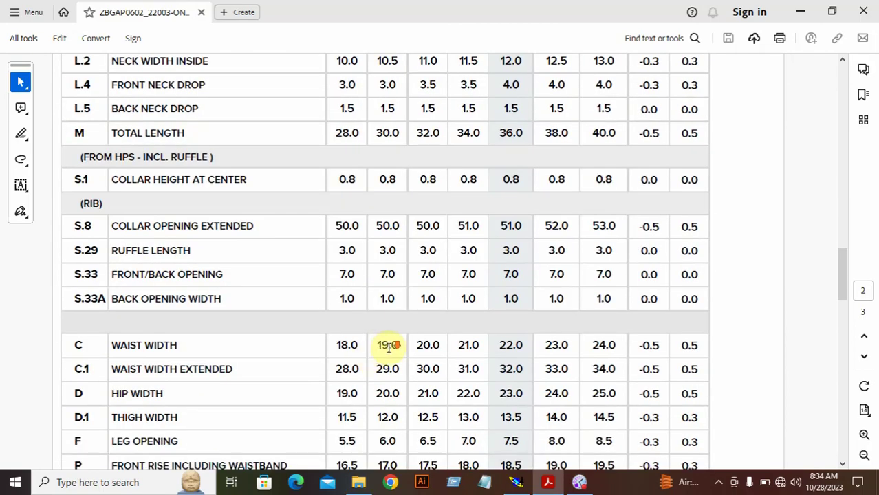
{"action": "scroll", "coordinate": [389, 348], "scroll_direction": "down", "scroll_amount": 4}
{"action": "scroll", "coordinate": [394, 348], "scroll_direction": "up", "scroll_amount": 5}
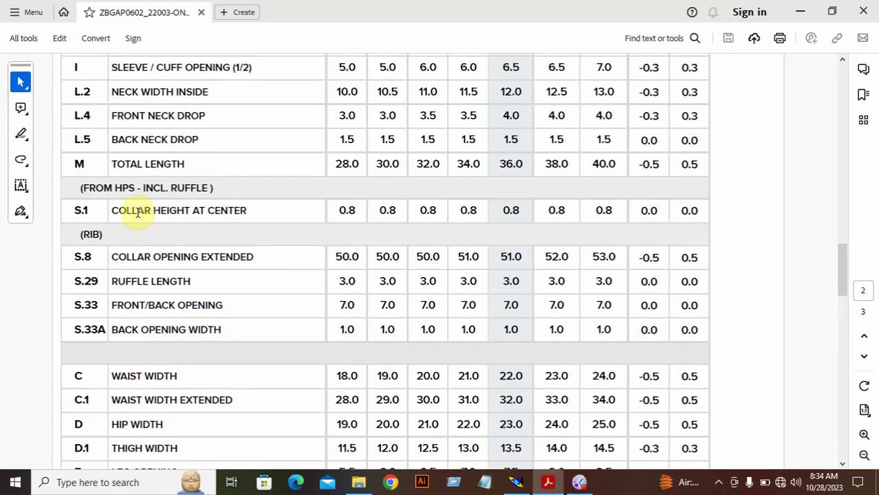
{"action": "scroll", "coordinate": [141, 158], "scroll_direction": "up", "scroll_amount": 3}
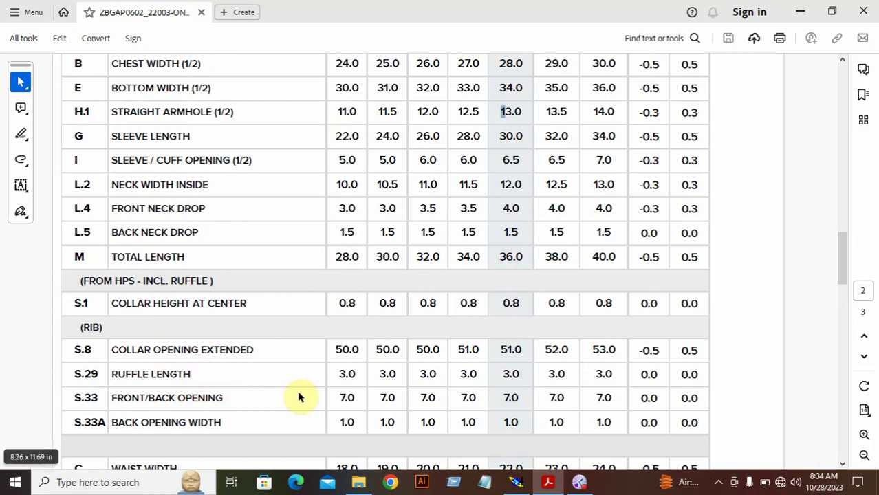
{"action": "left_click_drag", "start_coordinate": [113, 371], "coordinate": [521, 387]}
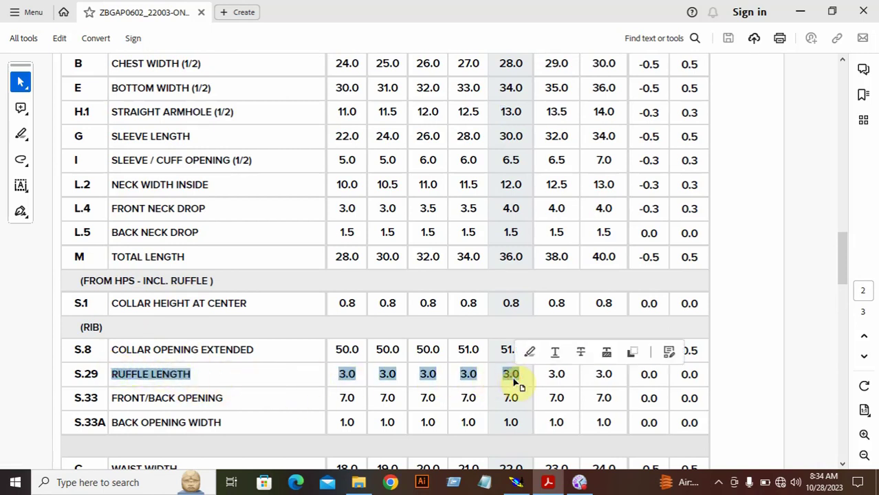
- Switch back to Modaris and create a parallel line 3 cm inside the hem edge of the rectangle
{"action": "left_click", "coordinate": [516, 482]}
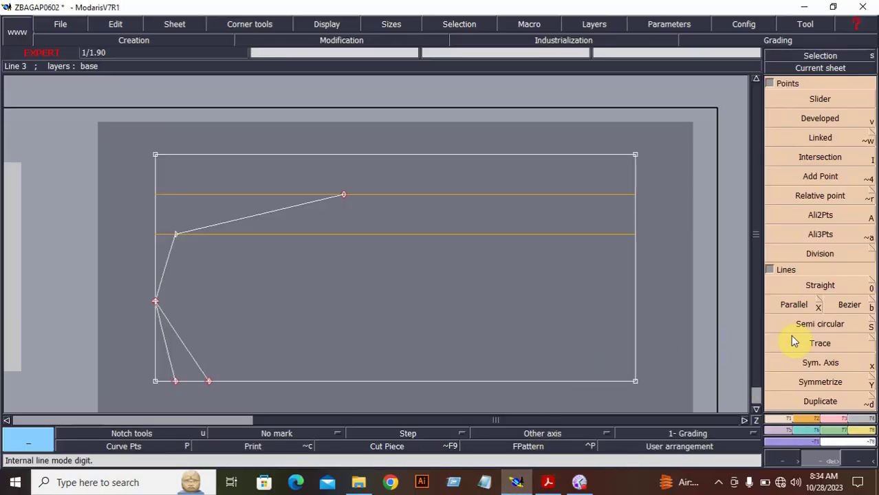
{"action": "left_click", "coordinate": [794, 306]}
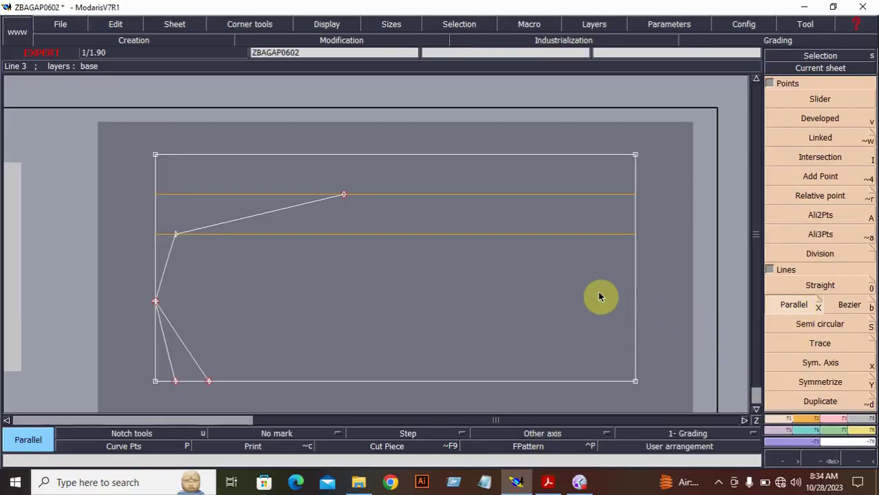
{"action": "left_click_drag", "start_coordinate": [632, 288], "coordinate": [619, 289]}
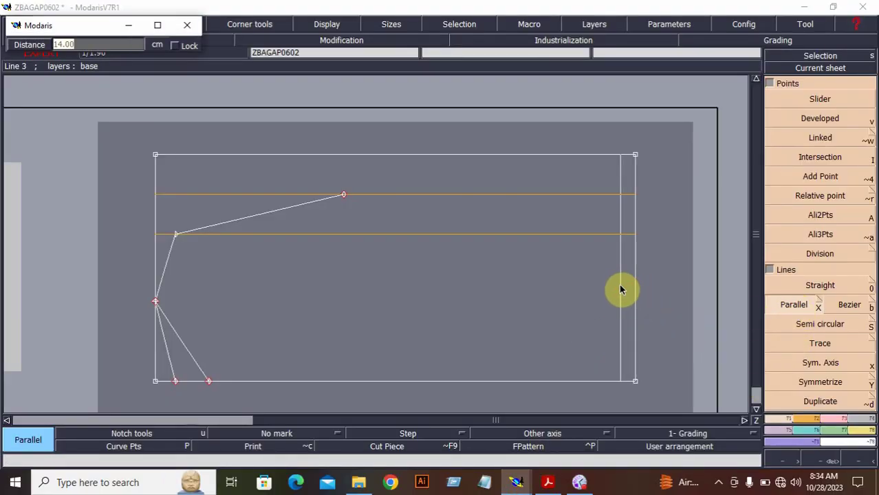
{"action": "type", "text": "3"}
{"action": "key", "text": "Return"}
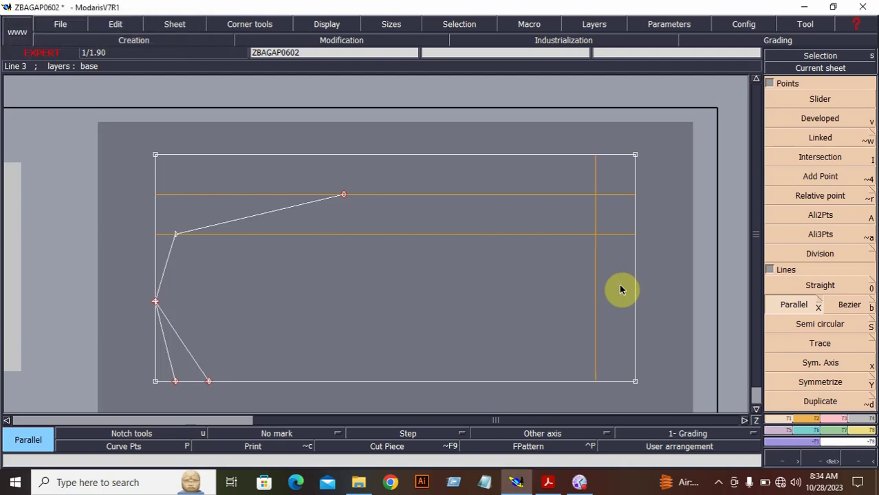
- Draw the side seam as a Bezier line from the underarm point to where the 3 cm hem parallel meets the rectangle's outer edge
{"action": "left_click", "coordinate": [844, 305]}
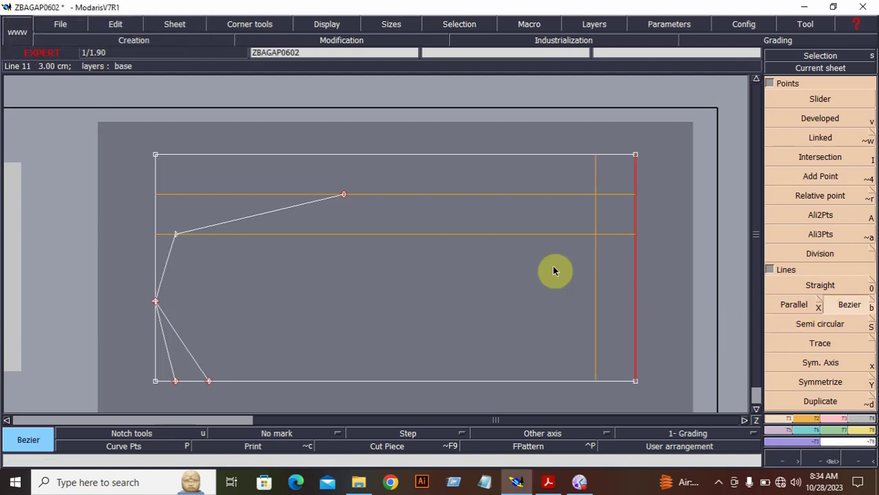
{"action": "left_click", "coordinate": [344, 195]}
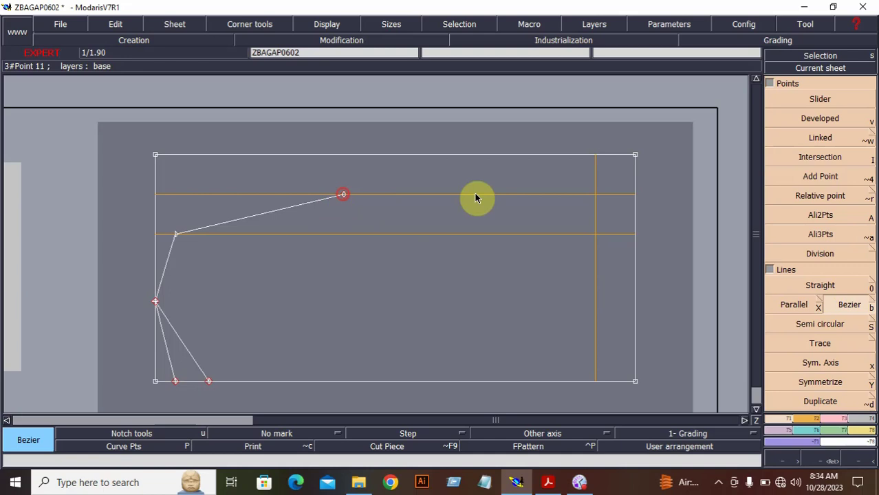
{"action": "left_click", "coordinate": [595, 155]}
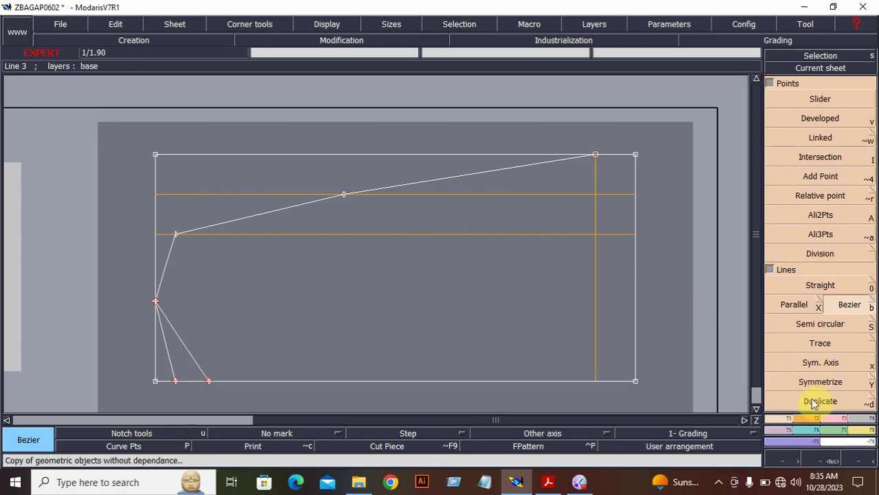
- Display the curve handles and reshape the straight armhole line into an inward armhole curve between shoulder and underarm points
{"action": "left_click", "coordinate": [326, 25]}
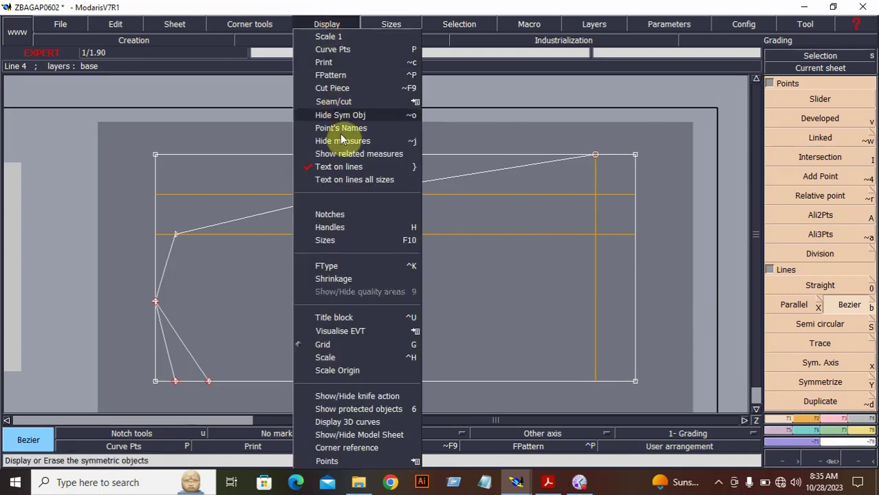
{"action": "left_click", "coordinate": [340, 230]}
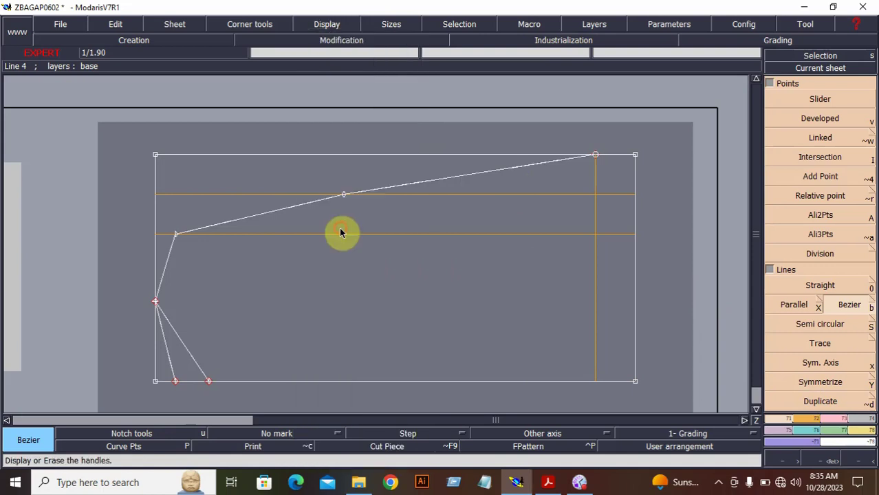
{"action": "left_click", "coordinate": [841, 420]}
{"action": "left_click", "coordinate": [820, 267]}
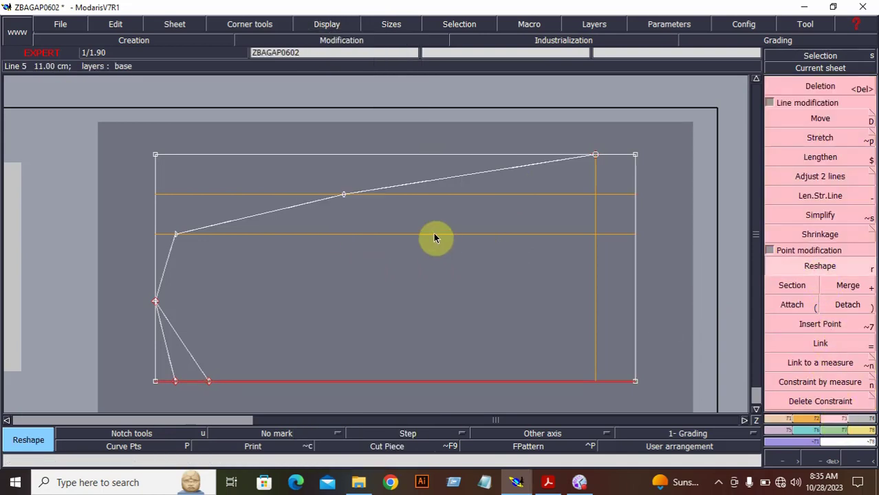
{"action": "left_click_drag", "start_coordinate": [316, 215], "coordinate": [333, 237]}
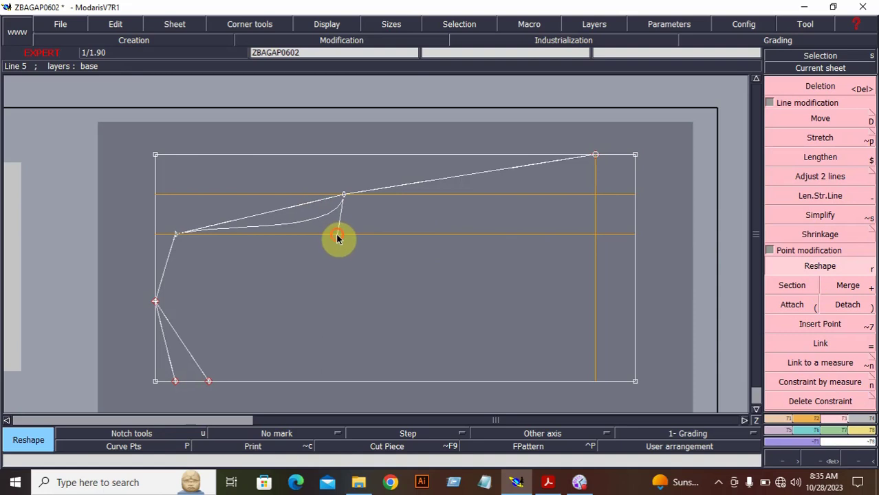
{"action": "left_click", "coordinate": [337, 235]}
{"action": "left_click", "coordinate": [228, 228]}
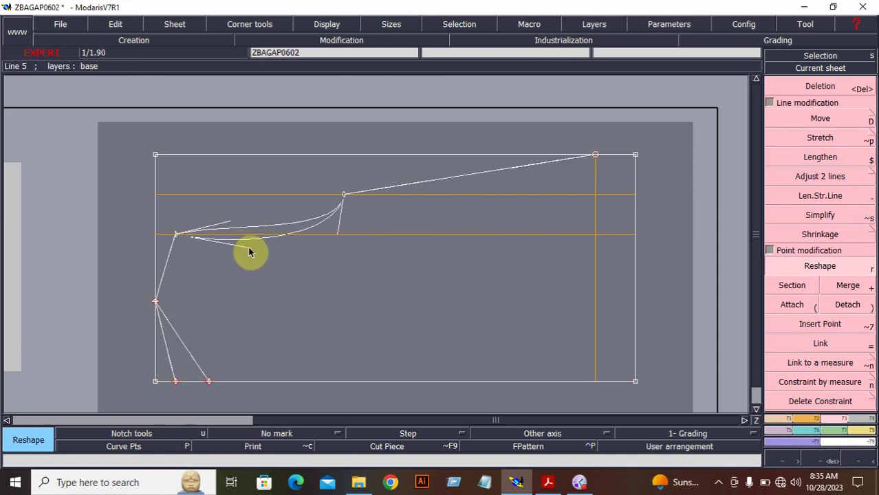
{"action": "left_click", "coordinate": [271, 253]}
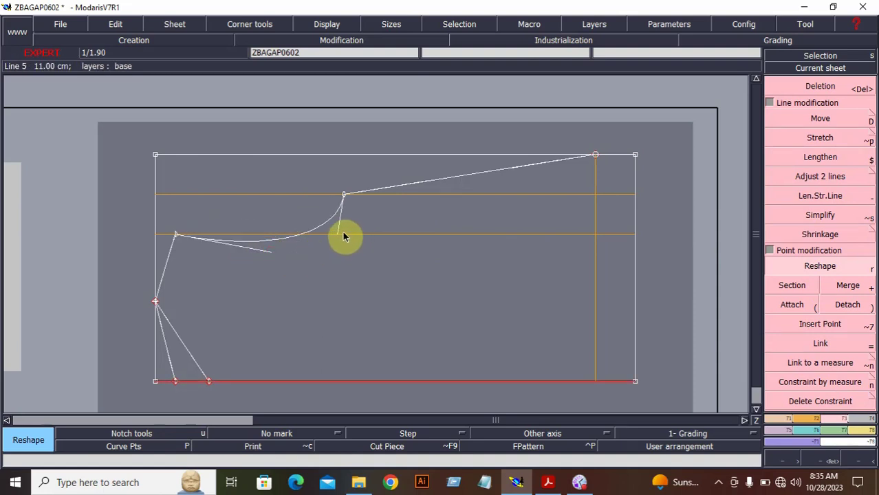
{"action": "left_click", "coordinate": [340, 230]}
{"action": "left_click", "coordinate": [340, 249]}
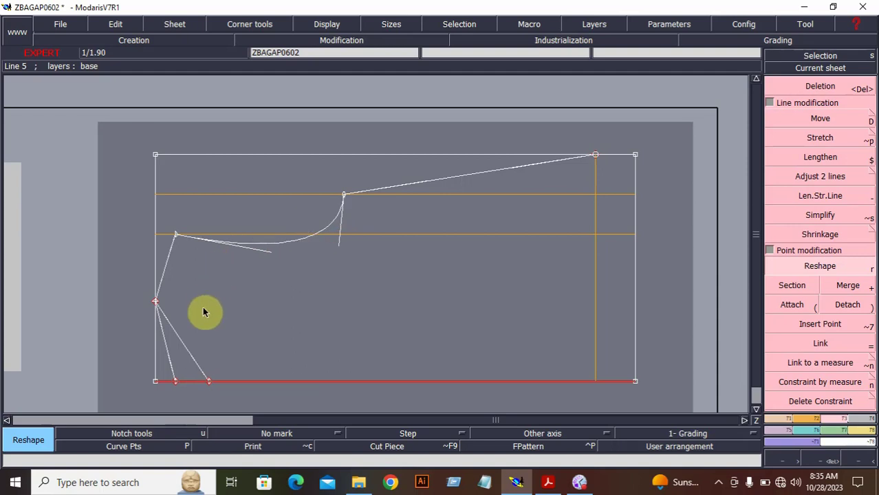
- Reshape the front and back neck lines into rounded curves that meet the centre line squarely
{"action": "left_click", "coordinate": [211, 337]}
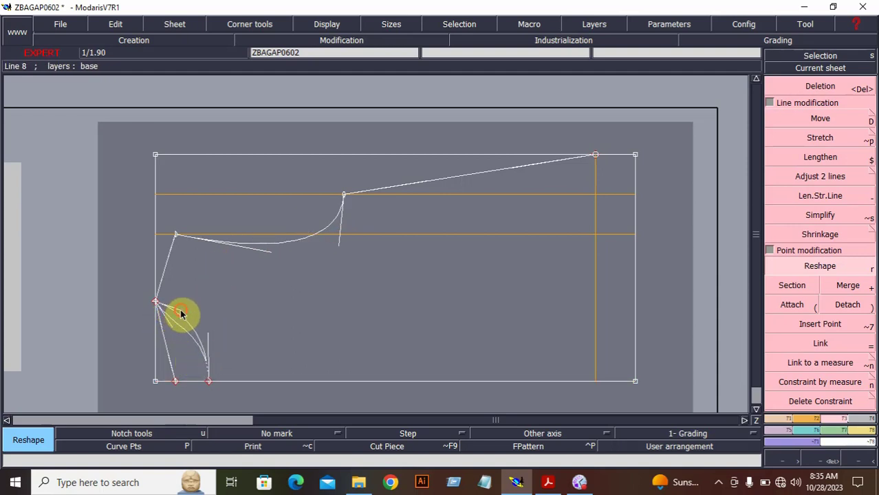
{"action": "left_click", "coordinate": [175, 349]}
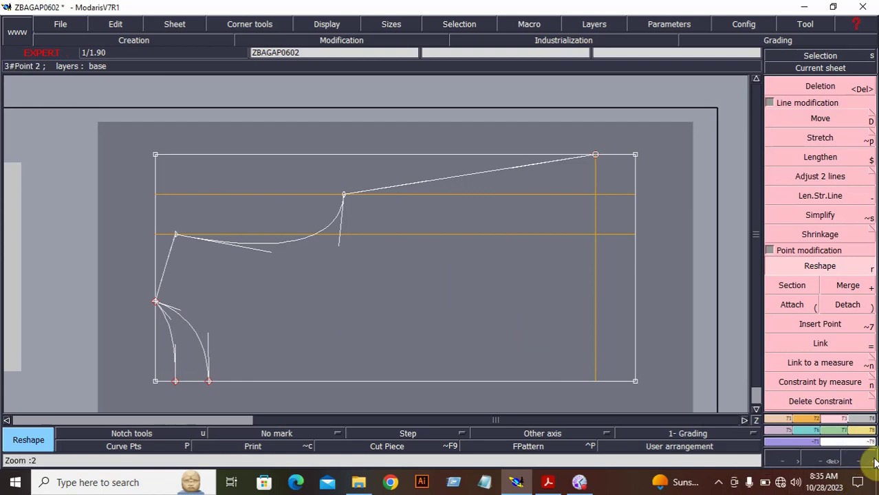
- Rotate the pattern sheet by -90° so the neckline faces upward
{"action": "left_click", "coordinate": [826, 456]}
{"action": "left_click", "coordinate": [221, 161]}
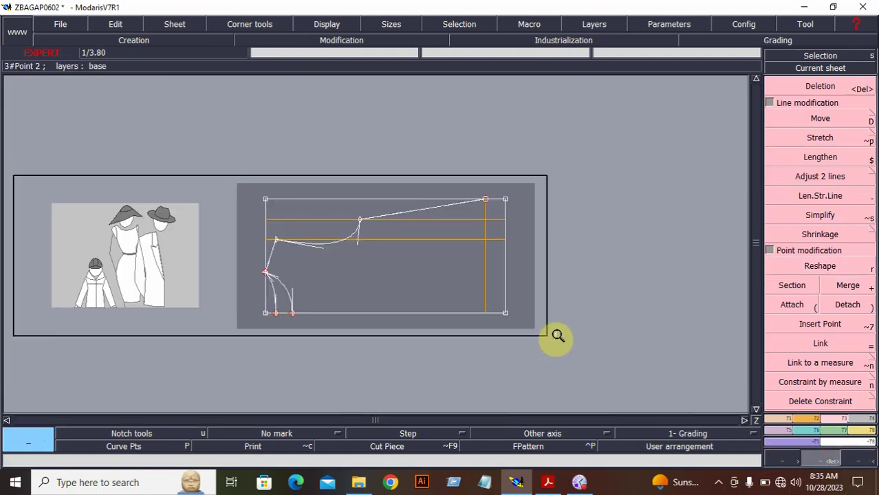
{"action": "left_click", "coordinate": [557, 338]}
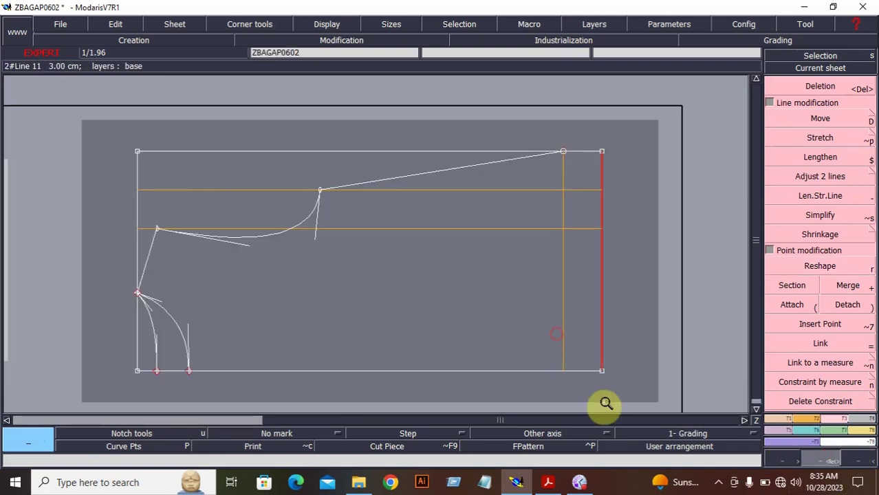
{"action": "left_click", "coordinate": [811, 418]}
{"action": "left_click", "coordinate": [844, 328]}
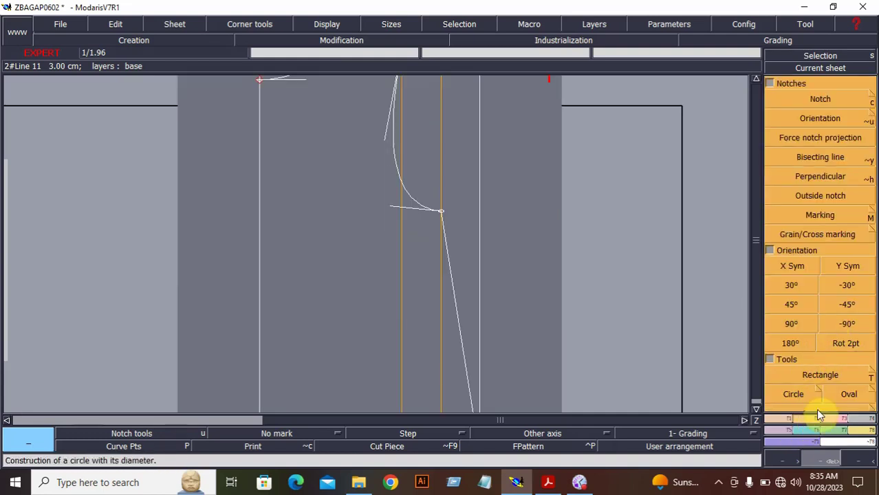
- Create a symmetry axis on the vertical centre line of the body pattern
{"action": "left_click", "coordinate": [856, 459]}
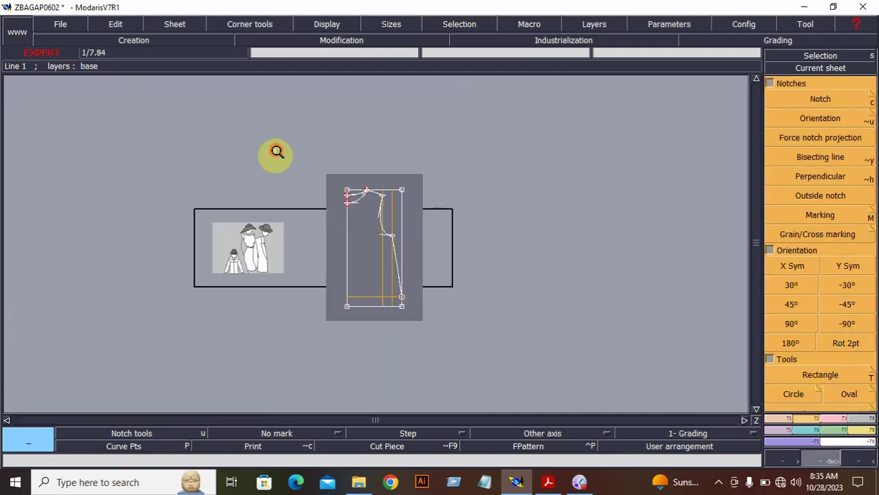
{"action": "left_click", "coordinate": [276, 154]}
{"action": "left_click", "coordinate": [457, 303]}
{"action": "left_click", "coordinate": [267, 145]}
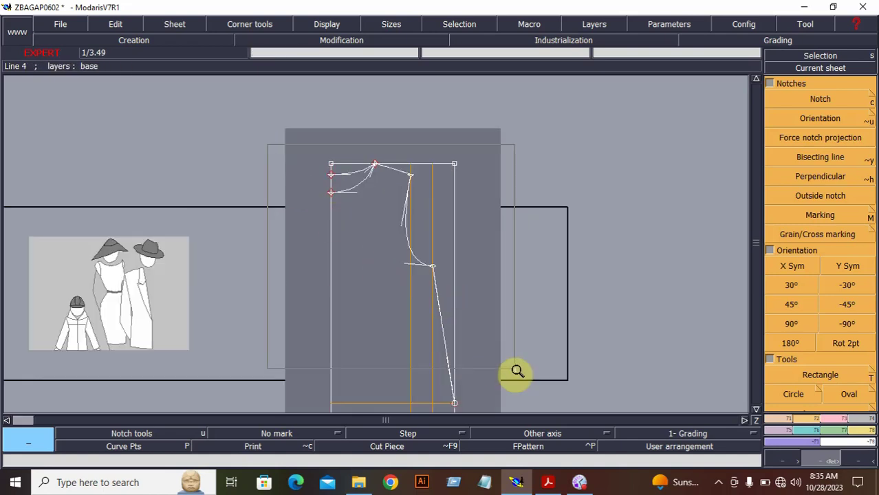
{"action": "left_click", "coordinate": [514, 371]}
{"action": "left_click", "coordinate": [788, 418]}
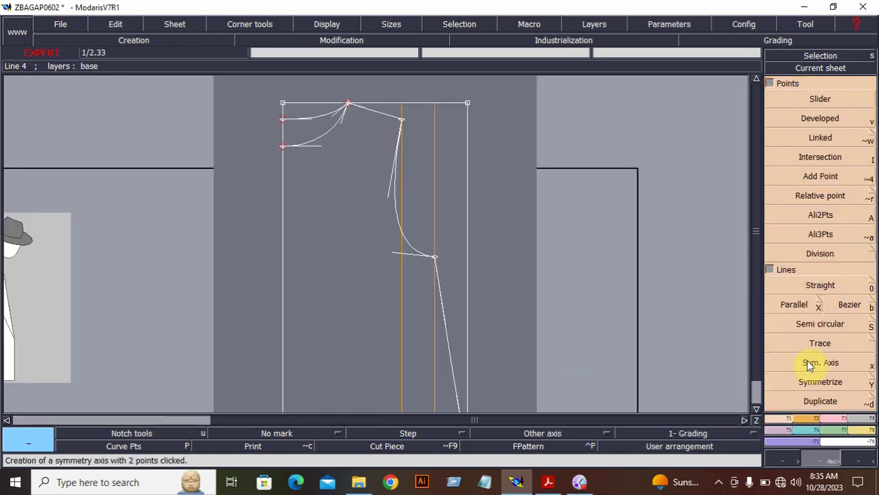
{"action": "left_click", "coordinate": [818, 361]}
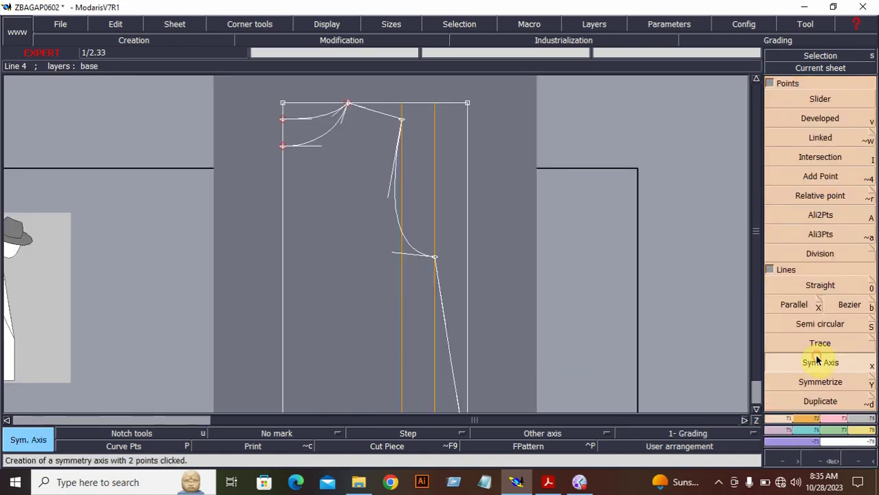
{"action": "left_click", "coordinate": [283, 199]}
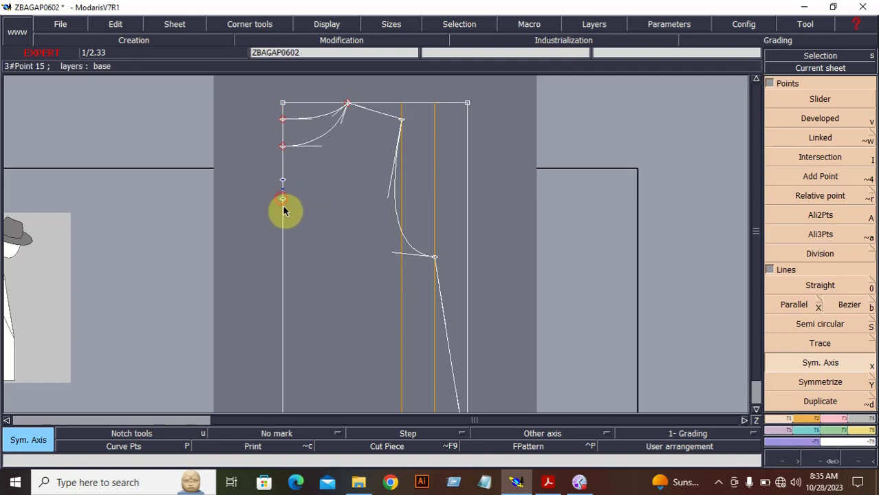
- Symmetrize the front and back neck curves across the centre line
{"action": "left_click", "coordinate": [803, 383]}
{"action": "left_click", "coordinate": [315, 133]}
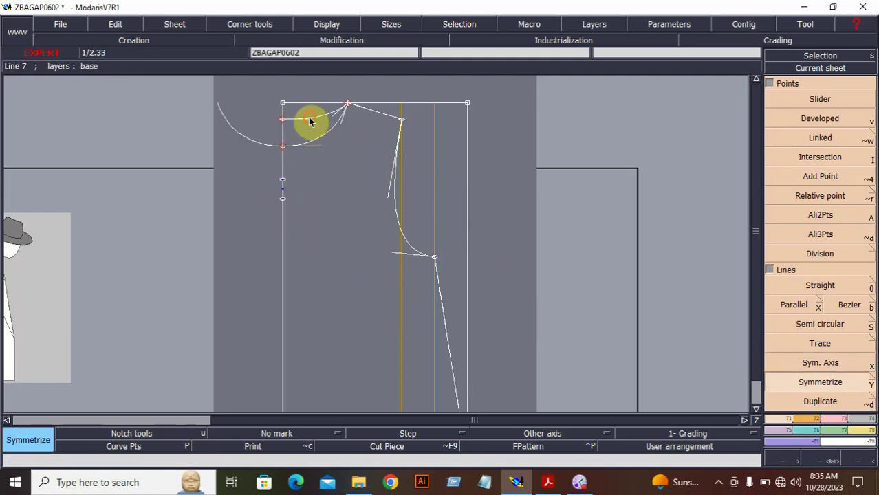
{"action": "left_click", "coordinate": [308, 120]}
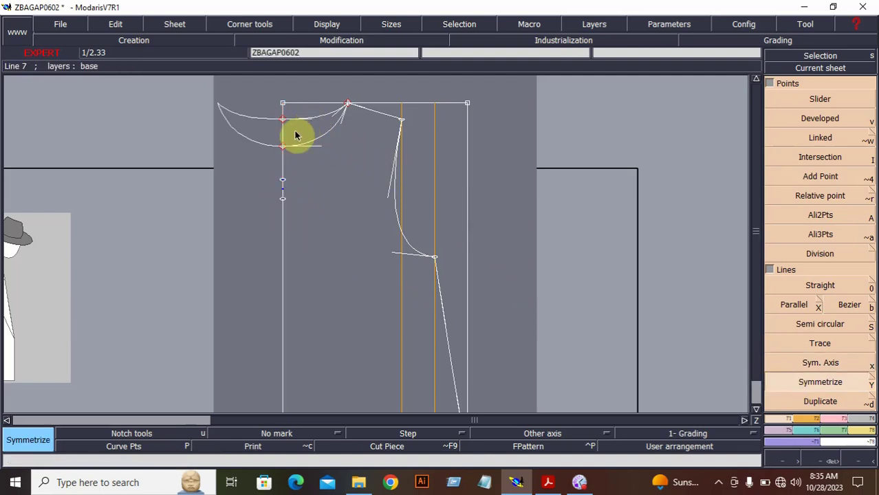
- Set the shoulder line as the symmetry axis and symmetrize the armhole and both neck curves across it
{"action": "left_click", "coordinate": [806, 363]}
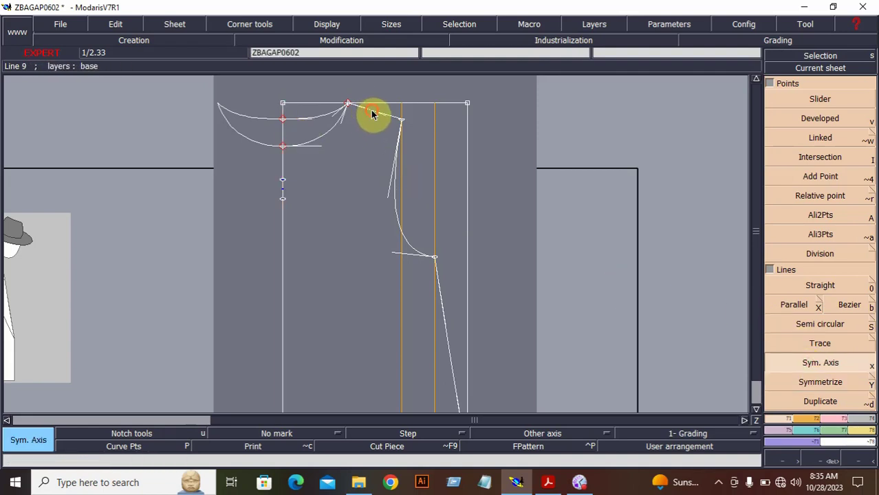
{"action": "left_click", "coordinate": [371, 114]}
{"action": "left_click", "coordinate": [803, 380]}
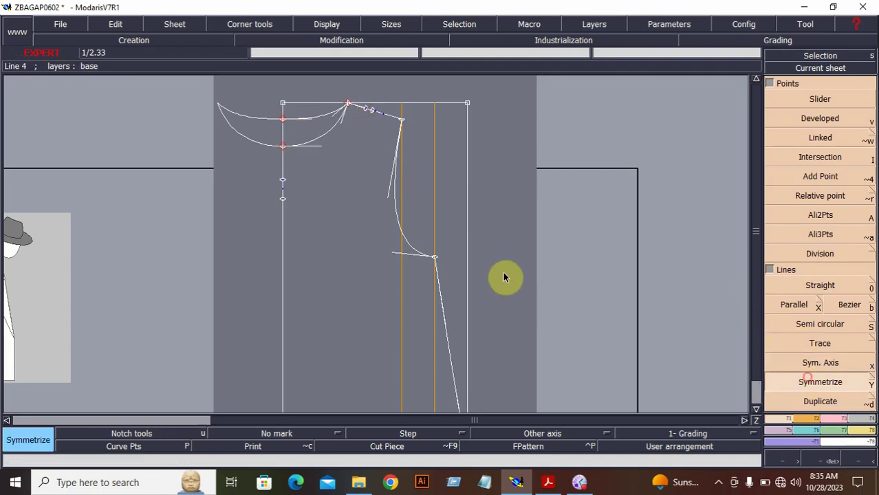
{"action": "left_click", "coordinate": [397, 179]}
{"action": "left_click", "coordinate": [341, 121]}
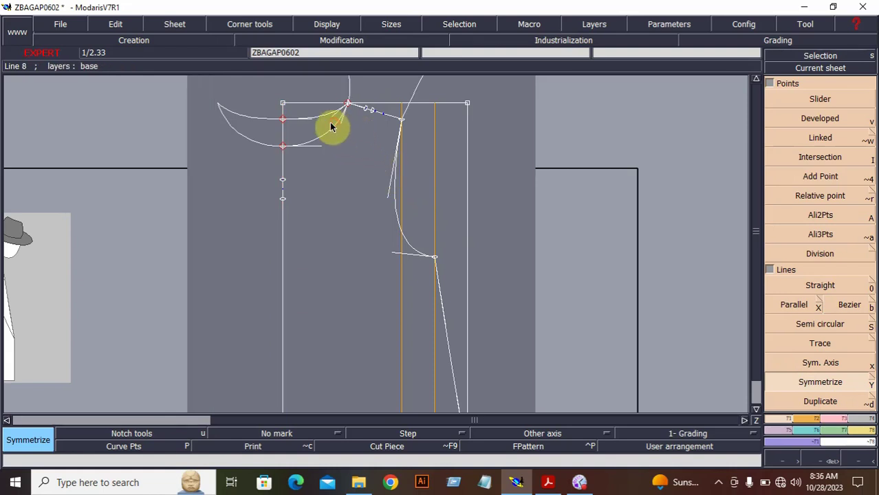
{"action": "left_click", "coordinate": [861, 464]}
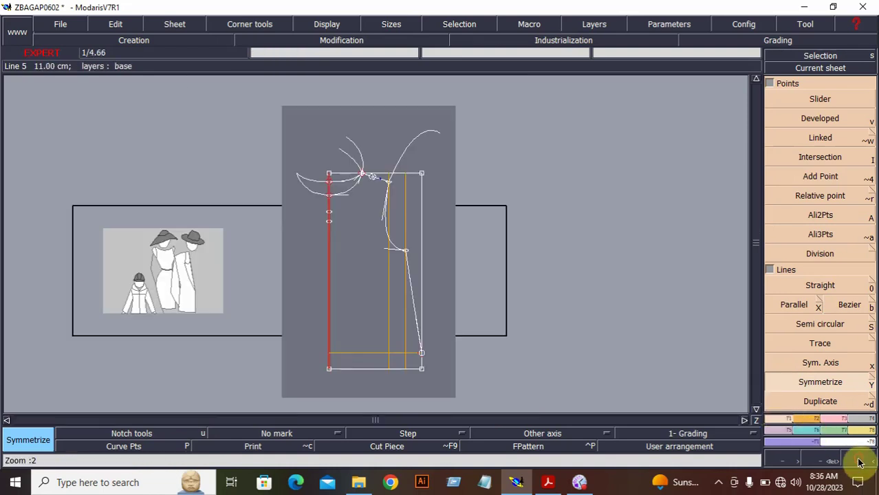
- Reshape the armhole curve by adjusting its tangent handle at the shoulder point to deepen the curve slightly
{"action": "left_click", "coordinate": [275, 140]}
{"action": "left_click", "coordinate": [475, 288]}
{"action": "left_click", "coordinate": [169, 90]}
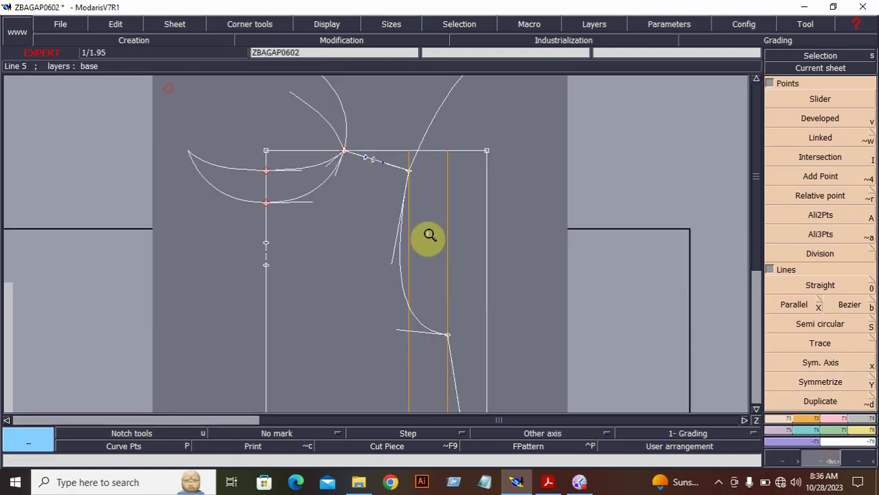
{"action": "left_click", "coordinate": [571, 337]}
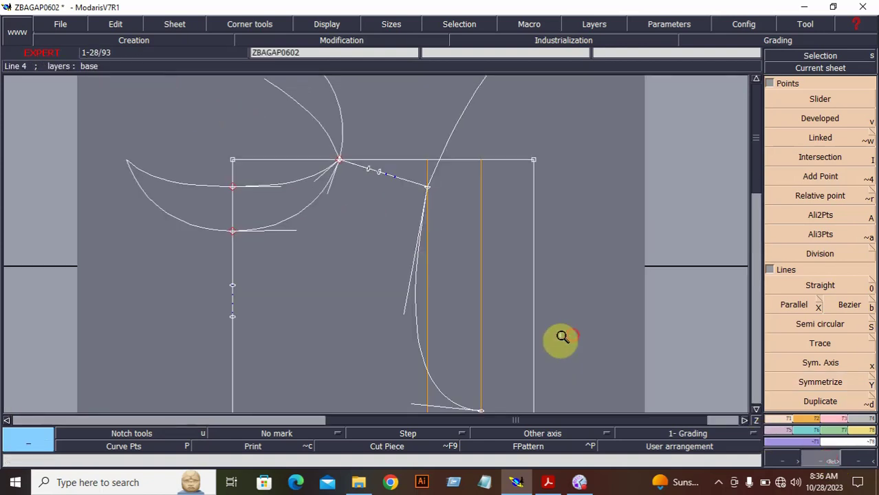
{"action": "left_click", "coordinate": [836, 419]}
{"action": "left_click", "coordinate": [820, 265]}
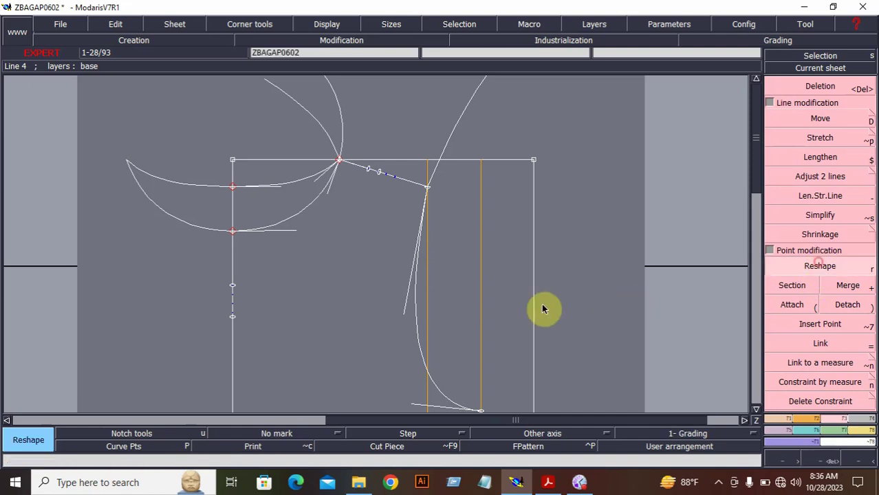
{"action": "left_click", "coordinate": [404, 309]}
{"action": "left_click", "coordinate": [400, 297]}
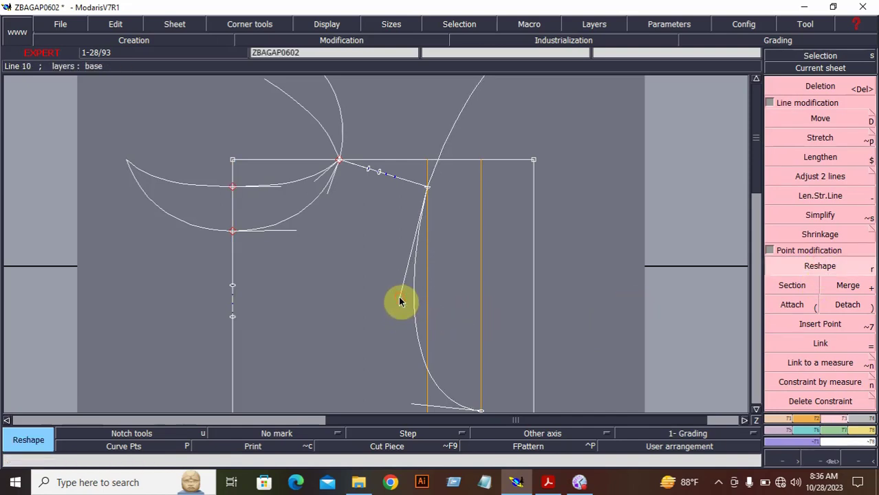
- Reshape the front and back neck curves by adjusting their tangent handles at the shoulder neck point
{"action": "left_click", "coordinate": [327, 195]}
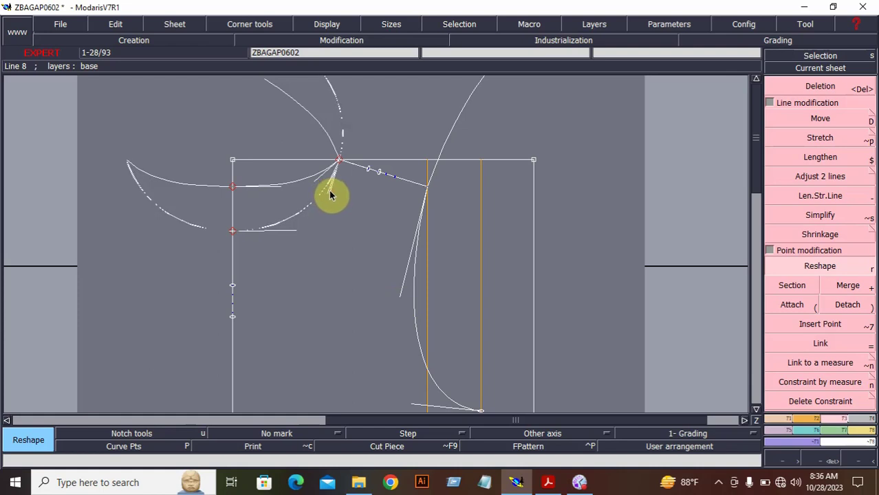
{"action": "left_click", "coordinate": [331, 198]}
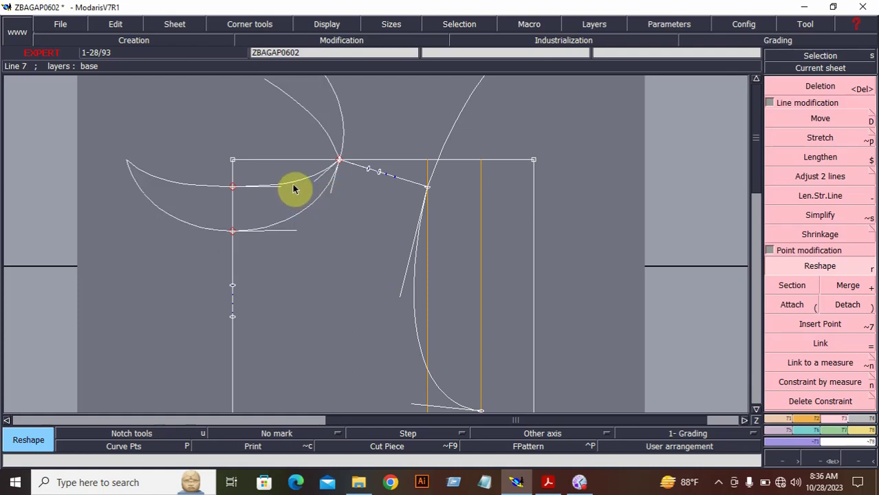
{"action": "left_click", "coordinate": [317, 182]}
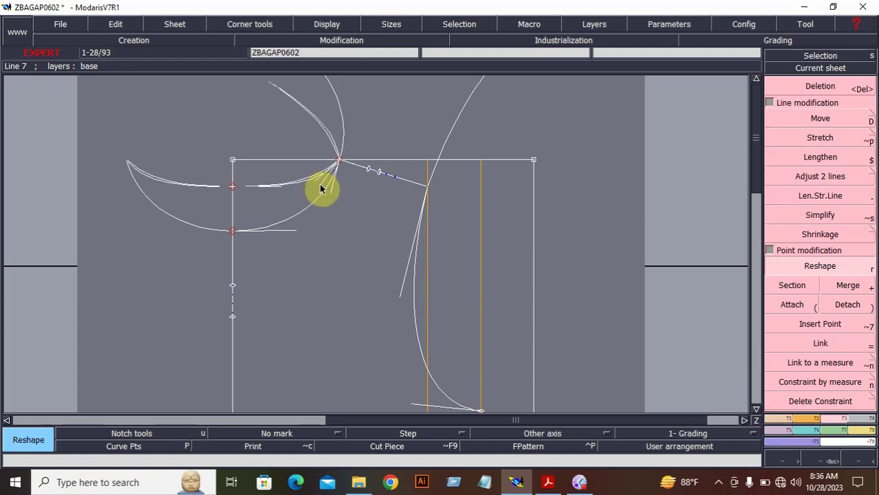
{"action": "left_click", "coordinate": [320, 183]}
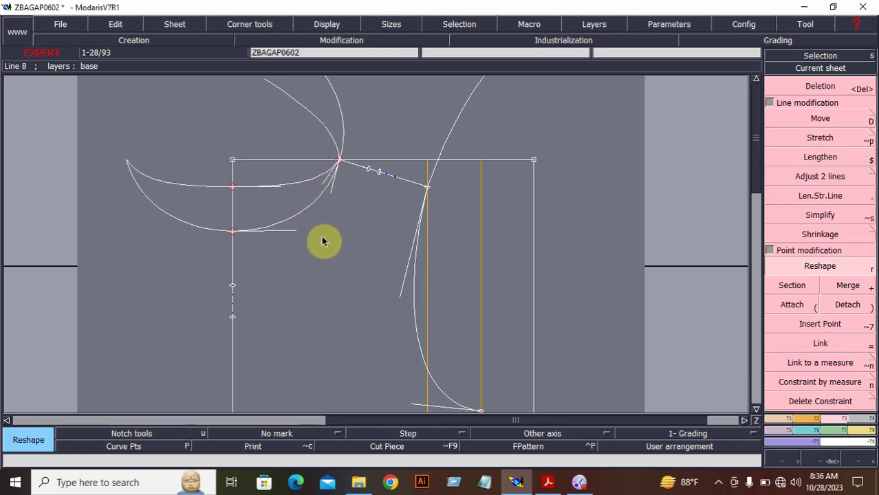
- Switch to the size chart PDF in Acrobat and look up the front/back opening measurement
{"action": "left_click", "coordinate": [549, 482]}
{"action": "left_click", "coordinate": [430, 379]}
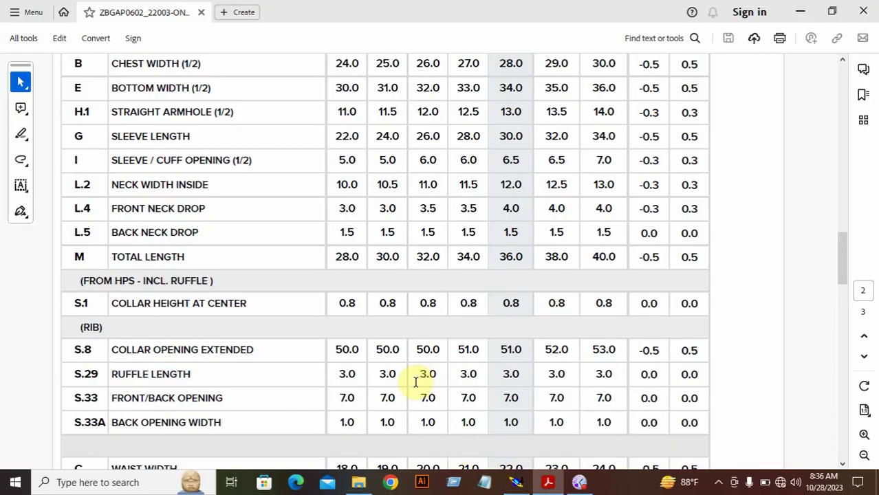
{"action": "left_click_drag", "start_coordinate": [115, 398], "coordinate": [471, 397]}
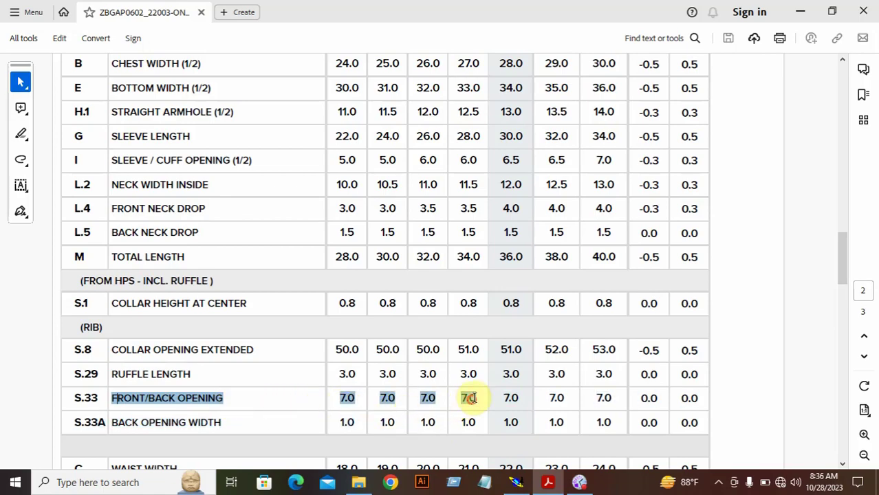
{"action": "left_click", "coordinate": [485, 397]}
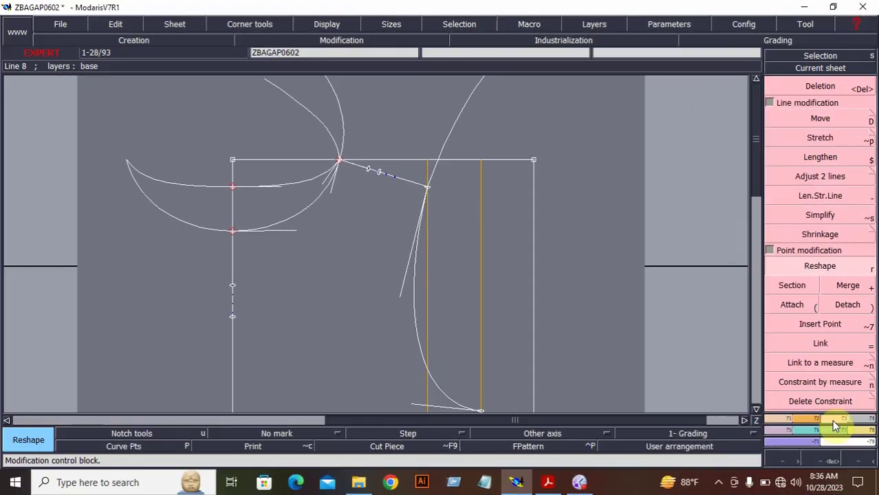
- Switch back to Modaris and rotate the pattern sheet by 90° so the centre line runs horizontally
{"action": "left_click", "coordinate": [823, 419]}
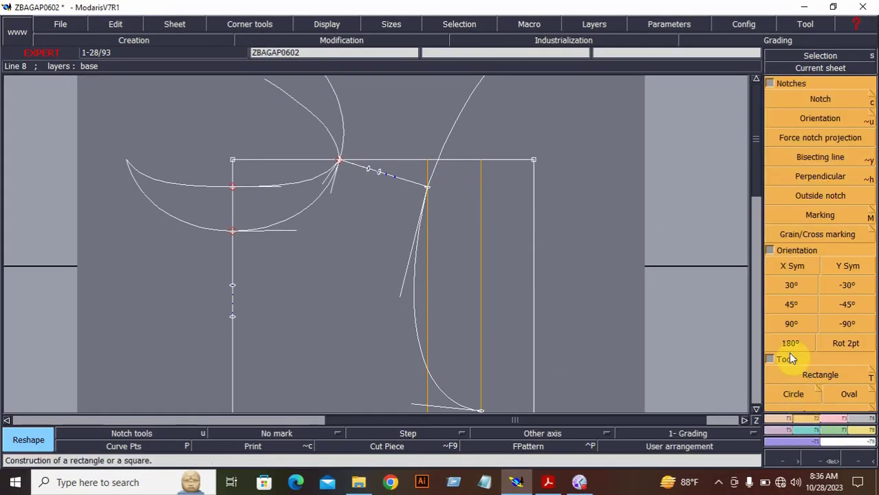
{"action": "left_click", "coordinate": [789, 329]}
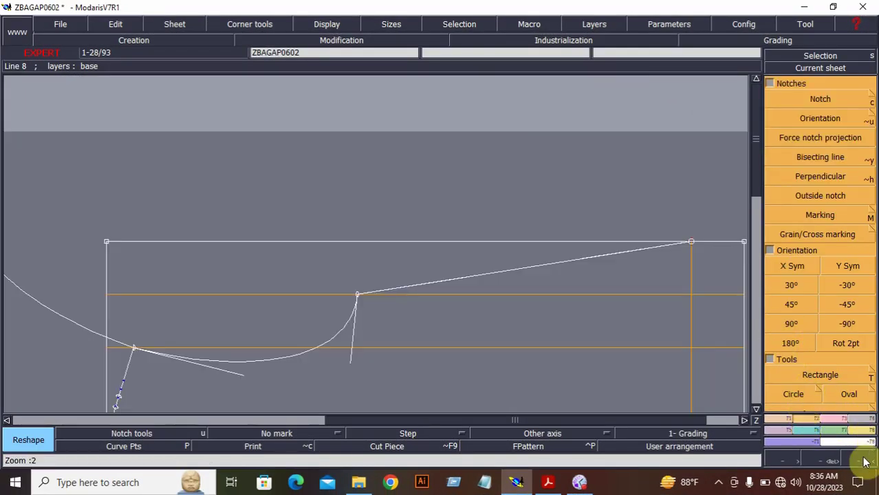
{"action": "left_click", "coordinate": [864, 463]}
{"action": "left_click", "coordinate": [863, 464]}
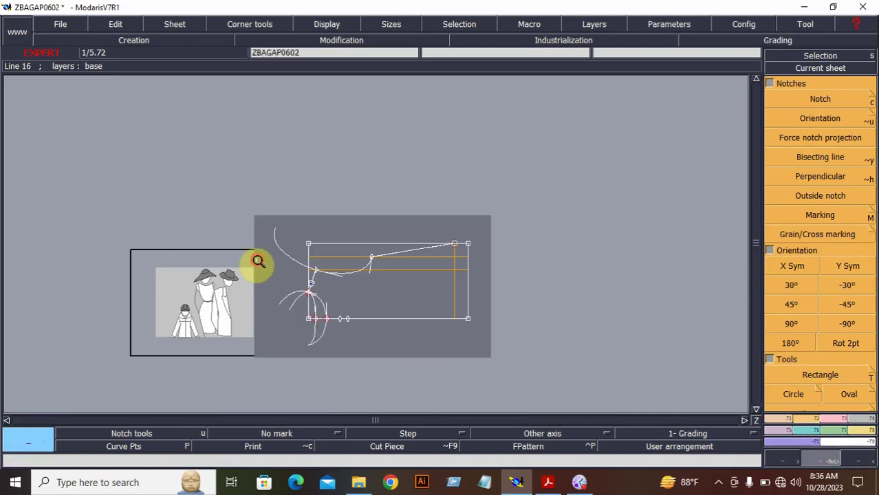
{"action": "left_click_drag", "start_coordinate": [257, 260], "coordinate": [444, 373]}
{"action": "left_click_drag", "start_coordinate": [157, 164], "coordinate": [469, 338]}
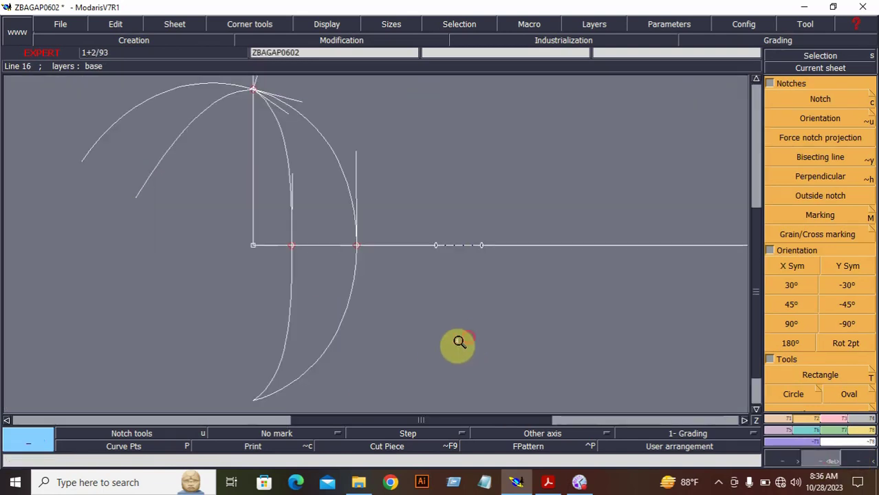
- Place developed points 0.5 cm from the centre along the back neck curve and 7 cm down the centre line from the back neck
{"action": "left_click", "coordinate": [778, 419]}
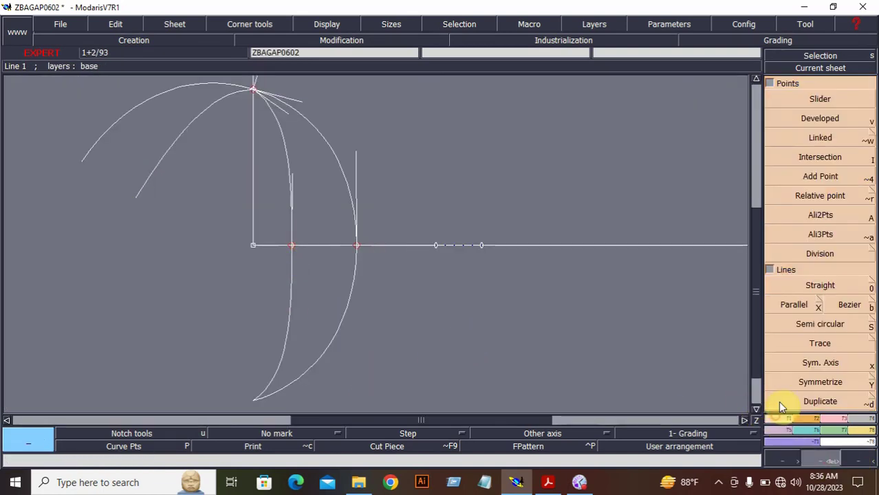
{"action": "left_click", "coordinate": [818, 120]}
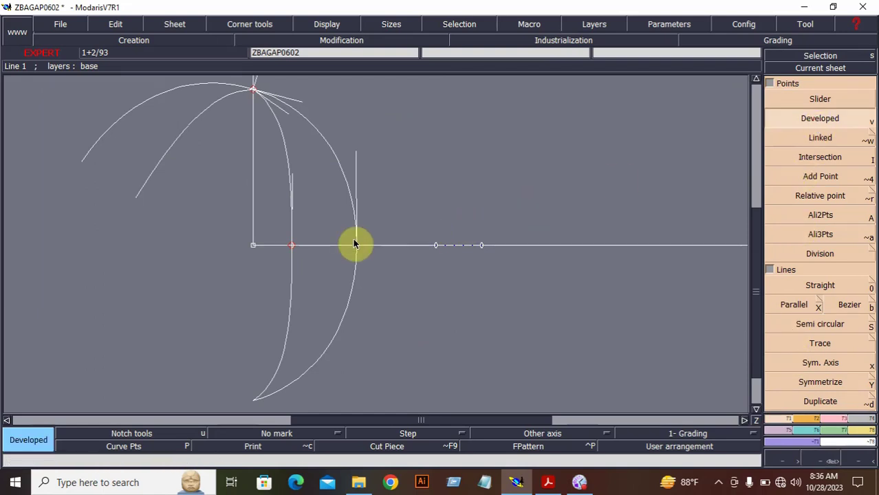
{"action": "left_click", "coordinate": [291, 246]}
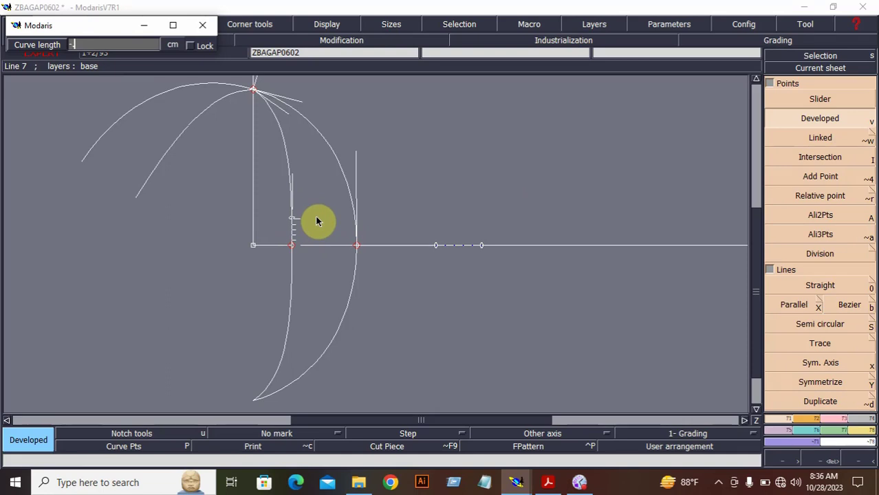
{"action": "type", "text": "-0.50"}
{"action": "key", "text": "Return"}
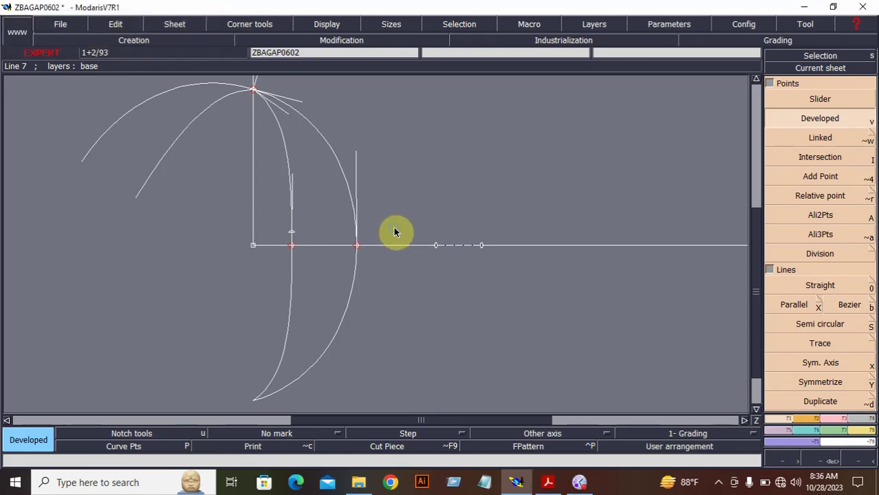
{"action": "left_click", "coordinate": [291, 245]}
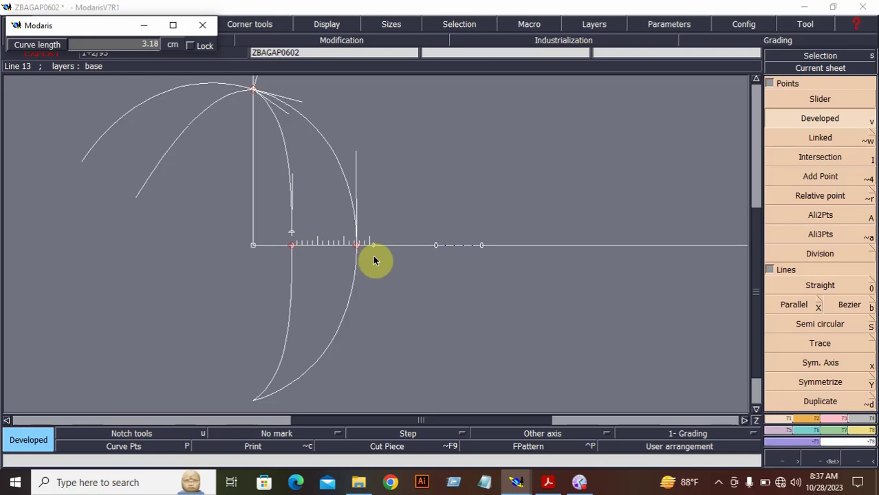
{"action": "key", "text": "Return"}
- Draw a guide line perpendicular to the centre line below the front neck and mark a point on it level with the 0.5 cm neck point
{"action": "left_click", "coordinate": [845, 305]}
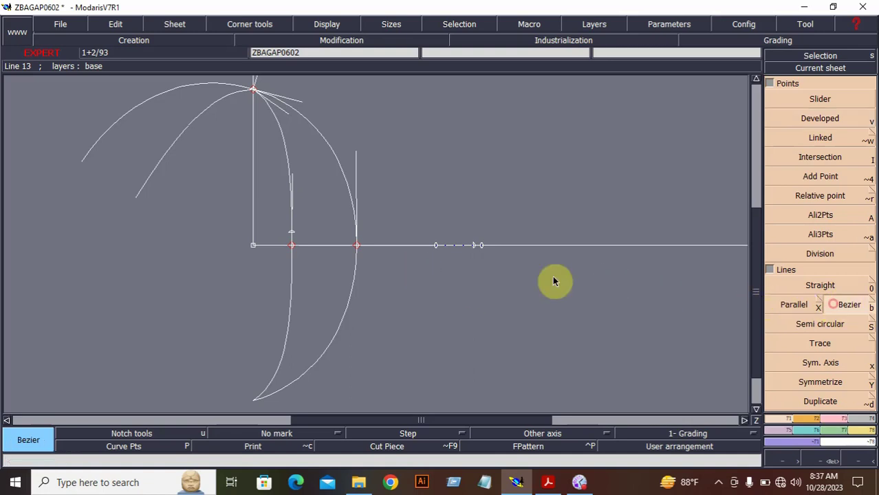
{"action": "left_click", "coordinate": [403, 245]}
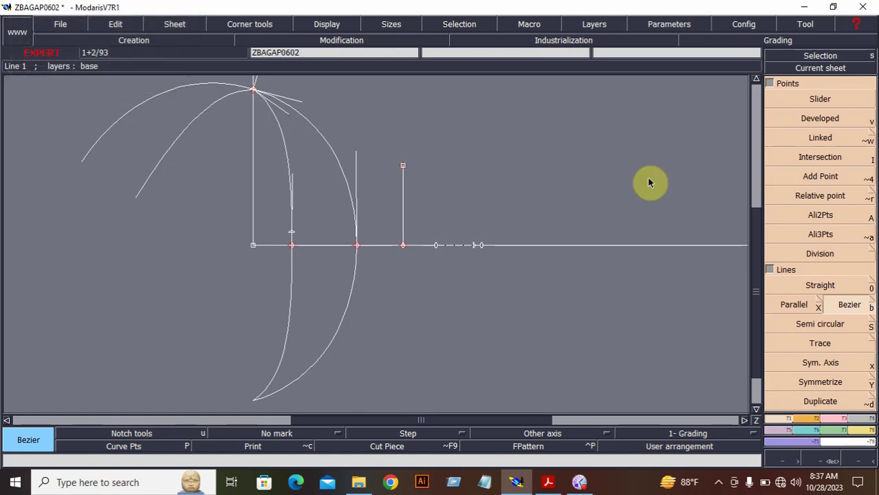
{"action": "left_click", "coordinate": [819, 117]}
{"action": "left_click", "coordinate": [404, 245]}
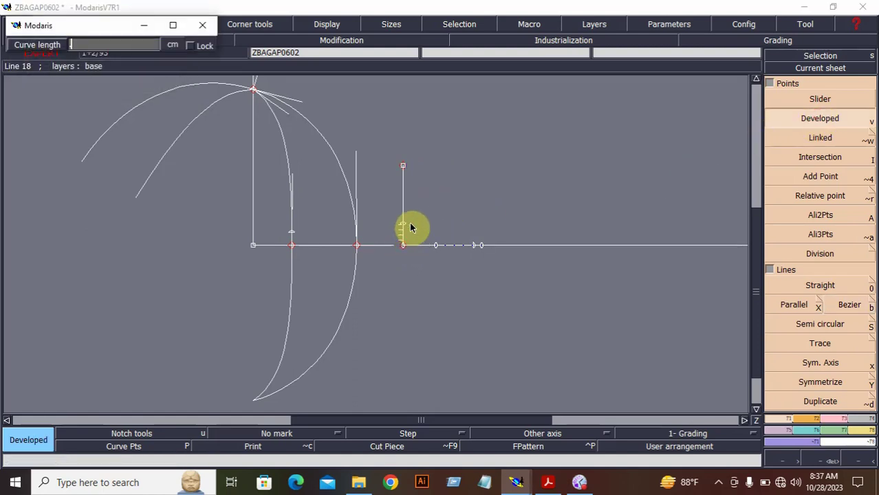
{"action": "key", "text": "Return"}
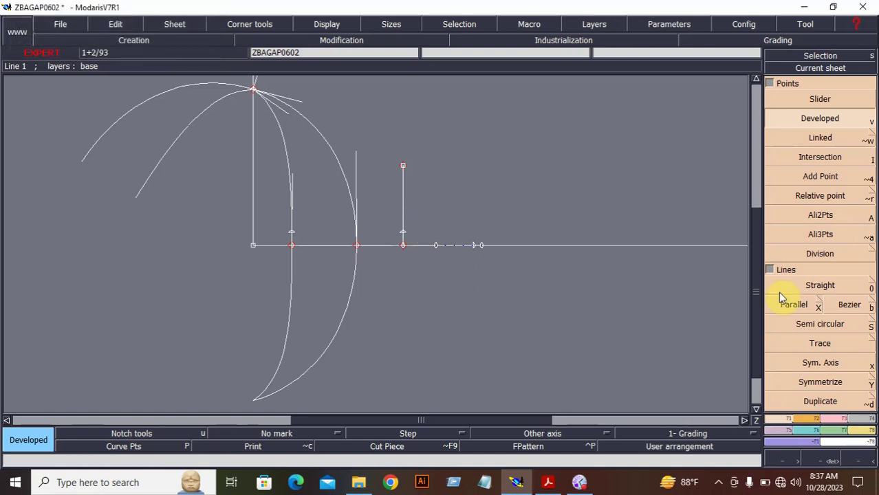
- Draw a Bezier curve from the 0.5 cm neck point through the guide line's point to the 7 cm point on the centre line
{"action": "left_click", "coordinate": [854, 304]}
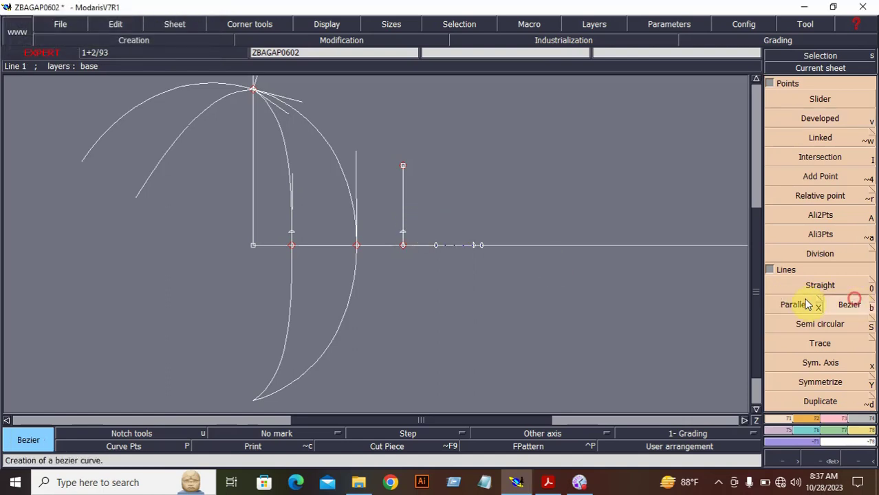
{"action": "left_click", "coordinate": [294, 238]}
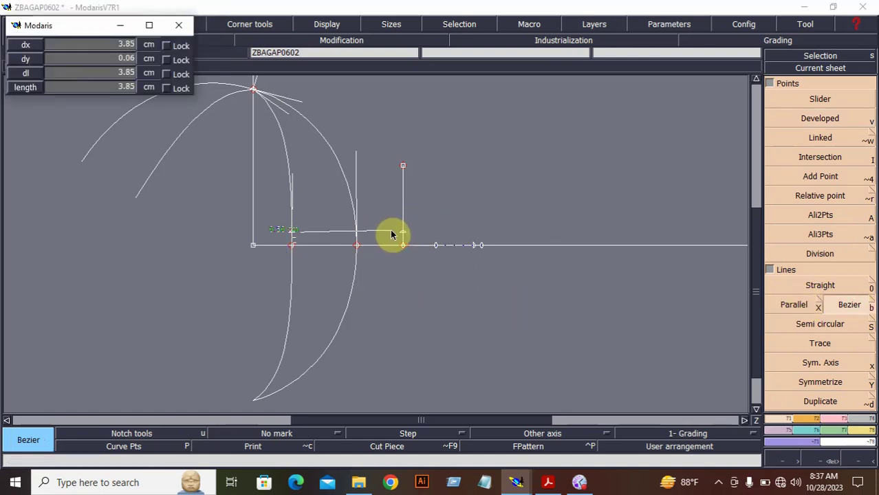
{"action": "left_click", "coordinate": [477, 244]}
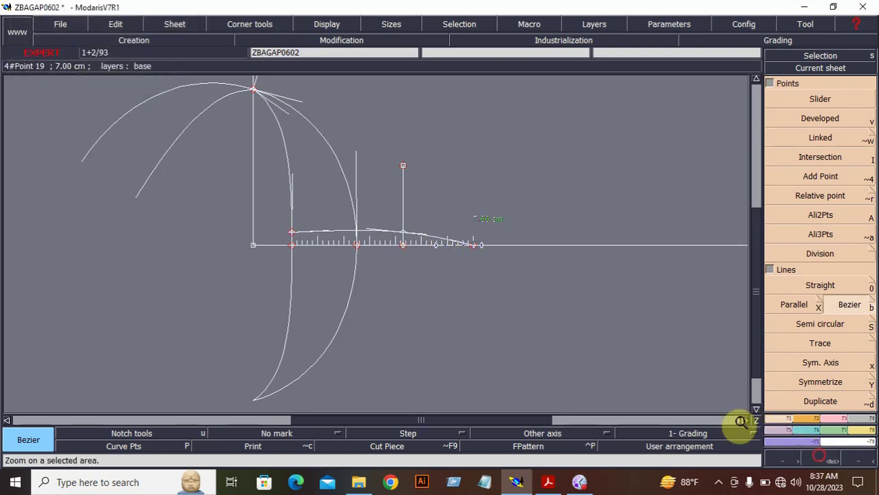
- Reshape the back opening curve to run straight along its length and round into the centre line at its lower end
{"action": "left_click", "coordinate": [755, 421]}
{"action": "left_click", "coordinate": [208, 171]}
{"action": "left_click", "coordinate": [559, 296]}
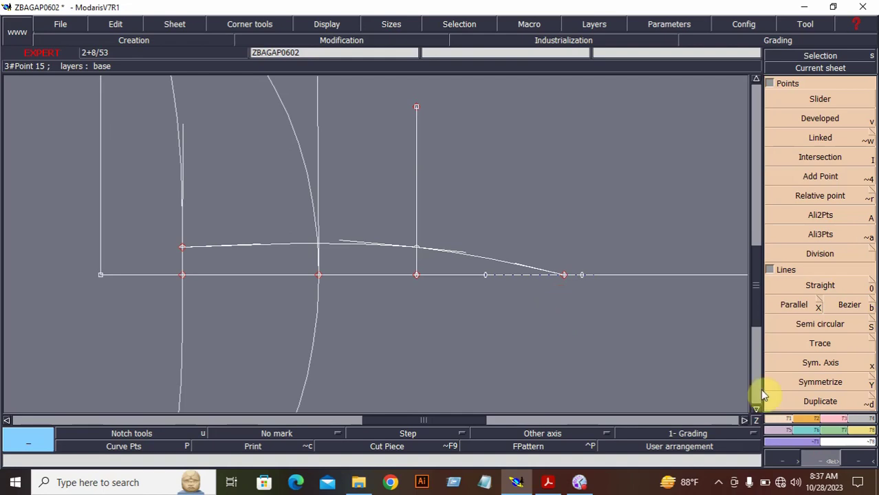
{"action": "left_click", "coordinate": [838, 428]}
{"action": "left_click", "coordinate": [805, 266]}
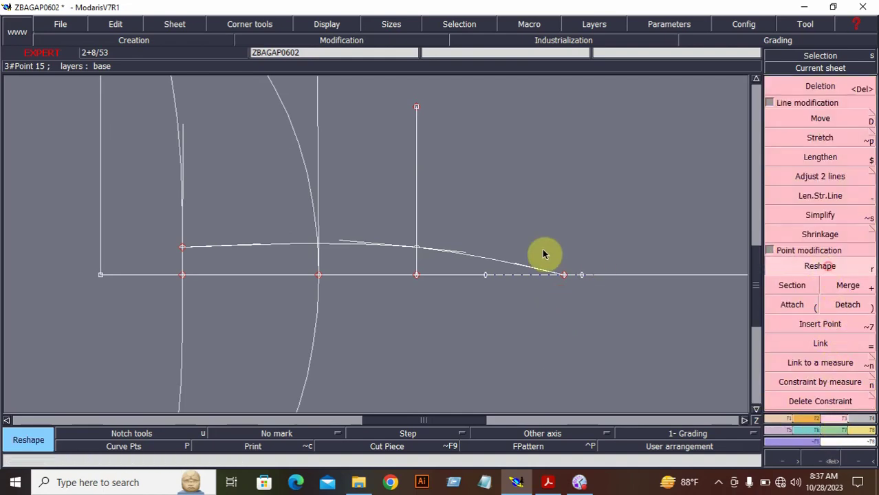
{"action": "left_click", "coordinate": [515, 264]}
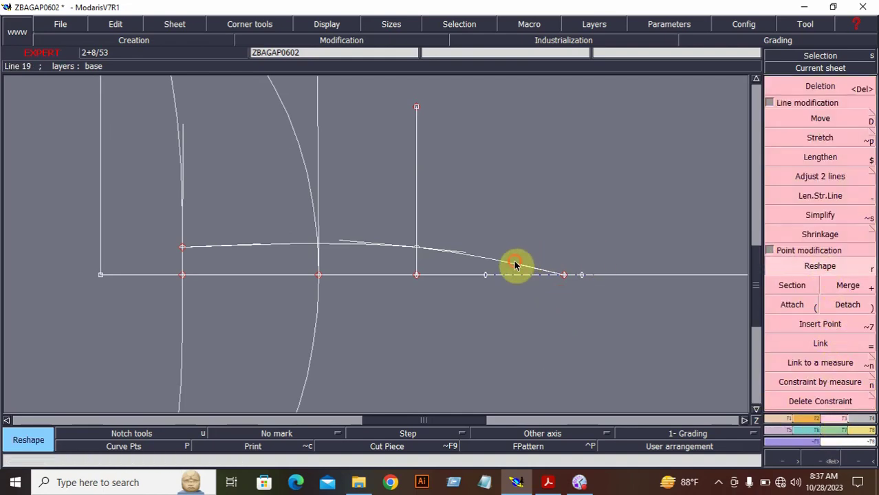
{"action": "left_click", "coordinate": [551, 250]}
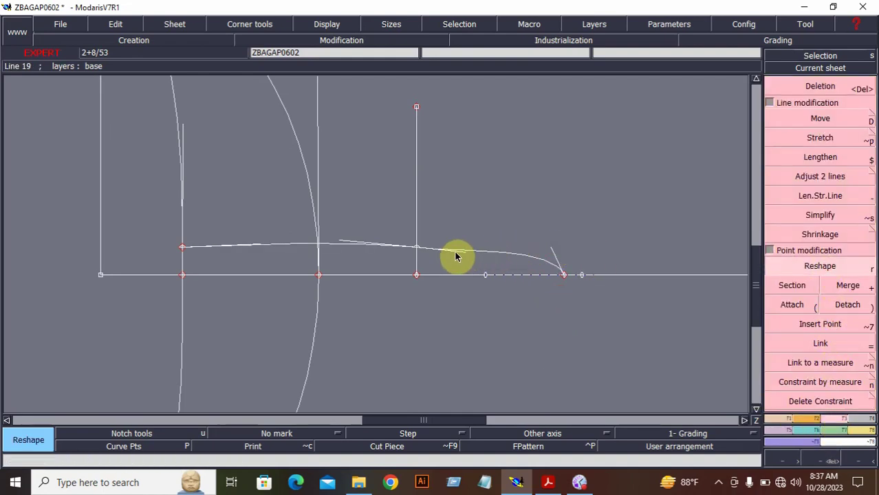
{"action": "left_click", "coordinate": [260, 247]}
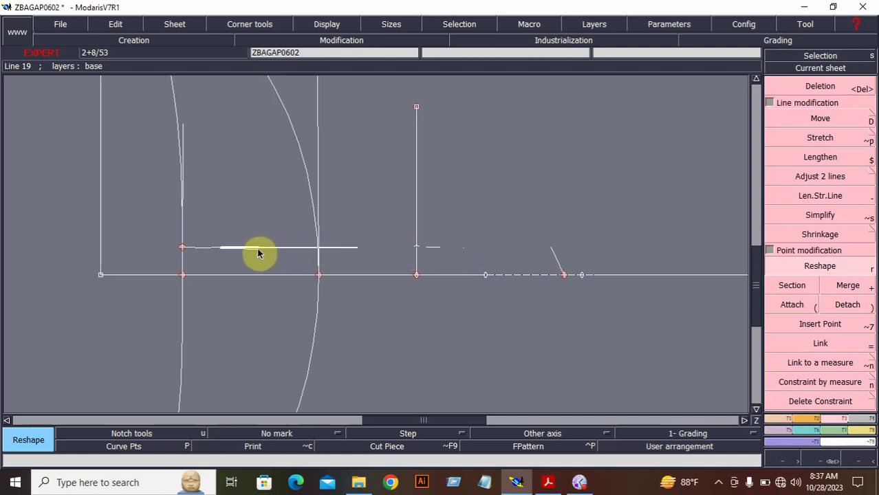
{"action": "left_click", "coordinate": [258, 251]}
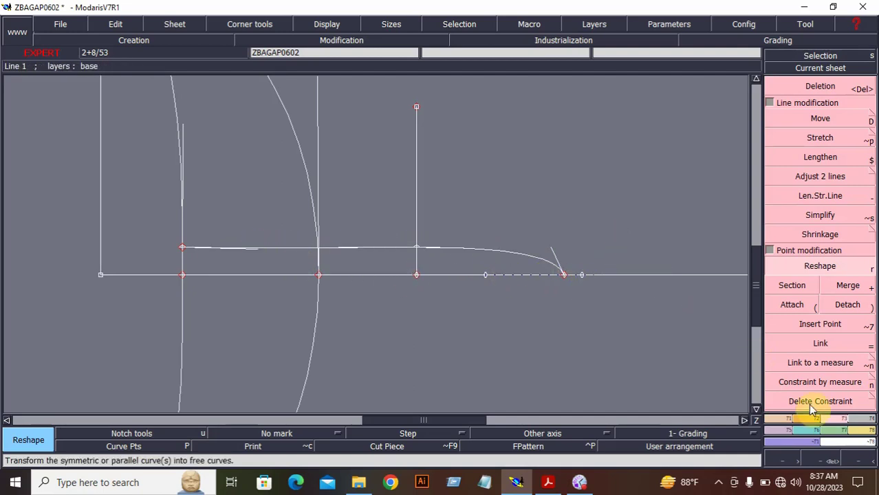
{"action": "left_click", "coordinate": [850, 454]}
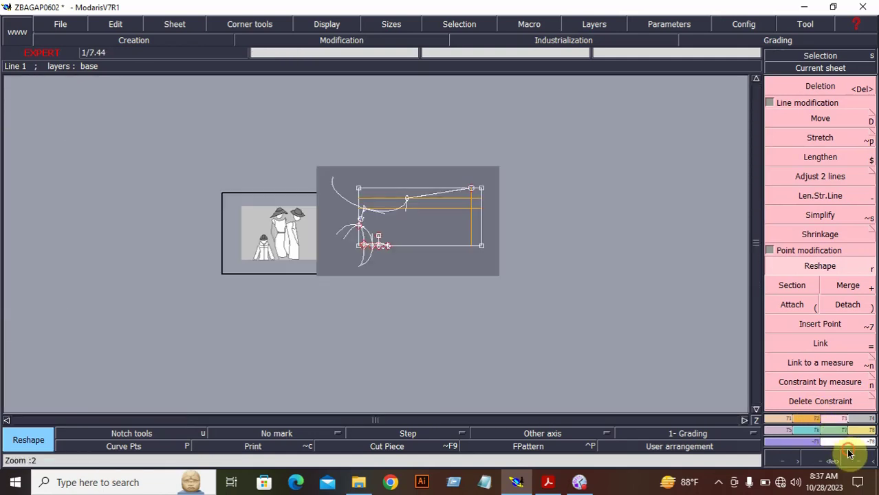
{"action": "left_click", "coordinate": [827, 459]}
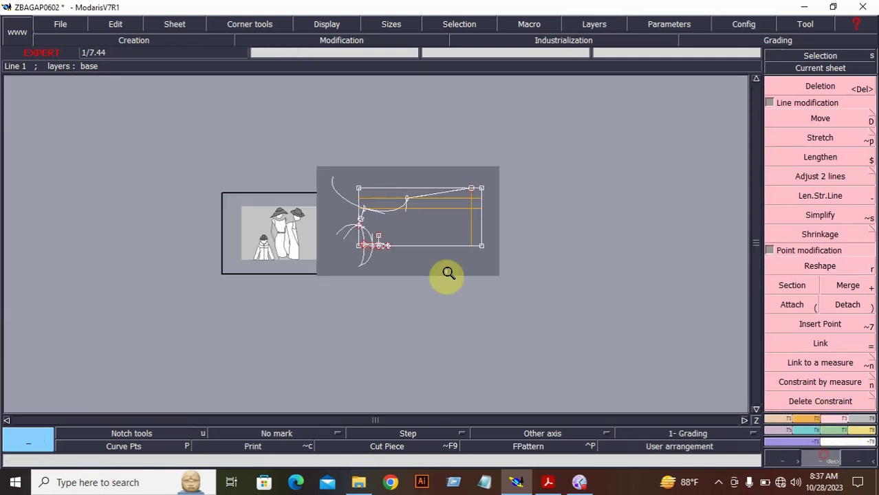
- Frame the body draft, then switch to the size chart PDF and examine the garment sketch for the shape of the T-shirt's side seams
{"action": "left_click", "coordinate": [320, 166]}
{"action": "left_click", "coordinate": [523, 270]}
{"action": "left_click", "coordinate": [68, 94]}
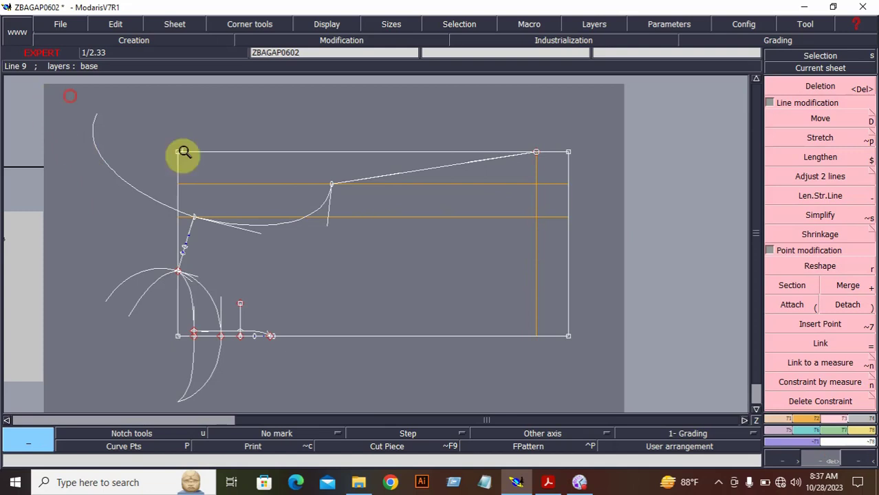
{"action": "left_click", "coordinate": [655, 373]}
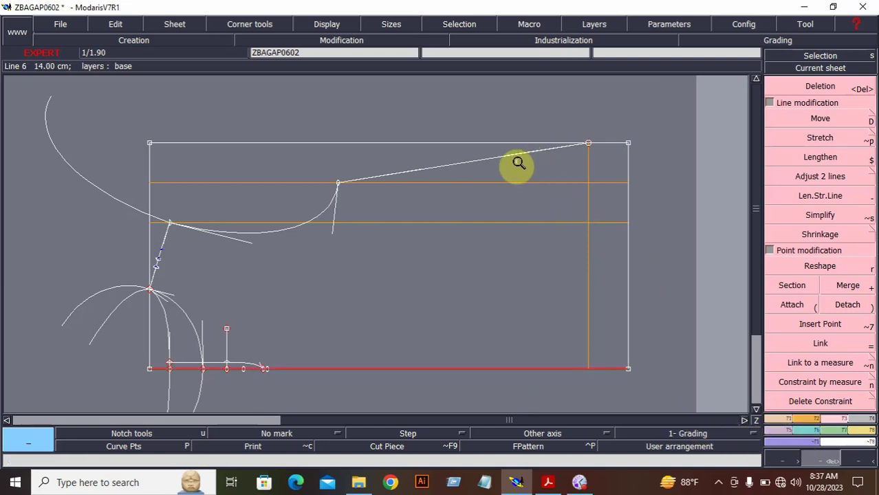
{"action": "left_click", "coordinate": [550, 483]}
{"action": "scroll", "coordinate": [516, 295], "scroll_direction": "up", "scroll_amount": 12}
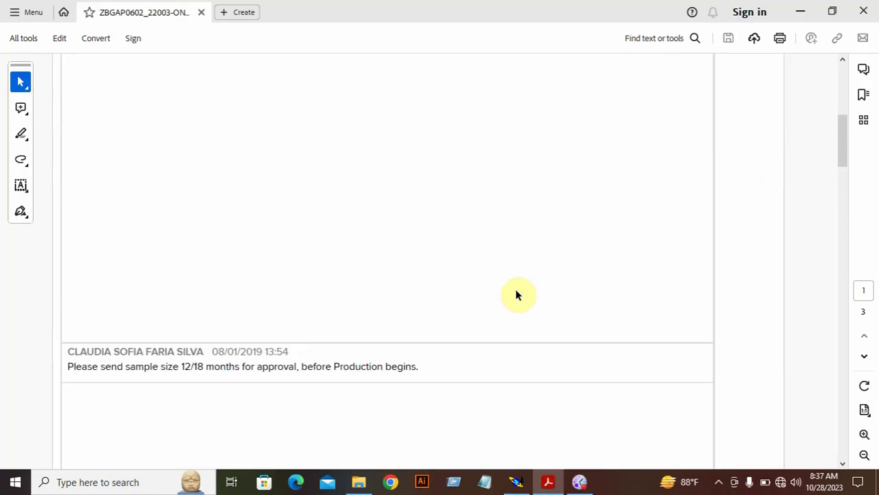
{"action": "scroll", "coordinate": [517, 295], "scroll_direction": "up", "scroll_amount": 5}
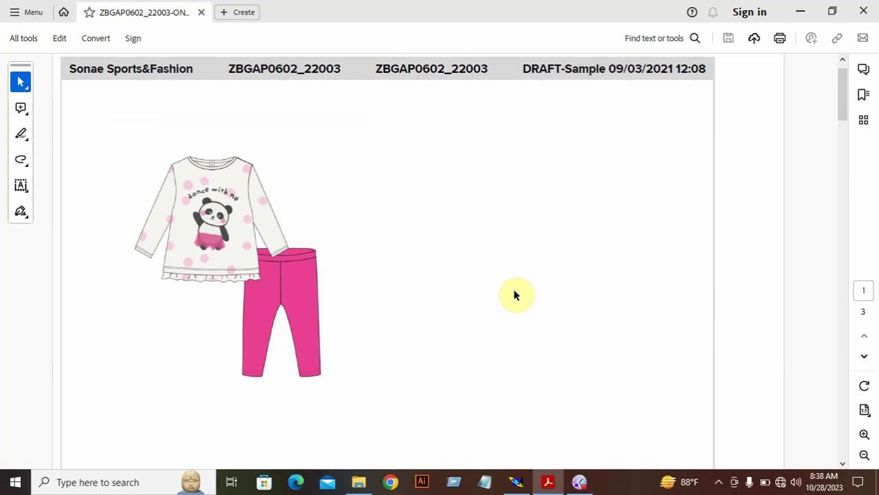
{"action": "left_click", "coordinate": [516, 483]}
- Reshape the side seam between underarm and hem into a gentle S-curve, running nearly parallel to the body's length at both ends
{"action": "left_click", "coordinate": [820, 267]}
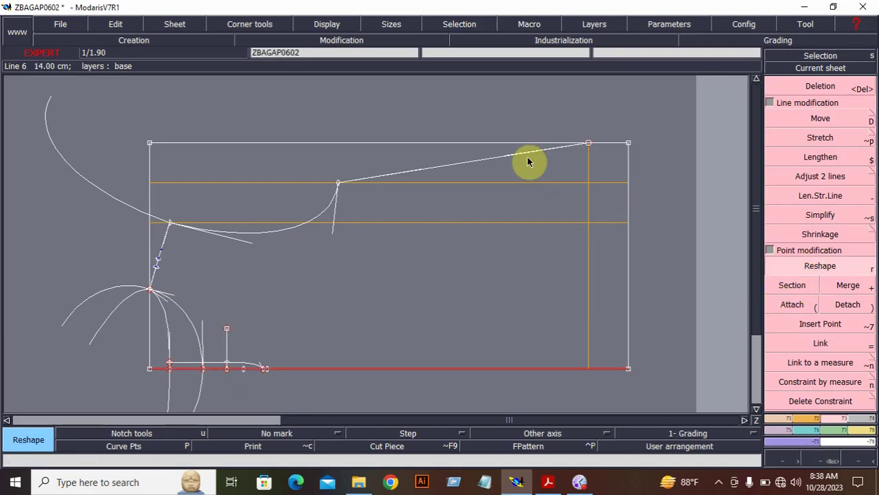
{"action": "left_click", "coordinate": [508, 146]}
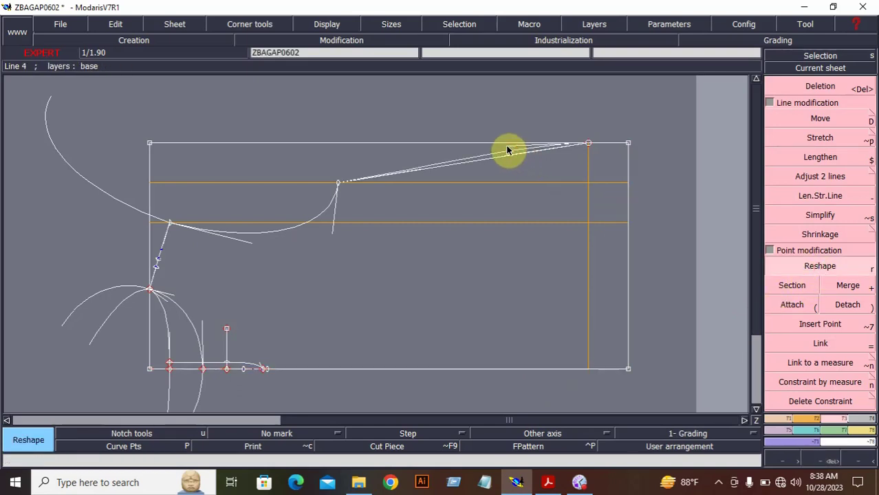
{"action": "left_click", "coordinate": [419, 177]}
{"action": "left_click", "coordinate": [467, 183]}
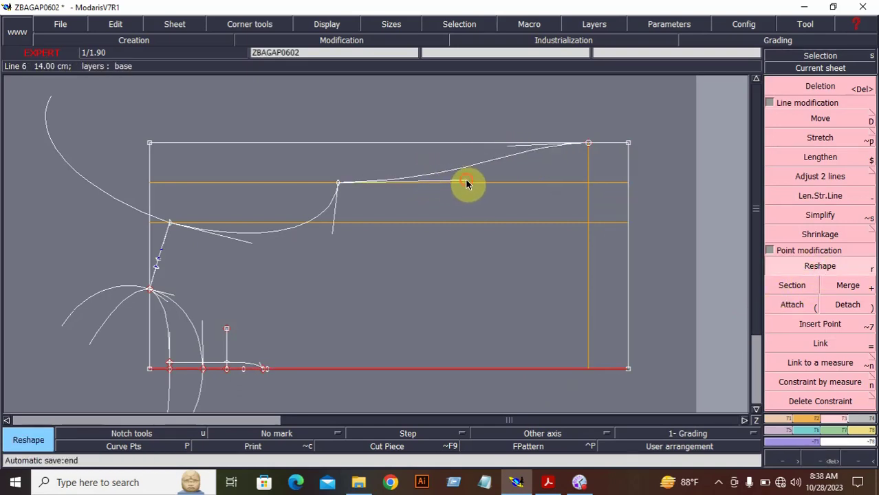
{"action": "left_click", "coordinate": [469, 181]}
{"action": "left_click", "coordinate": [479, 180]}
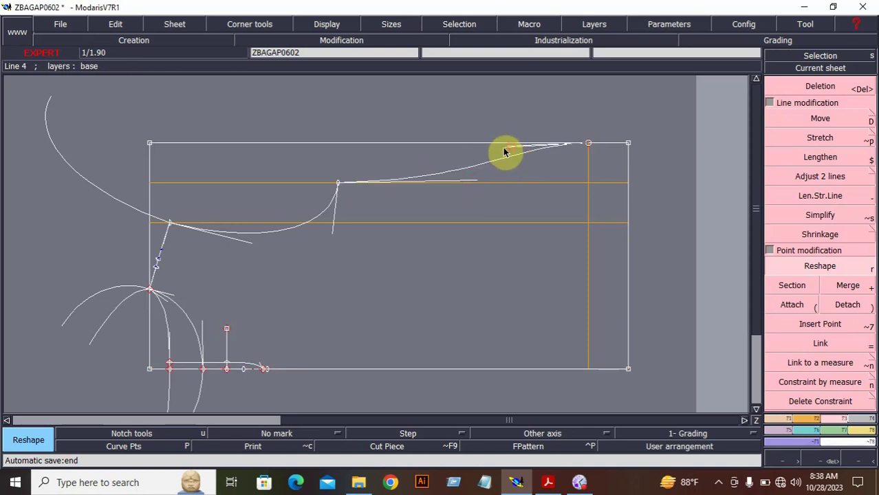
{"action": "left_click", "coordinate": [505, 152]}
{"action": "left_click", "coordinate": [485, 152]}
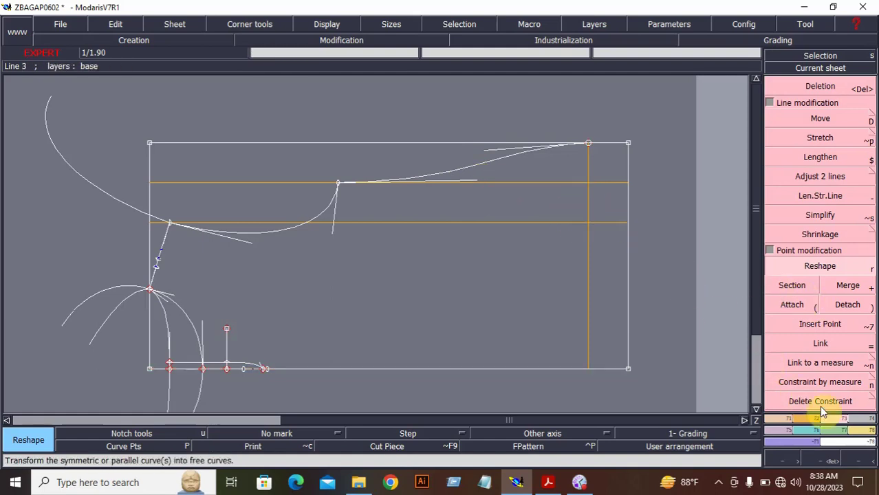
- Check the 12/18M sleeve length in the size chart PDF and draw a 30 by 11 cm sleeve rectangle above the body draft
{"action": "left_click", "coordinate": [869, 419]}
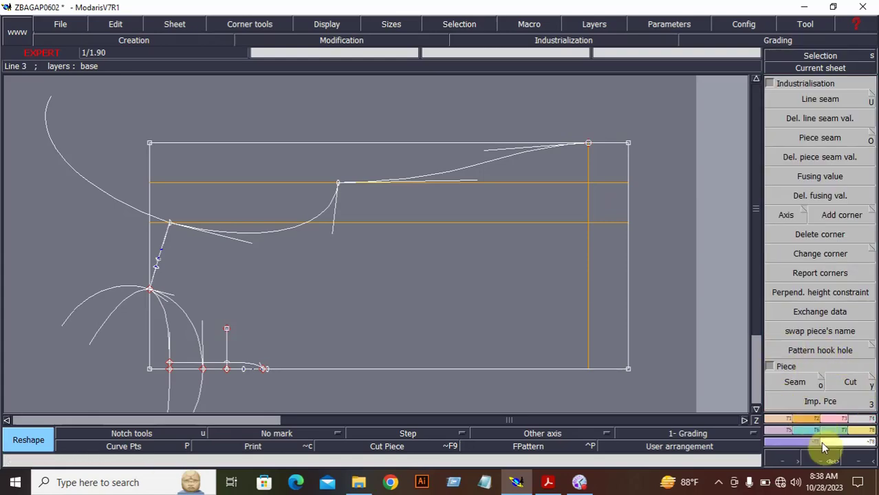
{"action": "left_click", "coordinate": [550, 481]}
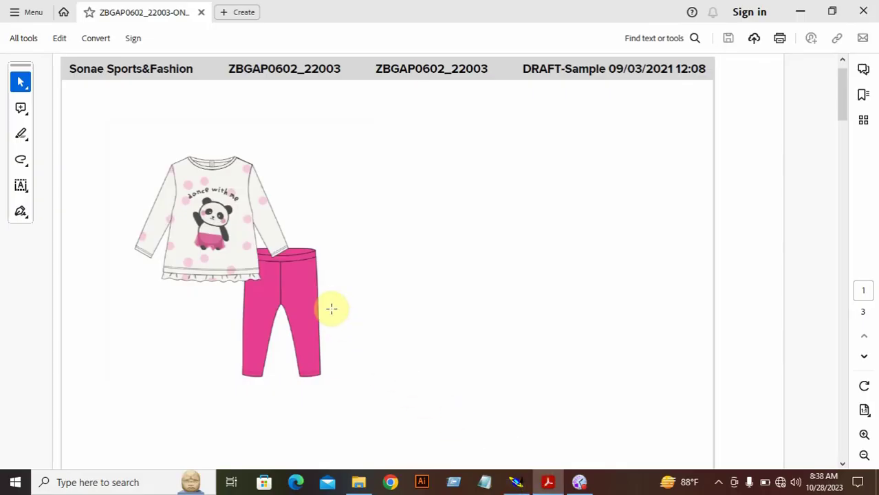
{"action": "scroll", "coordinate": [331, 309], "scroll_direction": "down", "scroll_amount": 10}
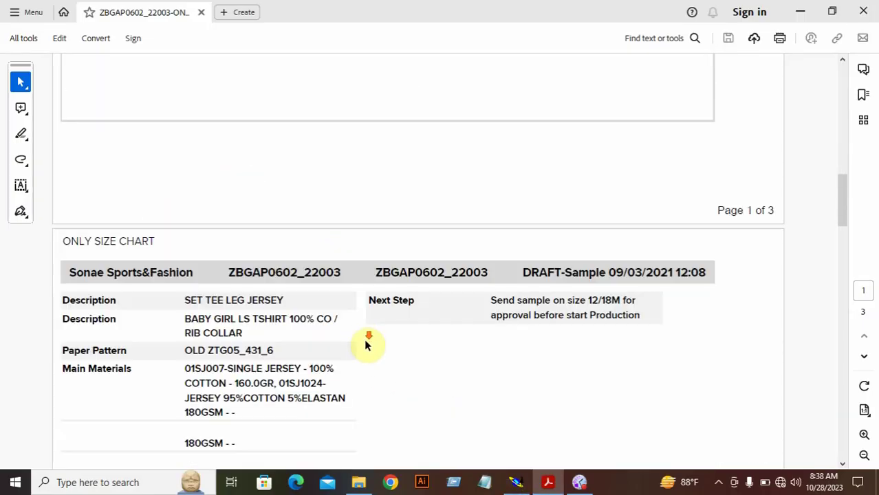
{"action": "scroll", "coordinate": [367, 344], "scroll_direction": "down", "scroll_amount": 6}
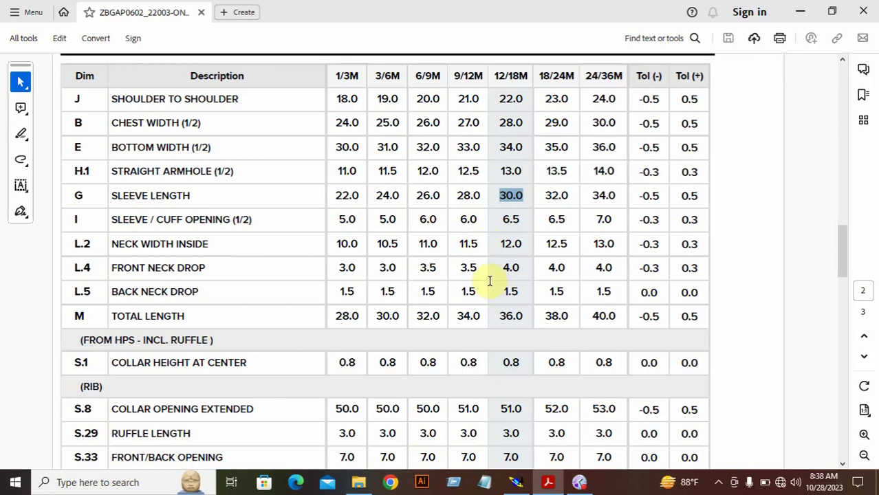
{"action": "left_click", "coordinate": [516, 482]}
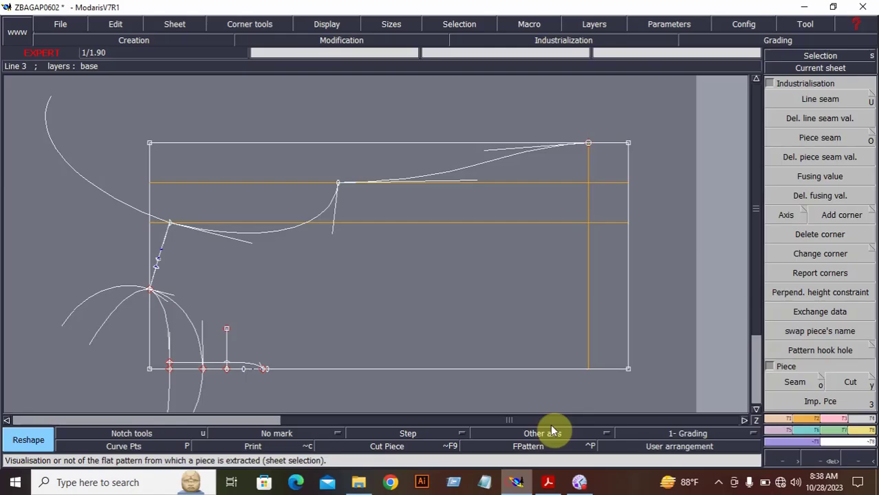
{"action": "left_click", "coordinate": [818, 419]}
{"action": "left_click", "coordinate": [823, 375]}
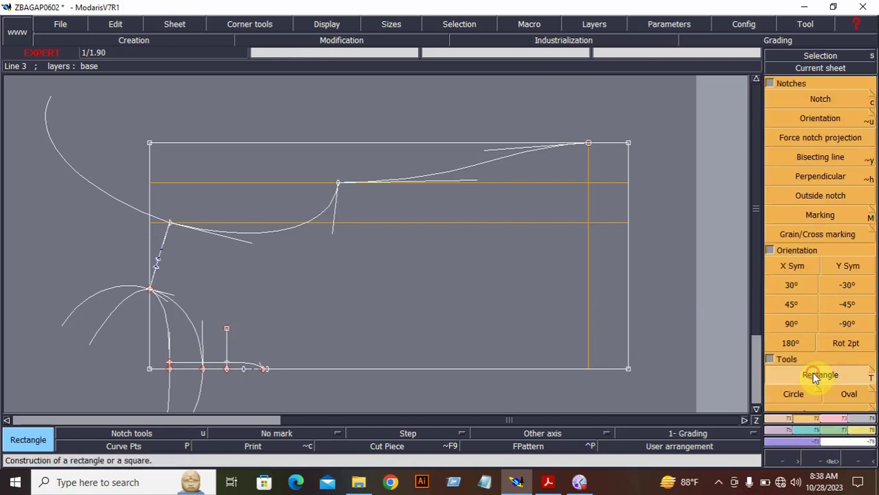
{"action": "key", "text": "j"}
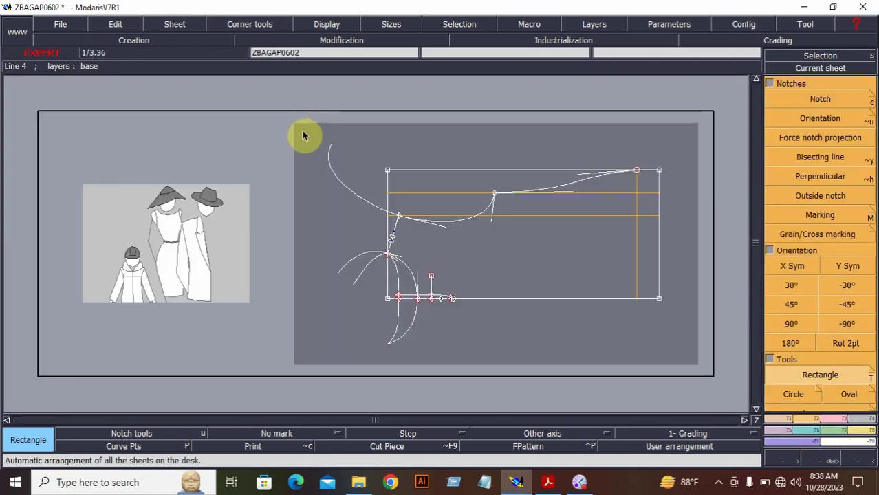
{"action": "left_click", "coordinate": [366, 117]}
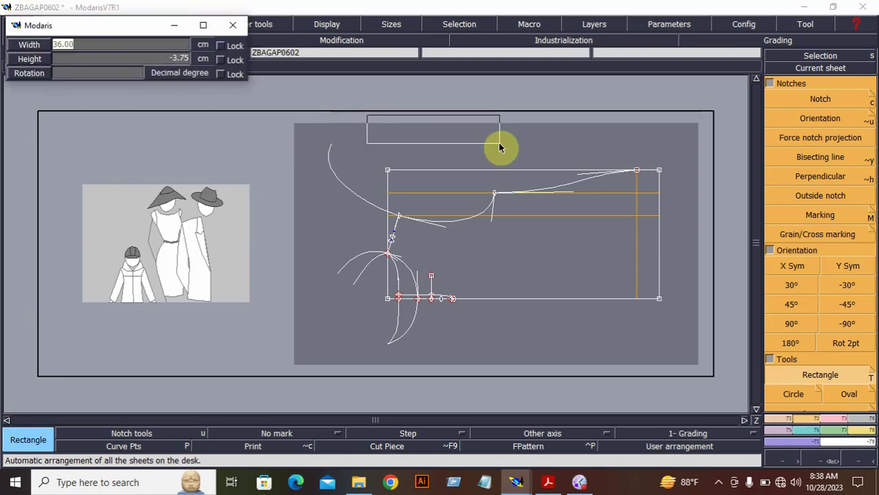
{"action": "key", "text": "Tab"}
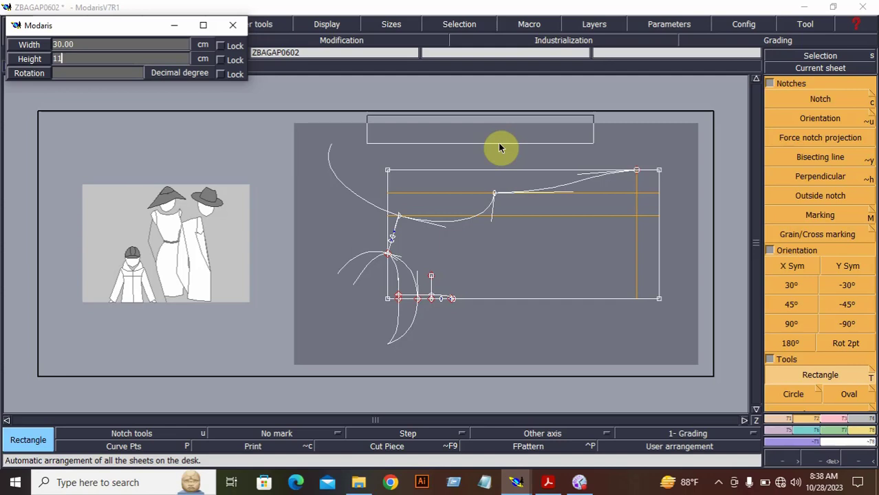
{"action": "key", "text": "Tab"}
{"action": "left_click", "coordinate": [499, 144]}
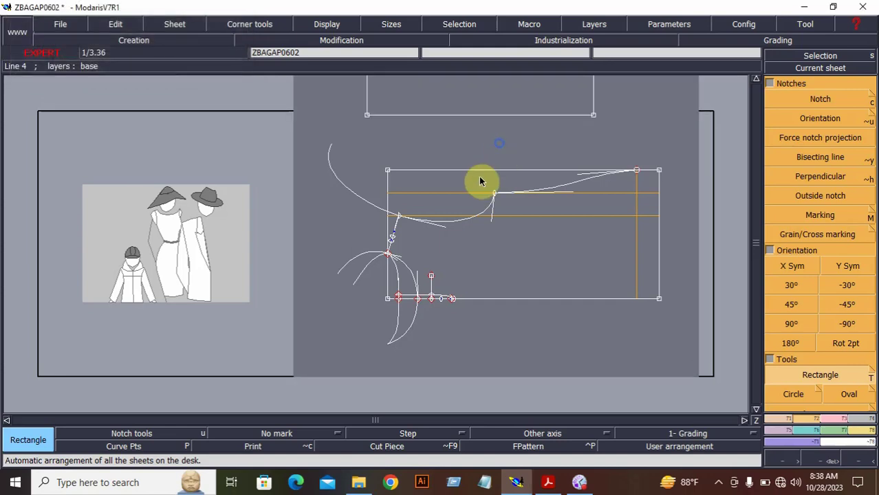
{"action": "key", "text": "8"}
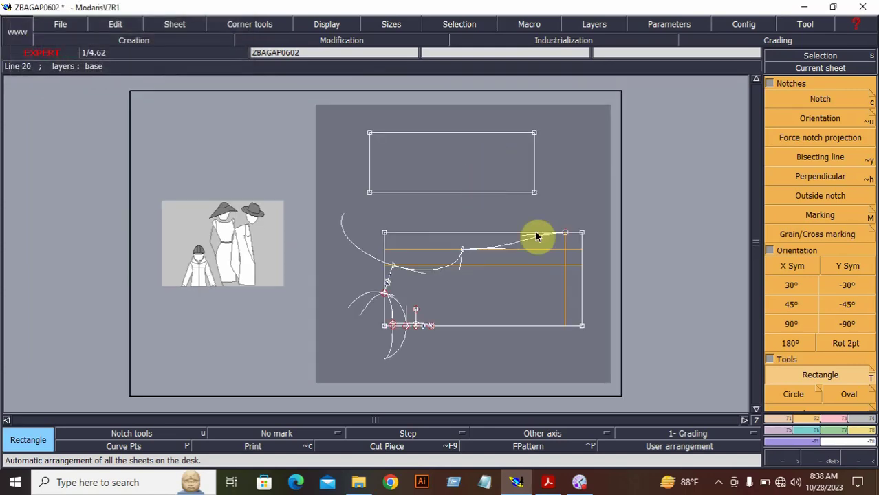
- Add a dynamic length measure to the armhole curve between the shoulder point and the underarm point
{"action": "left_click", "coordinate": [816, 462]}
{"action": "left_click_drag", "start_coordinate": [297, 113], "coordinate": [596, 303]}
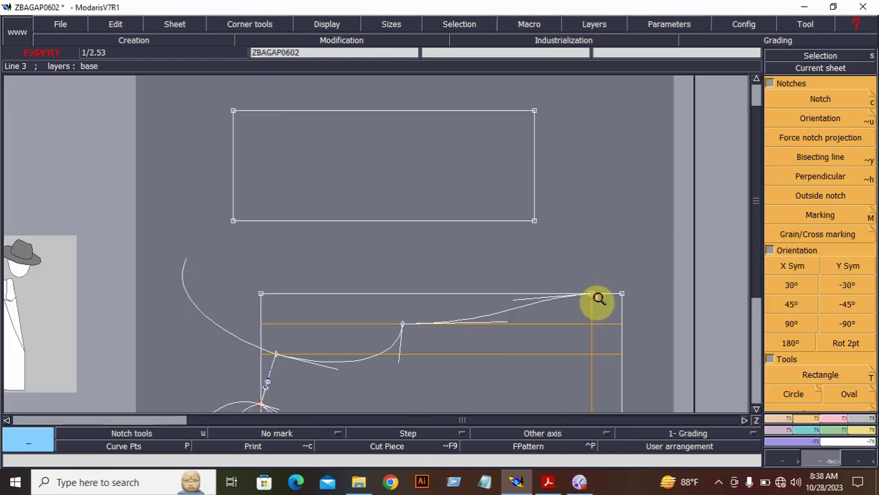
{"action": "left_click", "coordinate": [856, 430]}
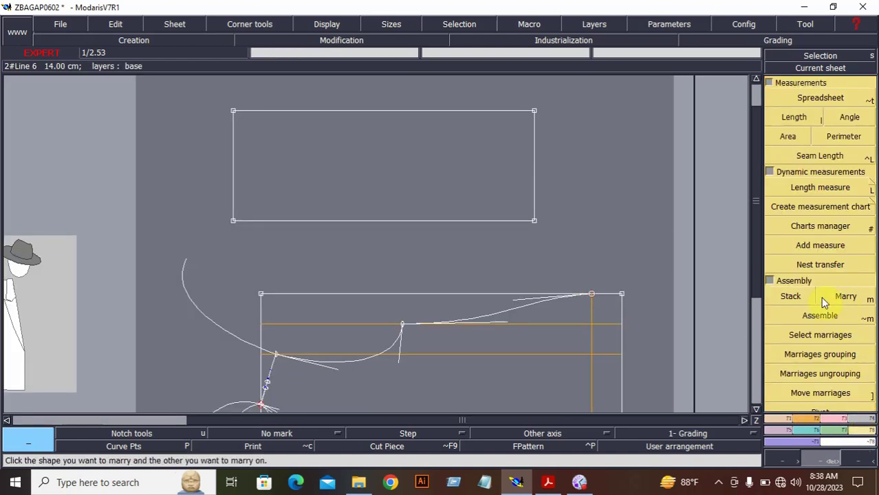
{"action": "left_click", "coordinate": [818, 188]}
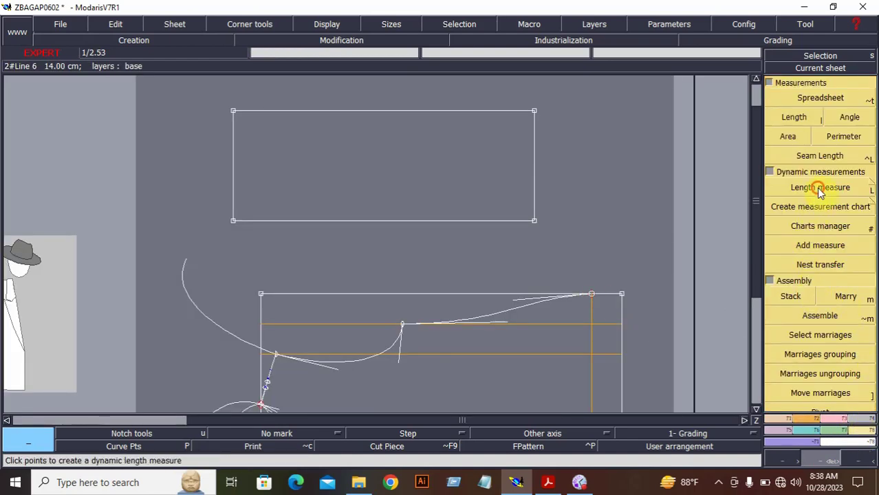
{"action": "left_click", "coordinate": [359, 359]}
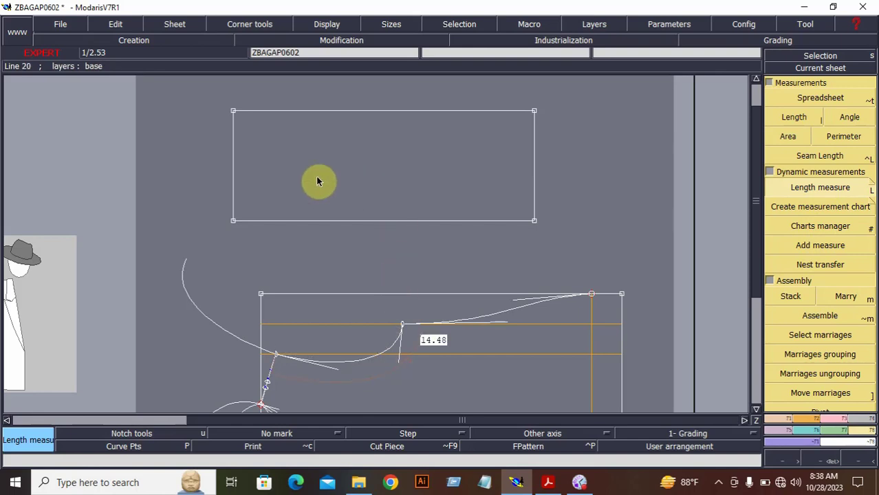
- Draw a slanted Bezier line for the sleeve cap from the rectangle's lower-left corner to a point on its upper edge
{"action": "left_click", "coordinate": [785, 419]}
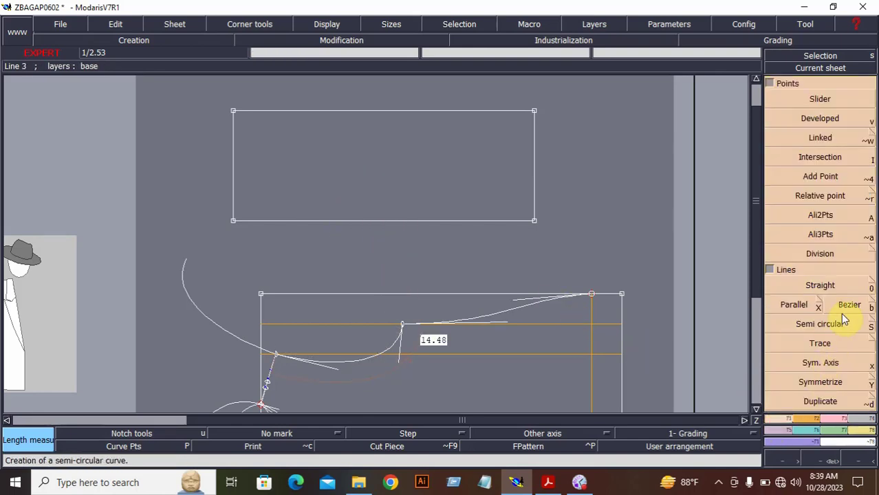
{"action": "left_click", "coordinate": [846, 307]}
{"action": "left_click", "coordinate": [234, 222]}
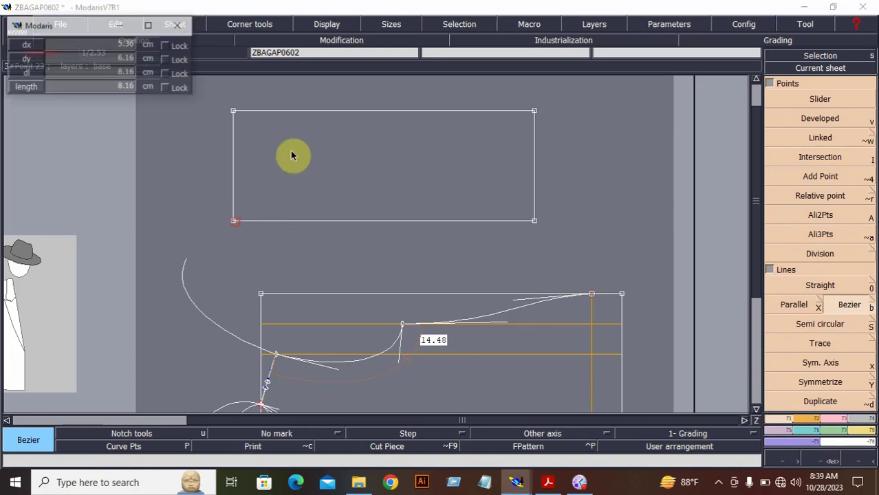
{"action": "left_click", "coordinate": [314, 112]}
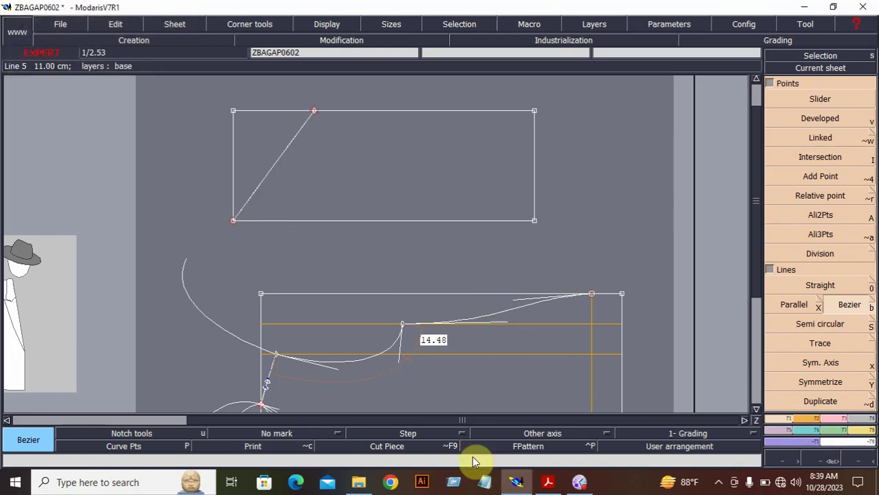
- Look up the 12/18M cuff opening in the size chart PDF and place a developed point 6.5 cm up the sleeve rectangle's cuff edge
{"action": "left_click", "coordinate": [557, 486]}
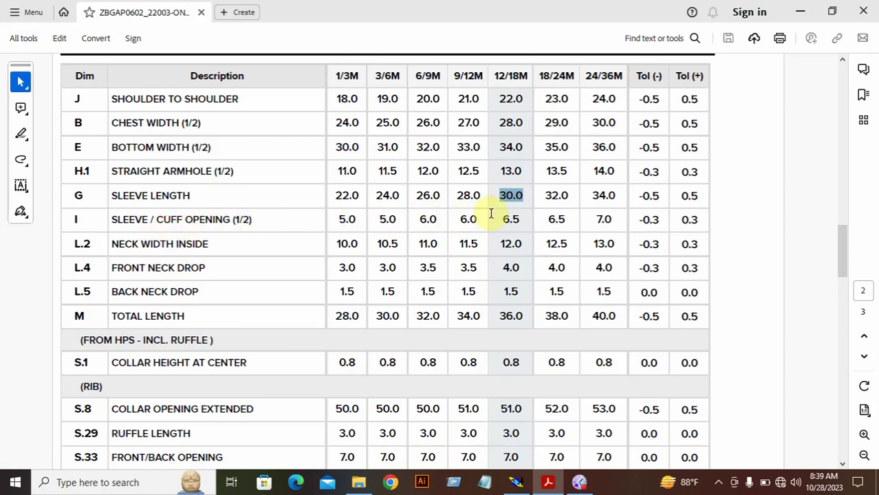
{"action": "left_click_drag", "start_coordinate": [513, 218], "coordinate": [523, 220]}
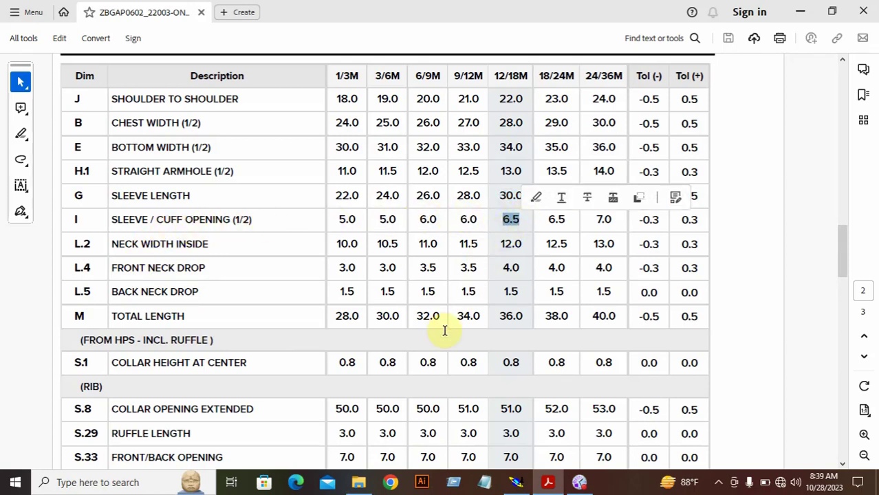
{"action": "scroll", "coordinate": [444, 331], "scroll_direction": "down", "scroll_amount": 1}
{"action": "scroll", "coordinate": [444, 331], "scroll_direction": "down", "scroll_amount": 1}
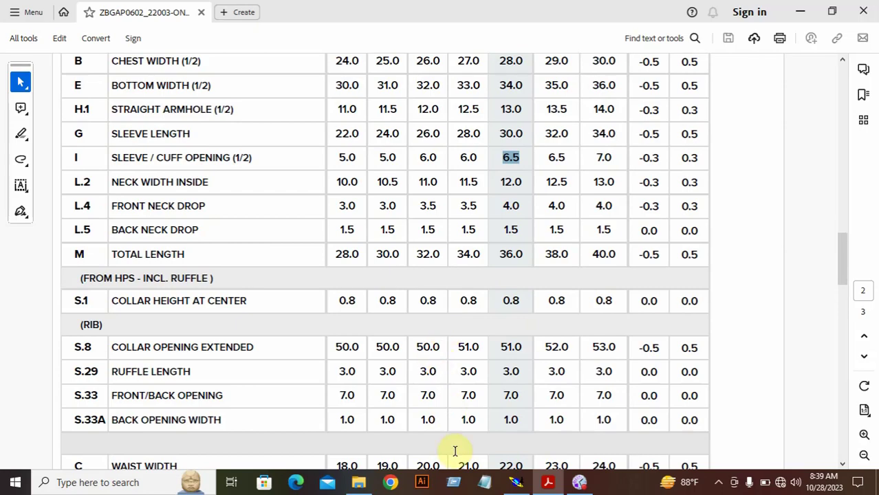
{"action": "left_click", "coordinate": [516, 483]}
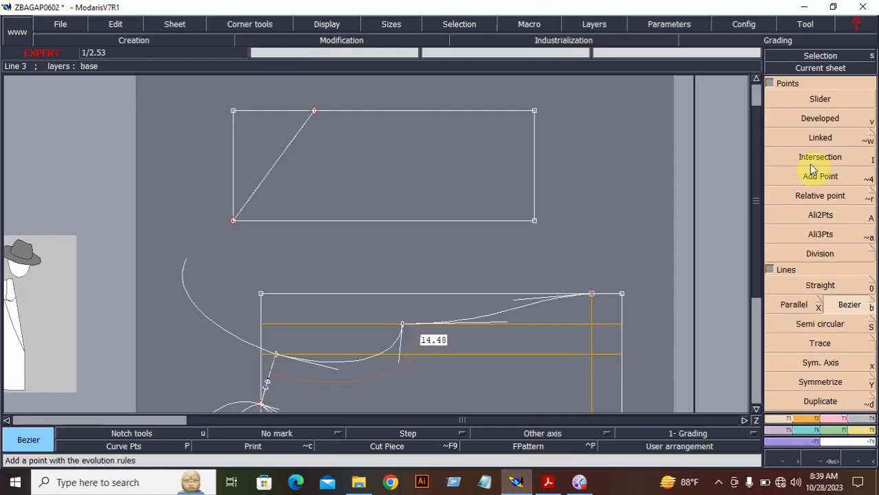
{"action": "left_click", "coordinate": [822, 118]}
{"action": "left_click", "coordinate": [534, 222]}
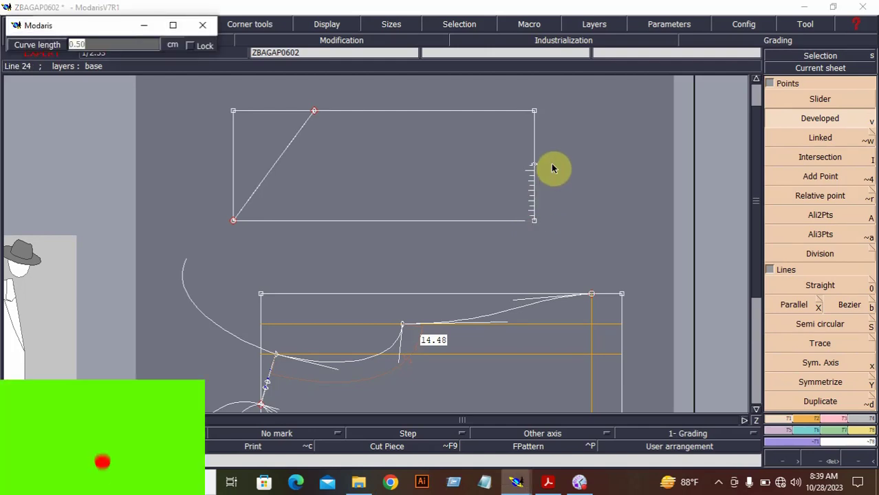
{"action": "type", "text": "6.5"}
{"action": "key", "text": "Return"}
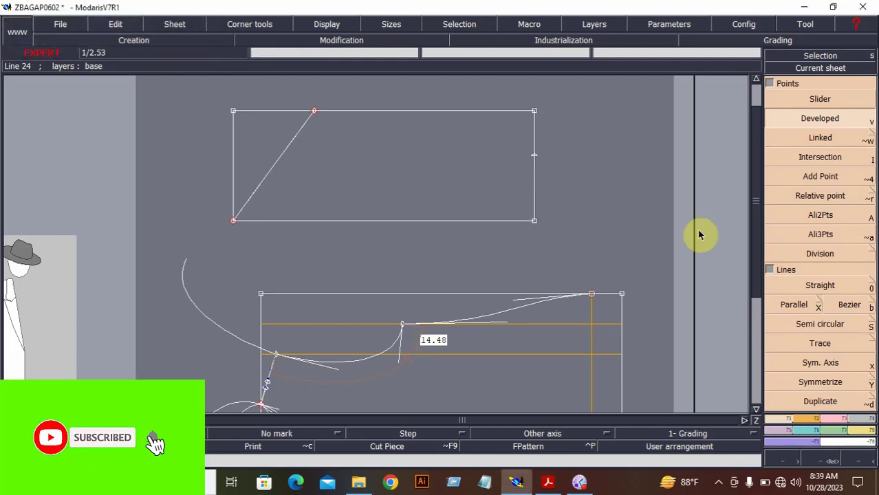
- Draw a Bezier line for the sleeve's underarm seam from the upper end of the cap line to the 6.5 cm cuff point
{"action": "left_click", "coordinate": [848, 305]}
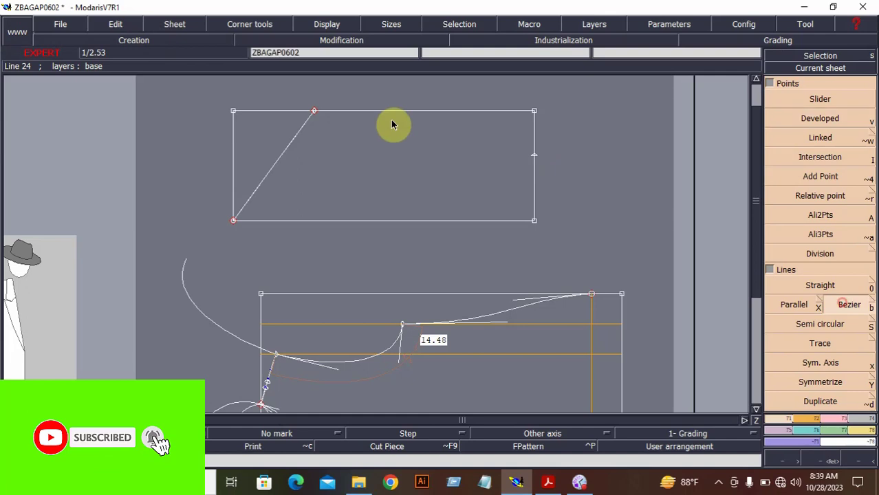
{"action": "left_click", "coordinate": [315, 112]}
{"action": "left_click", "coordinate": [534, 155]}
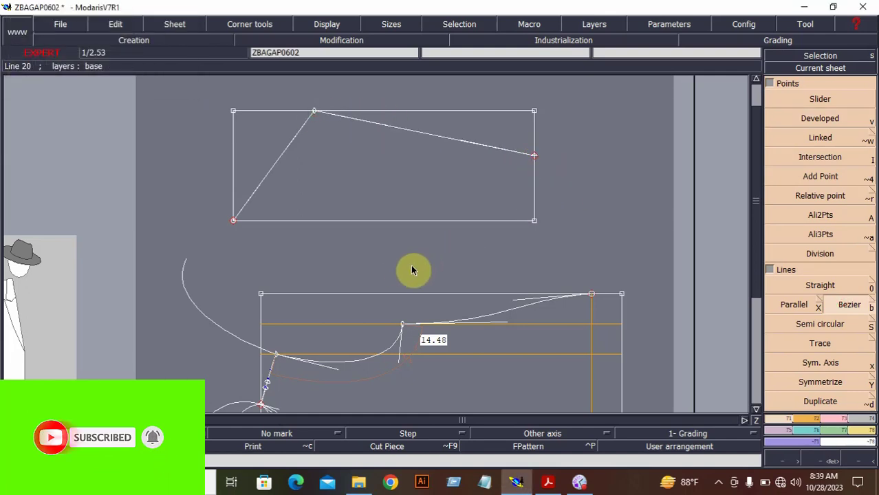
- Add a dynamic length measure to the slanted sleeve cap line
{"action": "left_click", "coordinate": [863, 430]}
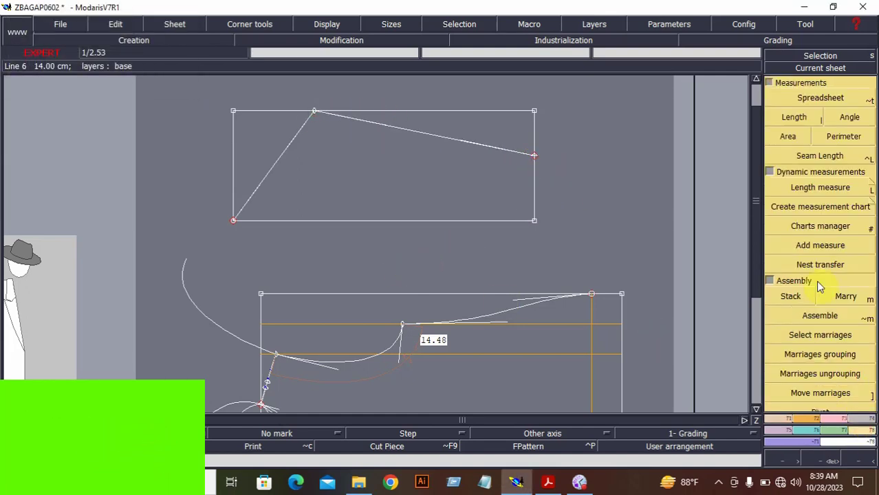
{"action": "left_click", "coordinate": [821, 187]}
{"action": "left_click", "coordinate": [281, 158]}
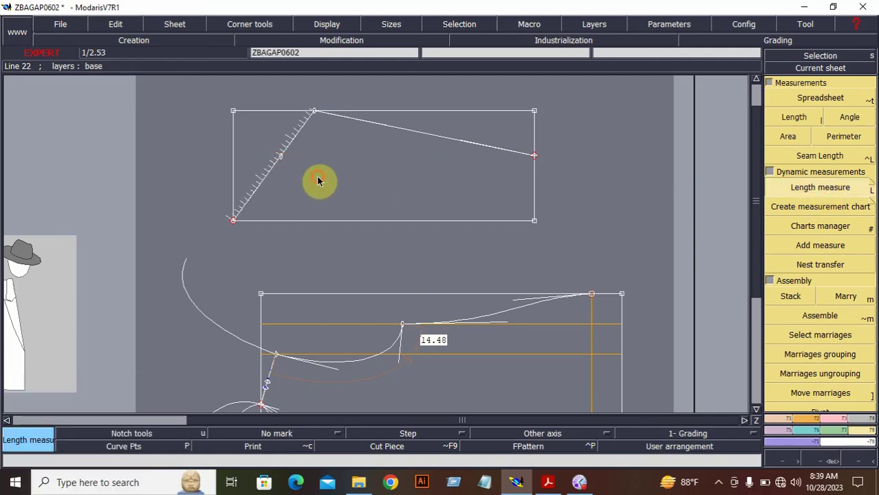
- Reshape the straight sleeve cap line into an S-curve, rising along the rectangle's short edge and dipping below the upper point
{"action": "left_click", "coordinate": [842, 418]}
{"action": "left_click", "coordinate": [805, 265]}
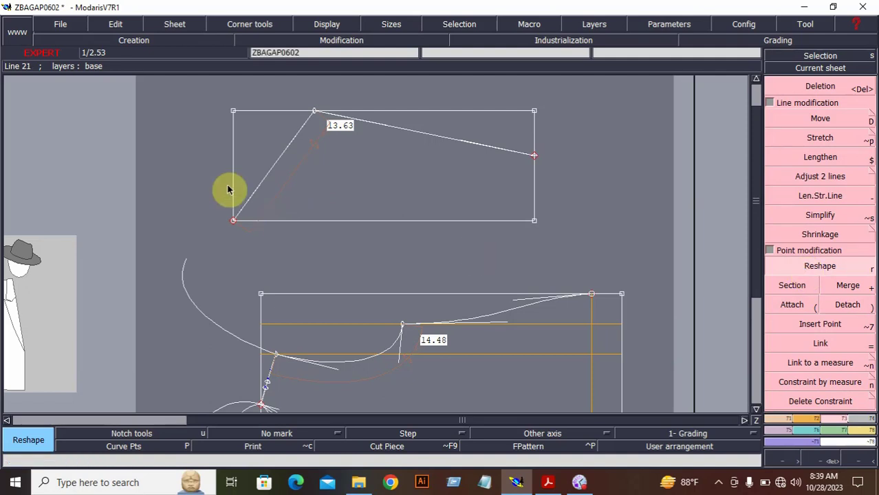
{"action": "left_click_drag", "start_coordinate": [253, 197], "coordinate": [278, 155]}
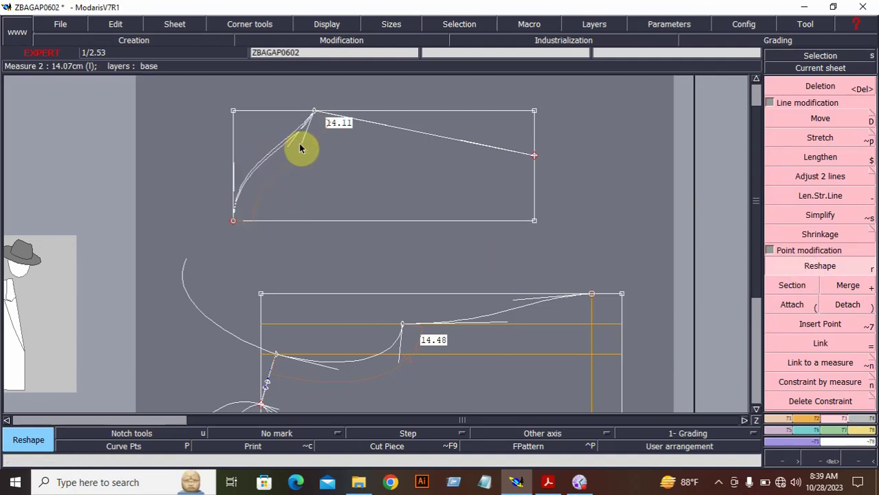
{"action": "left_click", "coordinate": [306, 143]}
{"action": "left_click", "coordinate": [232, 170]}
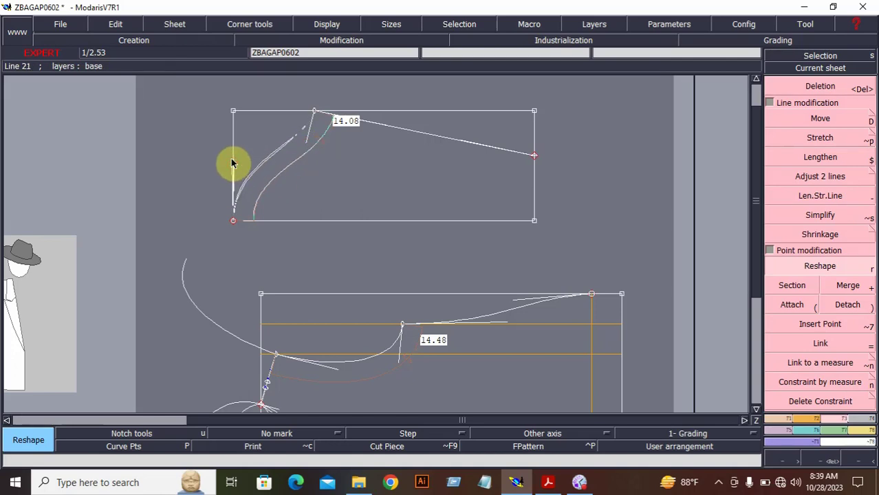
{"action": "left_click", "coordinate": [238, 160]}
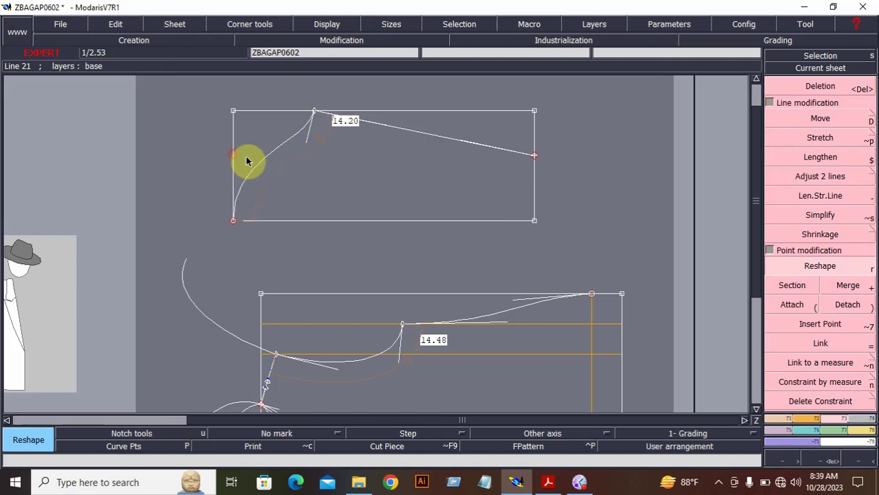
- Slide the cap's upper point along the sleeve rectangle's upper edge and fine-tune the curve to a cap length of 14.44 cm
{"action": "left_click", "coordinate": [314, 113]}
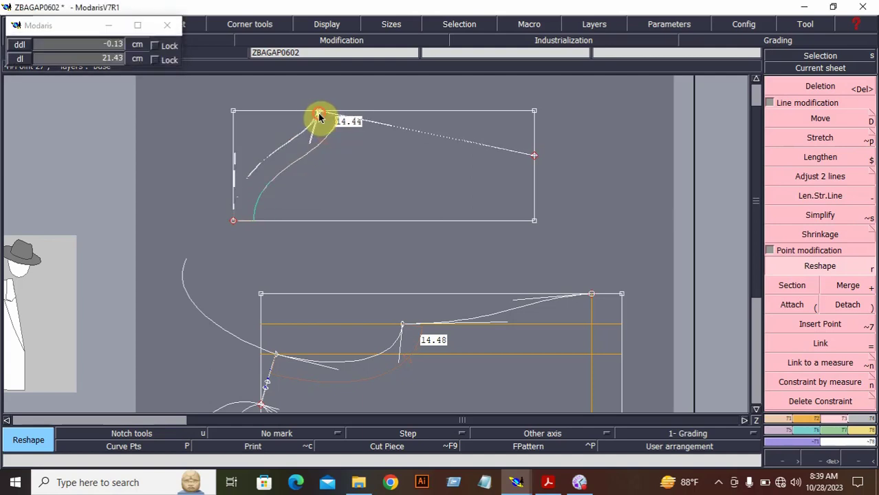
{"action": "left_click", "coordinate": [319, 117]}
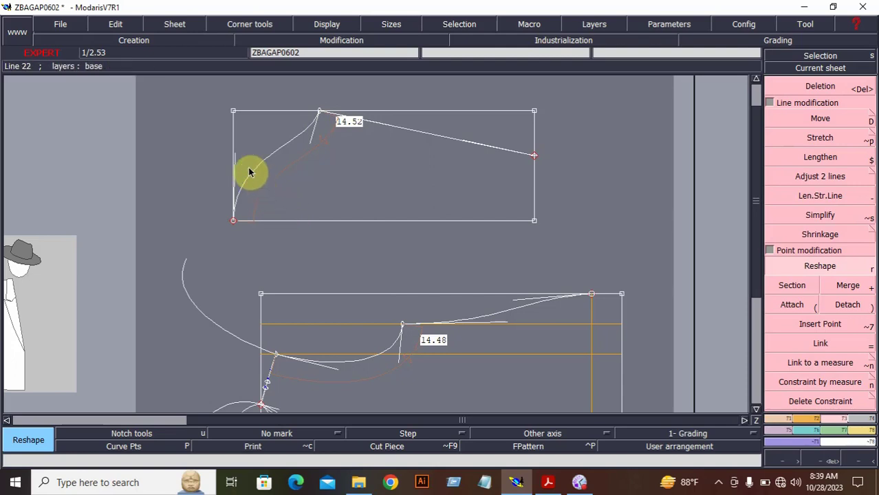
{"action": "left_click_drag", "start_coordinate": [236, 158], "coordinate": [234, 155]}
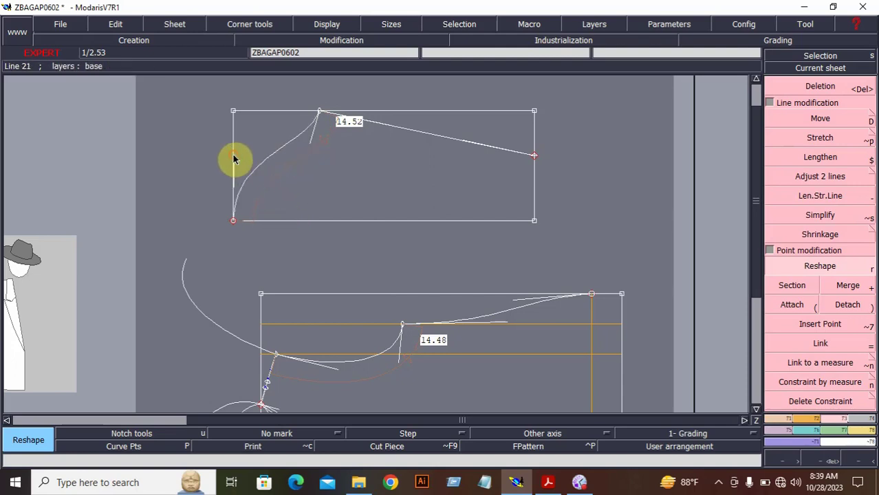
{"action": "left_click", "coordinate": [233, 156]}
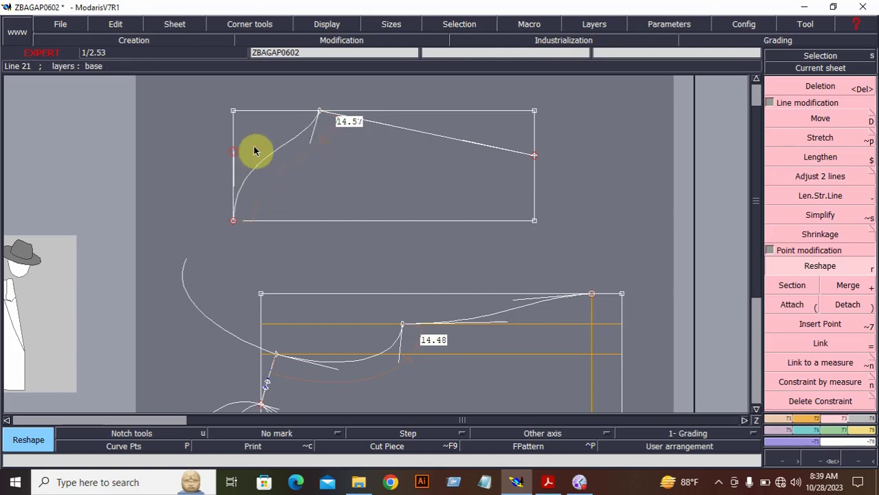
{"action": "left_click", "coordinate": [320, 114]}
{"action": "left_click", "coordinate": [319, 112]}
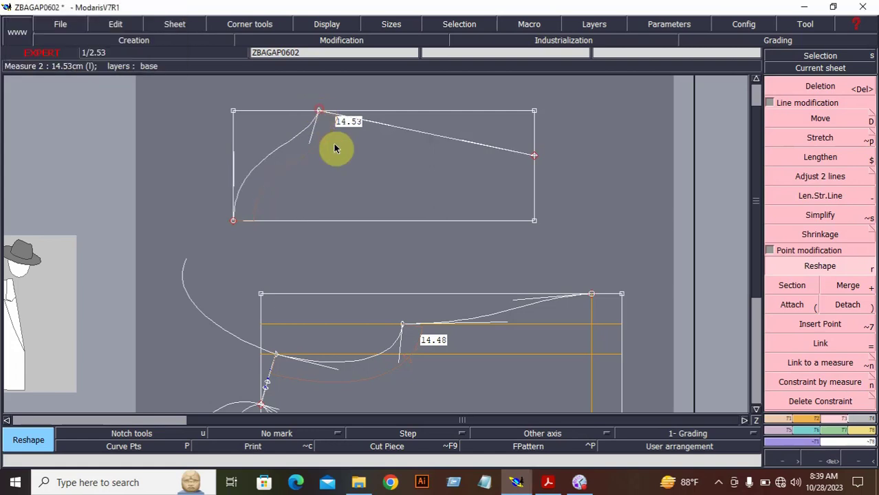
{"action": "left_click", "coordinate": [319, 113]}
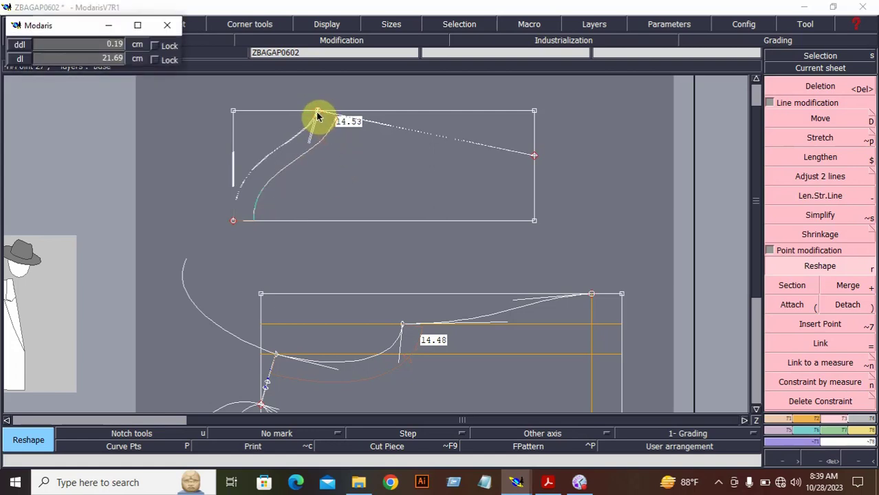
{"action": "left_click", "coordinate": [317, 115]}
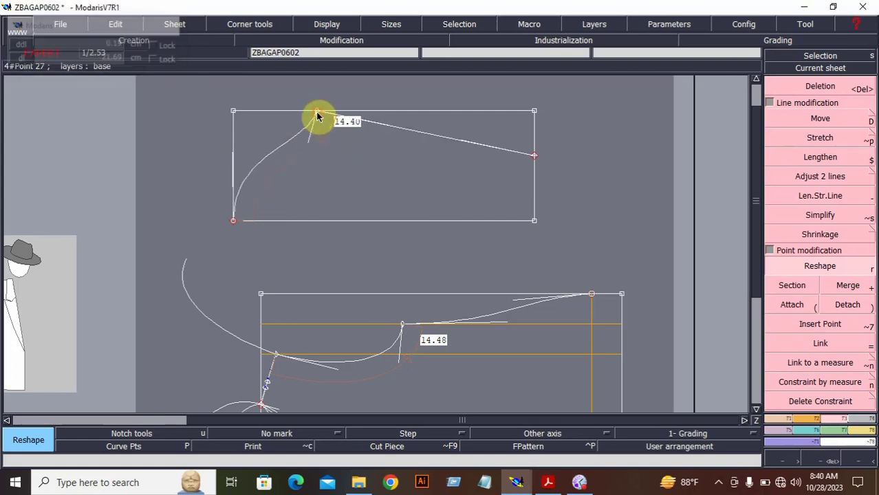
{"action": "left_click", "coordinate": [317, 115]}
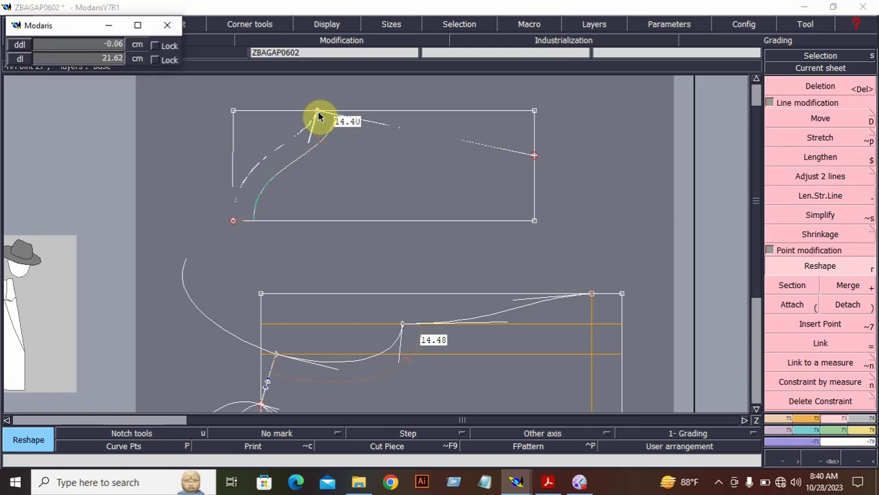
{"action": "left_click", "coordinate": [319, 117]}
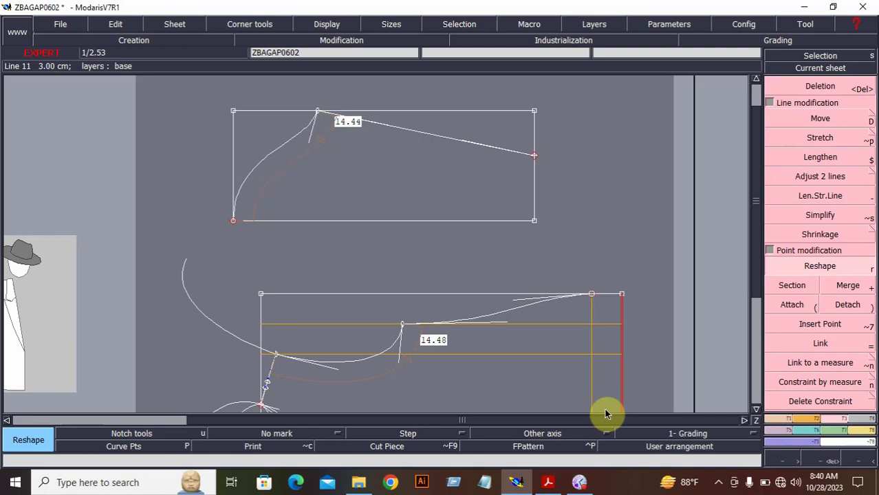
- Review the whole sheet, then check the remaining measurements and the garment sketch in the size chart PDF
{"action": "left_click", "coordinate": [860, 463]}
{"action": "left_click", "coordinate": [853, 461]}
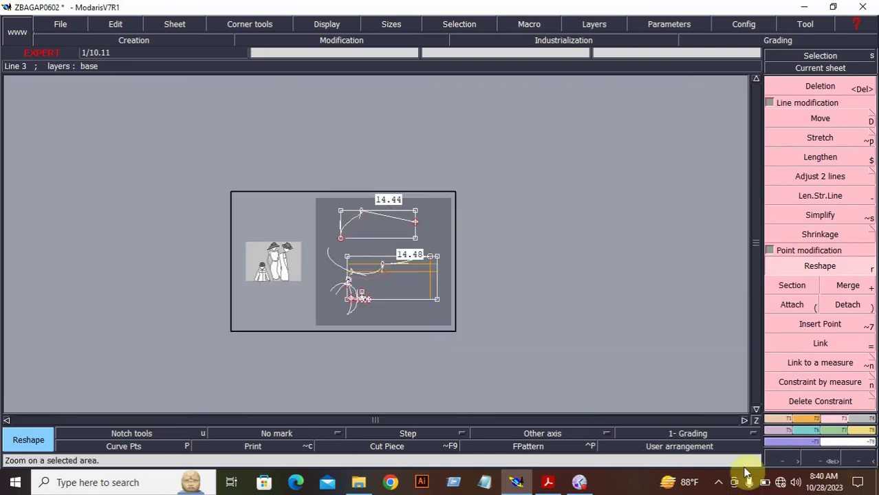
{"action": "left_click", "coordinate": [547, 483]}
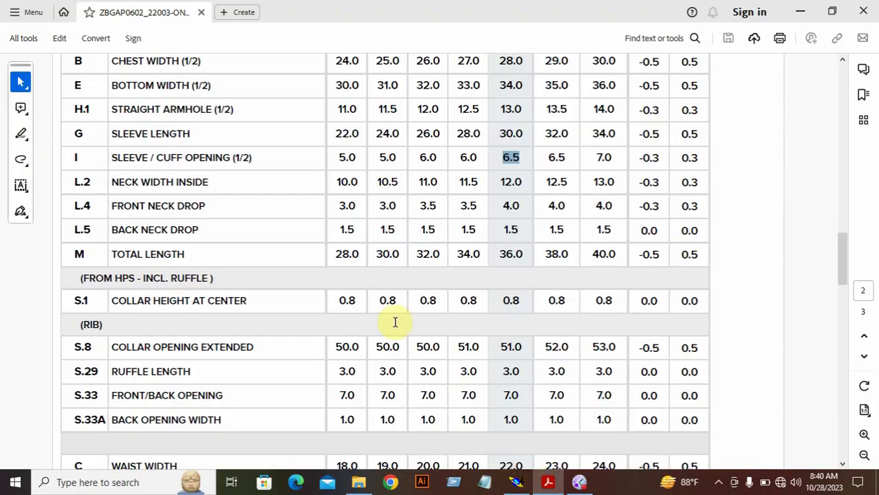
{"action": "scroll", "coordinate": [396, 322], "scroll_direction": "down", "scroll_amount": 3}
{"action": "scroll", "coordinate": [383, 299], "scroll_direction": "up", "scroll_amount": 9}
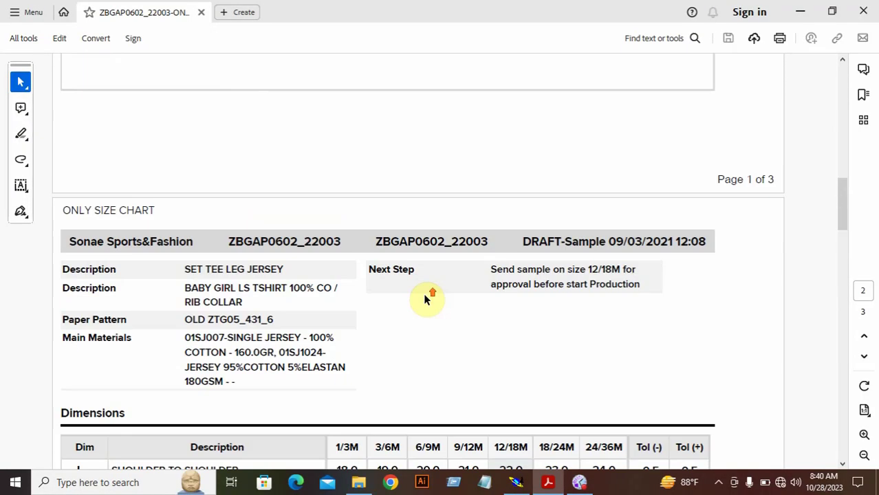
{"action": "scroll", "coordinate": [427, 297], "scroll_direction": "up", "scroll_amount": 10}
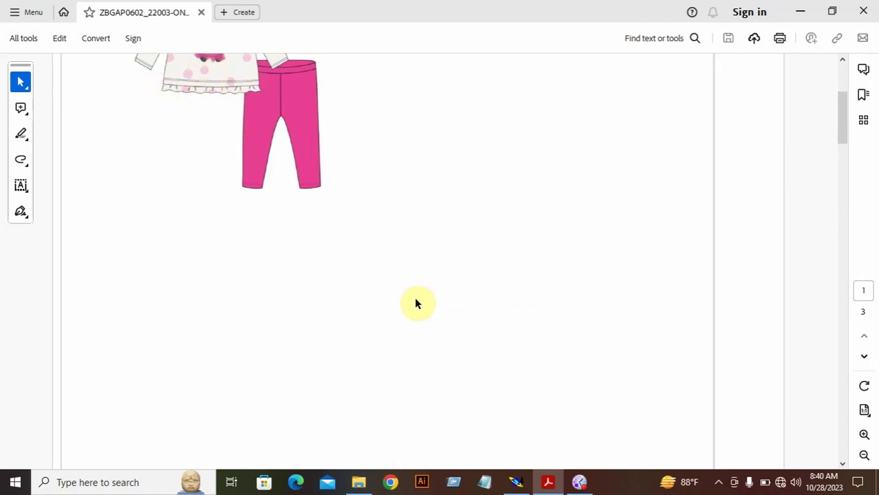
{"action": "left_click", "coordinate": [517, 482]}
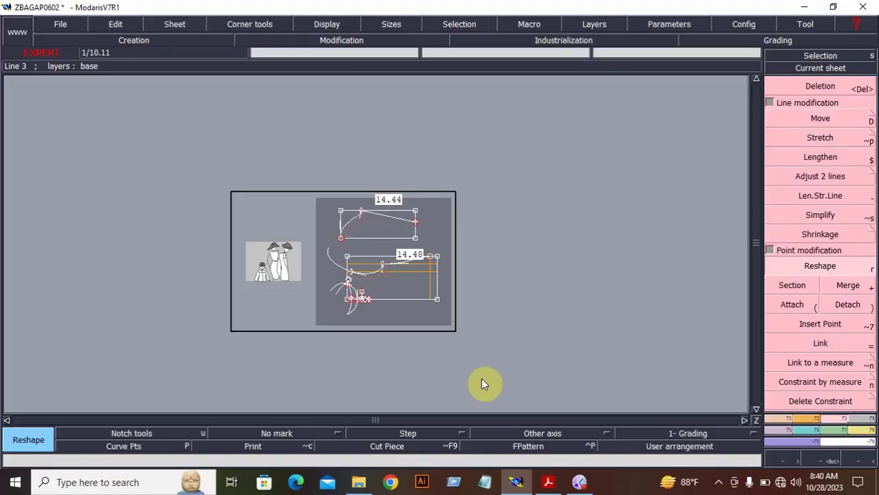
- Examine the body's hem area on the pattern and look up the 12/18M bottom width in the size chart PDF
{"action": "left_click", "coordinate": [828, 461]}
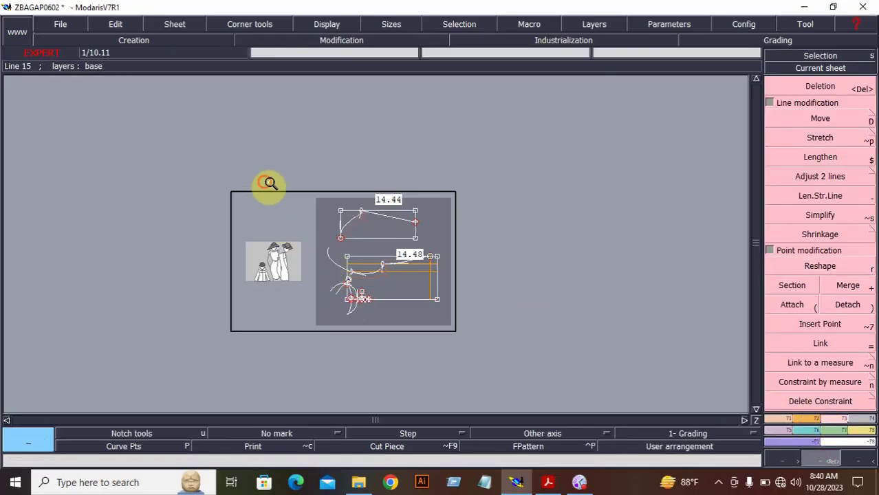
{"action": "left_click_drag", "start_coordinate": [264, 182], "coordinate": [534, 336]}
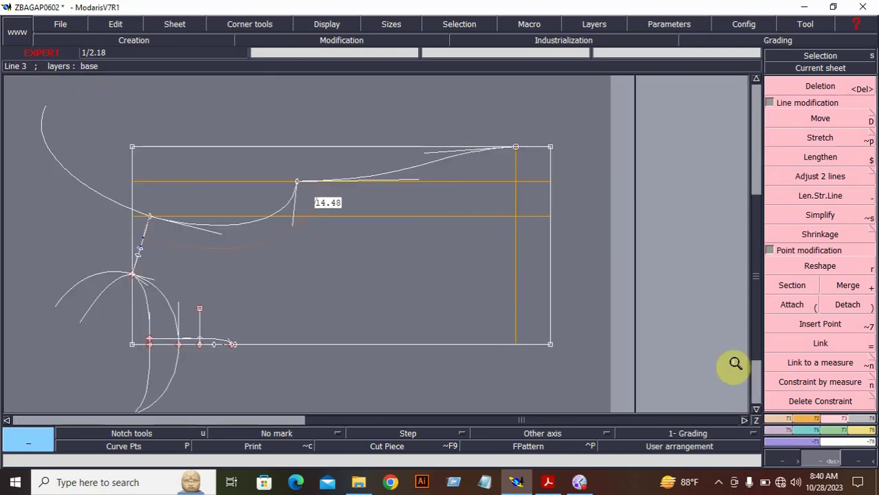
{"action": "left_click", "coordinate": [807, 420]}
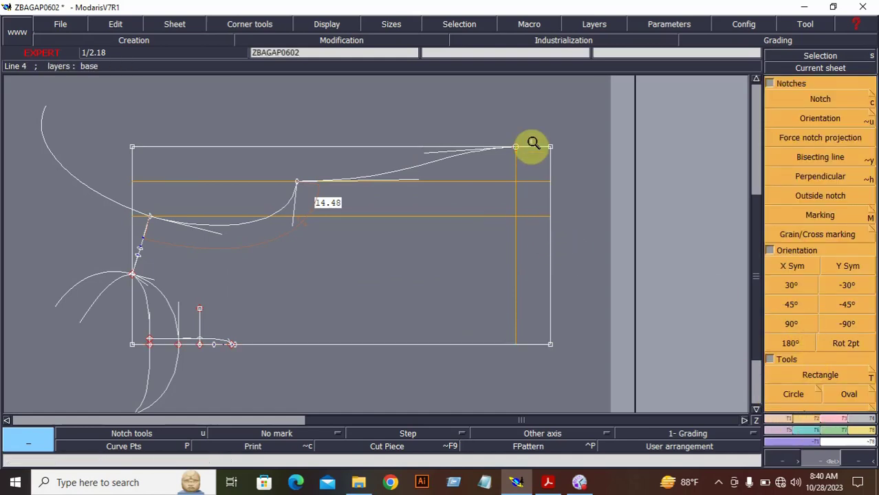
{"action": "left_click", "coordinate": [550, 485]}
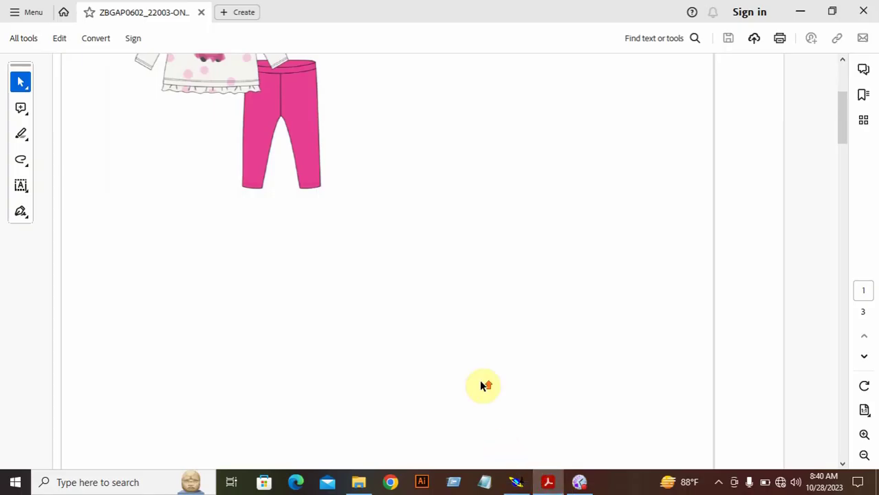
{"action": "scroll", "coordinate": [482, 385], "scroll_direction": "down", "scroll_amount": 10}
{"action": "scroll", "coordinate": [495, 394], "scroll_direction": "down", "scroll_amount": 5}
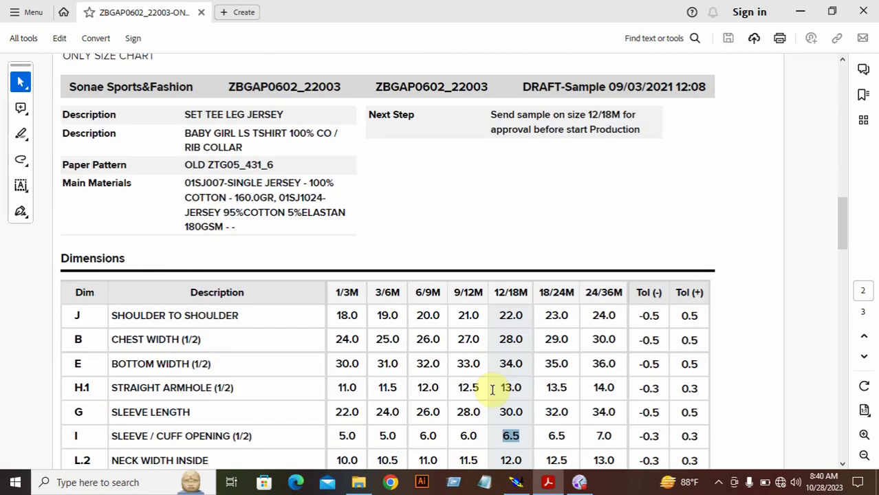
{"action": "double_click", "coordinate": [521, 364]}
{"action": "double_click", "coordinate": [501, 369]}
{"action": "left_click_drag", "start_coordinate": [511, 370], "coordinate": [515, 371]}
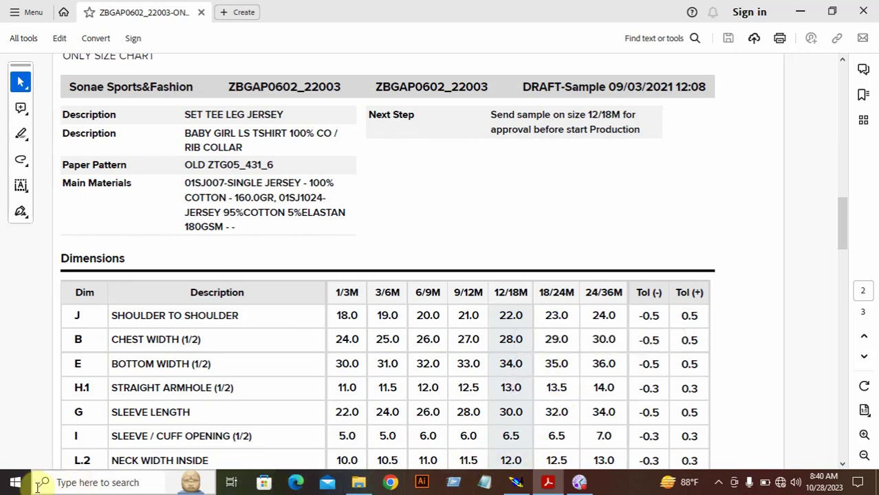
- Open Calculator and work out the ruffle width as 34 plus 60%
{"action": "left_click", "coordinate": [15, 482]}
{"action": "left_click", "coordinate": [60, 483]}
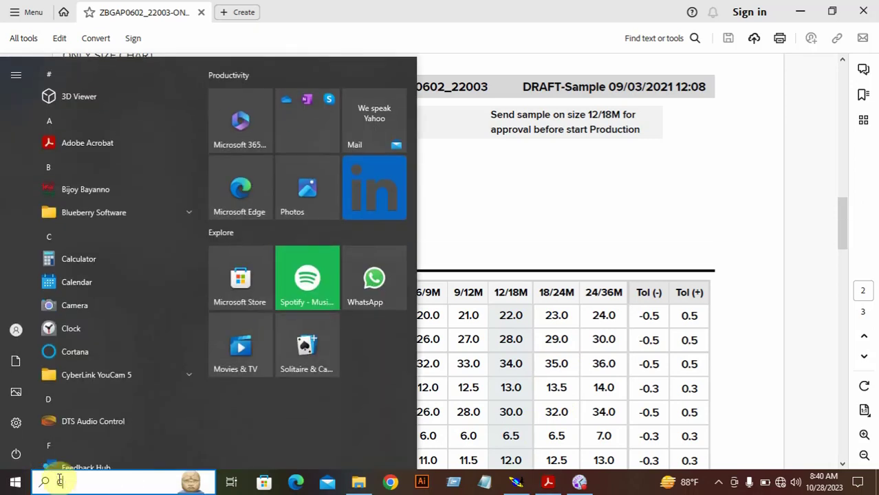
{"action": "type", "text": "CAL"}
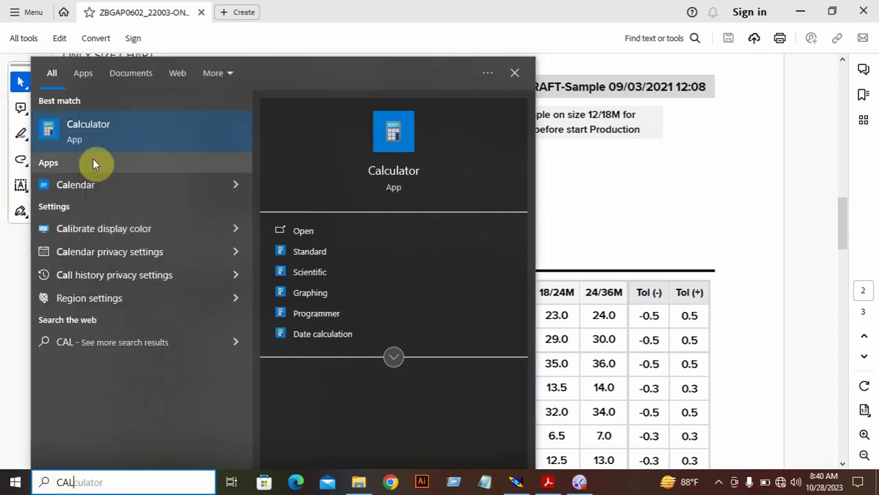
{"action": "key", "text": "Return"}
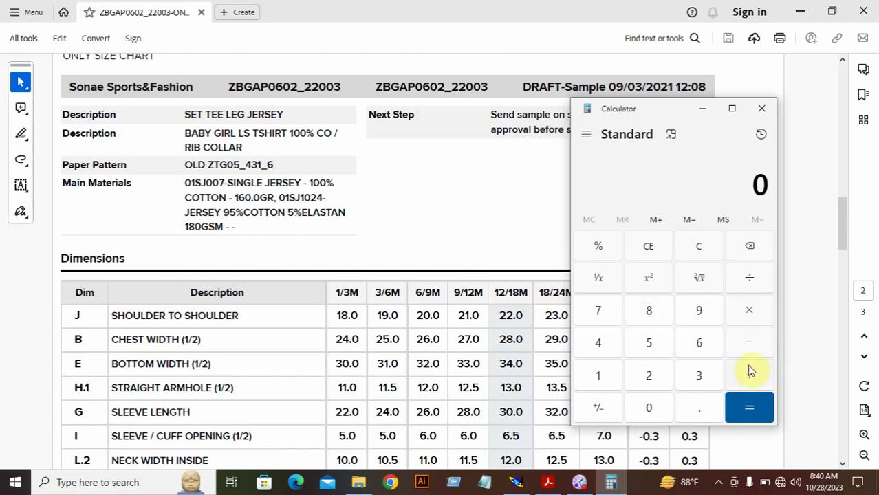
{"action": "left_click", "coordinate": [699, 375]}
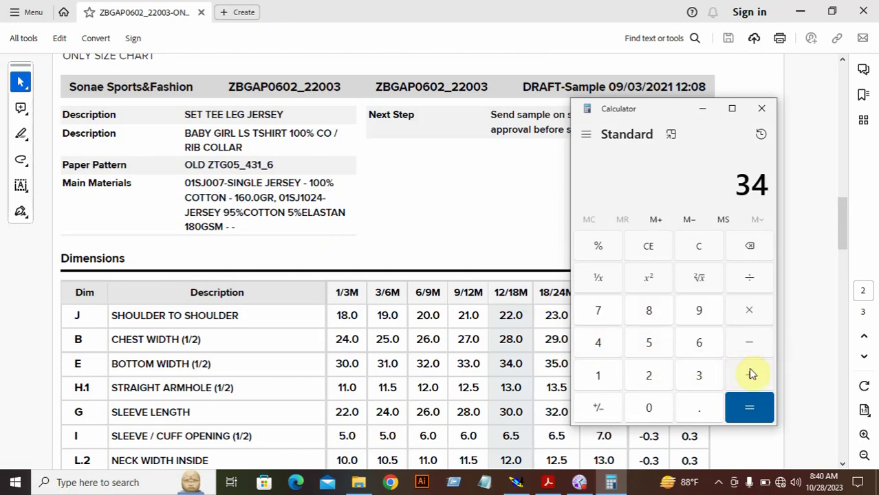
{"action": "left_click", "coordinate": [697, 344]}
{"action": "left_click", "coordinate": [662, 406]}
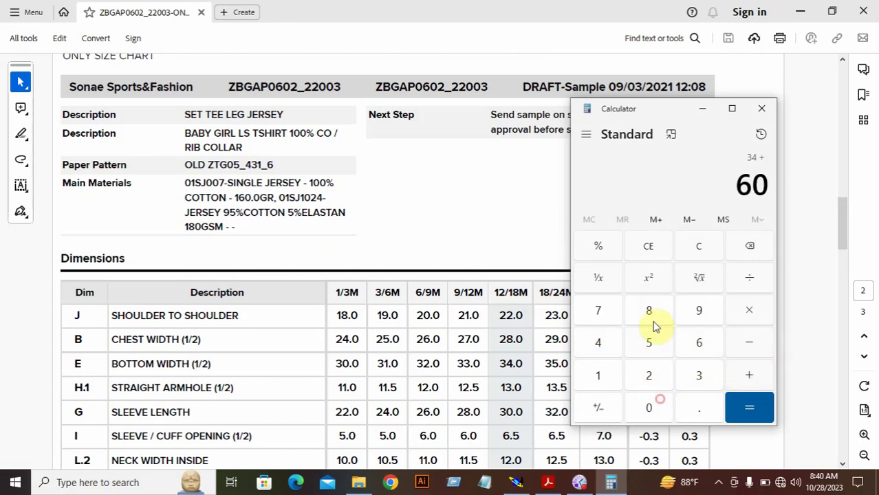
{"action": "left_click", "coordinate": [611, 255]}
{"action": "left_click", "coordinate": [755, 409]}
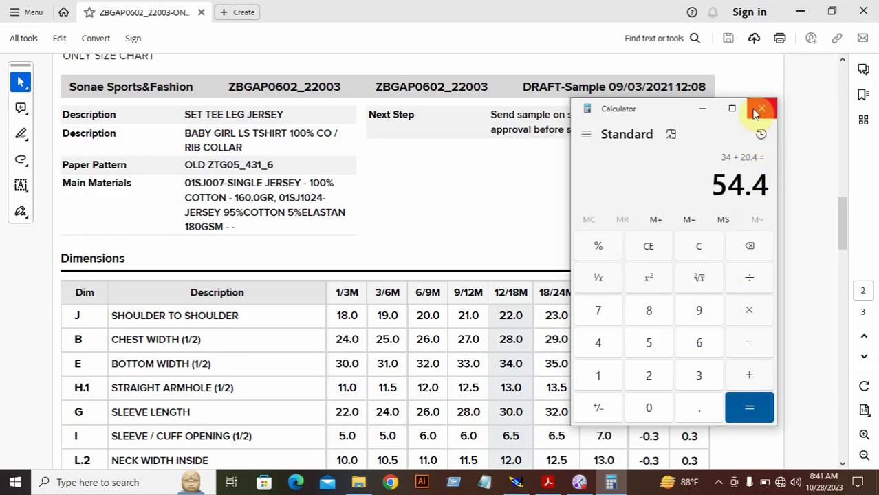
{"action": "left_click", "coordinate": [702, 109]}
- Draw the hem ruffle as a rectangle 3 cm wide and 54.50 cm high beside the body draft
{"action": "left_click", "coordinate": [800, 12]}
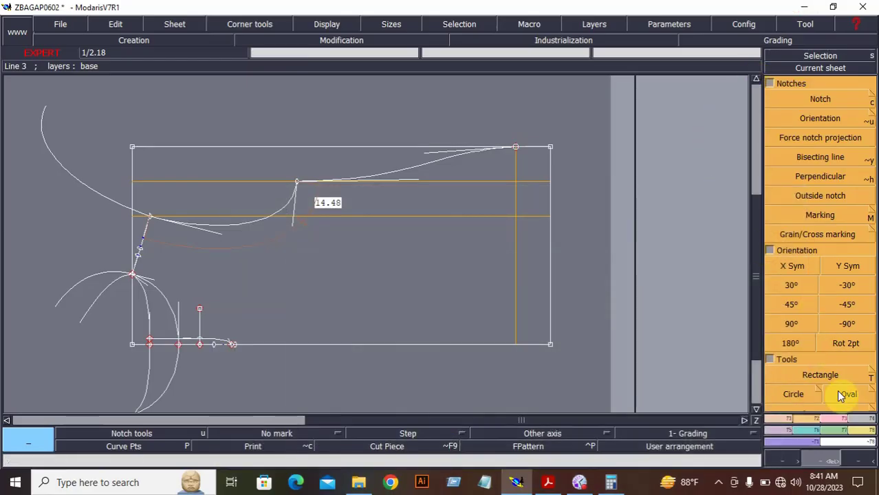
{"action": "left_click", "coordinate": [820, 374]}
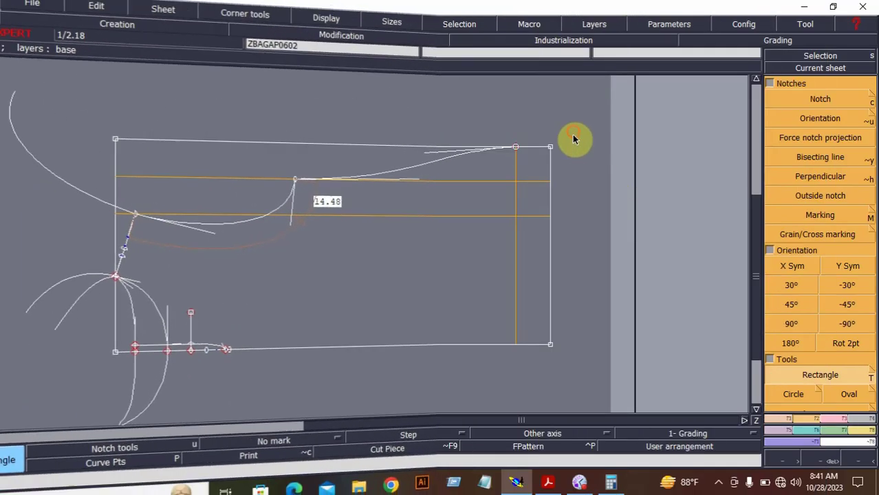
{"action": "left_click", "coordinate": [574, 133]}
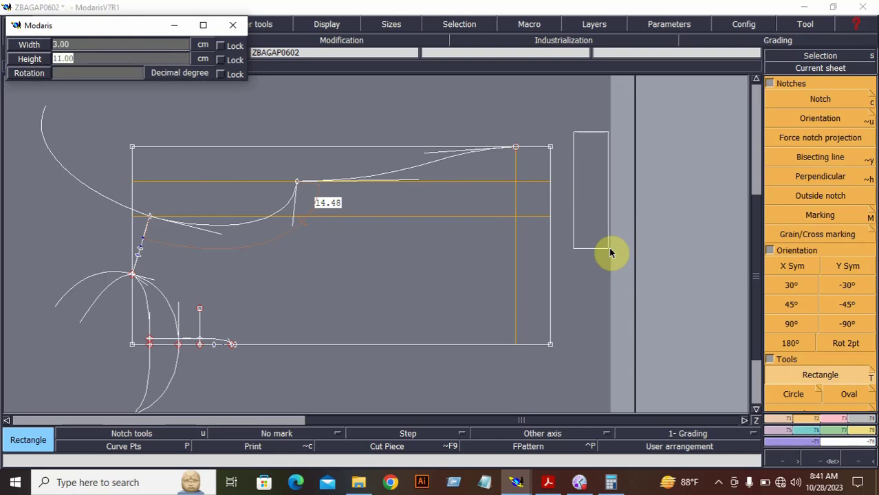
{"action": "key", "text": "Return"}
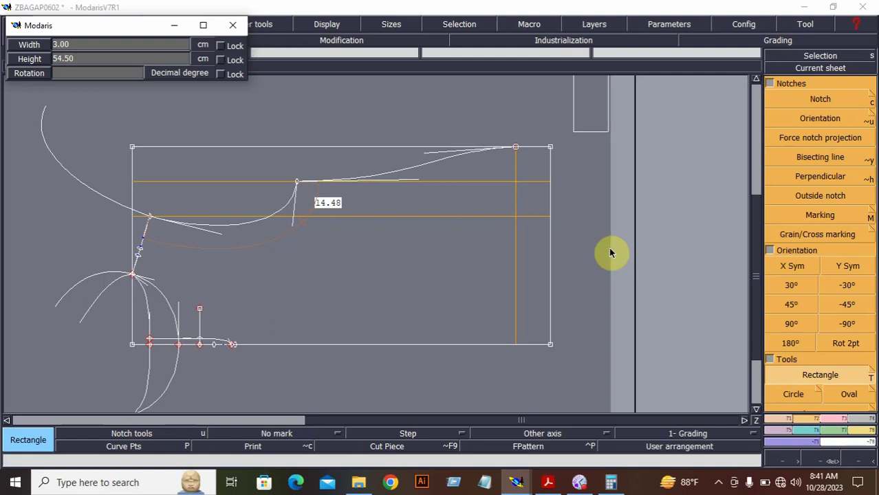
- Move the ruffle rectangle down so it stands alongside the body and sleeve drafts
{"action": "left_click", "coordinate": [829, 417]}
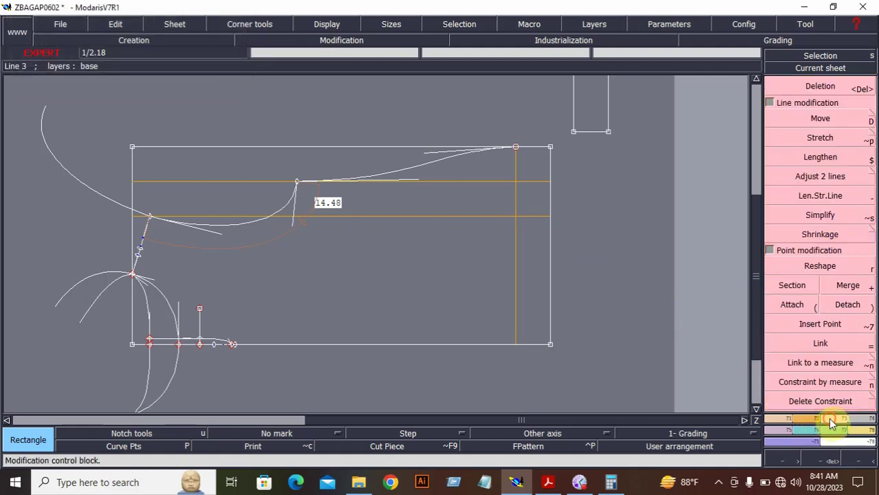
{"action": "left_click", "coordinate": [820, 120]}
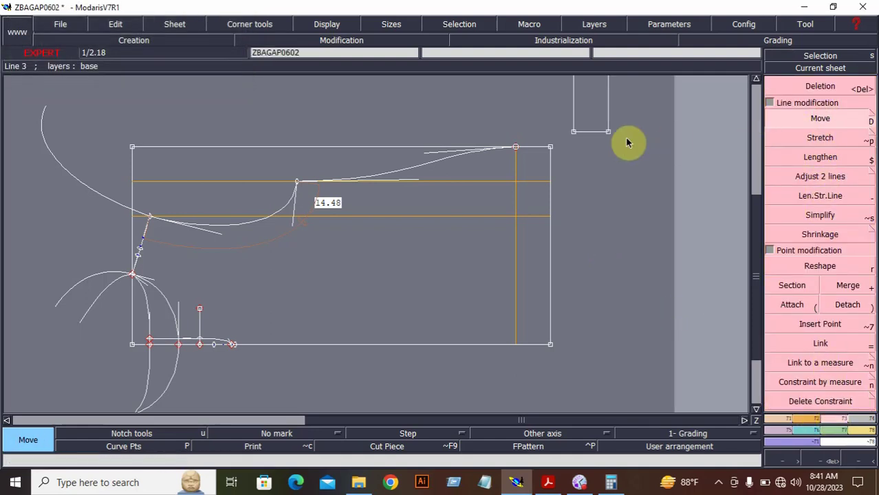
{"action": "left_click_drag", "start_coordinate": [603, 133], "coordinate": [623, 373]}
{"action": "key", "text": "j"}
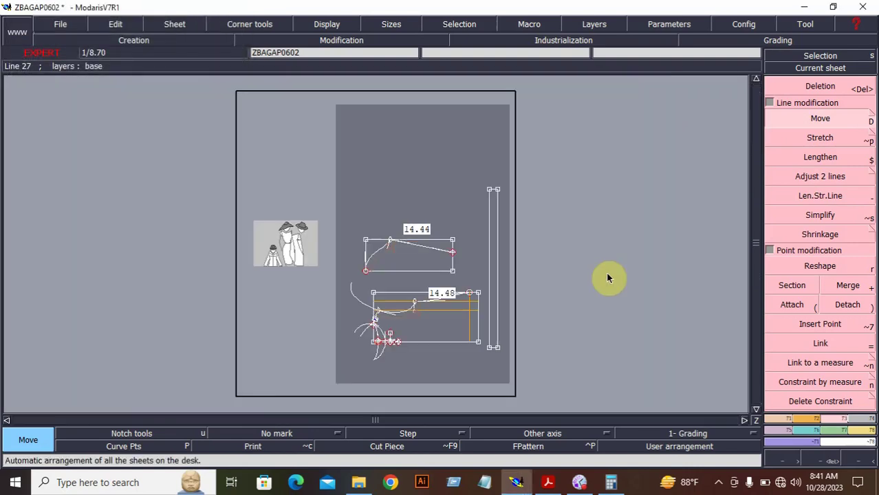
- Delete the body's two horizontal construction lines and its 14.48 armhole measurement
{"action": "left_click", "coordinate": [822, 461]}
{"action": "left_click", "coordinate": [328, 184]}
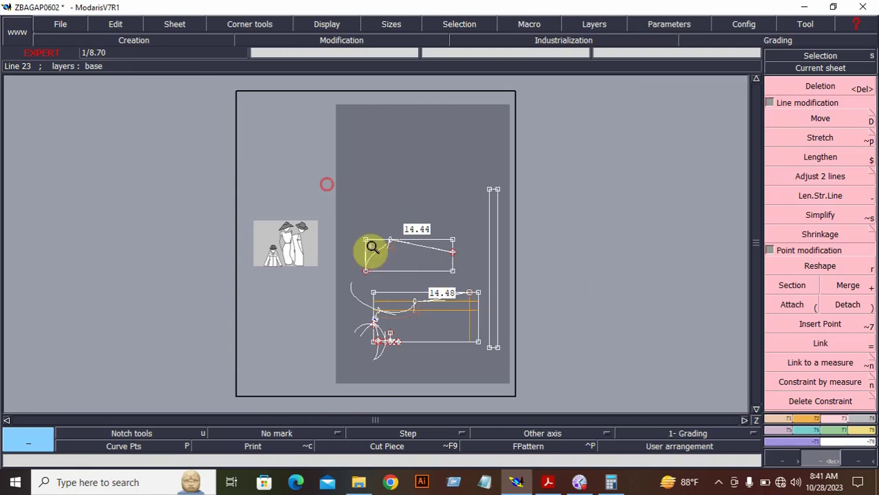
{"action": "left_click", "coordinate": [564, 380]}
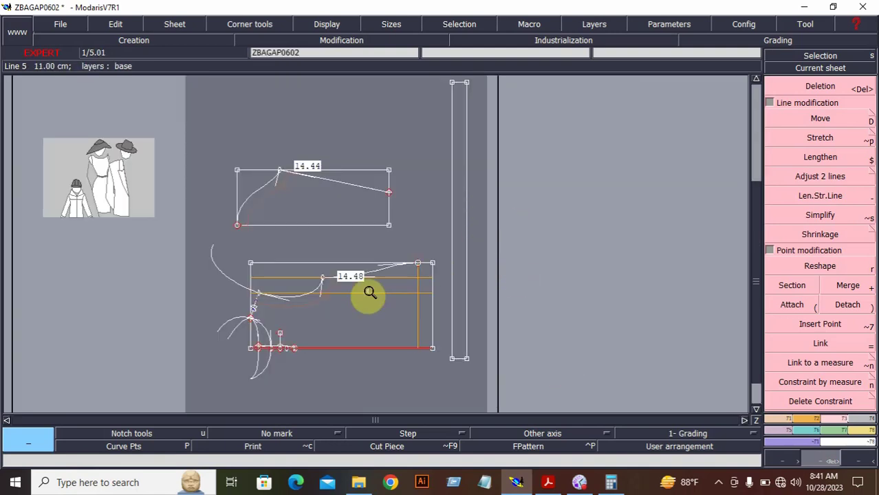
{"action": "left_click", "coordinate": [801, 86]}
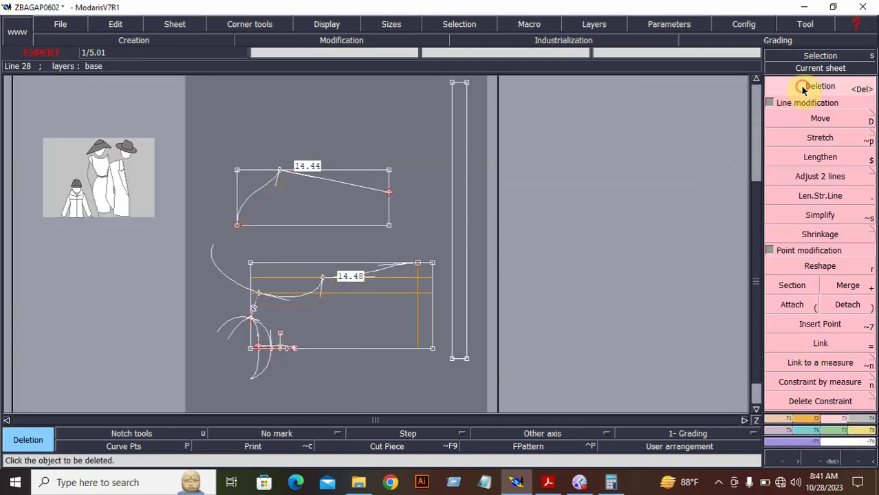
{"action": "left_click", "coordinate": [308, 318]}
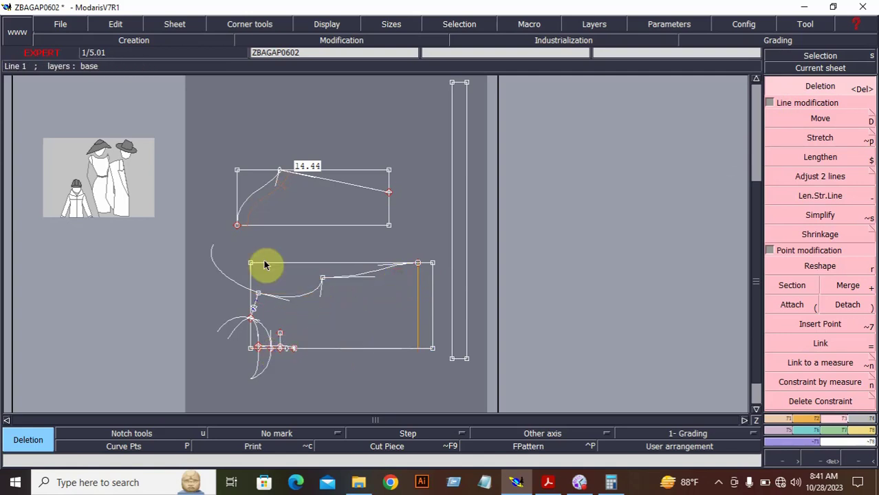
- Extract the sleeve and the ruffle strip as separate pieces with the Seam tool
{"action": "left_click", "coordinate": [858, 419]}
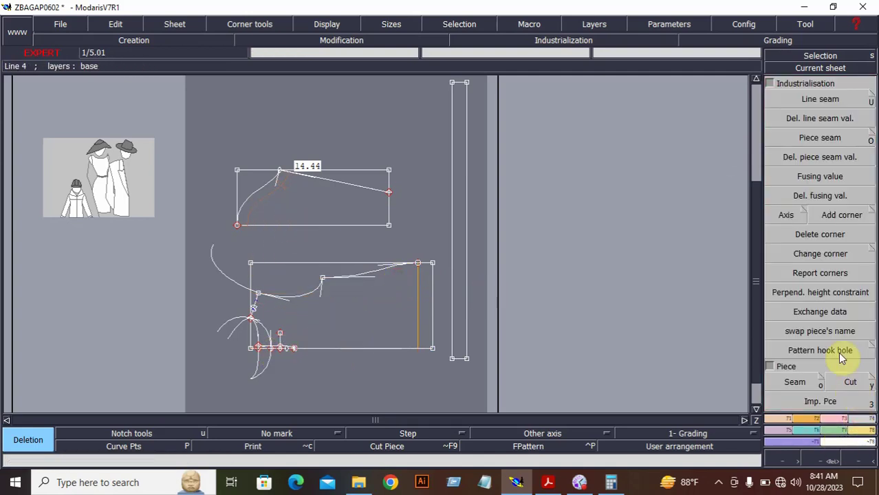
{"action": "left_click", "coordinate": [795, 382]}
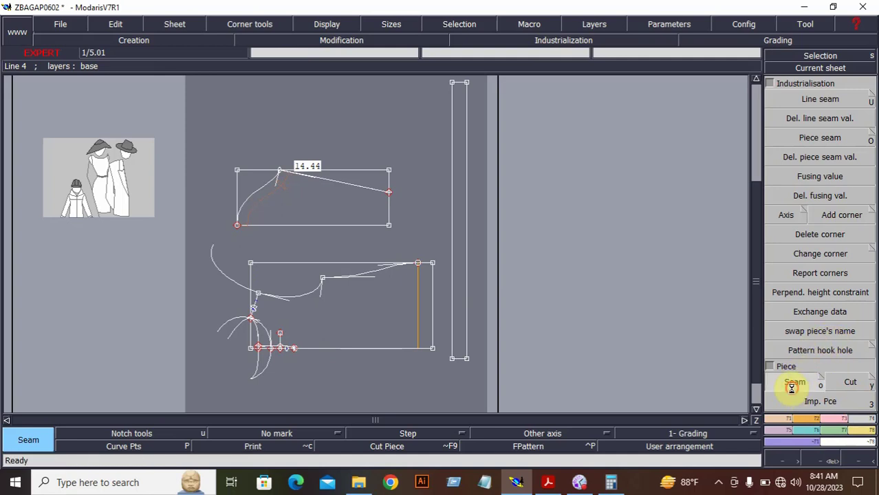
{"action": "left_click", "coordinate": [322, 206]}
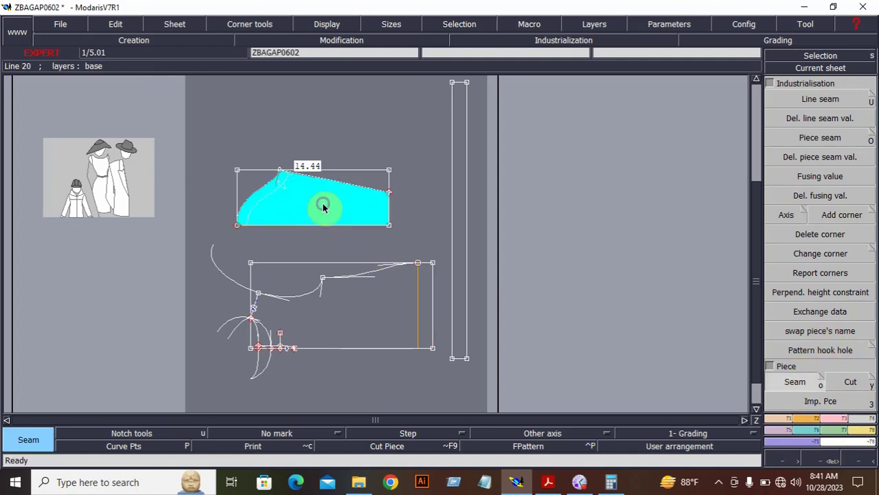
{"action": "left_click", "coordinate": [462, 219]}
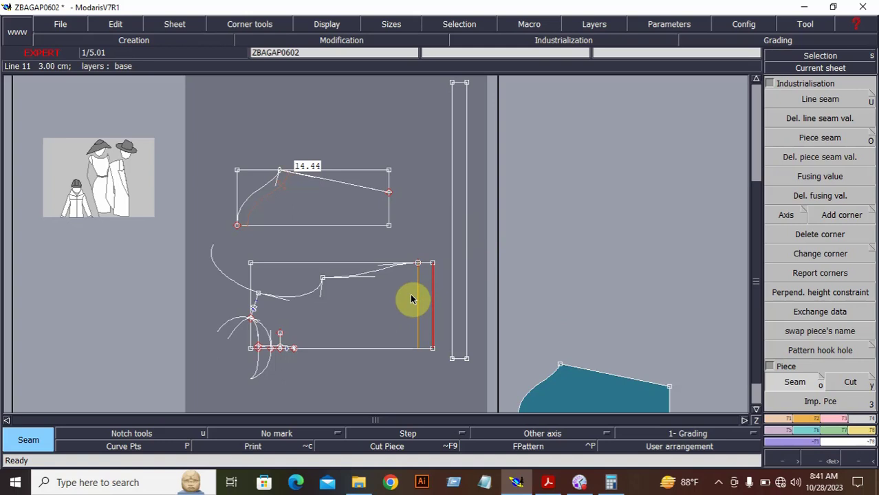
- Hide the curve handles and extract the front body piece with the deeper neckline and straight centre line
{"action": "left_click", "coordinate": [824, 460]}
{"action": "left_click", "coordinate": [213, 240]}
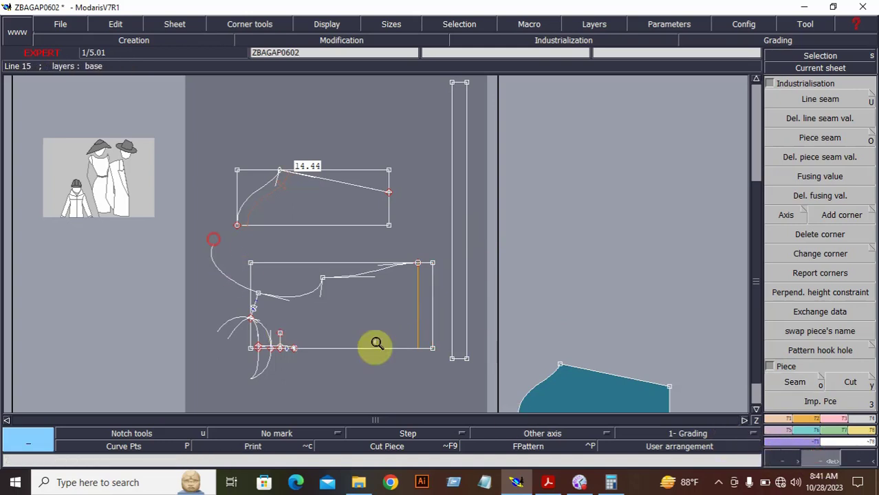
{"action": "left_click", "coordinate": [453, 380]}
{"action": "left_click", "coordinate": [114, 118]}
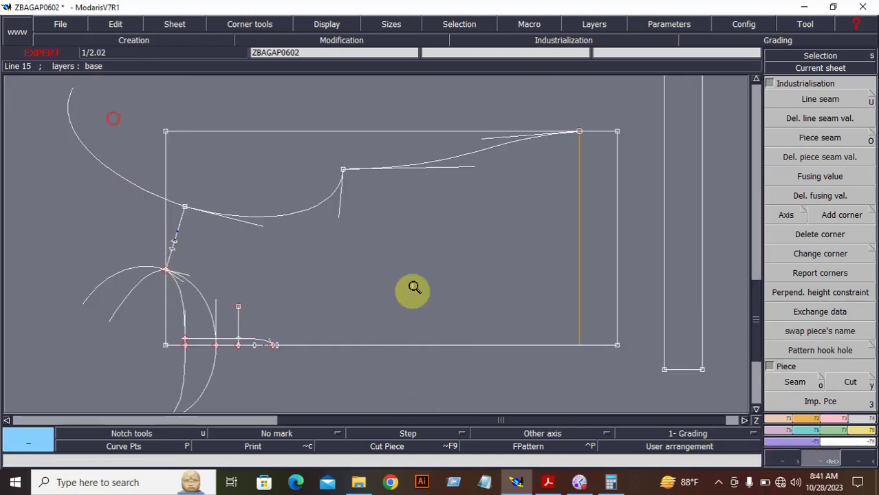
{"action": "left_click", "coordinate": [660, 387]}
{"action": "left_click", "coordinate": [801, 384]}
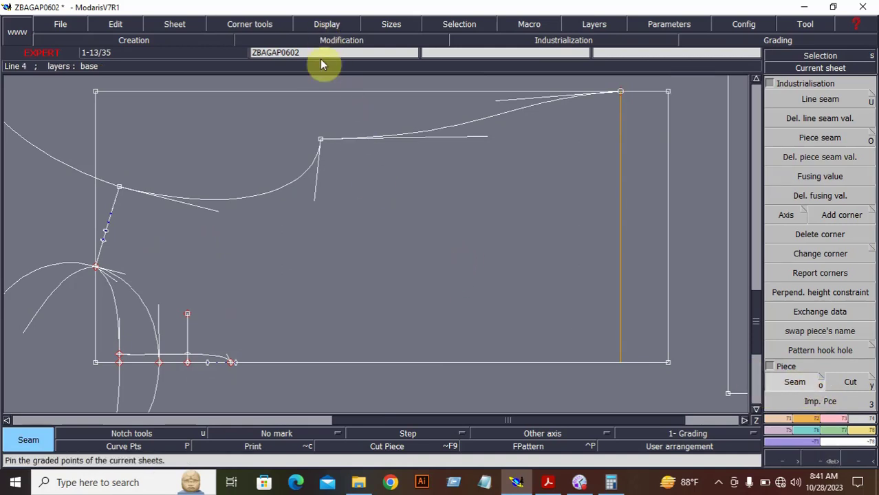
{"action": "key", "text": "F10"}
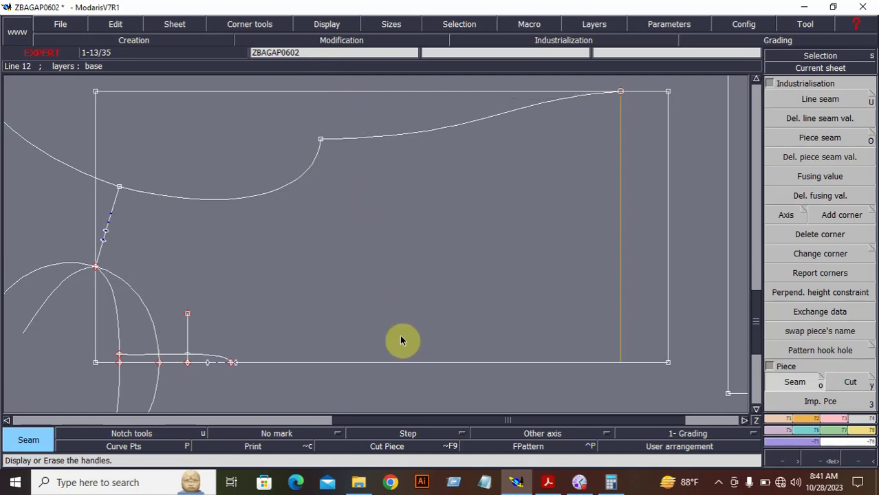
{"action": "left_click", "coordinate": [815, 386]}
{"action": "left_click", "coordinate": [493, 196]}
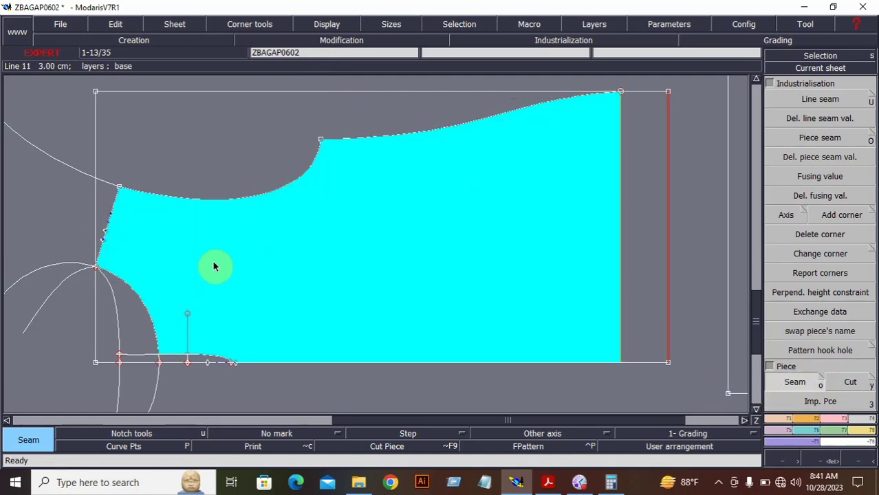
{"action": "left_click", "coordinate": [174, 364]}
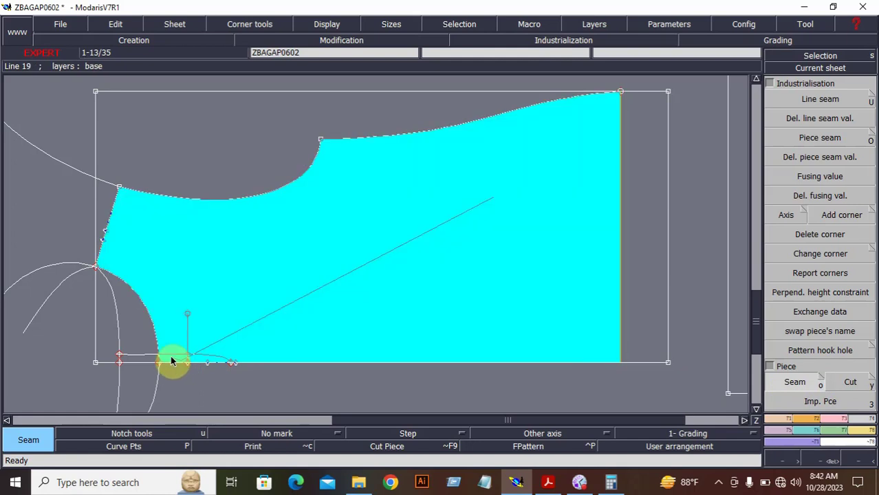
{"action": "right_click", "coordinate": [291, 278]}
- Extract the back body piece with the shallower neckline and the curved upper centre edge
{"action": "left_click", "coordinate": [133, 311]}
{"action": "left_click", "coordinate": [147, 257]}
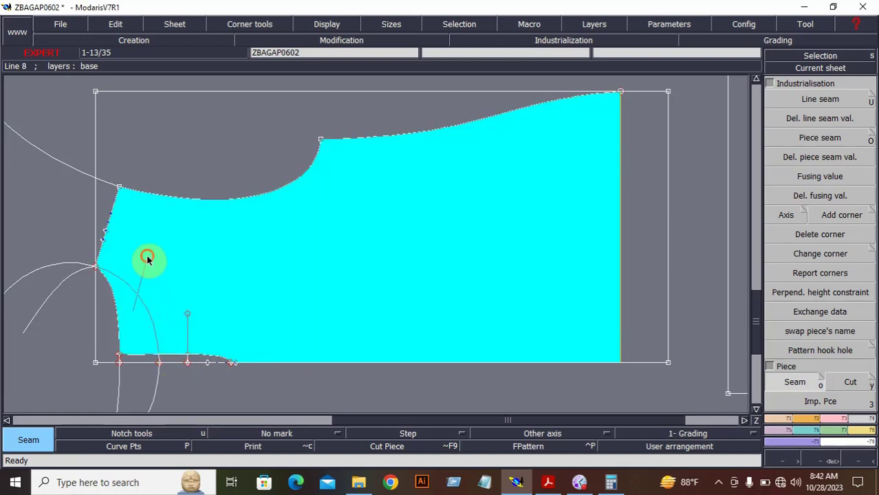
{"action": "right_click", "coordinate": [324, 336]}
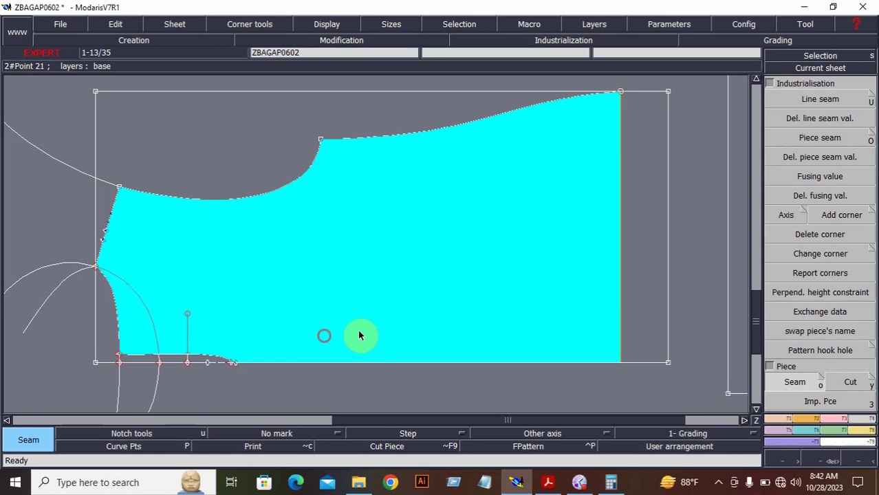
{"action": "right_click", "coordinate": [425, 313]}
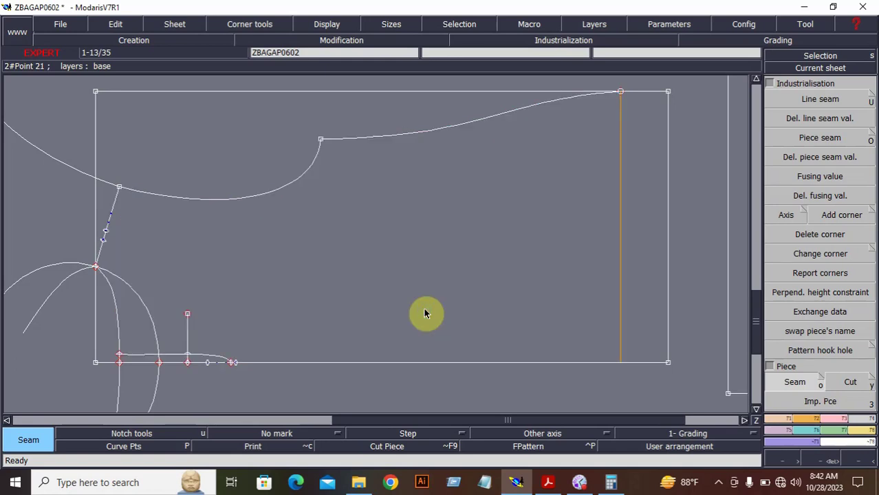
- Add a 1 cm line seam allowance to all edges of the back piece
{"action": "key", "text": "j"}
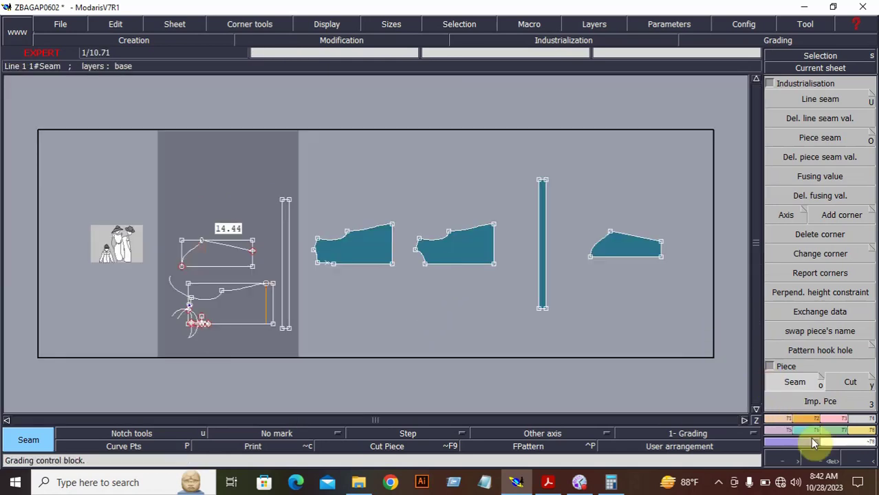
{"action": "left_click", "coordinate": [823, 462]}
{"action": "left_click_drag", "start_coordinate": [300, 159], "coordinate": [697, 351]}
{"action": "left_click", "coordinate": [356, 280]}
{"action": "left_click", "coordinate": [809, 100]}
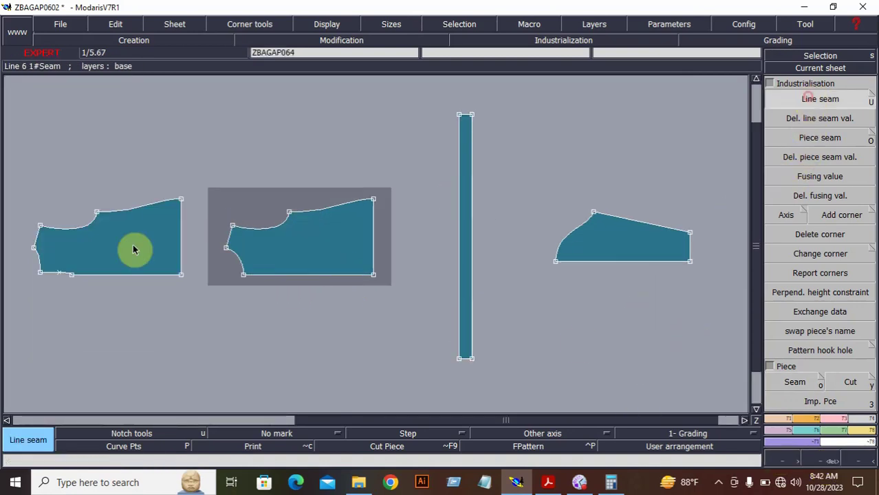
{"action": "right_click_drag", "start_coordinate": [27, 181], "coordinate": [209, 299]}
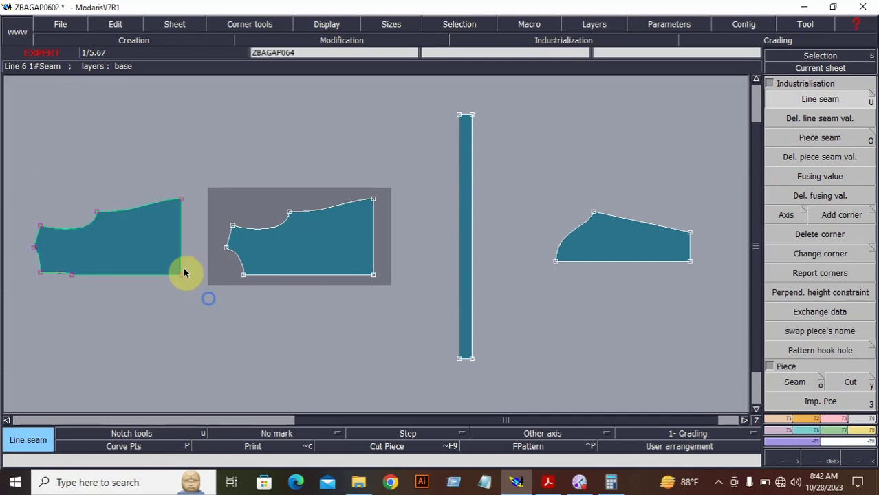
{"action": "left_click", "coordinate": [146, 203]}
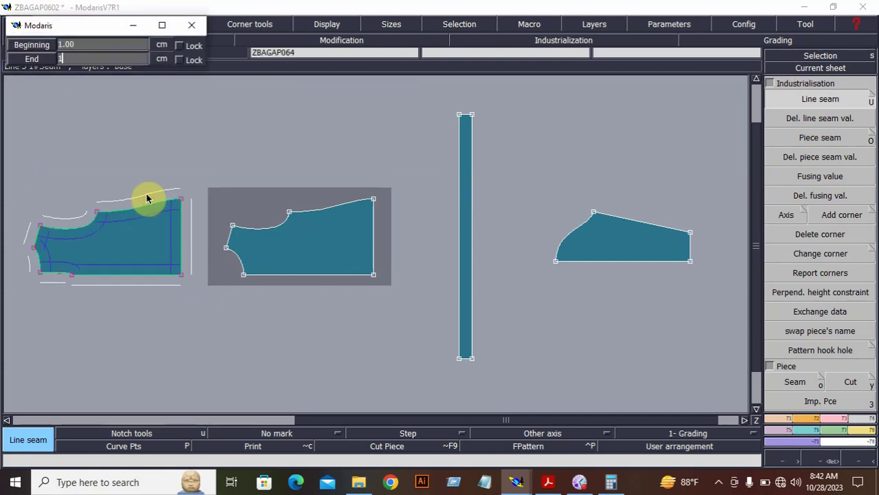
{"action": "type", "text": "1"}
{"action": "key", "text": "Return"}
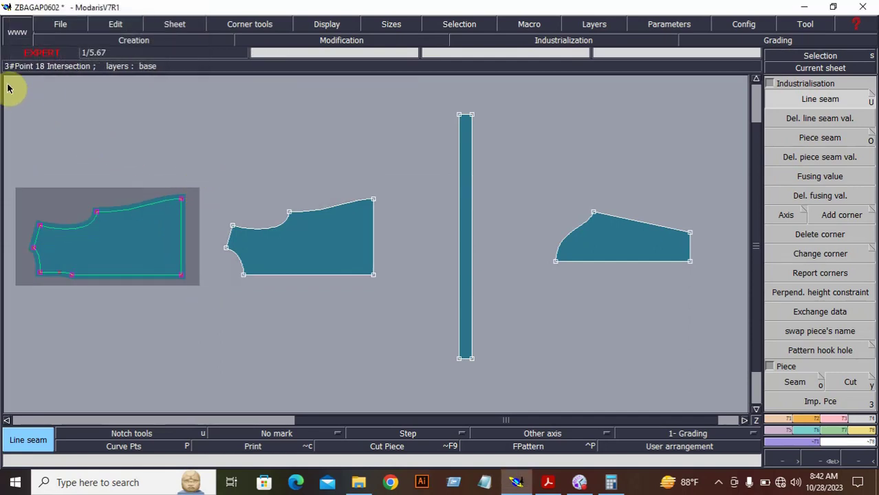
- Add a 1 cm line seam allowance to all edges of the front, ruffle and sleeve pieces
{"action": "right_click_drag", "start_coordinate": [9, 88], "coordinate": [717, 415]}
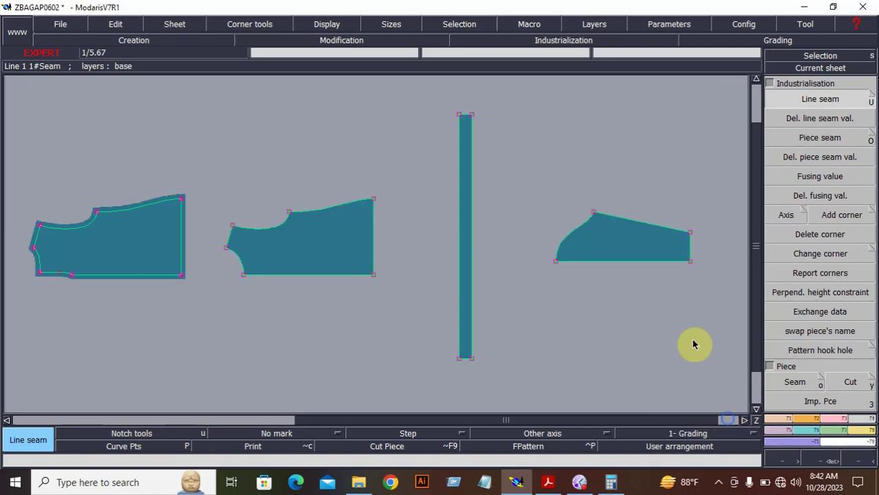
{"action": "left_click", "coordinate": [664, 231]}
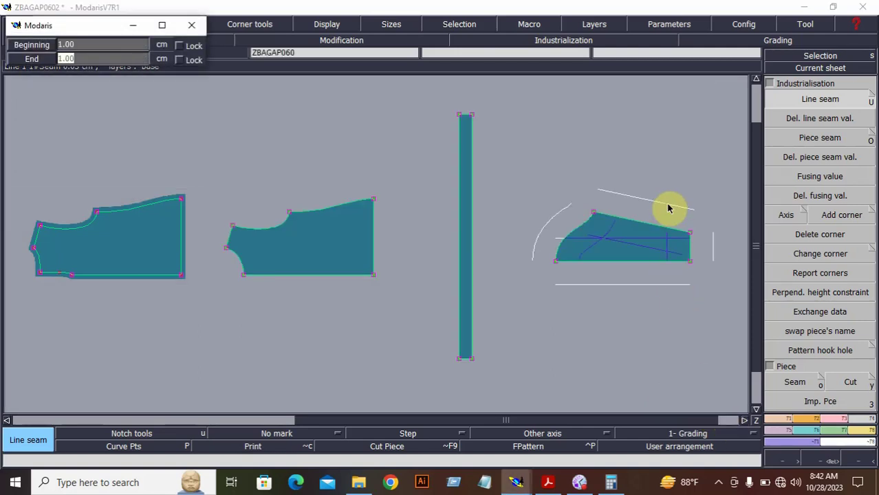
{"action": "key", "text": "Return"}
{"action": "left_click", "coordinate": [271, 334]}
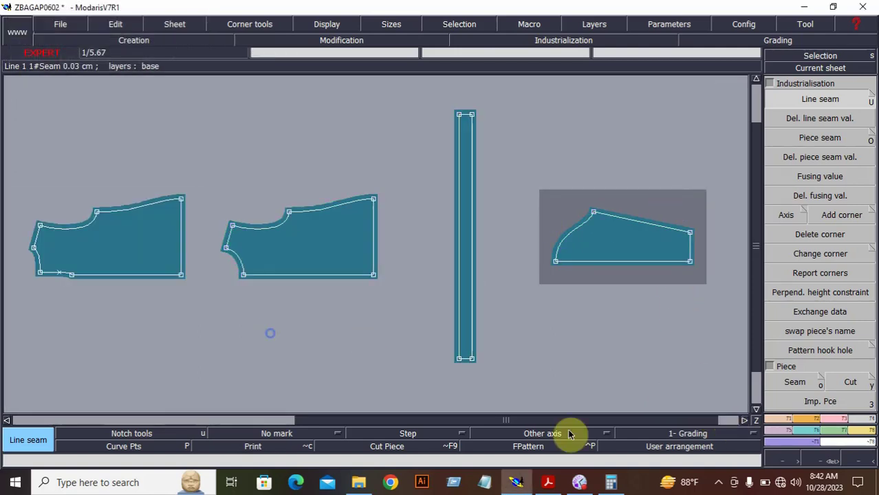
- Remove the seam allowance from the centre edges of the back and front pieces
{"action": "left_click", "coordinate": [829, 461]}
{"action": "left_click_drag", "start_coordinate": [29, 196], "coordinate": [177, 329]}
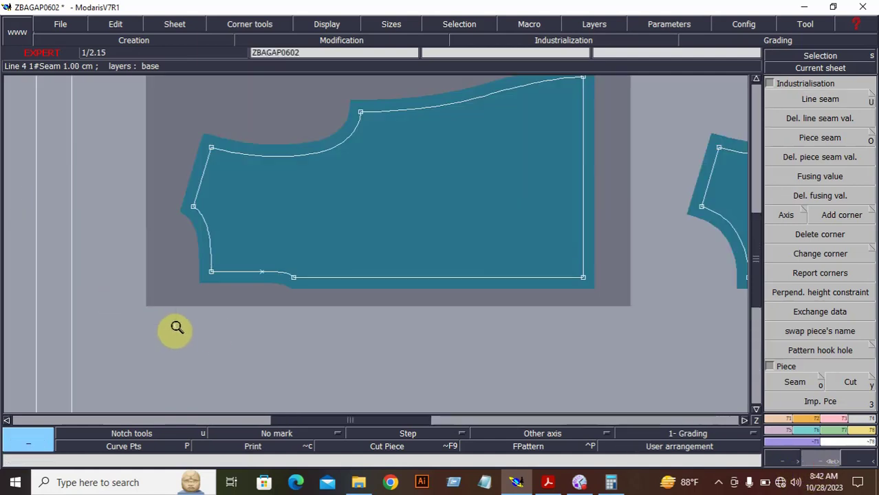
{"action": "left_click", "coordinate": [819, 126]}
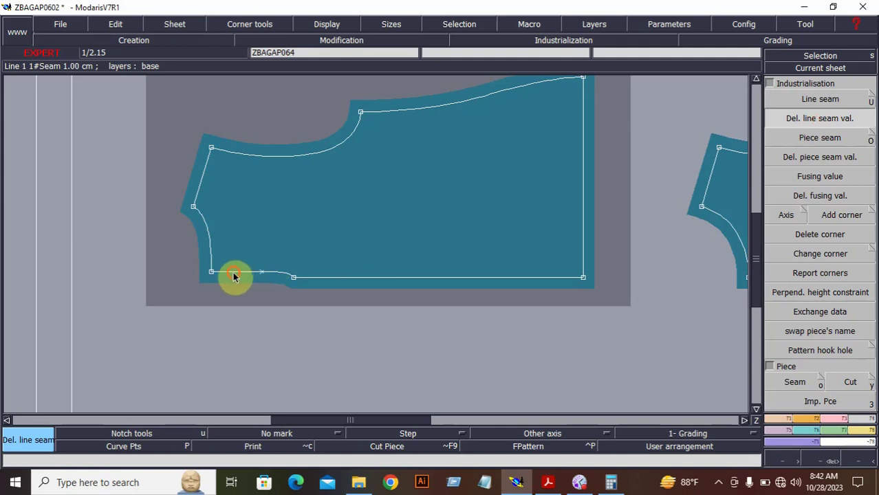
{"action": "left_click", "coordinate": [323, 278]}
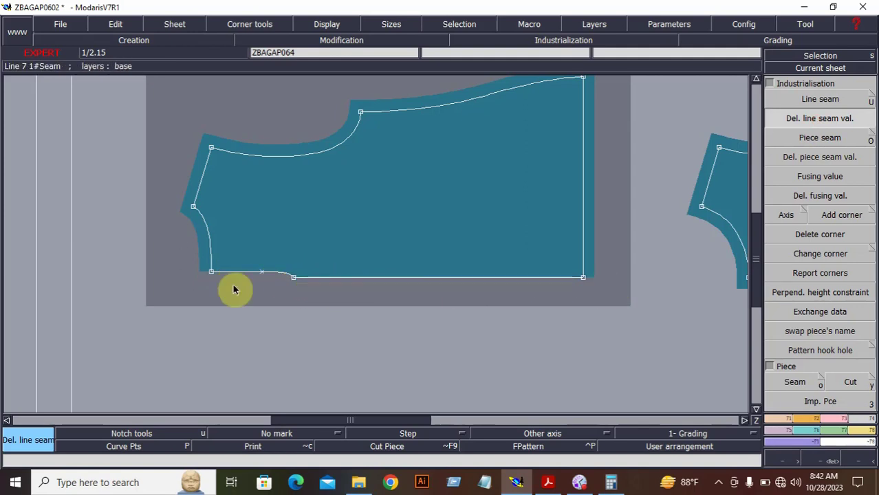
{"action": "left_click", "coordinate": [213, 242]}
{"action": "key", "text": "j"}
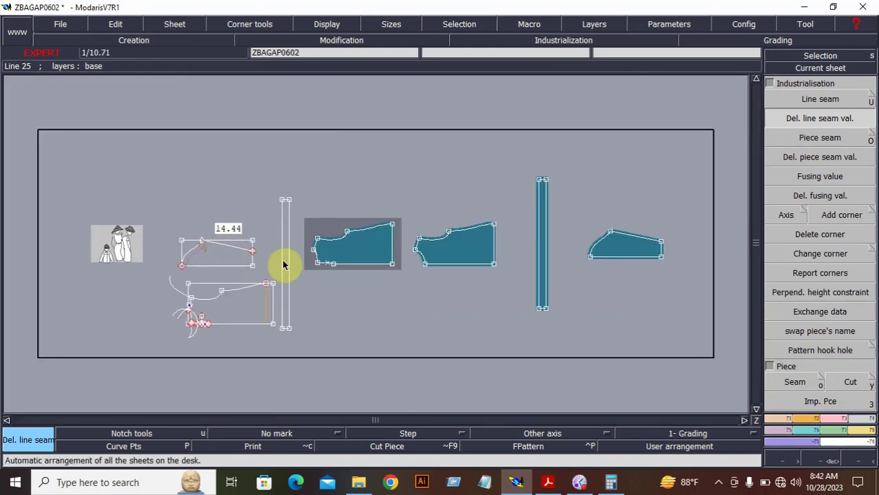
{"action": "left_click", "coordinate": [435, 267]}
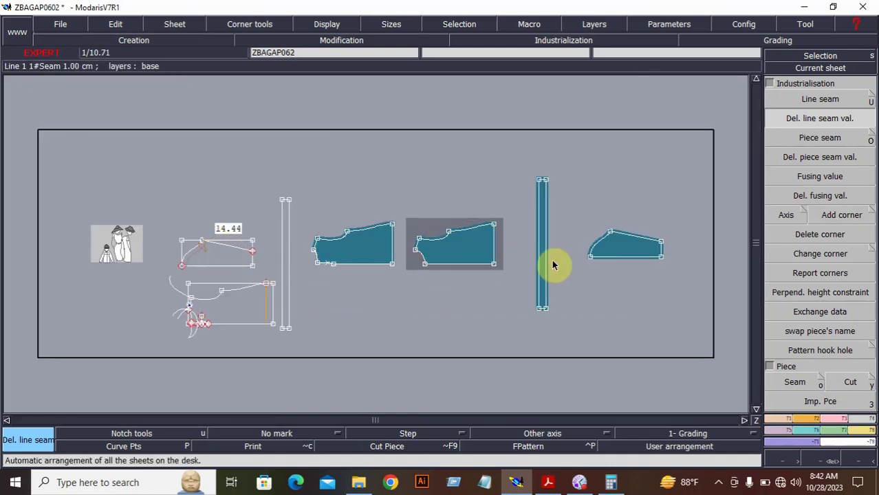
- Create the full symmetric piece from the half bodice with the neck slit, using Sym2Pts along its centre fold line
{"action": "left_click", "coordinate": [612, 261]}
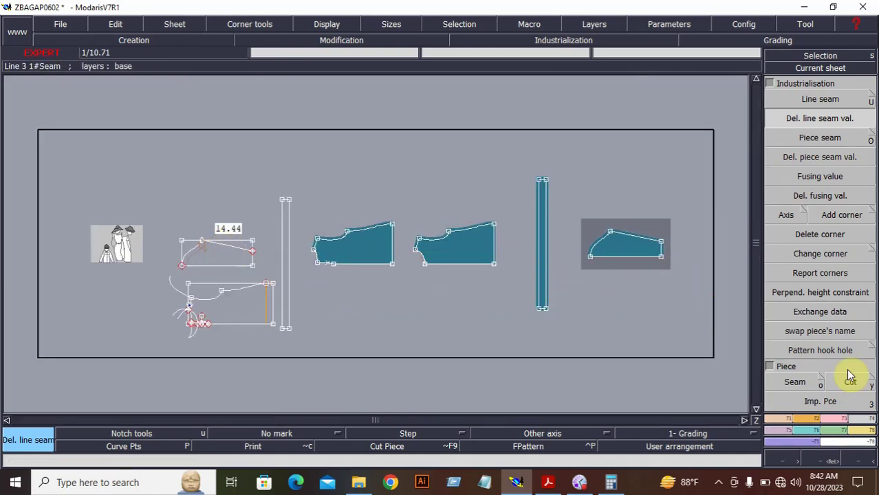
{"action": "left_click", "coordinate": [831, 460]}
{"action": "left_click_drag", "start_coordinate": [283, 173], "coordinate": [735, 352]}
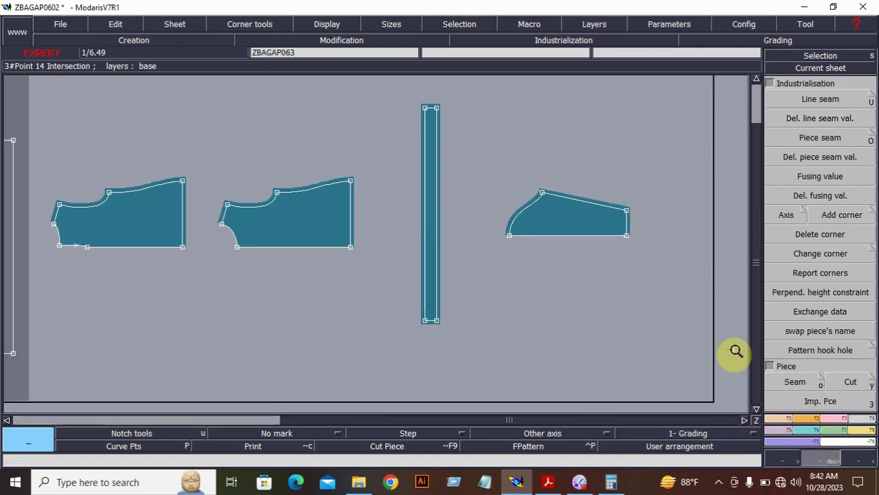
{"action": "left_click", "coordinate": [786, 427]}
{"action": "left_click", "coordinate": [818, 165]}
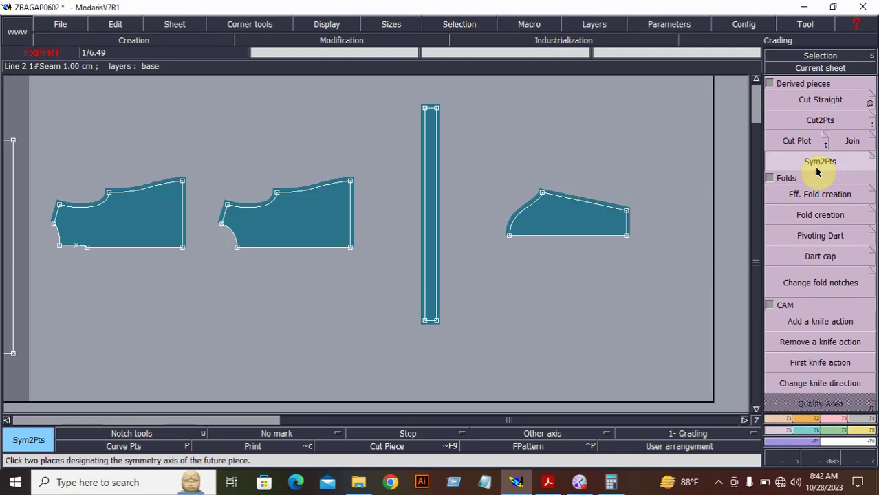
{"action": "left_click", "coordinate": [86, 247]}
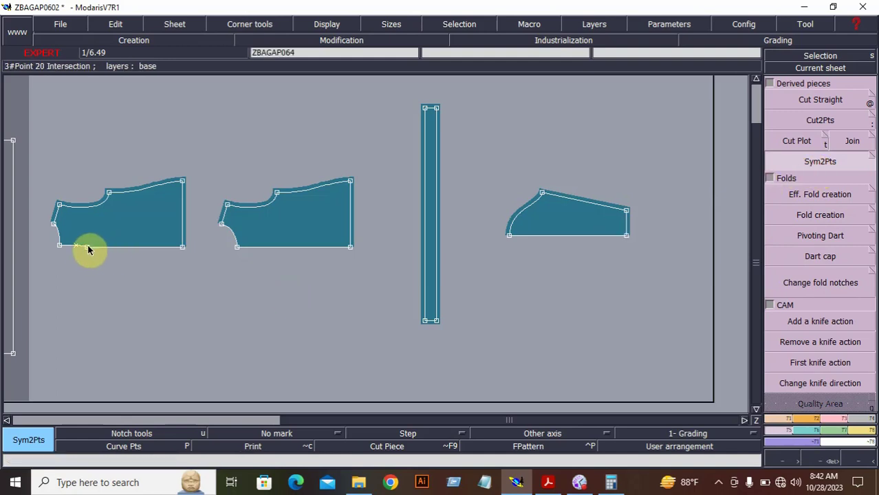
{"action": "left_click", "coordinate": [183, 249]}
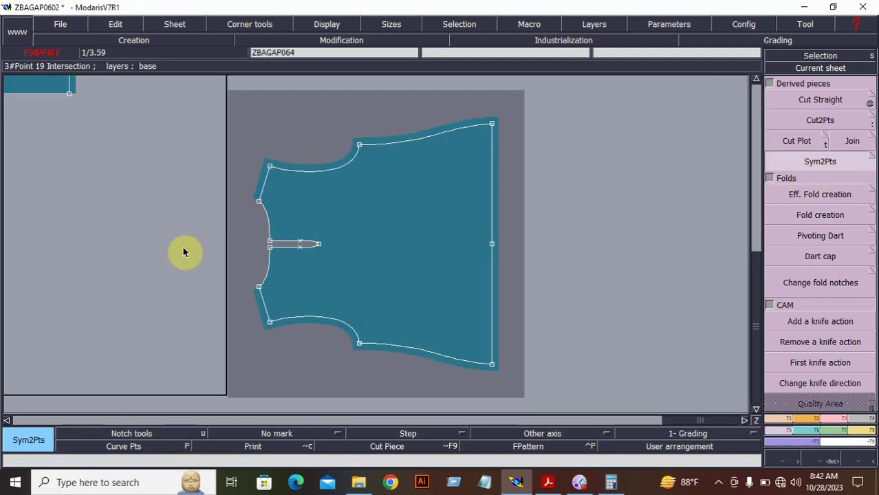
- Create the full symmetric piece from the half bodice without the slit, mirroring it about its straight centre edge
{"action": "key", "text": "Page_Down"}
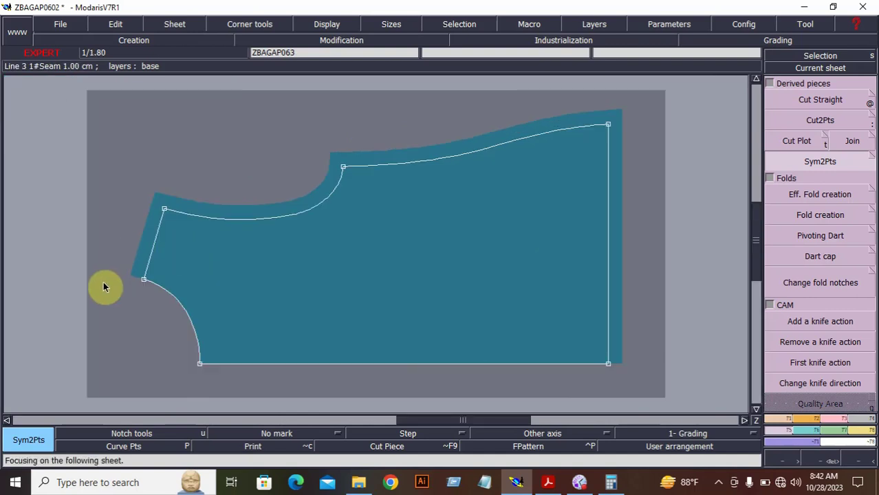
{"action": "left_click", "coordinate": [199, 364]}
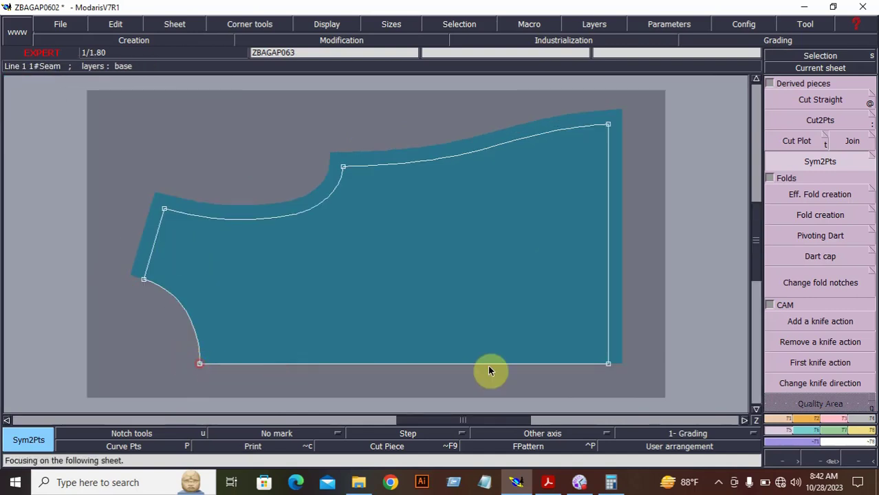
{"action": "left_click", "coordinate": [609, 365]}
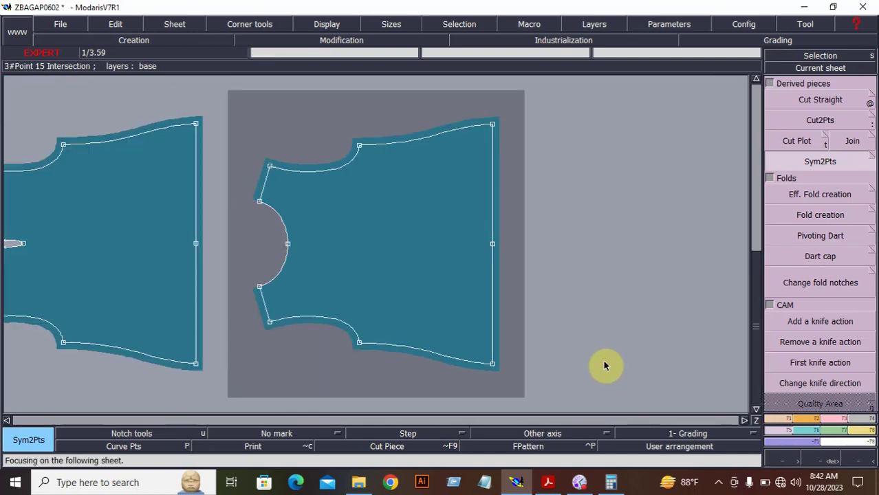
- Unfold the half sleeve into a full symmetric piece about its straight lower edge
{"action": "key", "text": "Page_Down"}
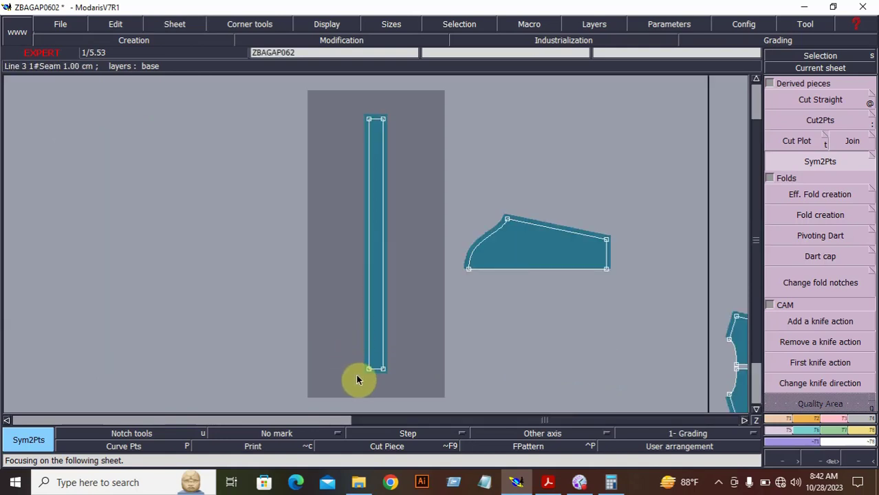
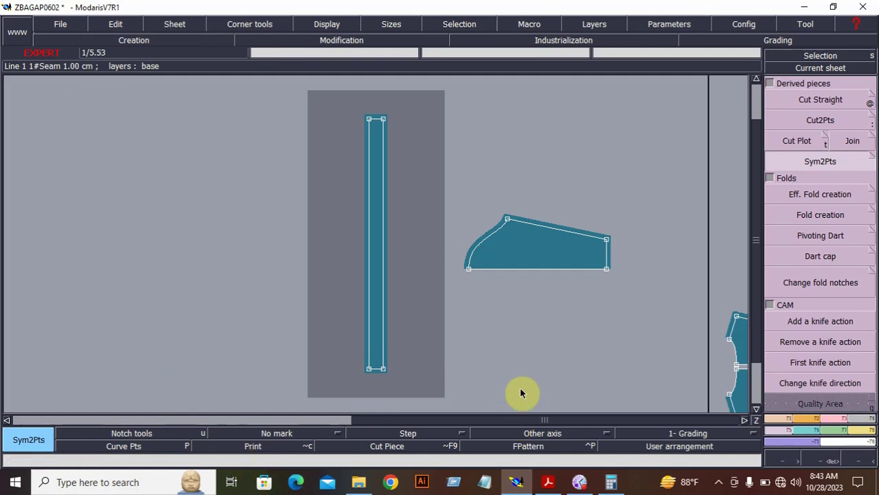
{"action": "left_click", "coordinate": [607, 269]}
{"action": "right_click", "coordinate": [424, 237]}
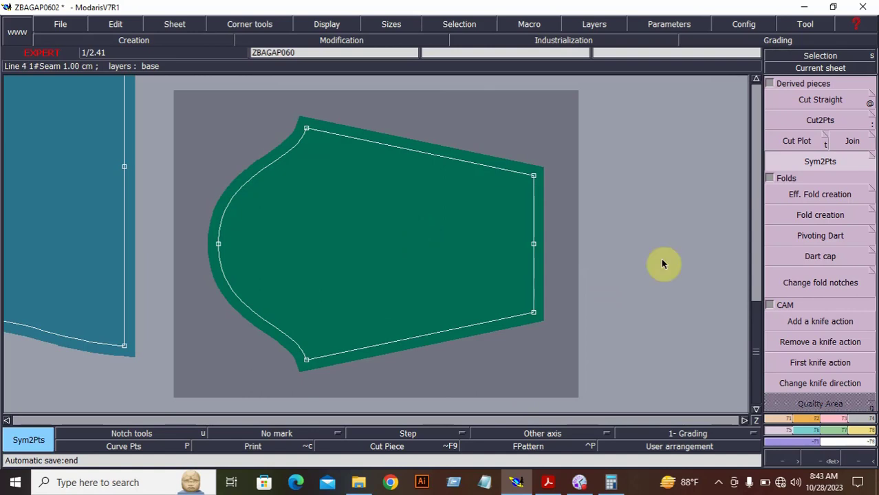
- Set the line seam allowance on the sleeve's hem edge to 1.5 cm at both beginning and end
{"action": "left_click", "coordinate": [869, 425]}
{"action": "left_click", "coordinate": [809, 101]}
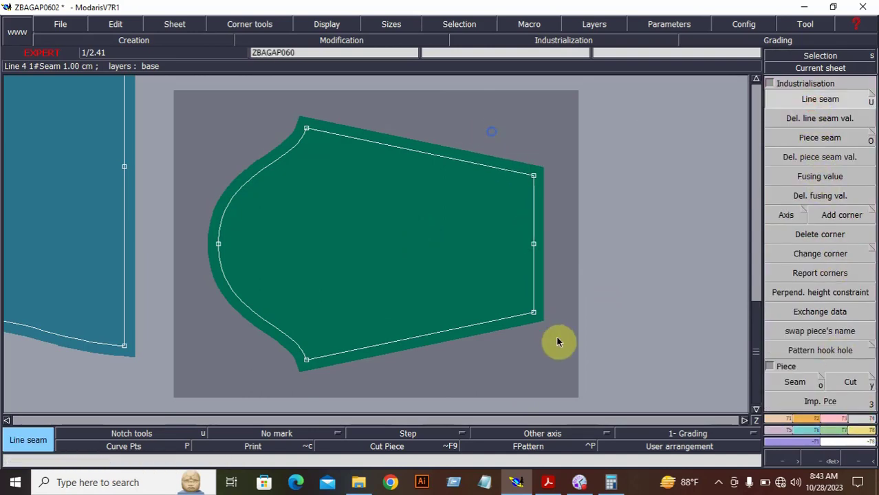
{"action": "left_click", "coordinate": [550, 265]}
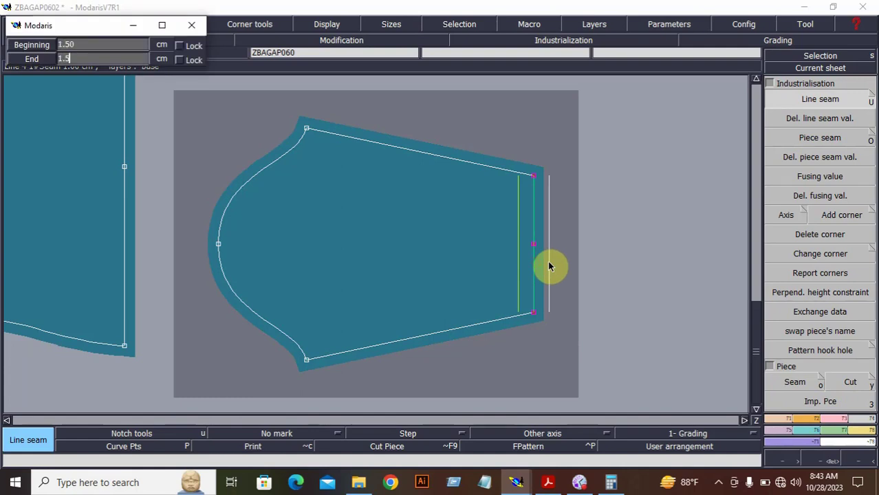
{"action": "key", "text": "Return"}
- Change the sleeve hem's seam corners, using Previous symmetry on the lower corner and Next symmetry on the upper corner
{"action": "left_click", "coordinate": [823, 461]}
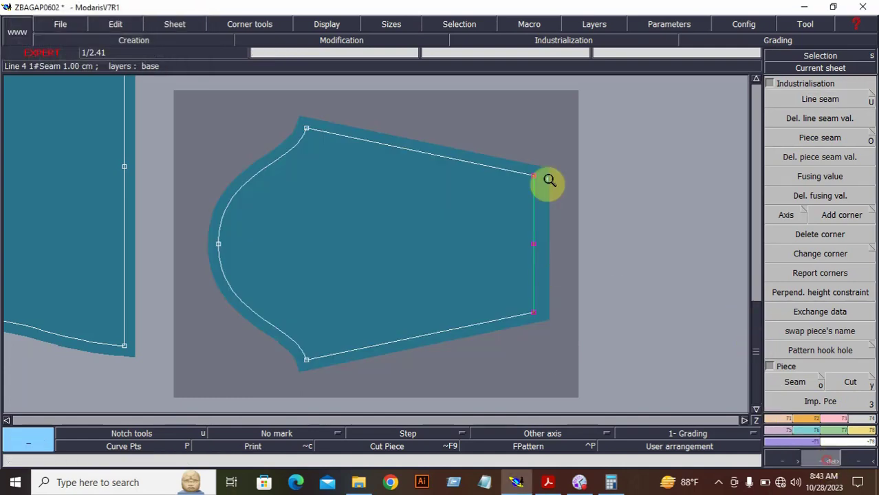
{"action": "left_click_drag", "start_coordinate": [508, 142], "coordinate": [586, 355]}
{"action": "left_click", "coordinate": [330, 180]}
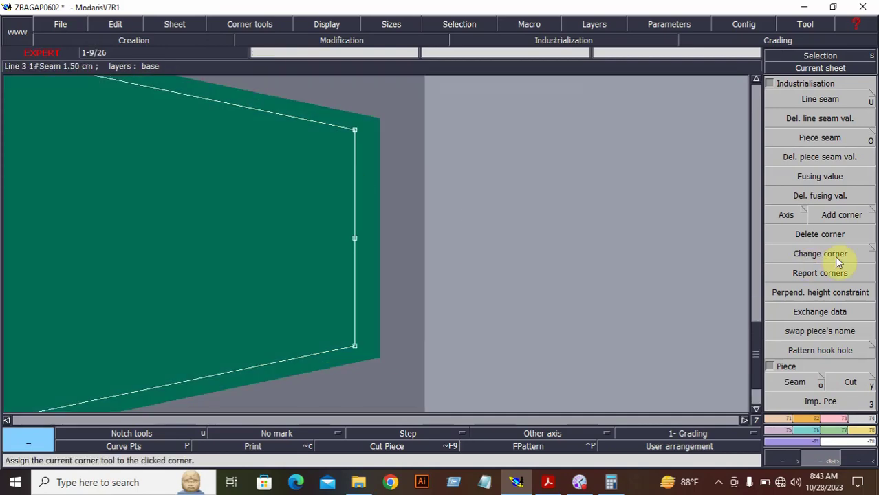
{"action": "right_click", "coordinate": [871, 215]}
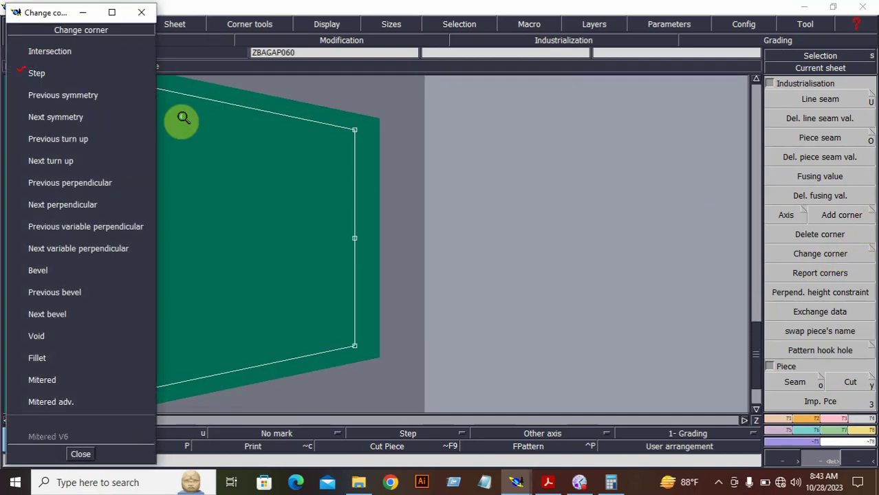
{"action": "left_click", "coordinate": [78, 102]}
{"action": "left_click", "coordinate": [354, 347]}
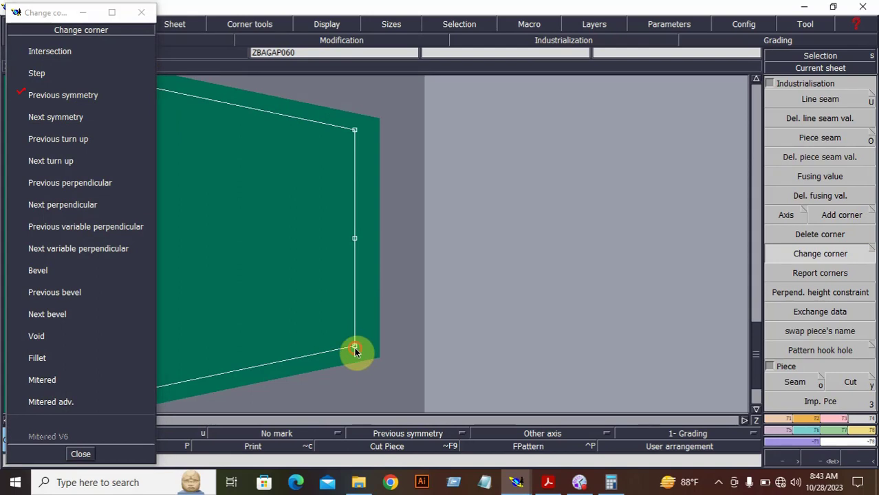
{"action": "left_click", "coordinate": [66, 118]}
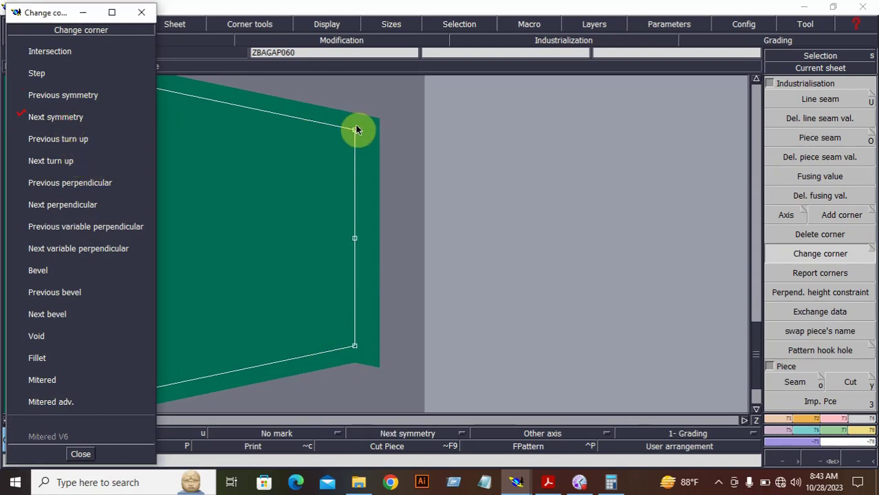
{"action": "left_click", "coordinate": [355, 129]}
{"action": "left_click", "coordinate": [86, 454]}
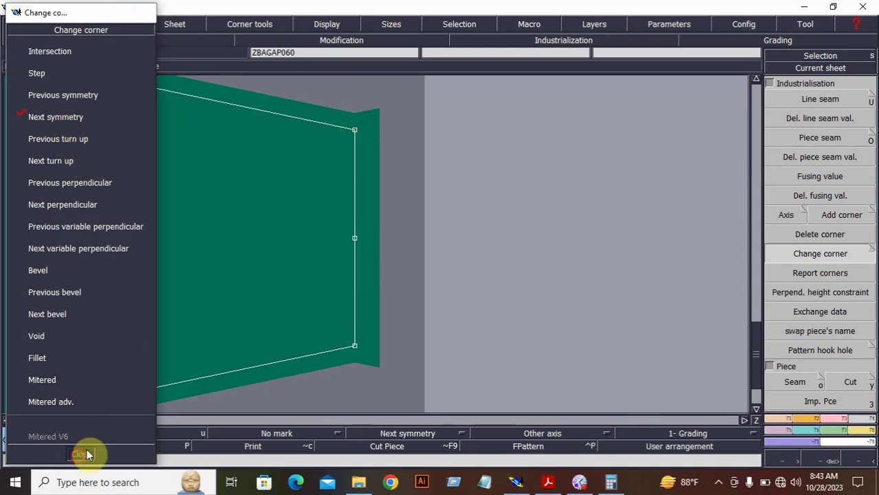
- Set a 1.5 cm line seam allowance along the hem of the bodice piece without the slit
{"action": "key", "text": "8"}
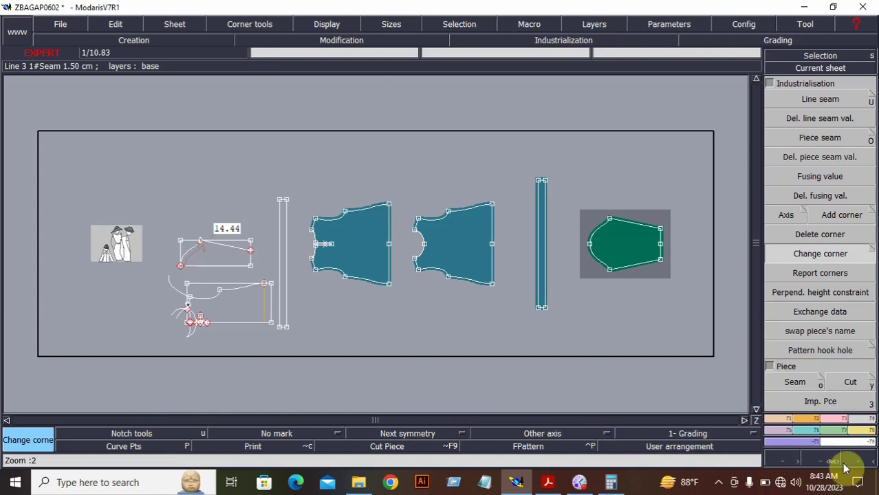
{"action": "left_click", "coordinate": [277, 159]}
{"action": "left_click", "coordinate": [532, 310]}
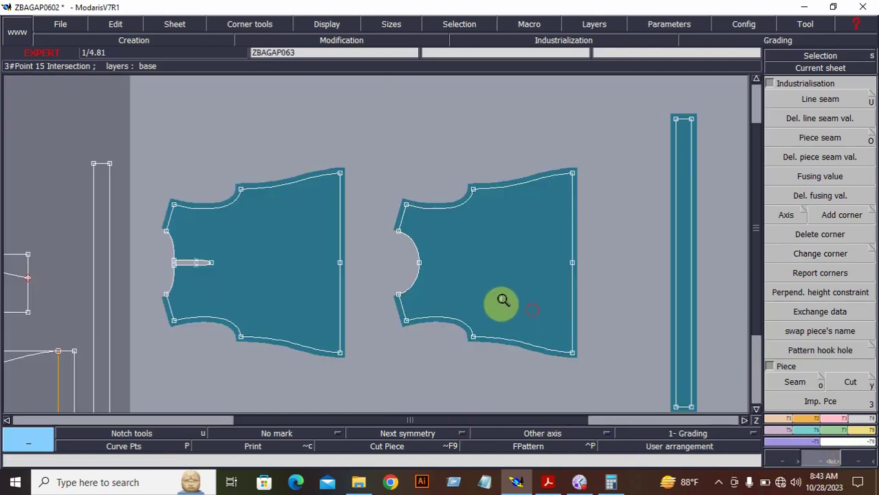
{"action": "left_click", "coordinate": [815, 100]}
{"action": "right_click", "coordinate": [570, 136]}
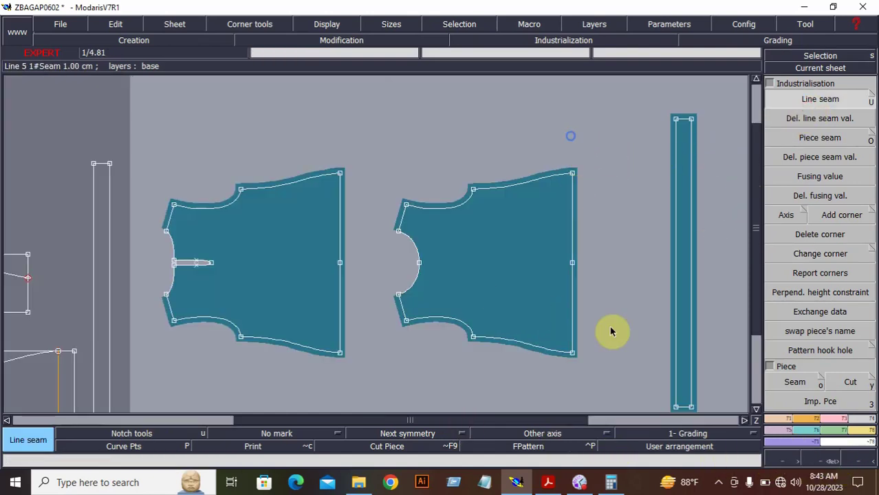
{"action": "right_click", "coordinate": [625, 370]}
{"action": "left_click", "coordinate": [572, 298]}
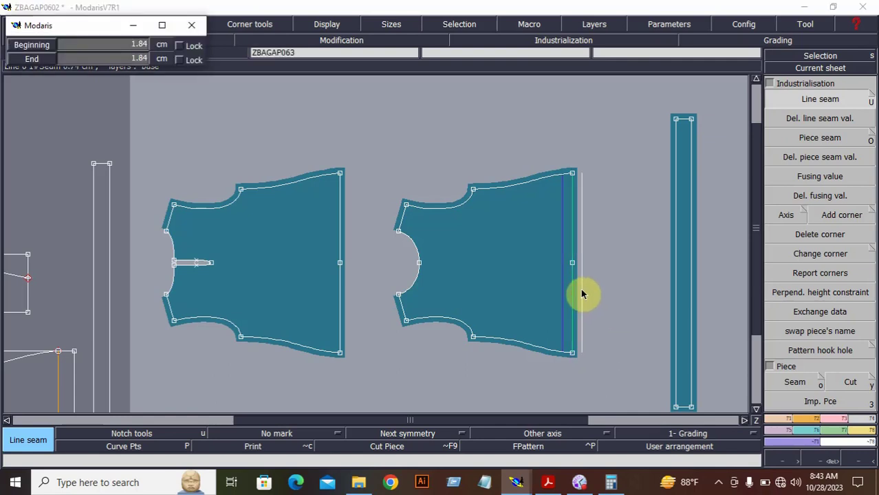
{"action": "key", "text": "Return"}
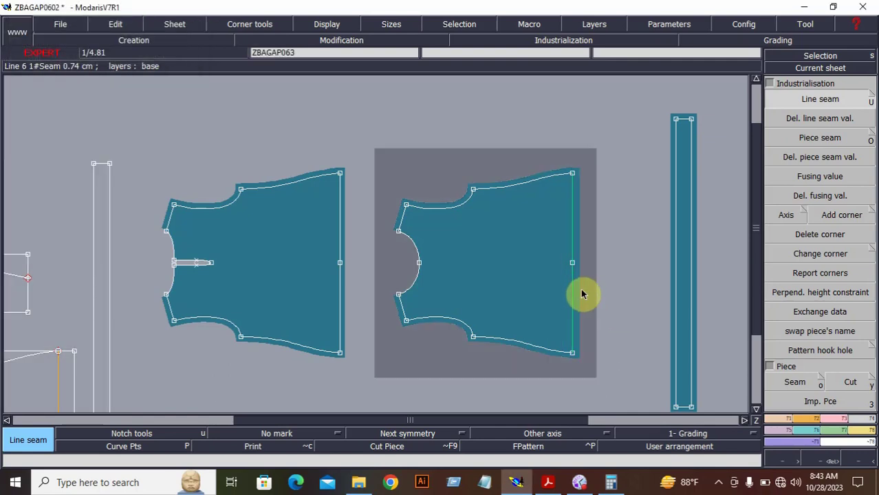
- Apply a 1.5 cm line seam allowance to the slit bodice's hem and to the left long edge of the narrow band
{"action": "left_click", "coordinate": [363, 384]}
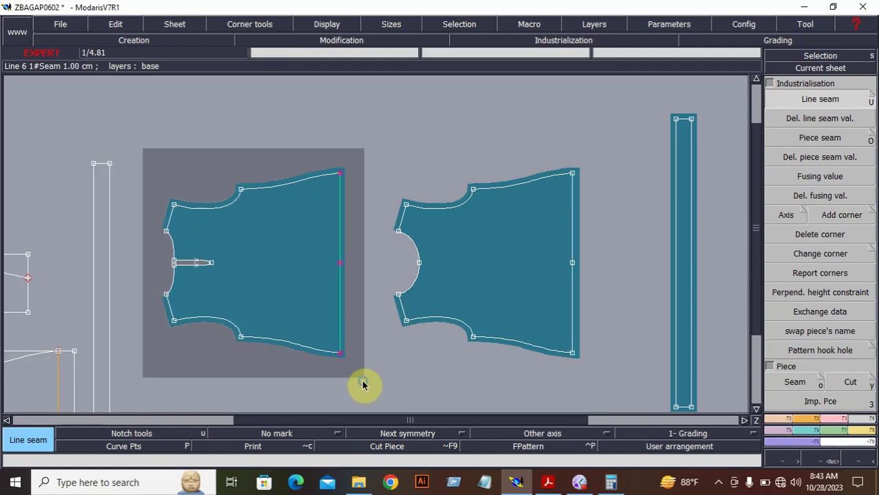
{"action": "left_click", "coordinate": [341, 209]}
{"action": "key", "text": "Return"}
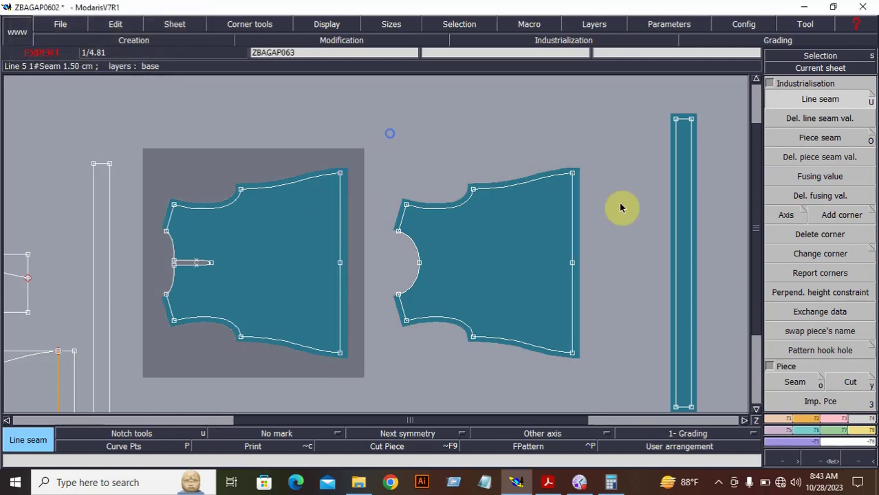
{"action": "left_click", "coordinate": [675, 209]}
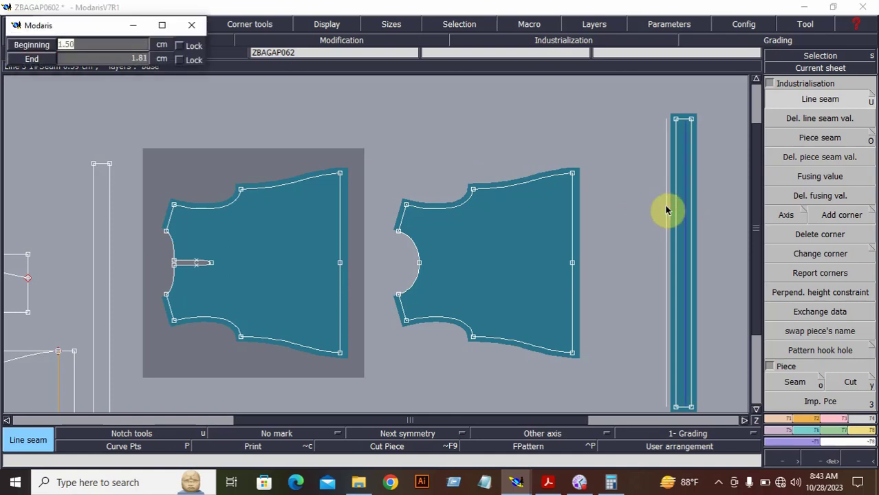
{"action": "key", "text": "Return"}
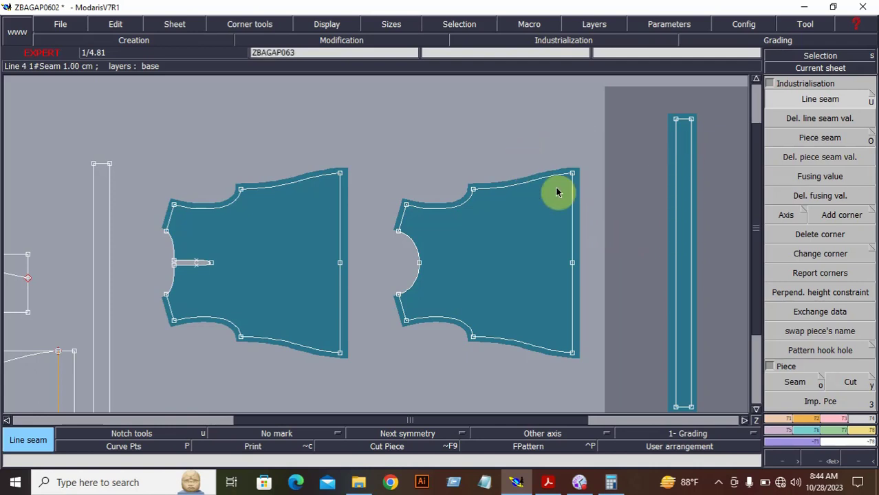
- Marry the narrow band to the hem of the bodice without the slit, matching their upper corner points
{"action": "left_click", "coordinate": [859, 461]}
{"action": "left_click", "coordinate": [830, 462]}
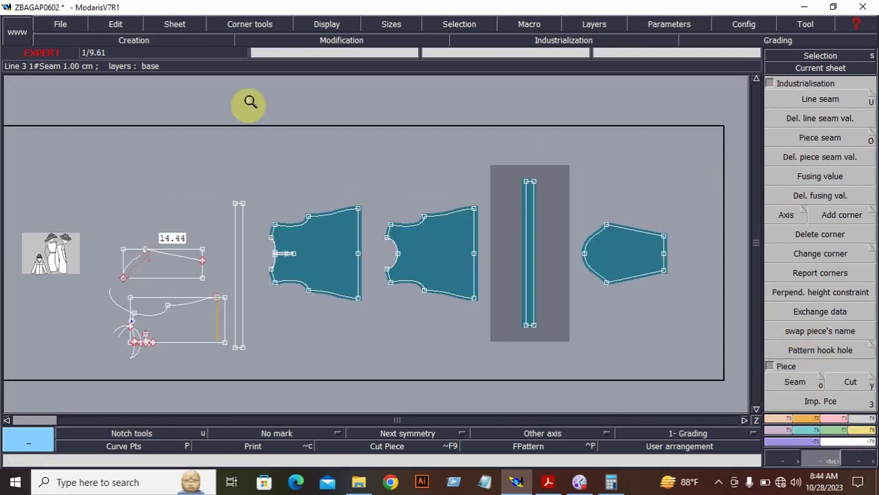
{"action": "left_click_drag", "start_coordinate": [249, 100], "coordinate": [659, 346]}
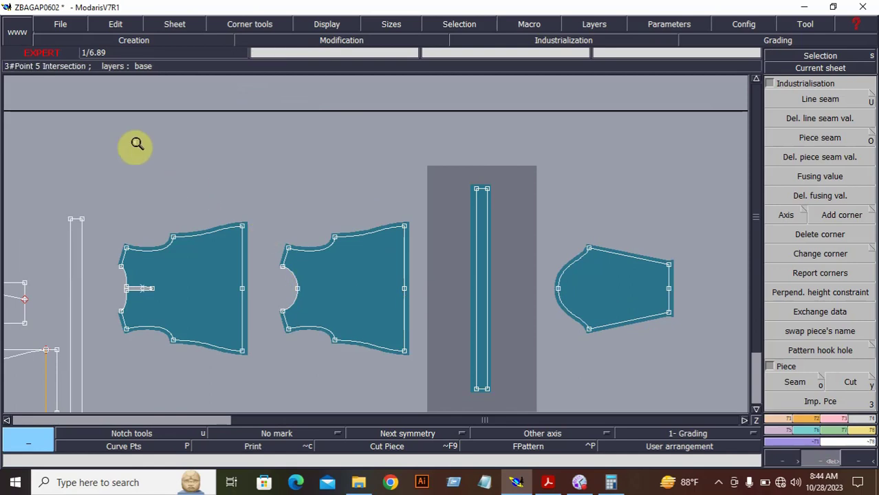
{"action": "left_click_drag", "start_coordinate": [104, 124], "coordinate": [626, 420]}
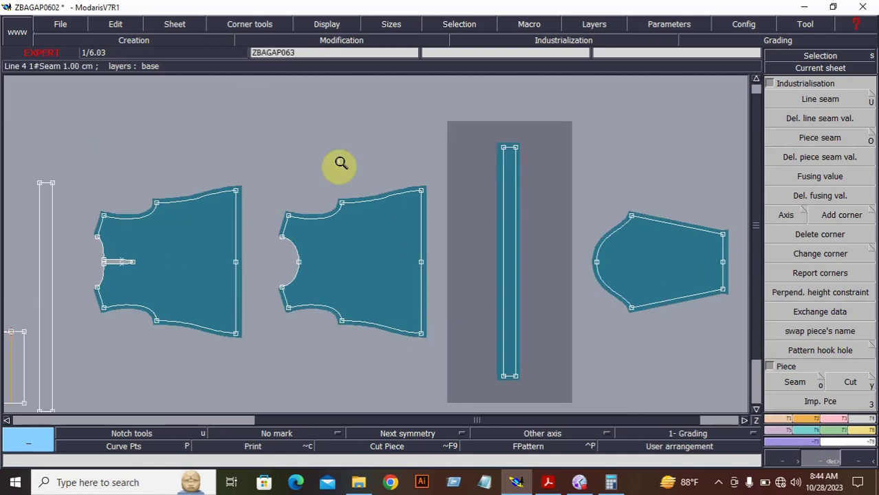
{"action": "left_click_drag", "start_coordinate": [251, 122], "coordinate": [587, 387]}
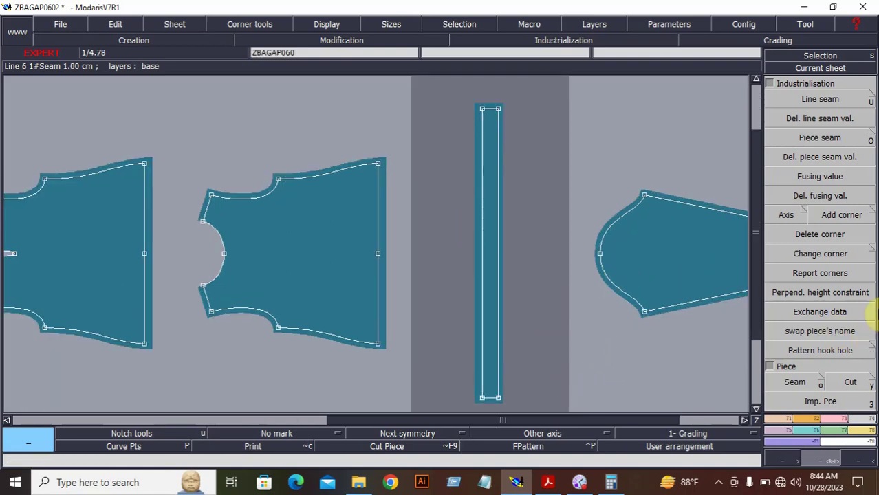
{"action": "left_click", "coordinate": [864, 430]}
{"action": "left_click", "coordinate": [843, 303]}
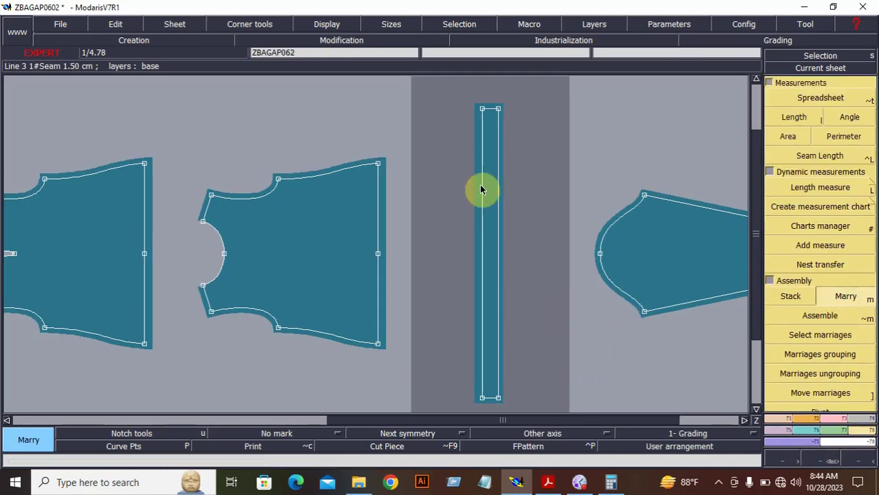
{"action": "left_click", "coordinate": [482, 110]}
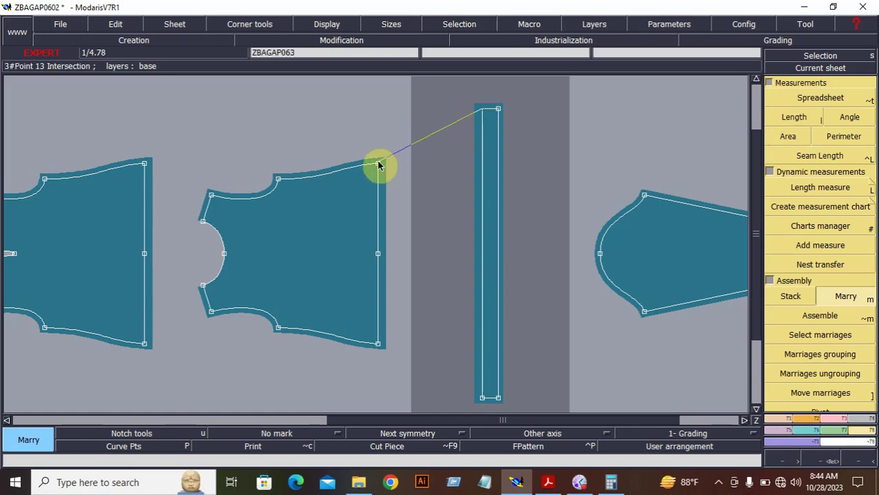
{"action": "left_click", "coordinate": [378, 164]}
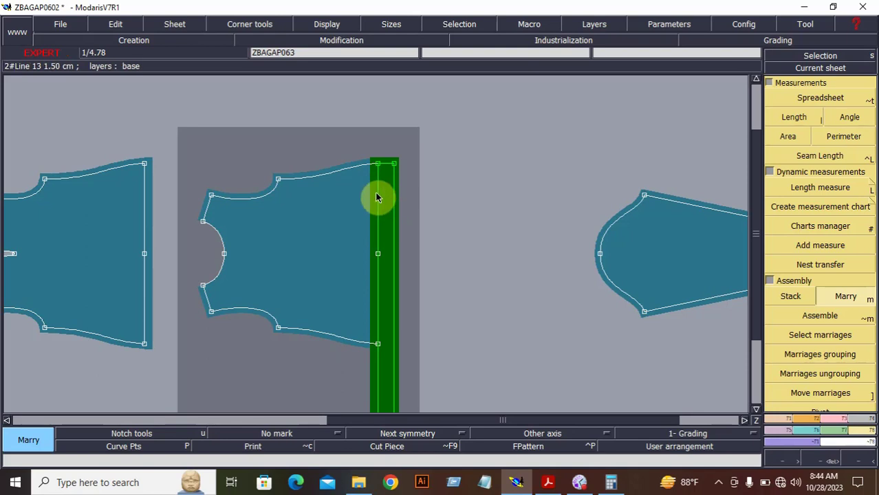
- Fit all sheets in view, switch to the measurement chart PDF in Acrobat and look up the inseam and front rise for the shaded size
{"action": "key", "text": "j"}
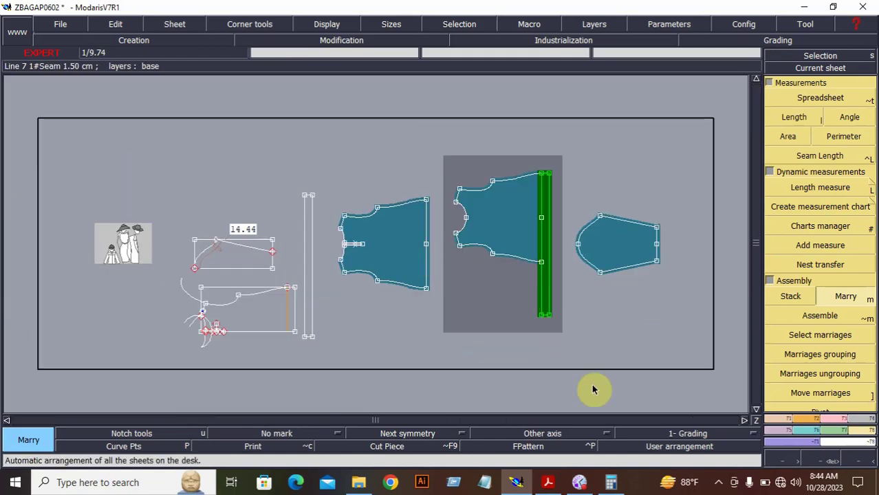
{"action": "left_click", "coordinate": [547, 485]}
{"action": "scroll", "coordinate": [454, 296], "scroll_direction": "down", "scroll_amount": 8}
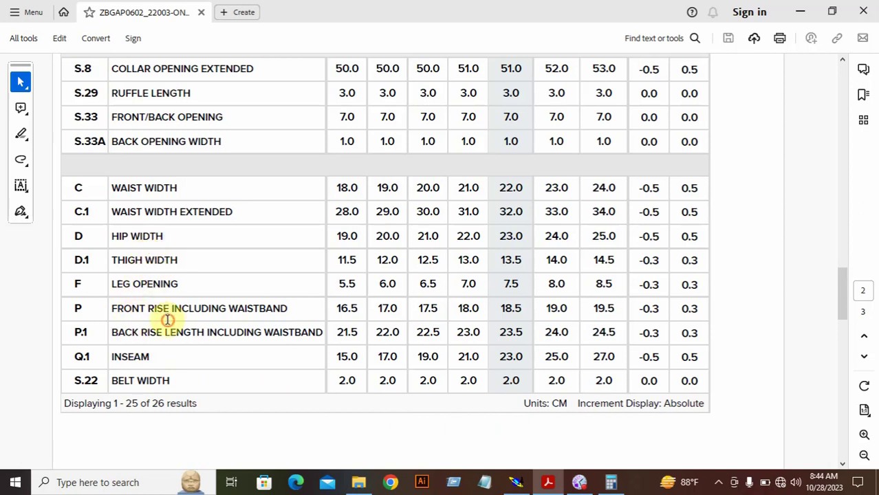
{"action": "double_click", "coordinate": [153, 357]}
{"action": "left_click", "coordinate": [198, 385]}
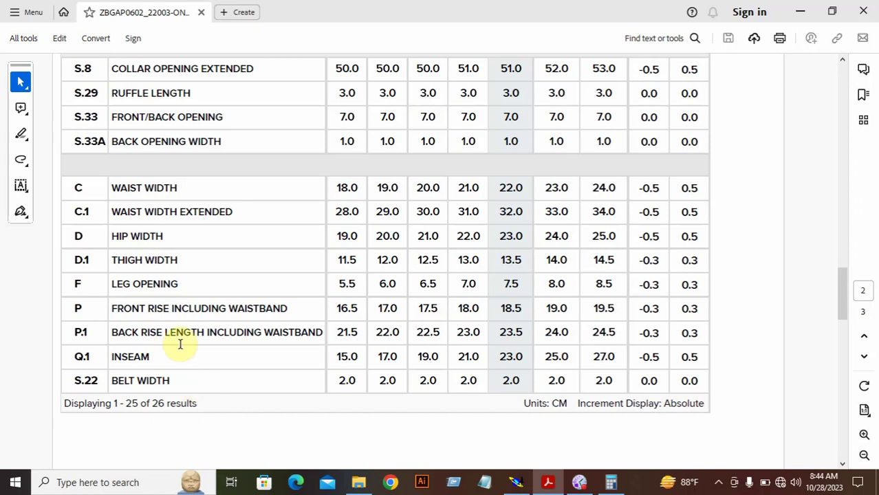
{"action": "triple_click", "coordinate": [509, 357]}
{"action": "double_click", "coordinate": [506, 309]}
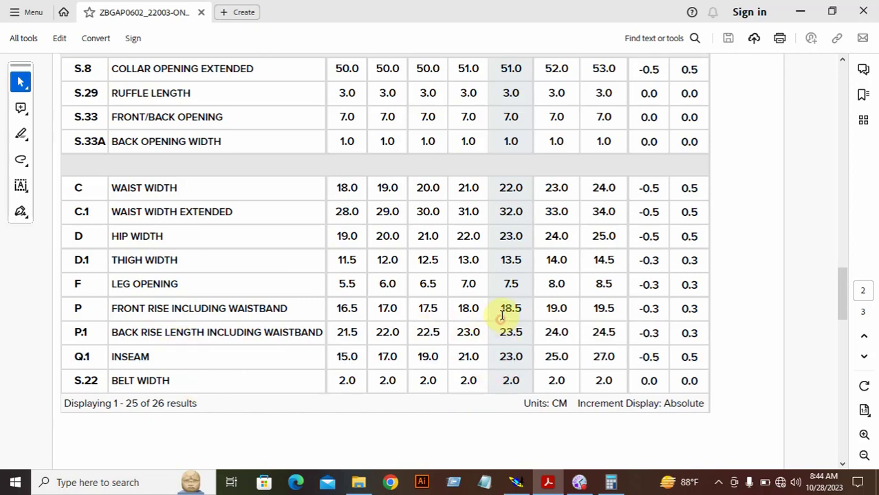
- Add the inseam and front rise as 23 + 18 in the Calculator and return to Modaris
{"action": "left_click", "coordinate": [609, 481]}
{"action": "left_click", "coordinate": [649, 246]}
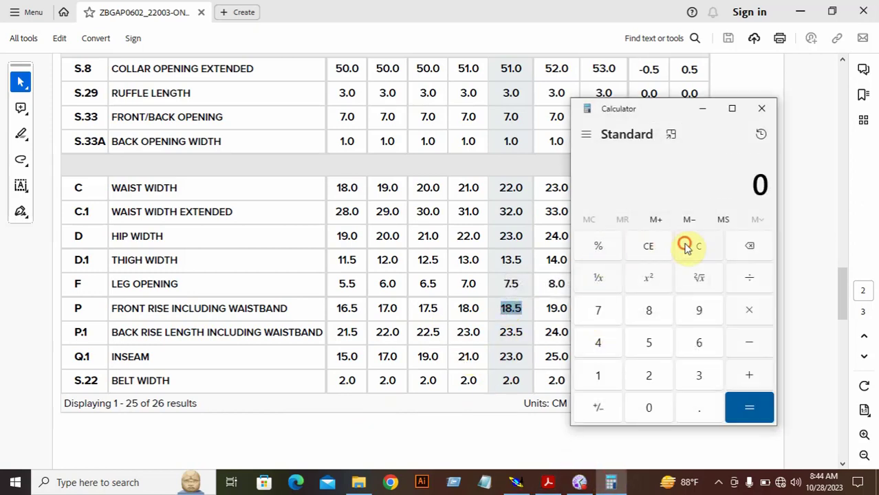
{"action": "left_click", "coordinate": [649, 374]}
{"action": "left_click", "coordinate": [698, 374]}
{"action": "left_click", "coordinate": [750, 371]}
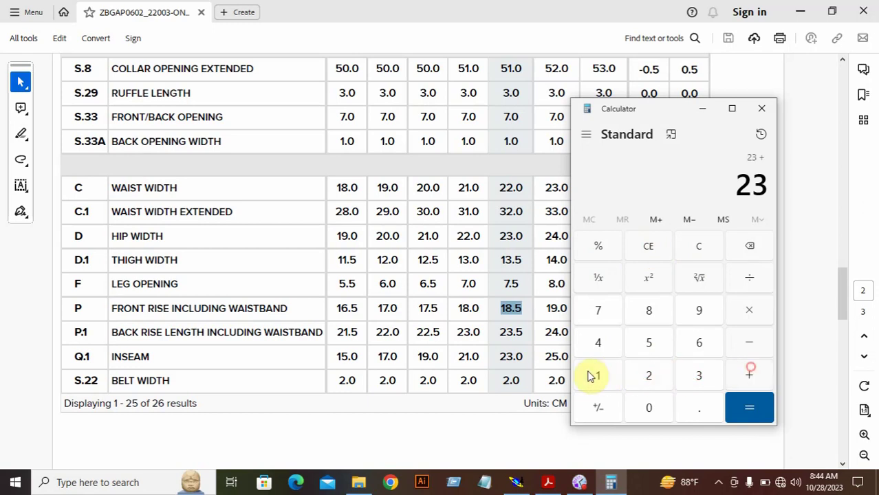
{"action": "left_click", "coordinate": [596, 377]}
{"action": "left_click", "coordinate": [649, 311]}
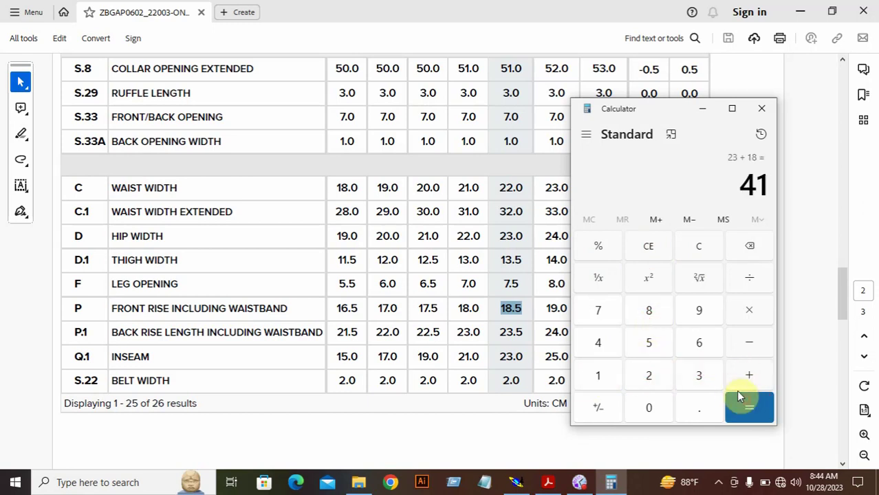
{"action": "left_click", "coordinate": [703, 109]}
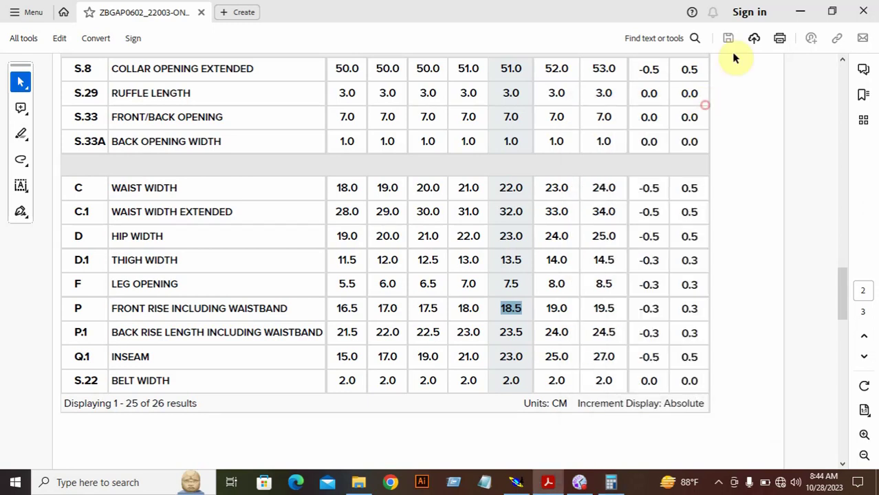
{"action": "left_click", "coordinate": [800, 11]}
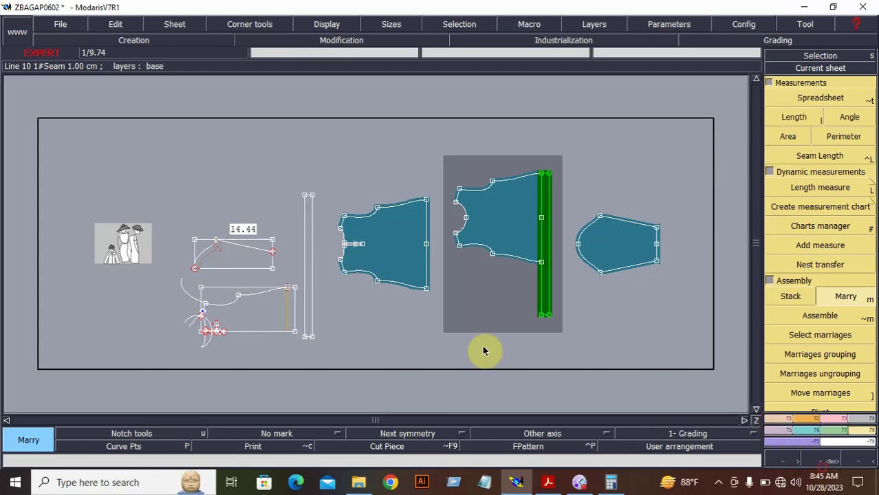
- Start a rectangle in the empty area above the sleeve draft on sheet ZBAGAP0602 and set its width to 41 cm
{"action": "left_click", "coordinate": [262, 268]}
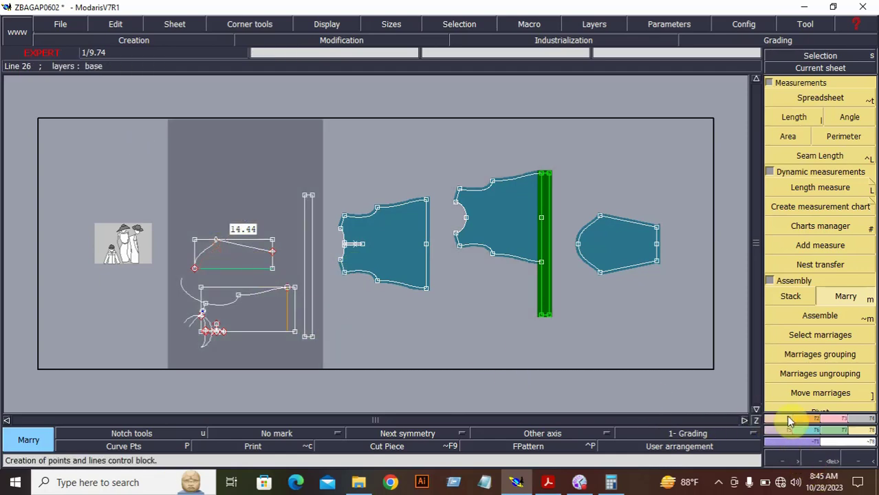
{"action": "left_click", "coordinate": [825, 461]}
{"action": "left_click_drag", "start_coordinate": [152, 121], "coordinate": [329, 251]}
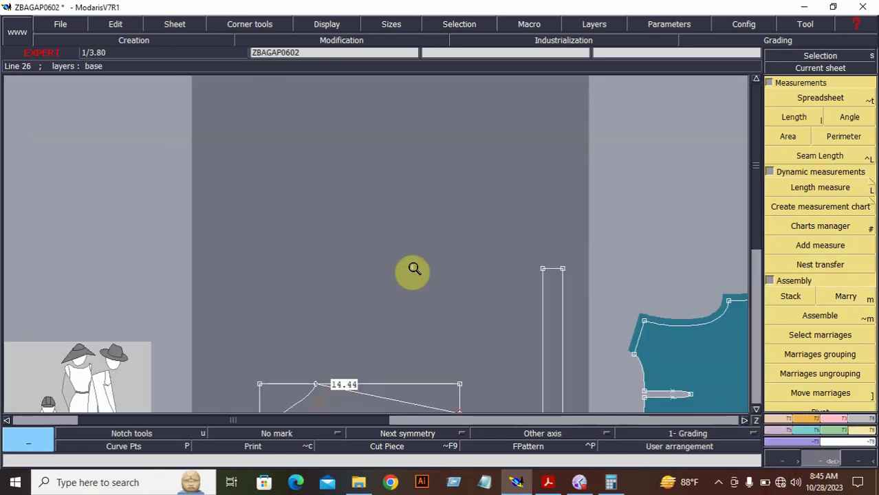
{"action": "left_click", "coordinate": [835, 418]}
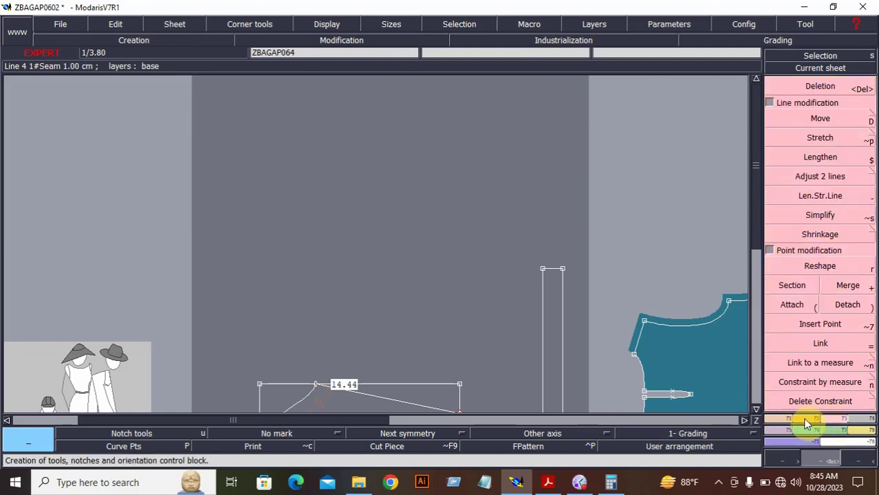
{"action": "left_click", "coordinate": [803, 418]}
{"action": "left_click", "coordinate": [819, 371]}
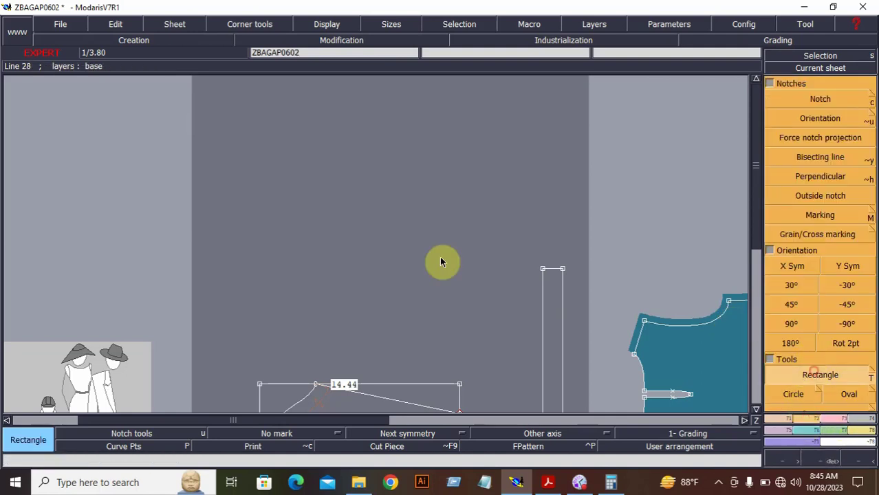
{"action": "left_click", "coordinate": [243, 161]}
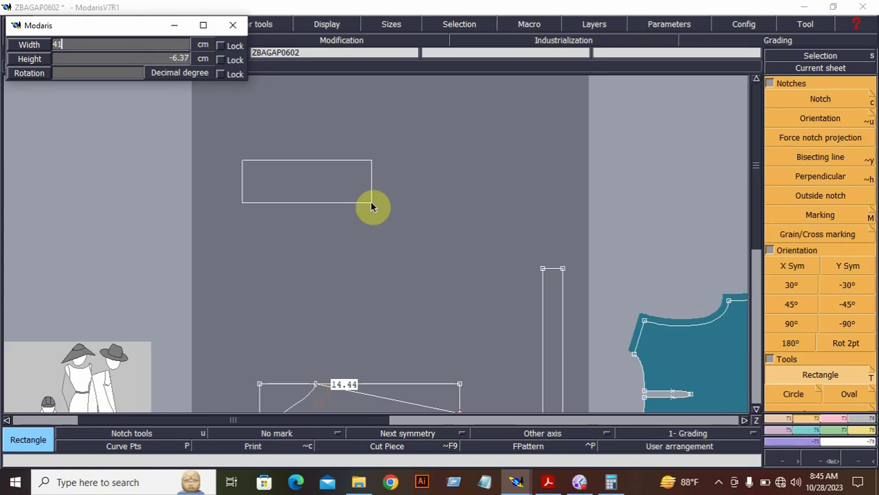
{"action": "key", "text": "Return"}
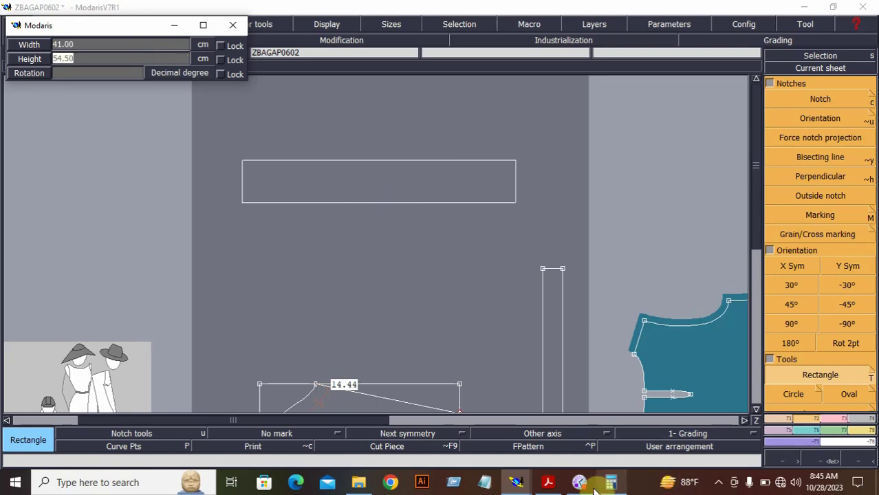
- Consult the measurement chart PDF, set the rectangle's height to 12.50 cm and place it
{"action": "left_click", "coordinate": [547, 485]}
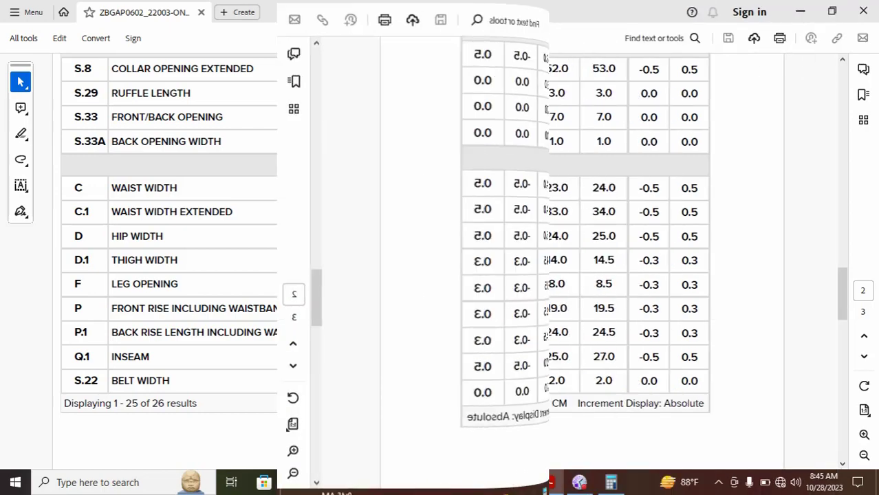
{"action": "mouse_move", "coordinate": [517, 483]}
{"action": "left_click", "coordinate": [556, 427]}
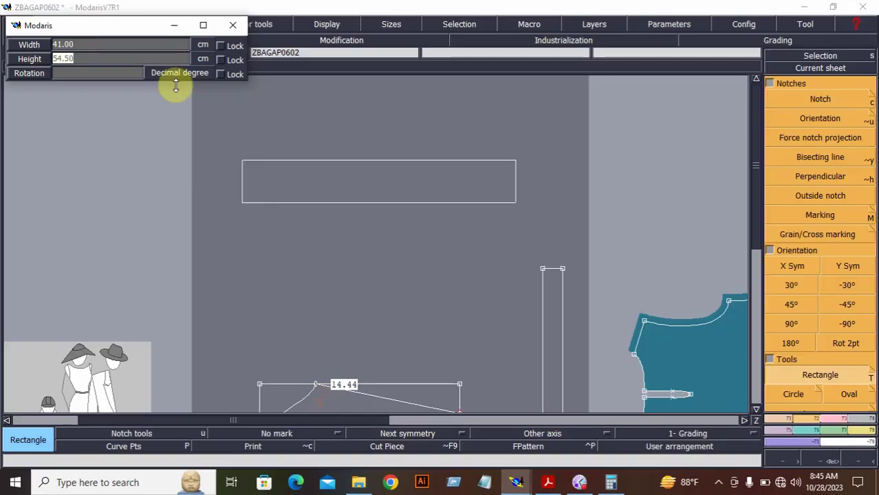
{"action": "type", "text": "12.50"}
{"action": "key", "text": "Return"}
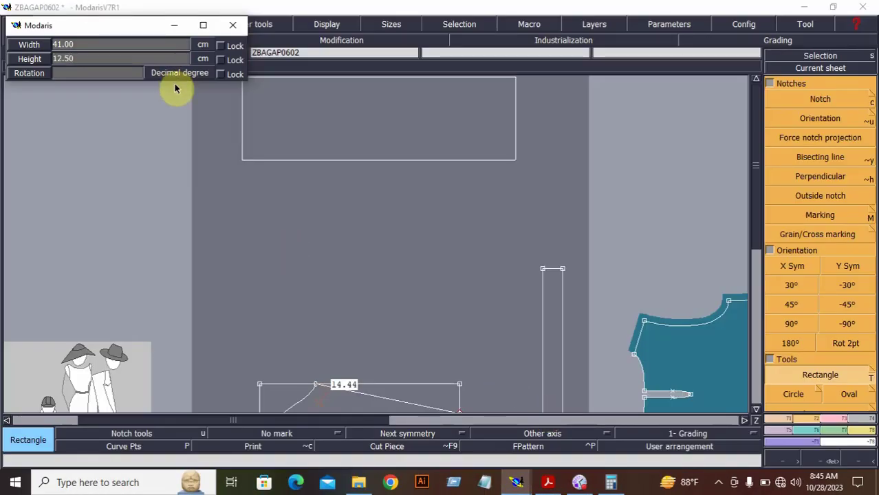
{"action": "left_click", "coordinate": [311, 186]}
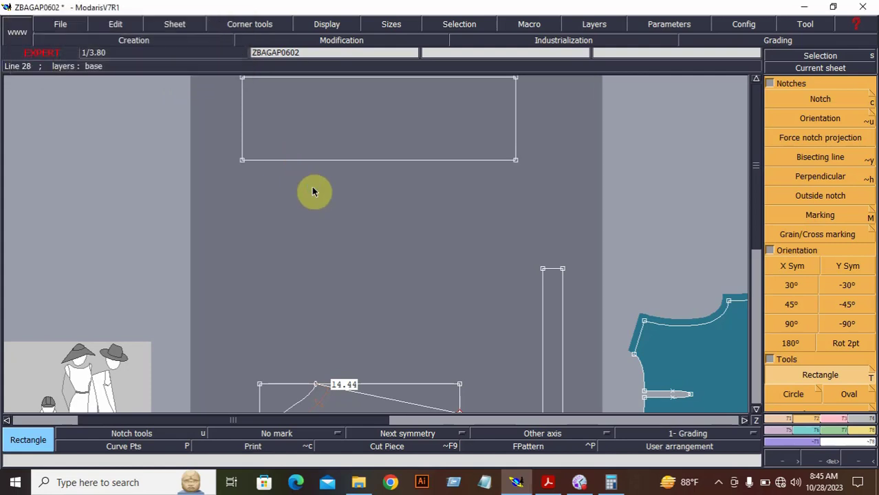
- Enlarge the new rectangle and check the leg opening for the shaded size in the measurement chart PDF
{"action": "key", "text": "8"}
{"action": "left_click", "coordinate": [818, 462]}
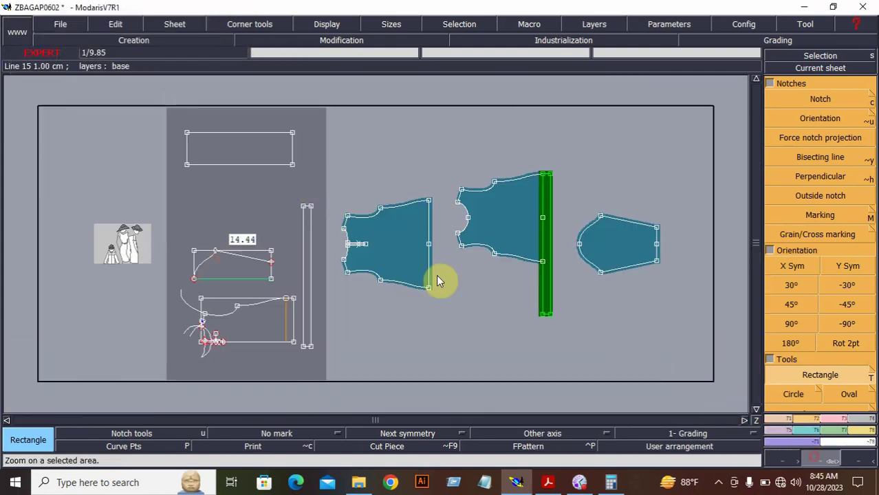
{"action": "left_click_drag", "start_coordinate": [155, 113], "coordinate": [212, 160]}
{"action": "left_click", "coordinate": [326, 204]}
{"action": "left_click", "coordinate": [88, 104]}
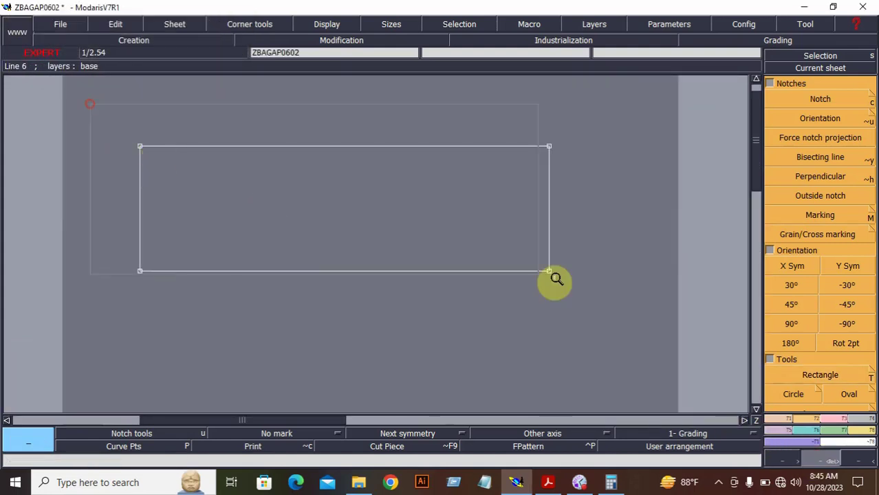
{"action": "left_click", "coordinate": [592, 301]}
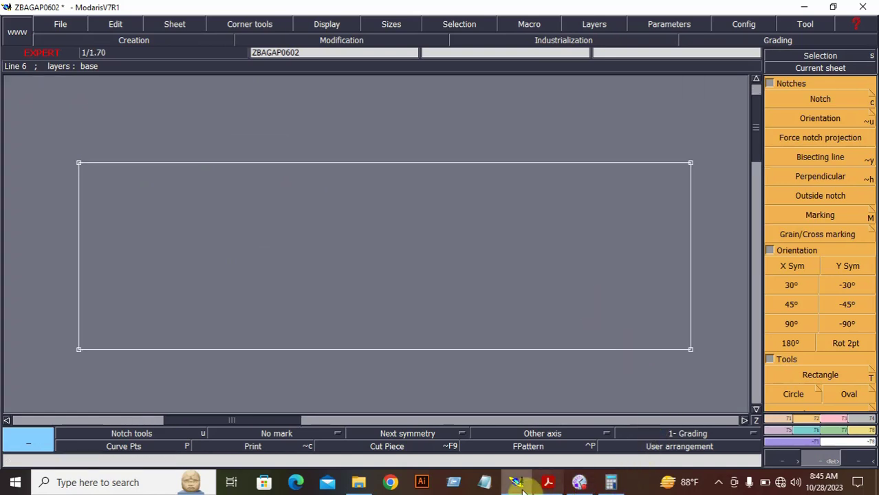
{"action": "left_click", "coordinate": [513, 444]}
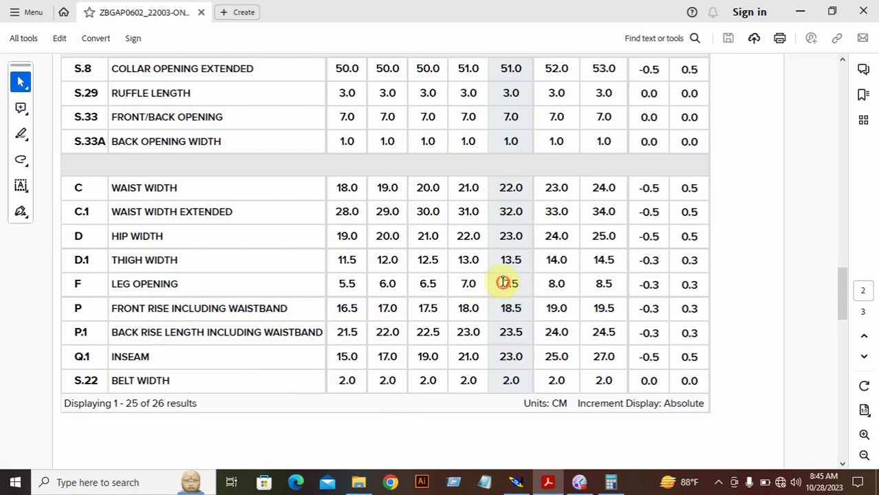
{"action": "left_click_drag", "start_coordinate": [504, 282], "coordinate": [534, 291]}
{"action": "left_click", "coordinate": [528, 290]}
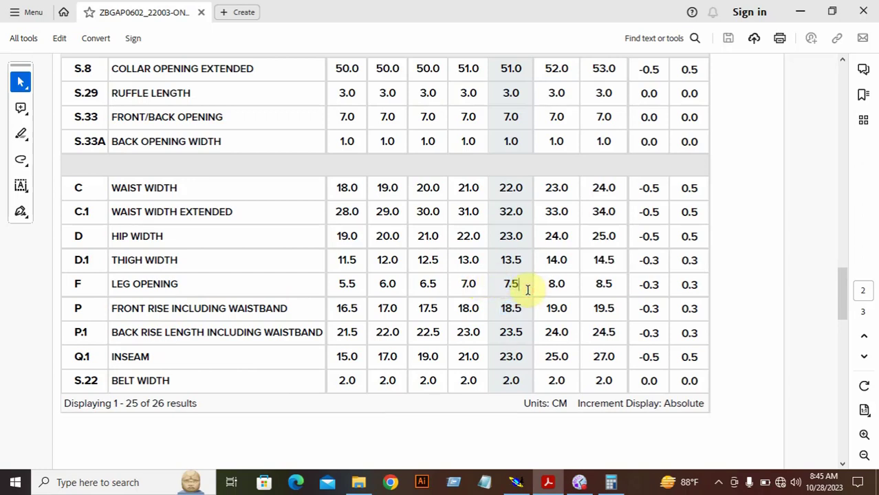
{"action": "left_click", "coordinate": [516, 483]}
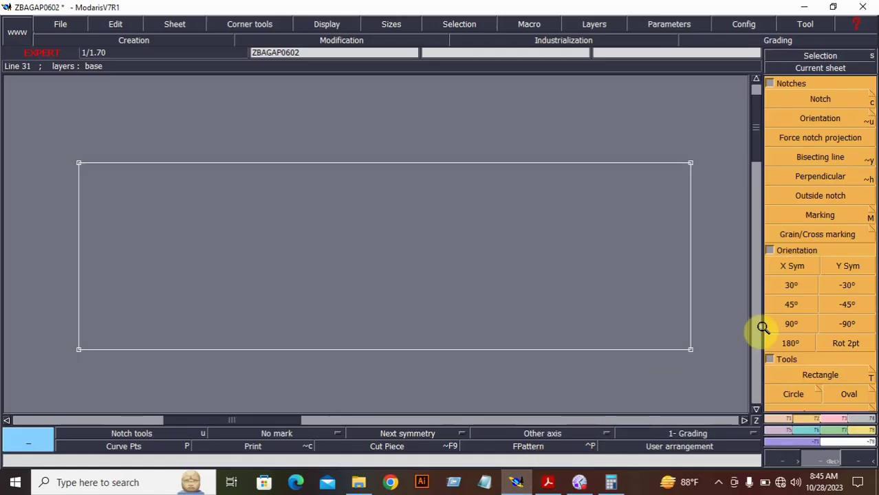
- Add a developed point on the rectangle's right edge, 6.50 cm up from its lower right corner
{"action": "left_click", "coordinate": [775, 419]}
{"action": "left_click", "coordinate": [818, 119]}
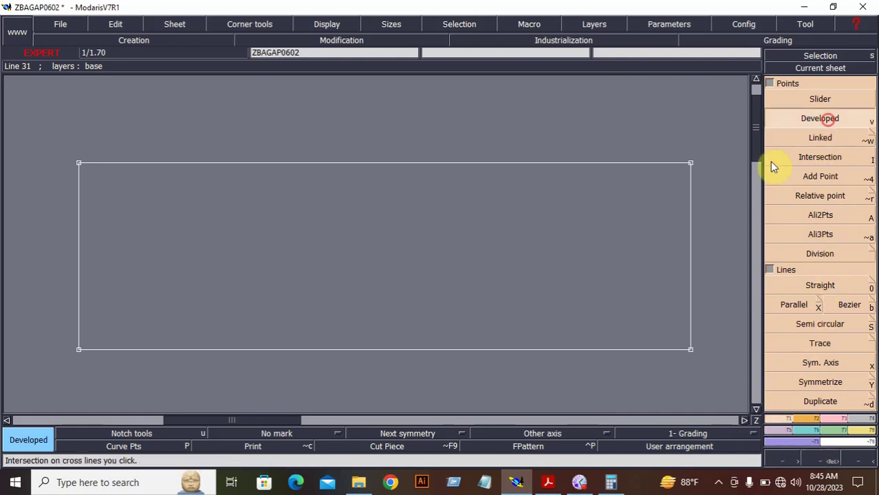
{"action": "left_click", "coordinate": [692, 350]}
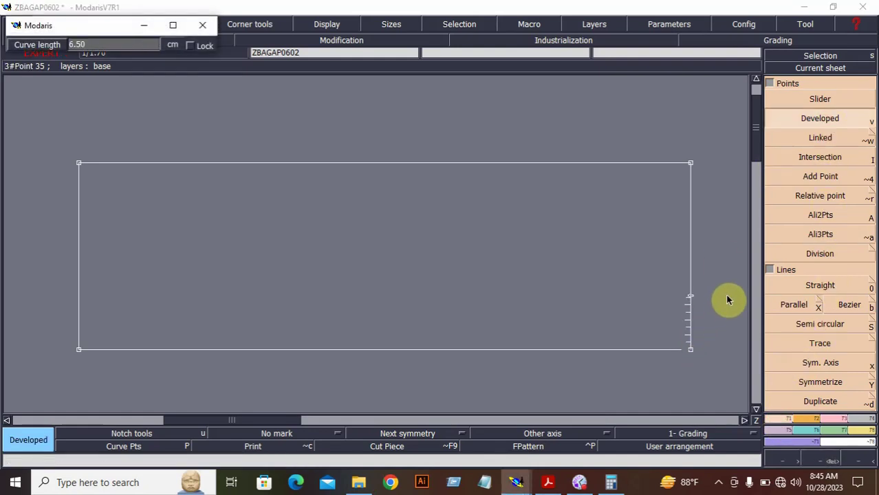
{"action": "left_click", "coordinate": [722, 269]}
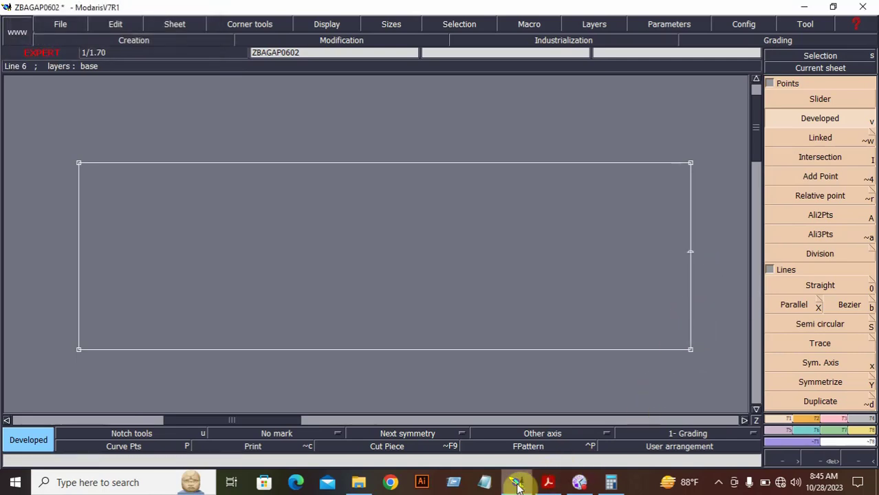
- Check the hip width in the measurement chart and create a parallel line 11.5 cm above the rectangle's lower edge
{"action": "left_click", "coordinate": [549, 482]}
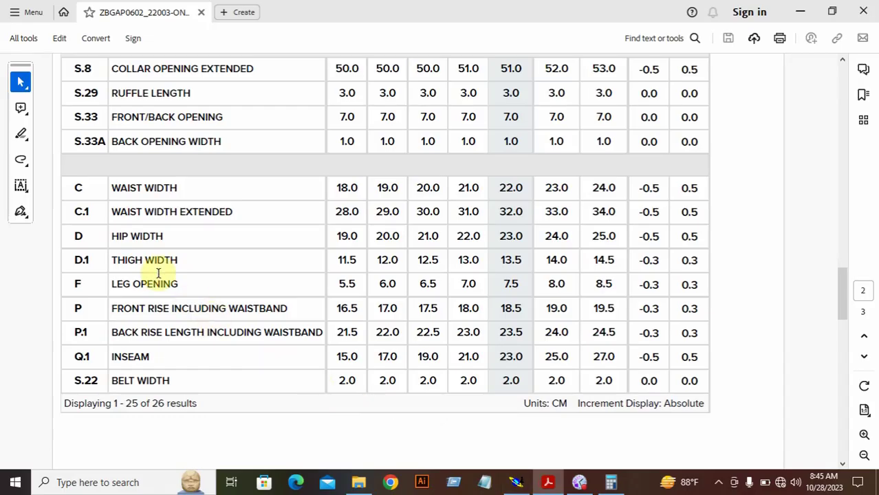
{"action": "double_click", "coordinate": [512, 236]}
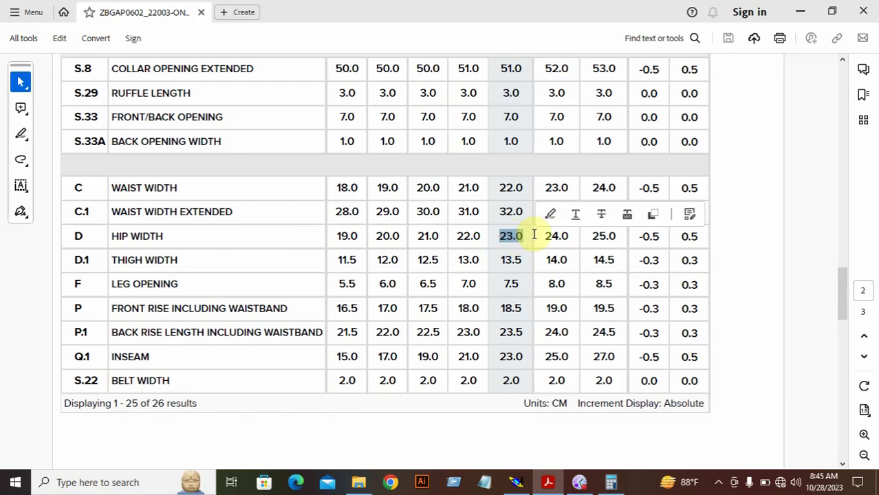
{"action": "left_click", "coordinate": [506, 236]}
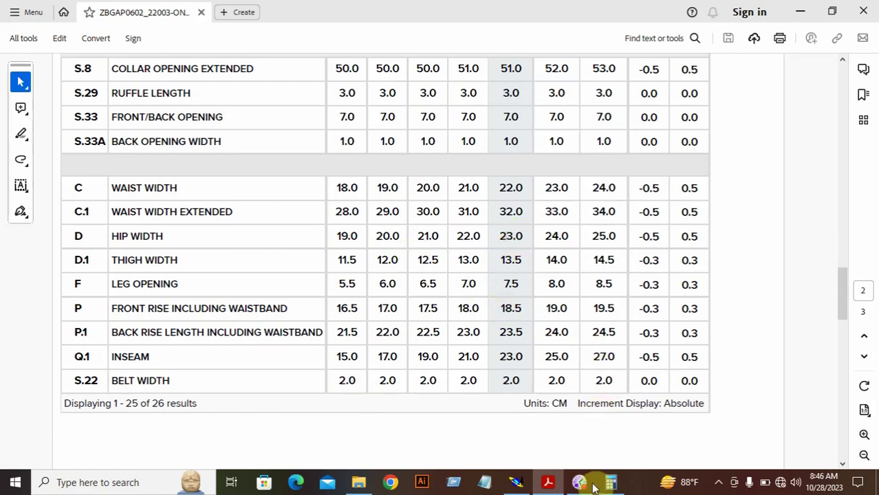
{"action": "left_click", "coordinate": [517, 482]}
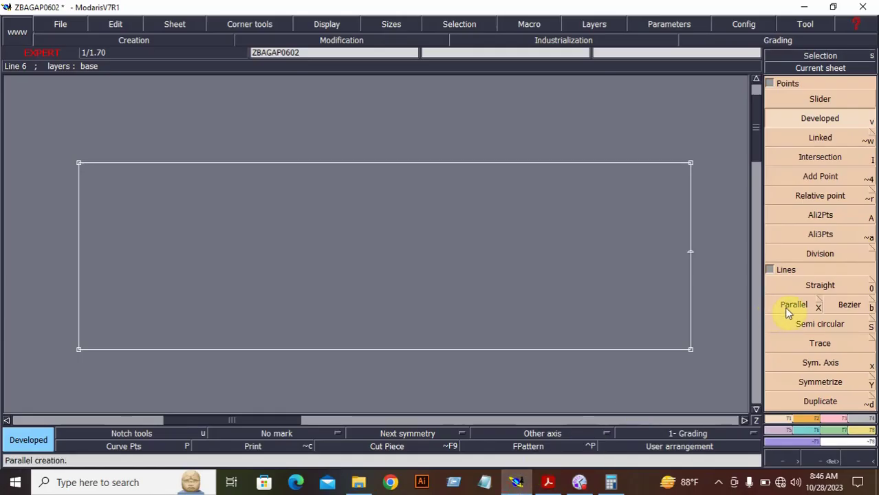
{"action": "left_click", "coordinate": [784, 307]}
{"action": "left_click", "coordinate": [403, 339]}
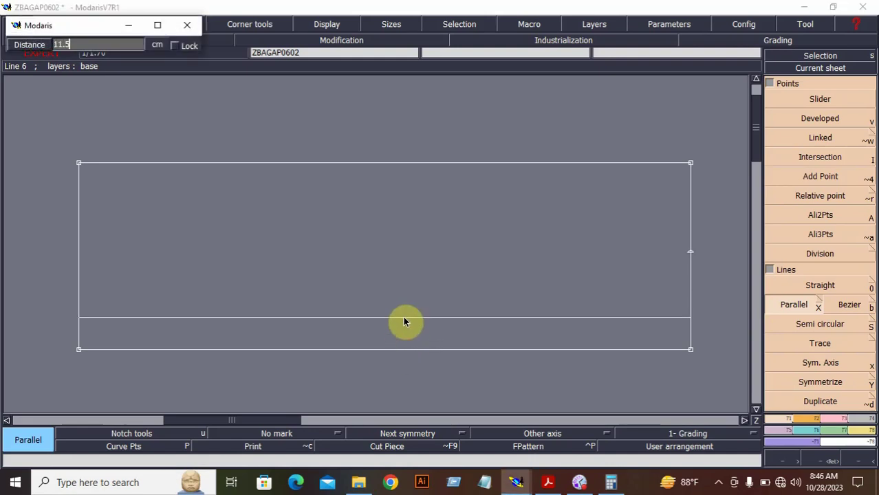
{"action": "key", "text": "Return"}
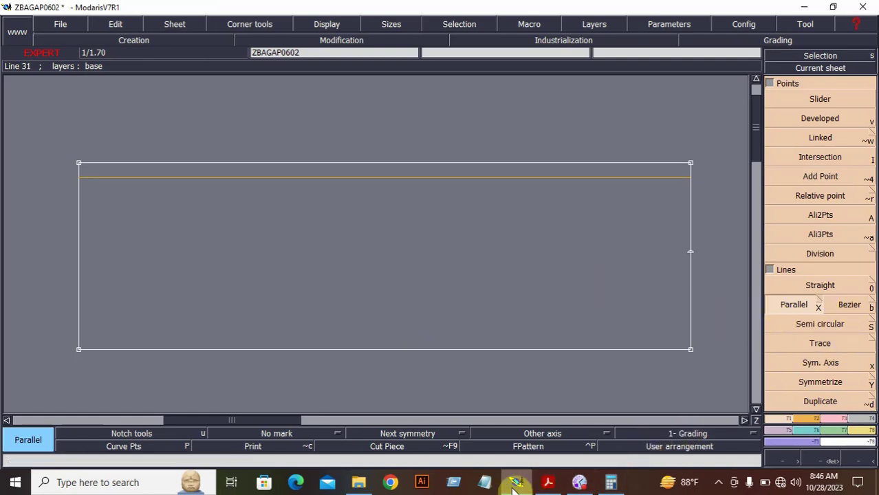
- Check the inseam in the measurement chart PDF and draw a 23.00 cm line from the right-edge point to the rectangle's upper edge
{"action": "mouse_move", "coordinate": [515, 488]}
{"action": "left_click", "coordinate": [548, 482]}
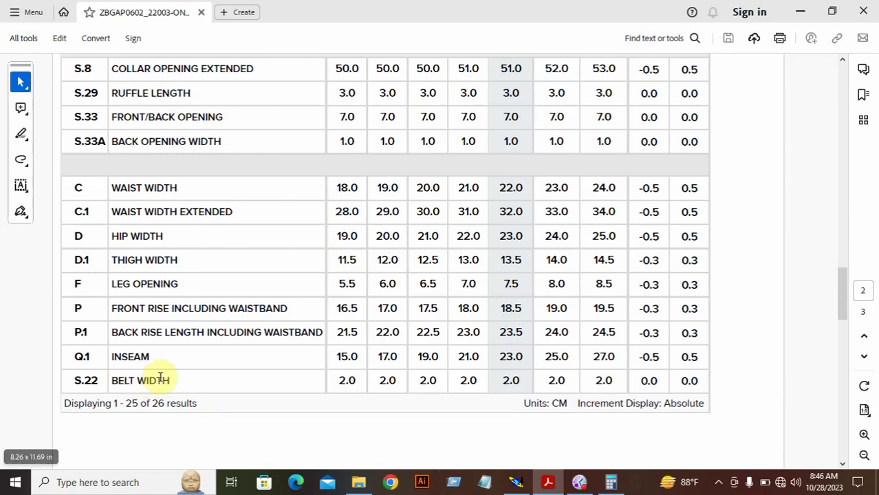
{"action": "left_click_drag", "start_coordinate": [499, 357], "coordinate": [517, 360]}
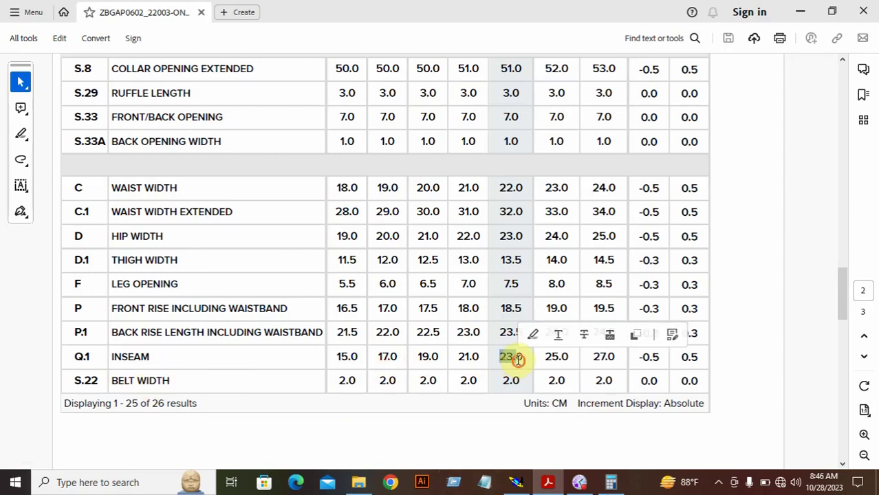
{"action": "left_click", "coordinate": [516, 483]}
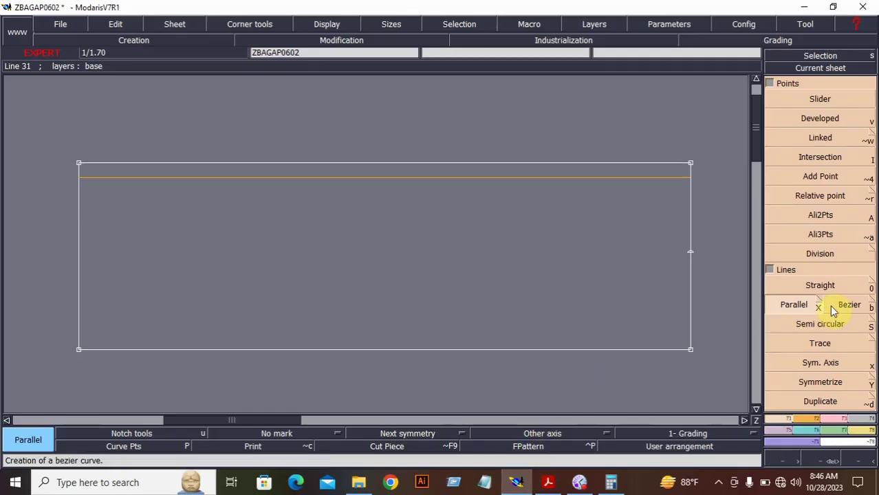
{"action": "left_click", "coordinate": [831, 309]}
{"action": "left_click", "coordinate": [690, 249]}
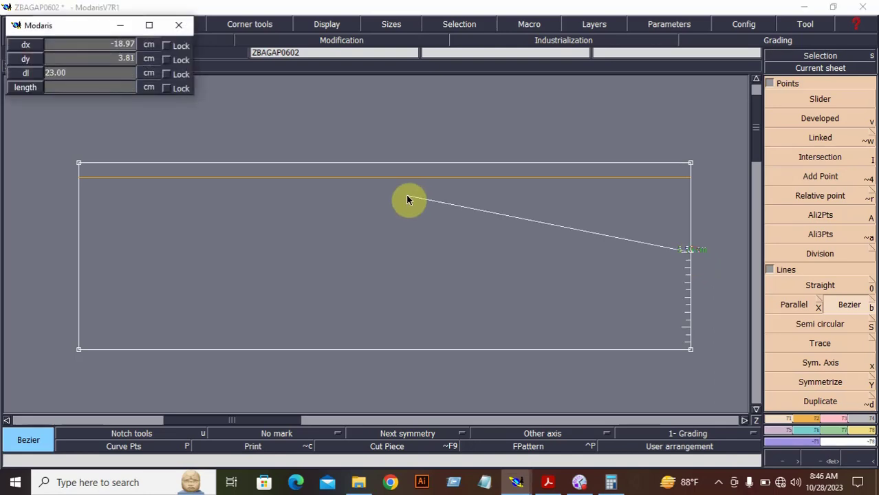
{"action": "key", "text": "Return"}
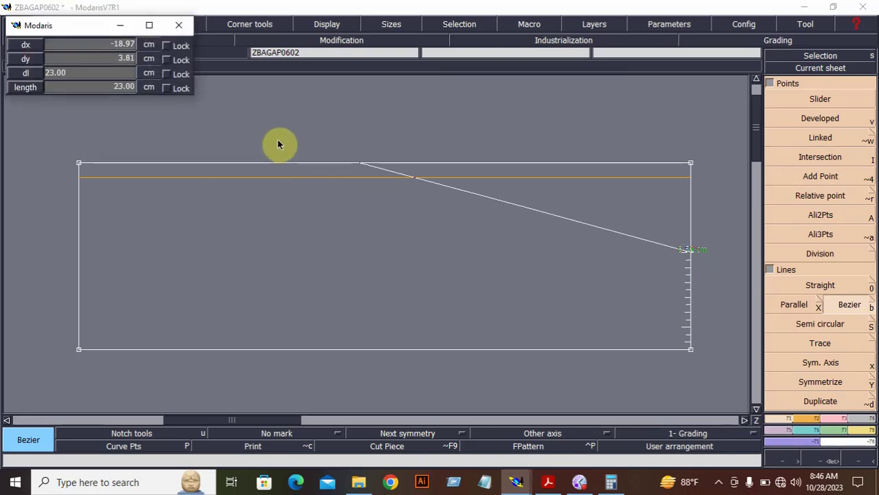
{"action": "middle_click", "coordinate": [278, 166]}
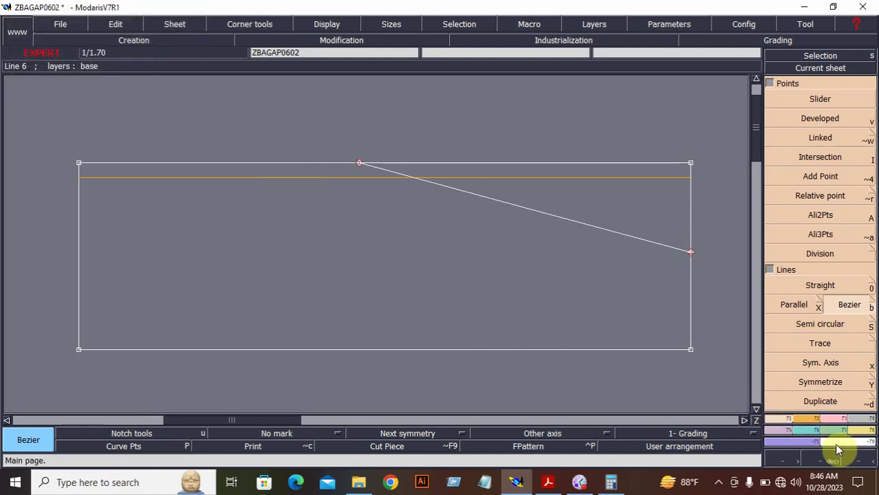
- Measure the length of the rectangle's lower edge with Length measure, then remove the measurement
{"action": "left_click", "coordinate": [856, 461]}
{"action": "left_click_drag", "start_coordinate": [197, 173], "coordinate": [555, 333]}
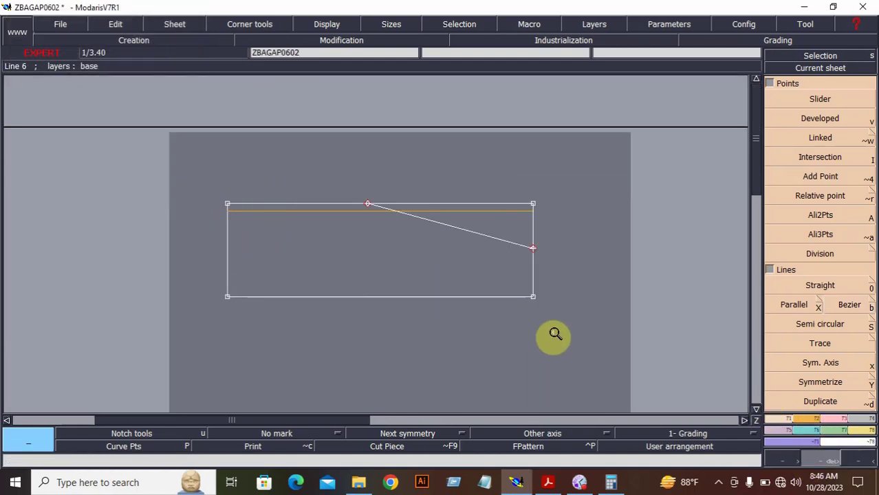
{"action": "left_click", "coordinate": [866, 436]}
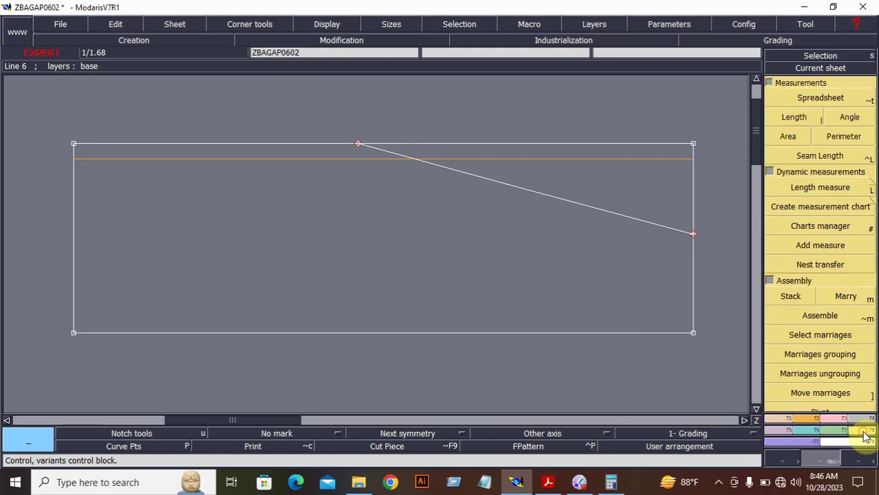
{"action": "left_click", "coordinate": [844, 189]}
{"action": "left_click", "coordinate": [509, 332]}
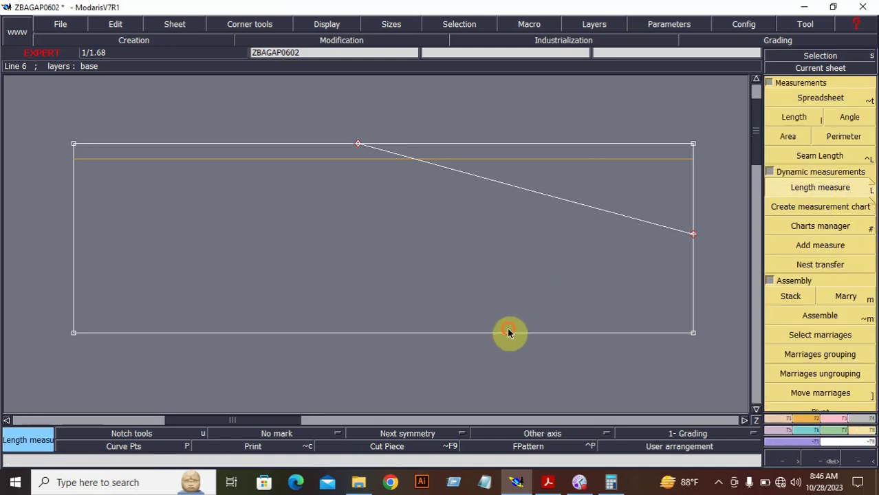
{"action": "left_click", "coordinate": [414, 376]}
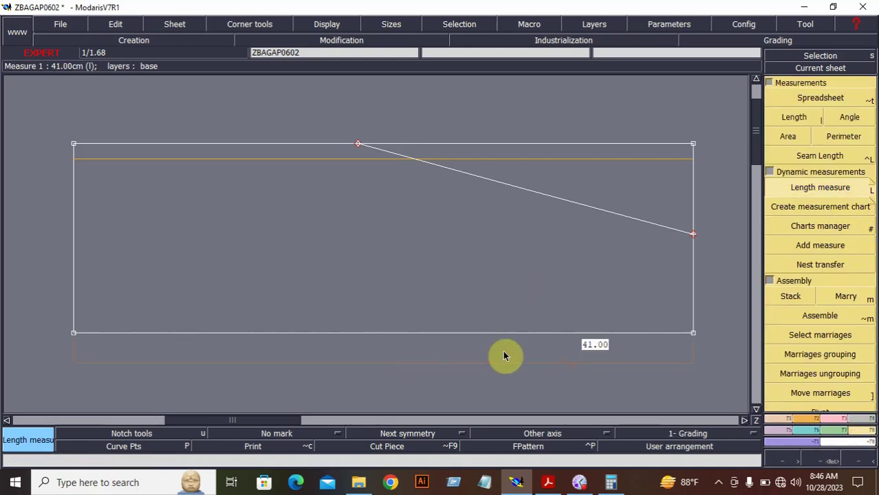
{"action": "right_click", "coordinate": [570, 321]}
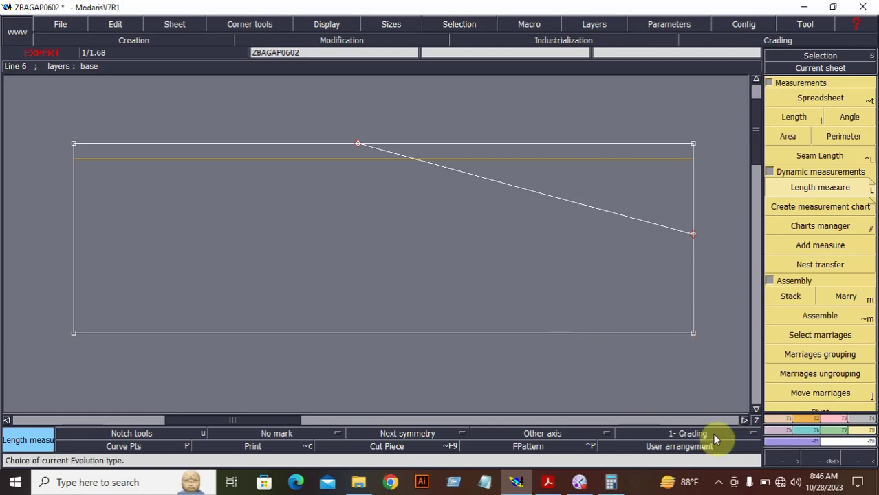
- Look up the front rise including waistband for the shaded size in the measurement chart PDF and review the remaining dimensions
{"action": "left_click", "coordinate": [548, 486]}
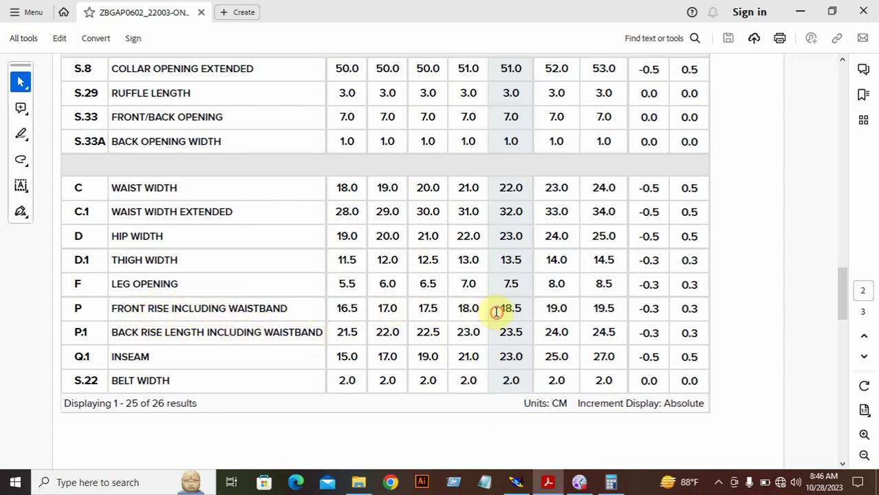
{"action": "left_click", "coordinate": [525, 309]}
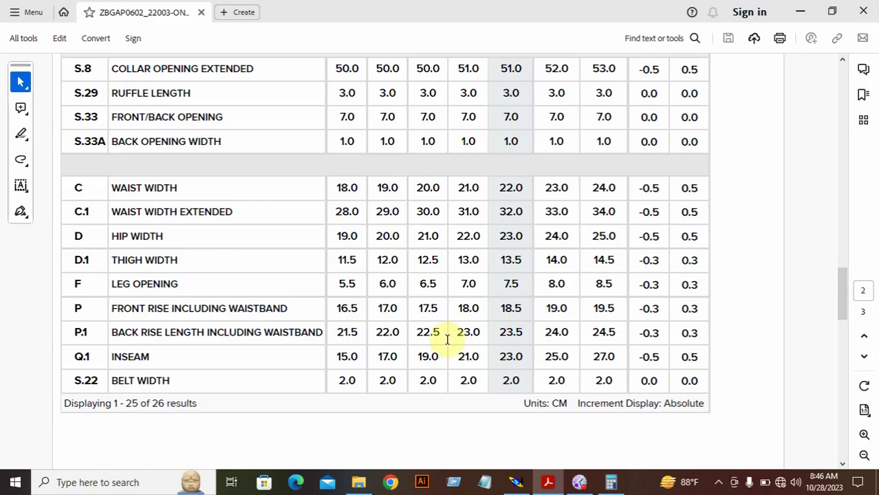
{"action": "scroll", "coordinate": [428, 395], "scroll_direction": "down", "scroll_amount": 2}
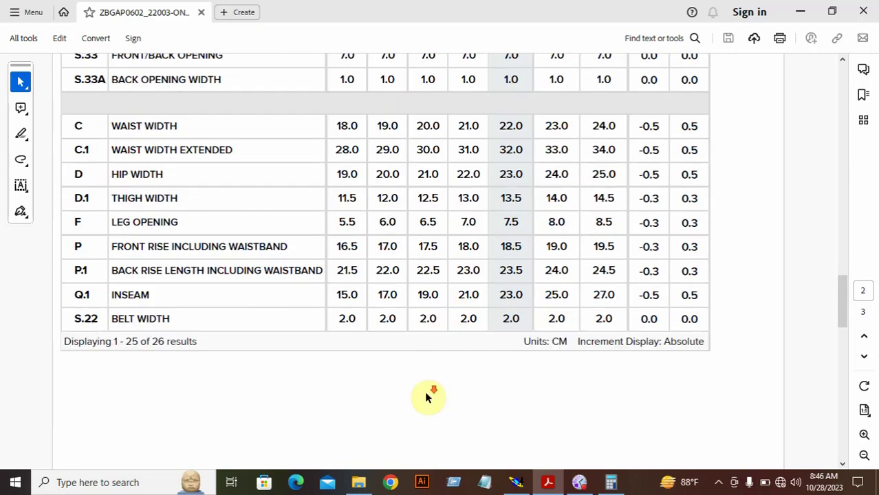
{"action": "scroll", "coordinate": [428, 387], "scroll_direction": "up", "scroll_amount": 5}
{"action": "scroll", "coordinate": [428, 391], "scroll_direction": "down", "scroll_amount": 15}
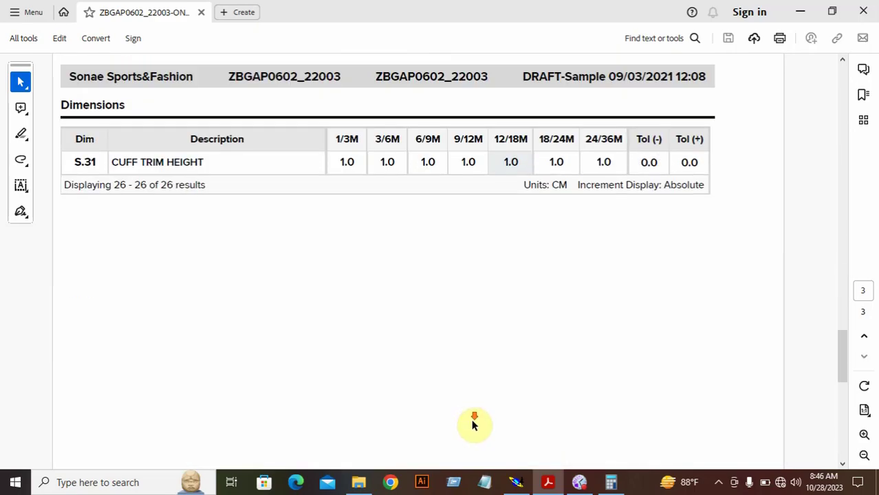
{"action": "scroll", "coordinate": [485, 434], "scroll_direction": "up", "scroll_amount": 20}
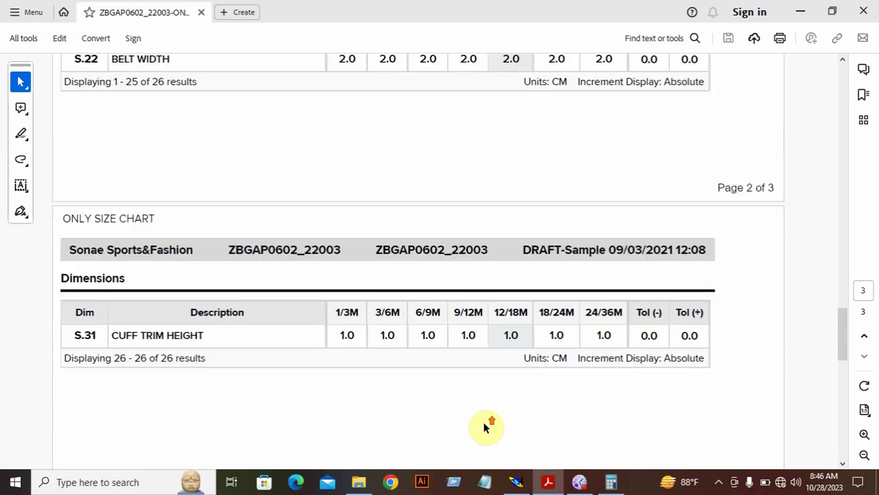
- Examine the trousers' waistband and rise seam up close in the garment sketch on the PDF's first page
{"action": "scroll", "coordinate": [485, 423], "scroll_direction": "up", "scroll_amount": 20}
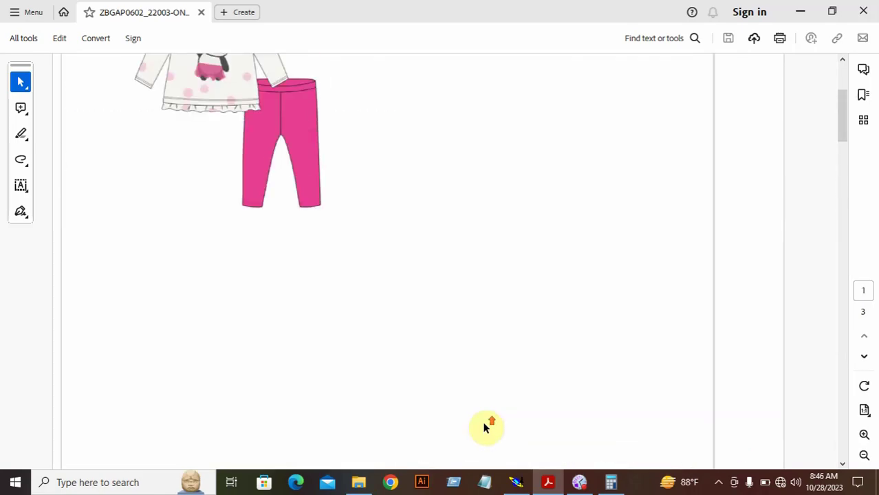
{"action": "scroll", "coordinate": [324, 311], "scroll_direction": "up", "scroll_amount": 10, "text": "ctrl"}
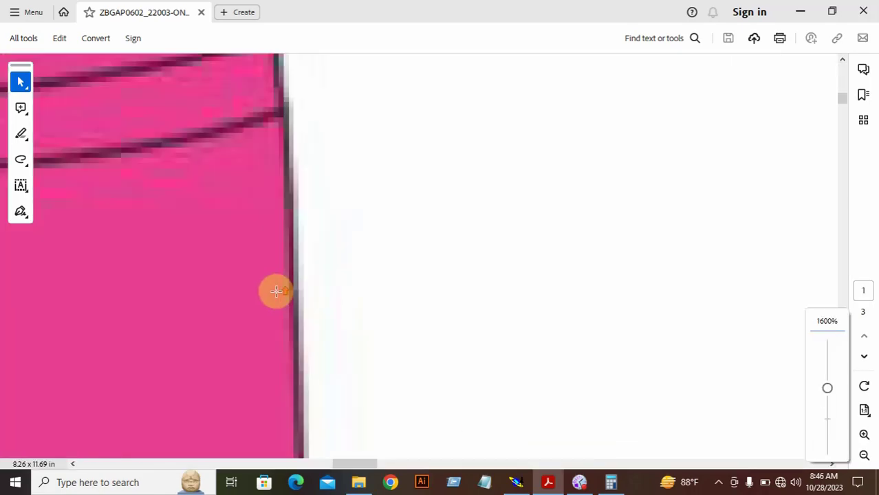
{"action": "scroll", "coordinate": [259, 302], "scroll_direction": "down", "scroll_amount": 4, "text": "ctrl"}
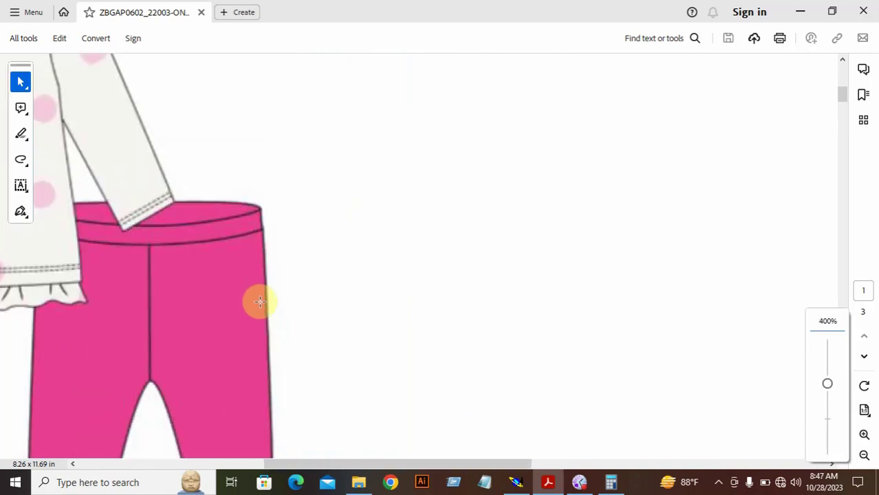
{"action": "scroll", "coordinate": [258, 302], "scroll_direction": "down", "scroll_amount": 3, "text": "ctrl"}
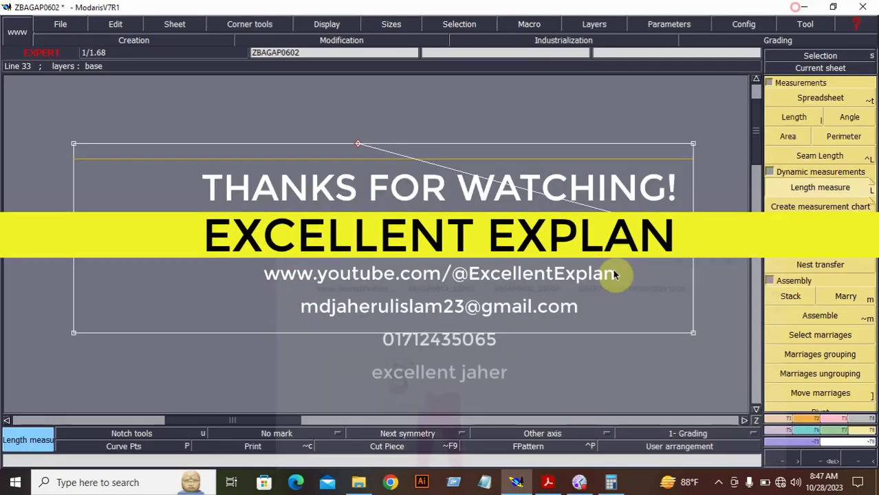
- Recheck the front rise including waistband for size 12/18M in the measurement chart PDF, then return to Modaris
{"action": "left_click", "coordinate": [546, 486]}
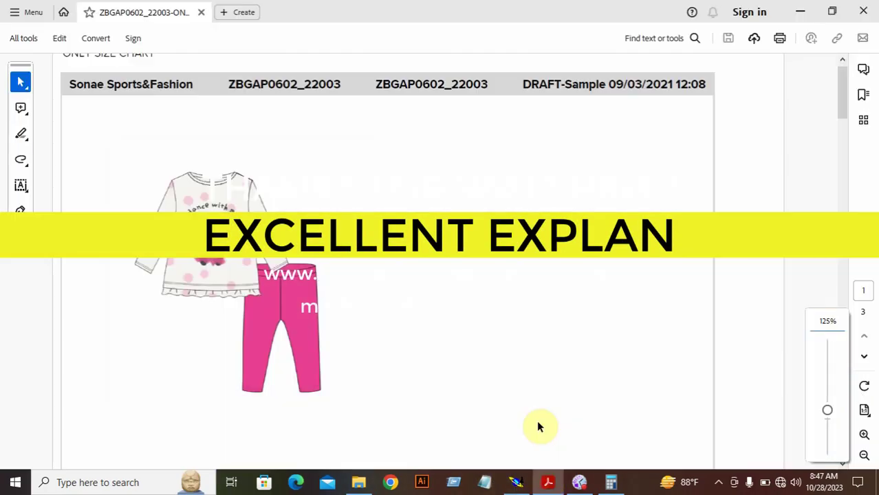
{"action": "scroll", "coordinate": [539, 424], "scroll_direction": "down", "scroll_amount": 15}
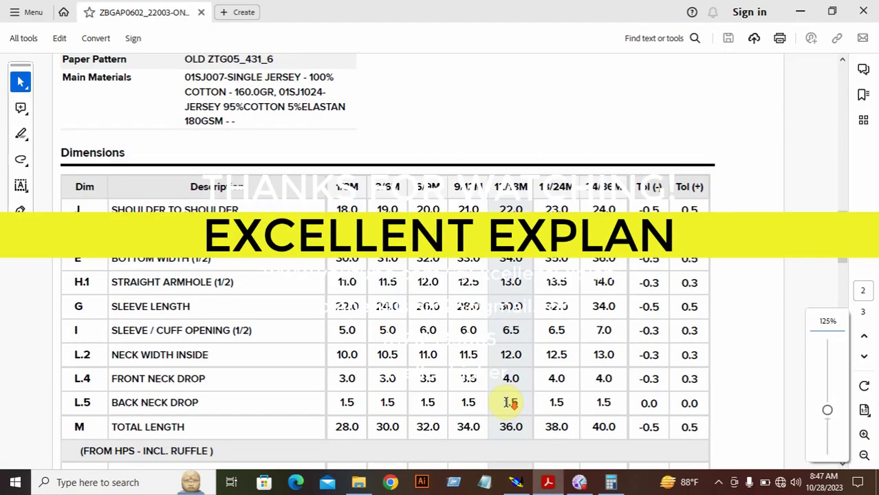
{"action": "scroll", "coordinate": [511, 405], "scroll_direction": "down", "scroll_amount": 6}
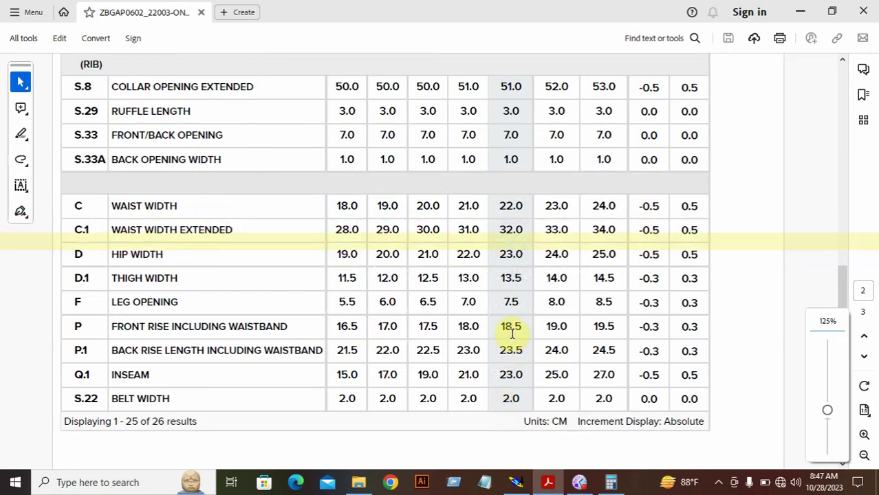
{"action": "left_click", "coordinate": [512, 333]}
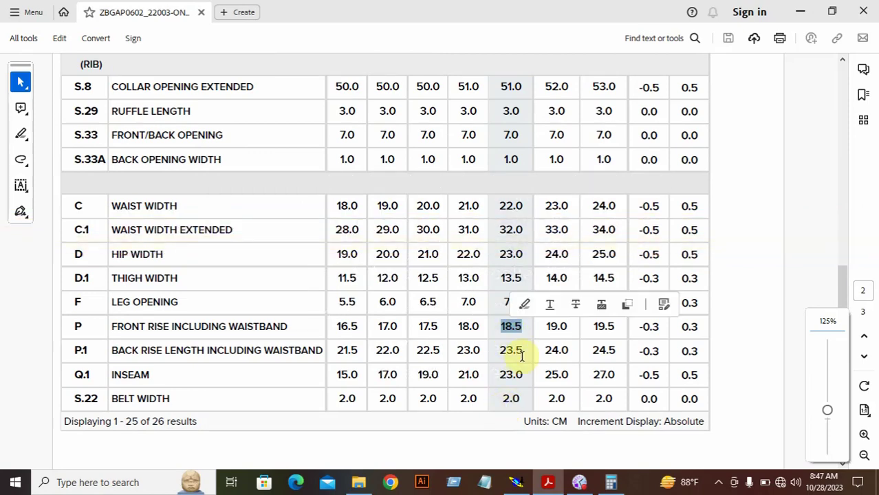
{"action": "left_click", "coordinate": [802, 12]}
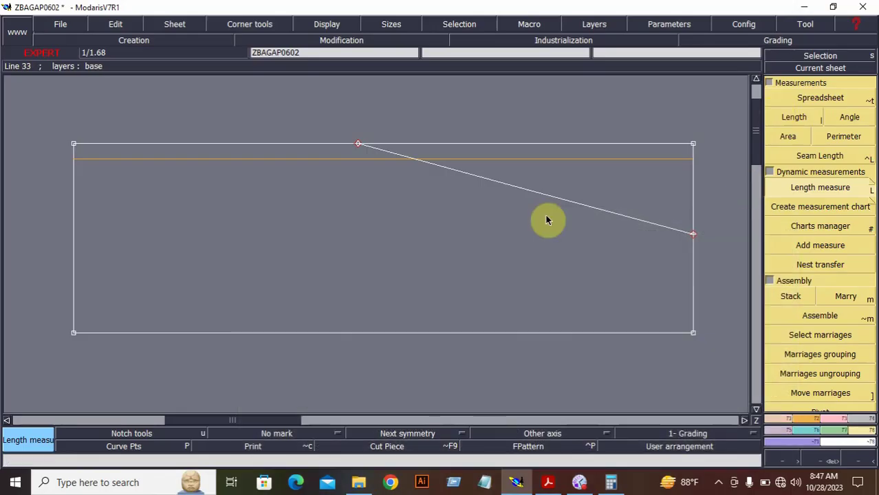
- Draw a two-segment Bezier rise line about 16.3 cm long from the inseam's upper end, through the 11.5 cm parallel line, to just below it
{"action": "left_click", "coordinate": [787, 417]}
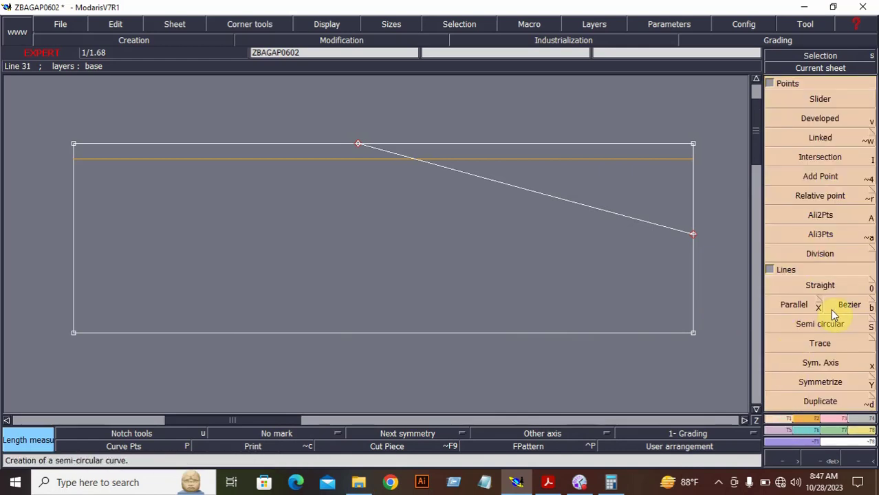
{"action": "left_click", "coordinate": [834, 311]}
{"action": "left_click", "coordinate": [356, 146]}
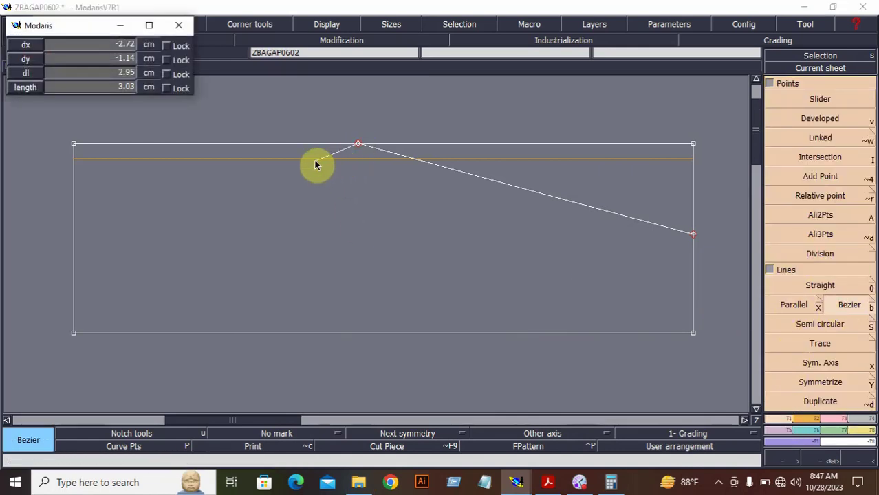
{"action": "left_click", "coordinate": [283, 160]}
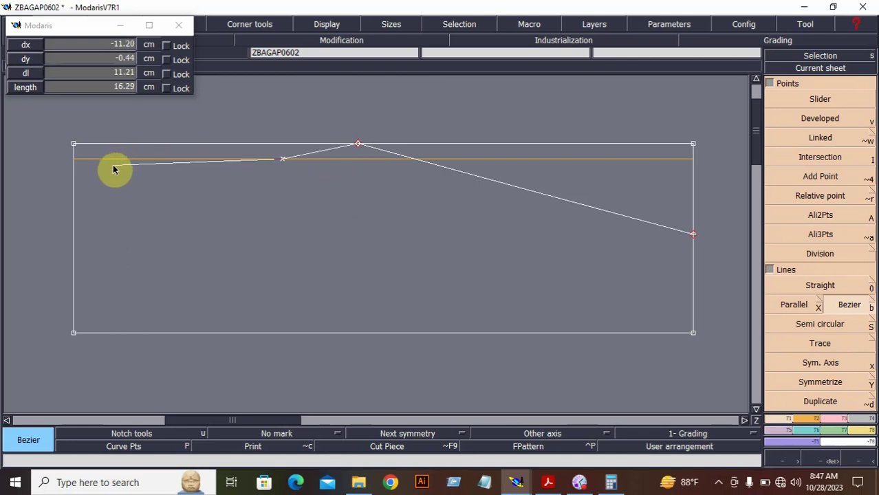
{"action": "left_click", "coordinate": [114, 168]}
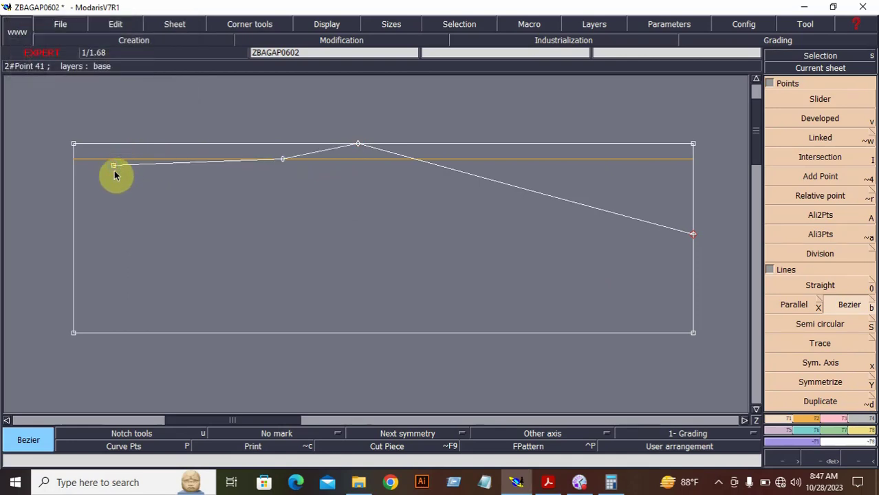
- Display the curve handles and reshape the rise line's segment between the upper edge and the parallel line into a smooth concave crotch curve
{"action": "left_click", "coordinate": [820, 462]}
{"action": "left_click", "coordinate": [88, 109]}
{"action": "left_click", "coordinate": [411, 225]}
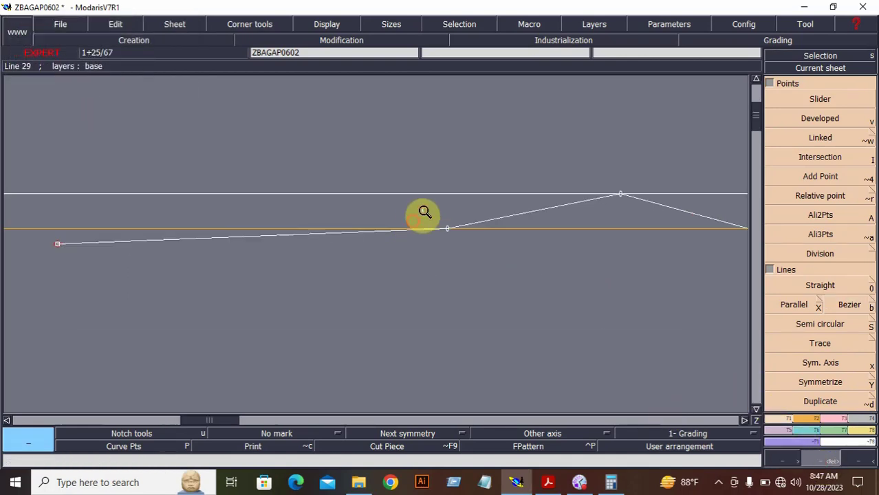
{"action": "left_click", "coordinate": [344, 26]}
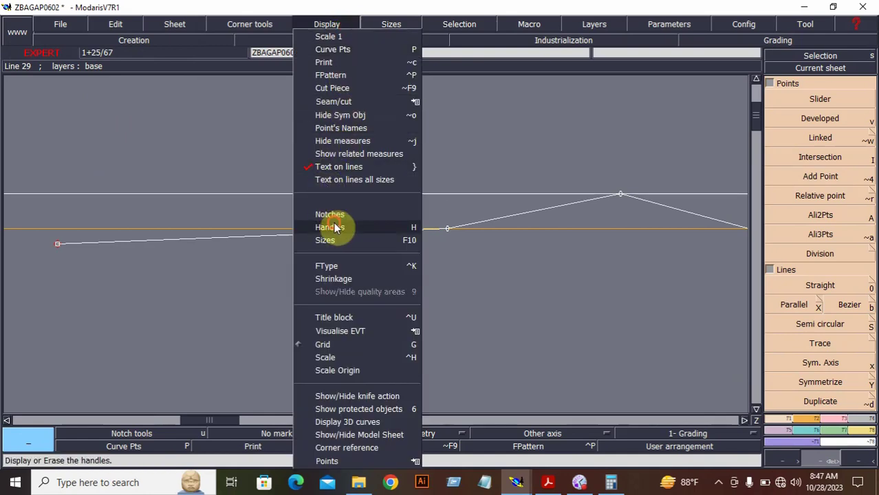
{"action": "left_click", "coordinate": [334, 228]}
{"action": "left_click", "coordinate": [837, 419]}
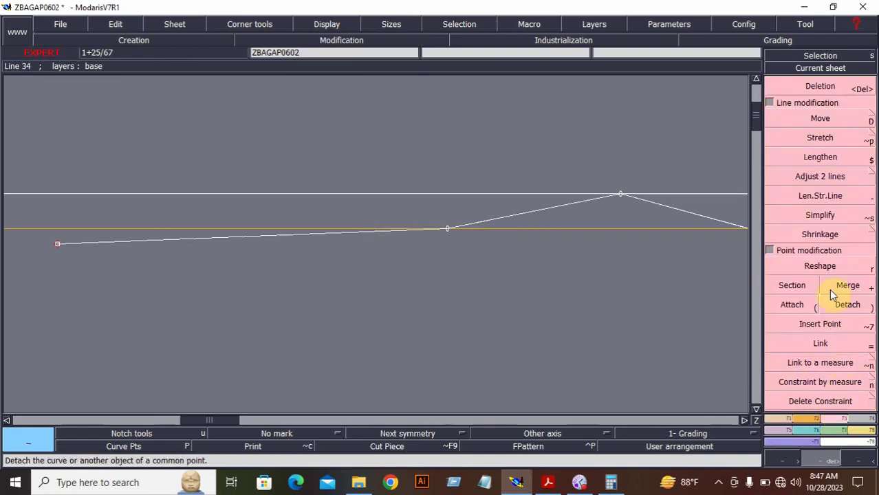
{"action": "left_click", "coordinate": [821, 262]}
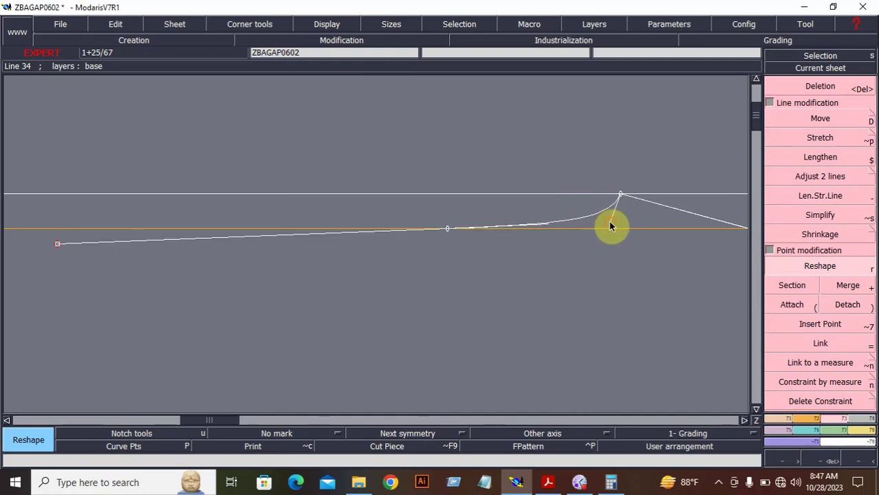
{"action": "left_click", "coordinate": [539, 227]}
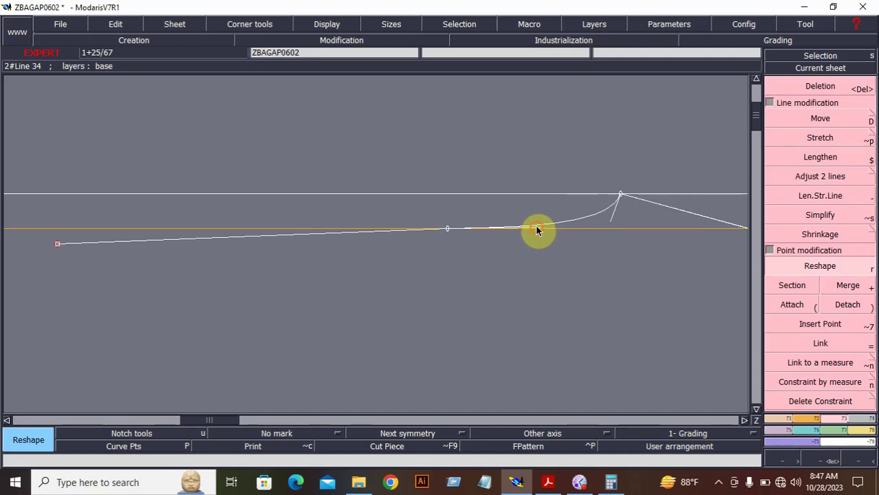
{"action": "left_click", "coordinate": [538, 229]}
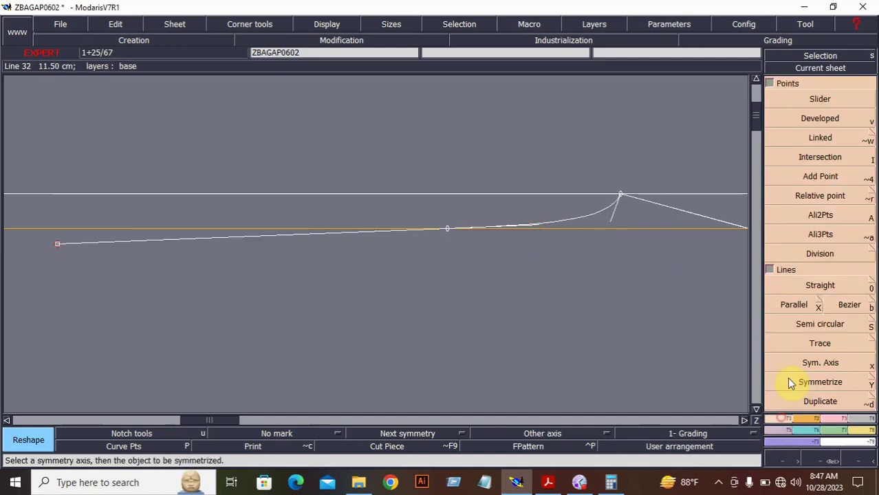
{"action": "left_click", "coordinate": [826, 139]}
{"action": "left_click", "coordinate": [828, 118]}
{"action": "left_click", "coordinate": [620, 198]}
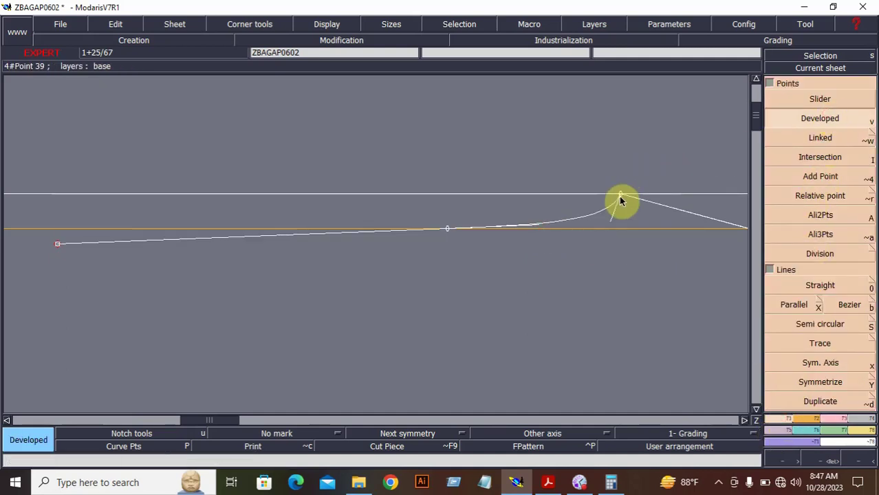
{"action": "left_click", "coordinate": [557, 231]}
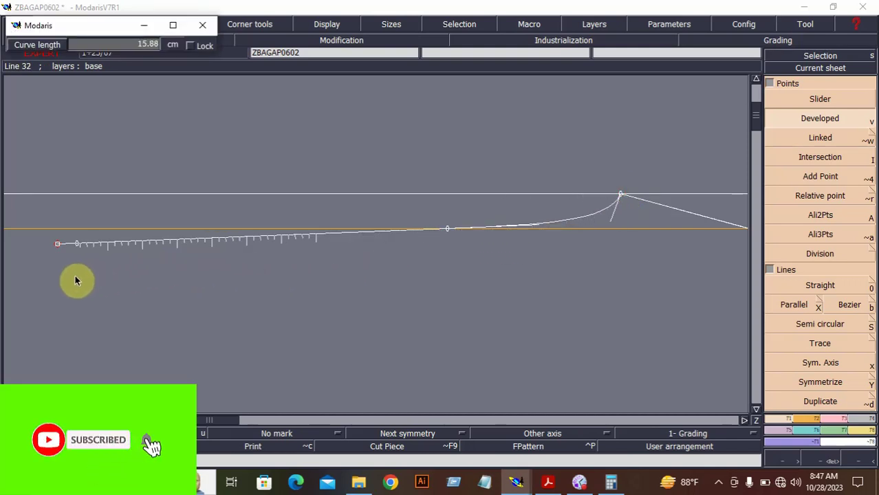
{"action": "left_click", "coordinate": [262, 287]}
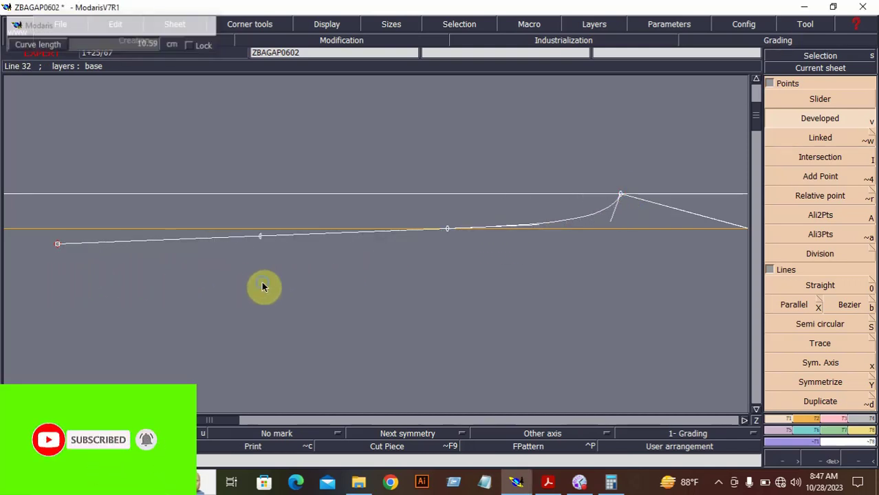
- Reshape the front rise line by moving its waist-side end point outward about 6 cm, beyond the base rectangle's short edge
{"action": "left_click", "coordinate": [859, 452]}
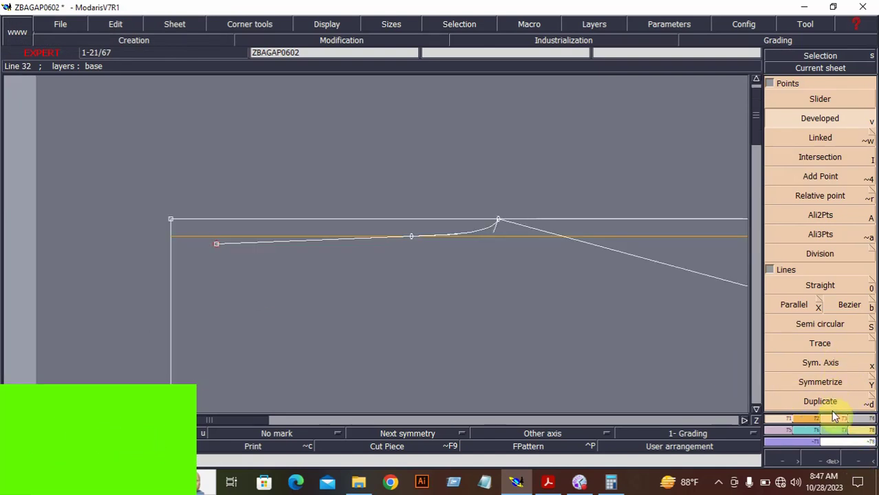
{"action": "left_click", "coordinate": [833, 417]}
{"action": "left_click", "coordinate": [822, 268]}
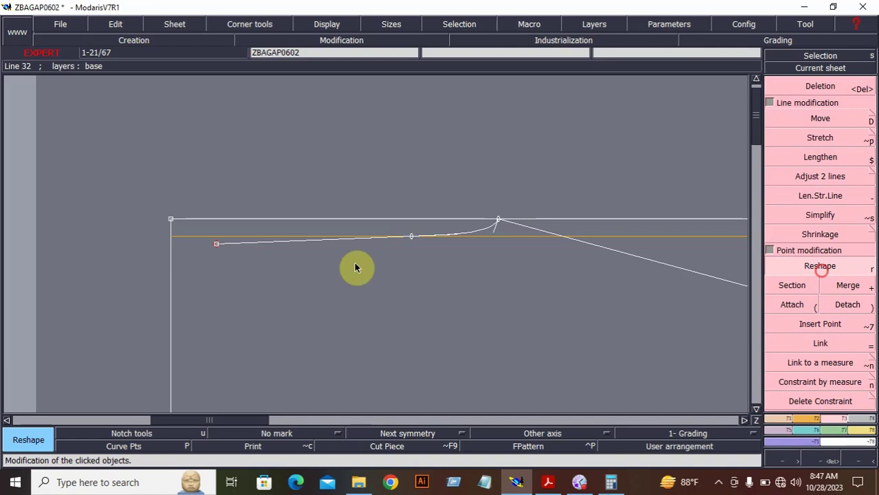
{"action": "left_click", "coordinate": [216, 245]}
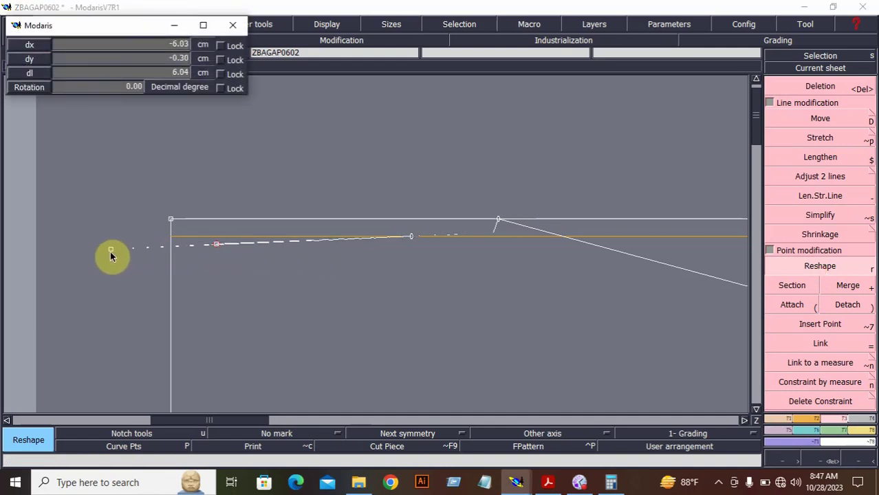
{"action": "left_click", "coordinate": [108, 245]}
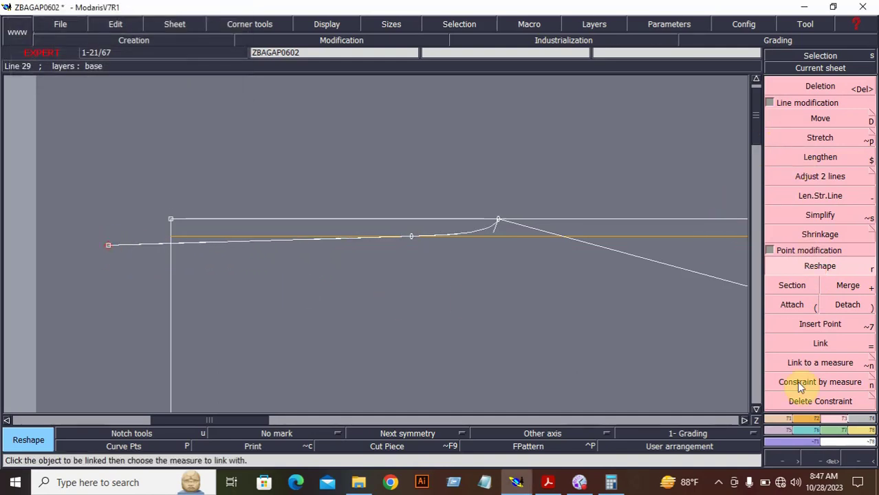
- Place a developed point on the front rise line at a curve length of 18.50 cm from the crotch point
{"action": "left_click", "coordinate": [779, 419]}
{"action": "left_click", "coordinate": [821, 136]}
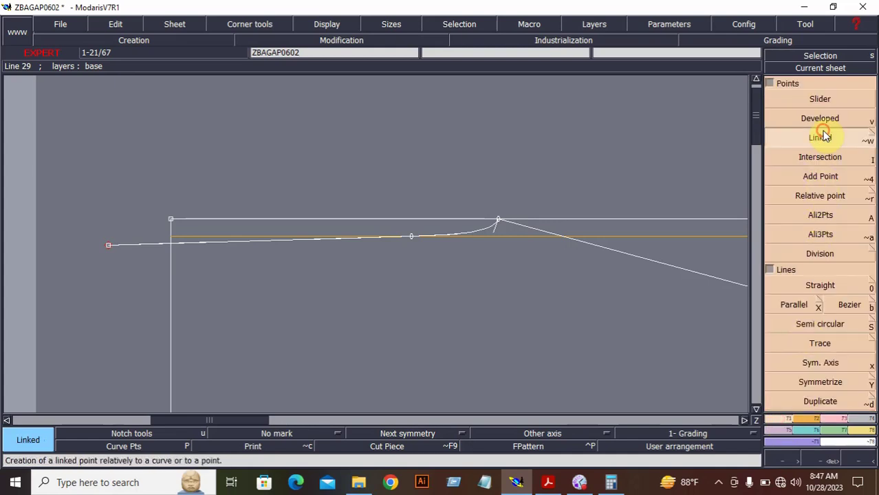
{"action": "left_click", "coordinate": [821, 120]}
{"action": "left_click", "coordinate": [499, 222]}
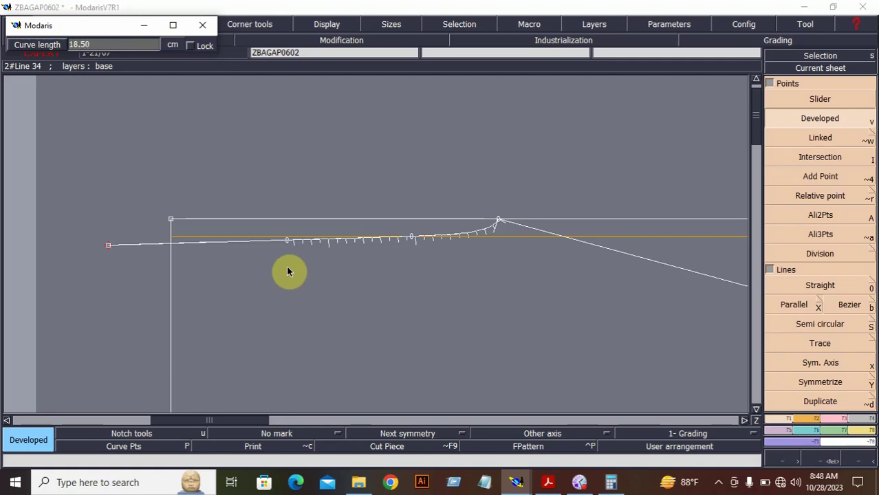
{"action": "key", "text": "Return"}
{"action": "left_click", "coordinate": [323, 304]}
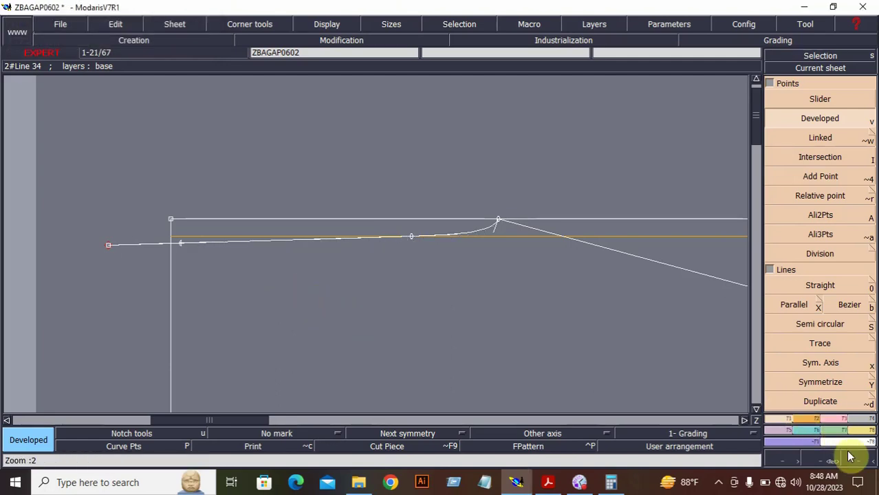
- Draw a Bezier waistline about 11 cm long from the developed rise point to the base rectangle's lower waist-side corner
{"action": "left_click", "coordinate": [849, 460]}
{"action": "left_click", "coordinate": [841, 462]}
{"action": "mouse_move", "coordinate": [183, 201]}
{"action": "left_mouse_down"}
{"action": "mouse_move", "coordinate": [257, 256]}
{"action": "mouse_move", "coordinate": [639, 386]}
{"action": "left_mouse_up"}
{"action": "left_click", "coordinate": [850, 305]}
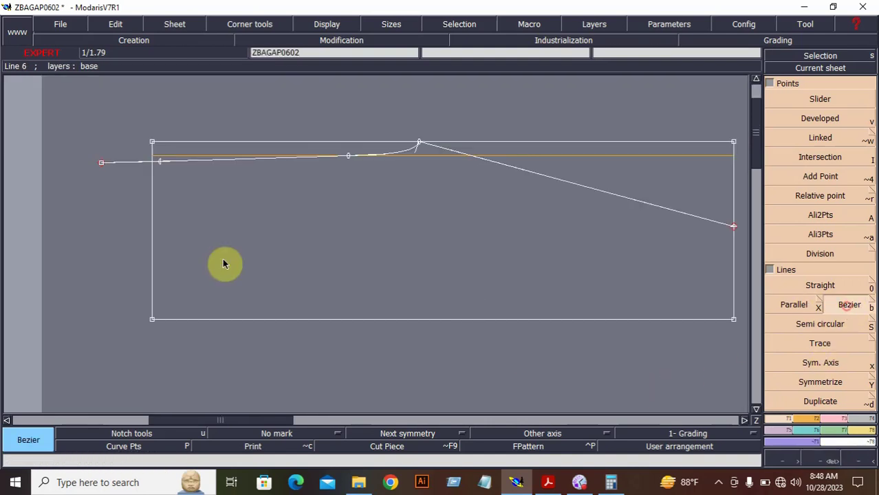
{"action": "left_click", "coordinate": [162, 167]}
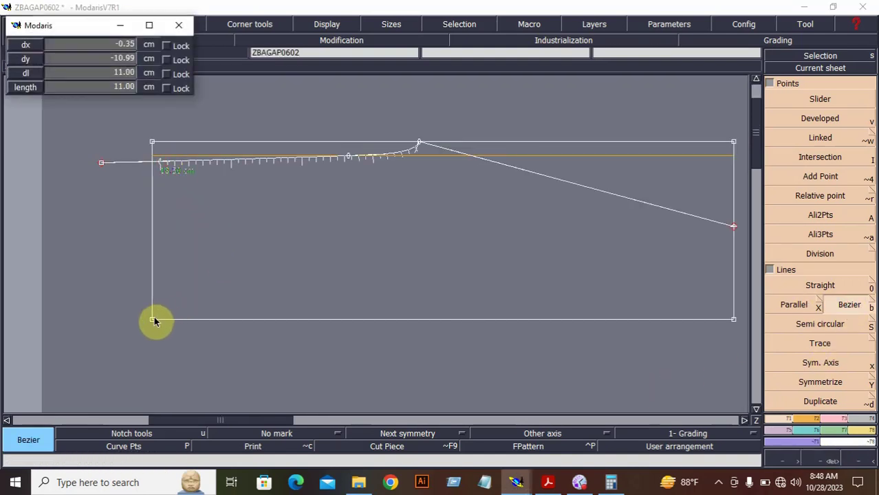
{"action": "left_click", "coordinate": [154, 320]}
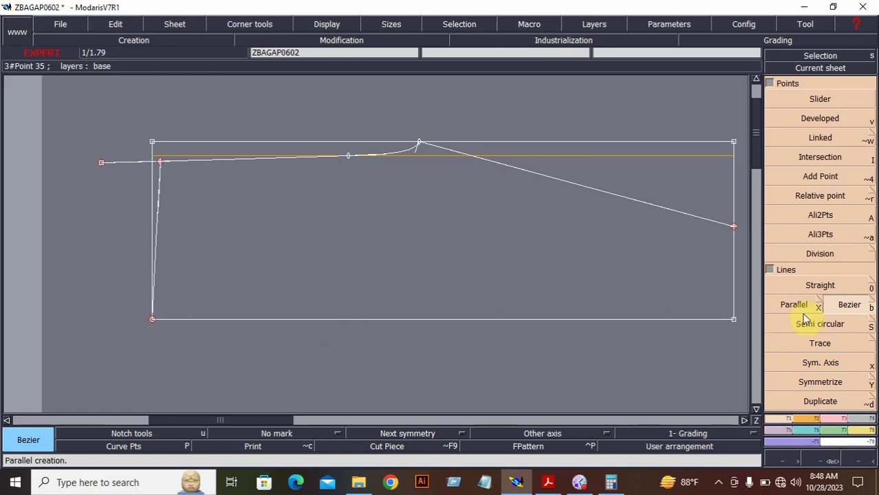
- Place a developed point on the leg-opening edge 2 cm above the front inseam's lower end
{"action": "left_click", "coordinate": [848, 457]}
{"action": "left_click_drag", "start_coordinate": [208, 178], "coordinate": [638, 304]}
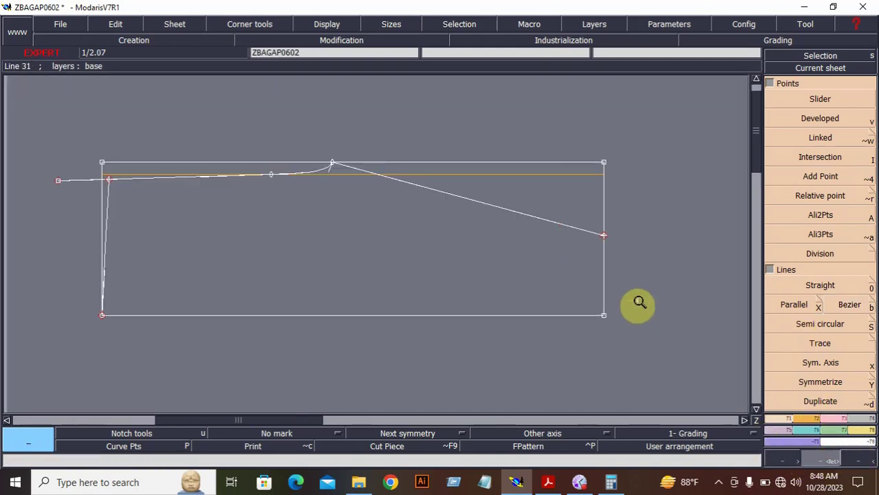
{"action": "left_click", "coordinate": [802, 123]}
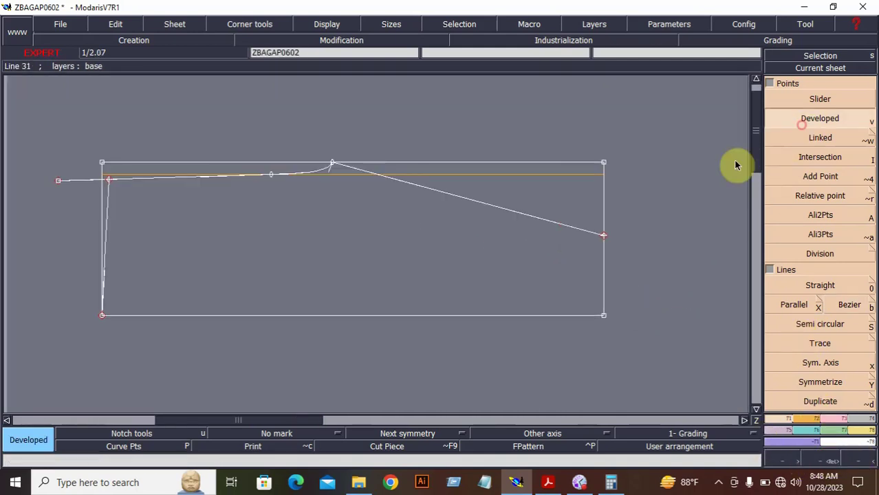
{"action": "left_click", "coordinate": [605, 237]}
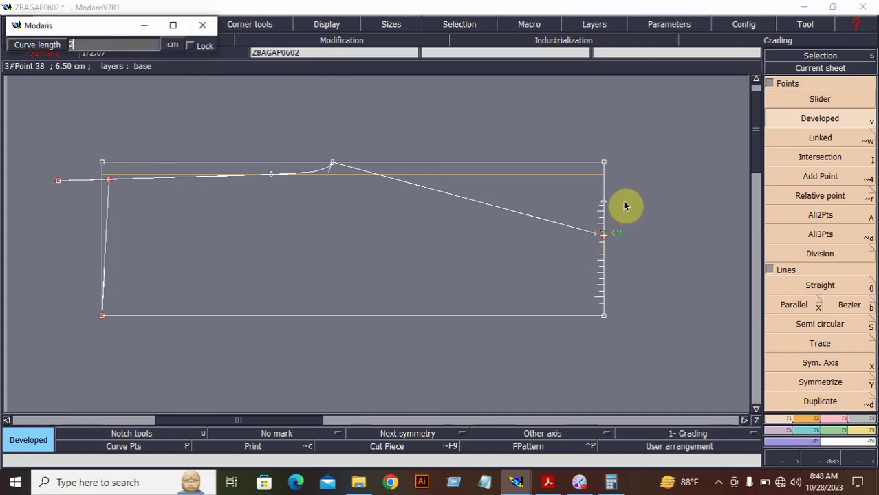
{"action": "key", "text": "Return"}
{"action": "left_click", "coordinate": [681, 198]}
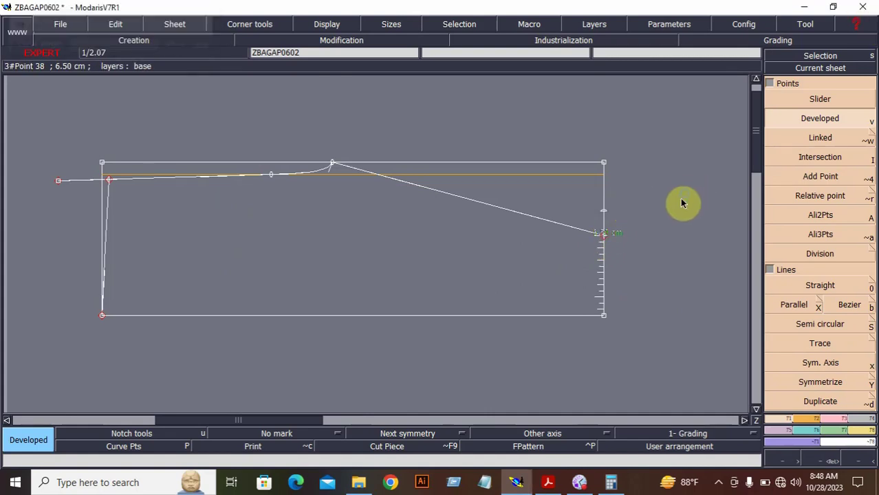
- Create a parallel of the rectangle's upper edge at a distance of -3 cm, outside the base rectangle
{"action": "left_click", "coordinate": [809, 300]}
{"action": "left_click", "coordinate": [436, 163]}
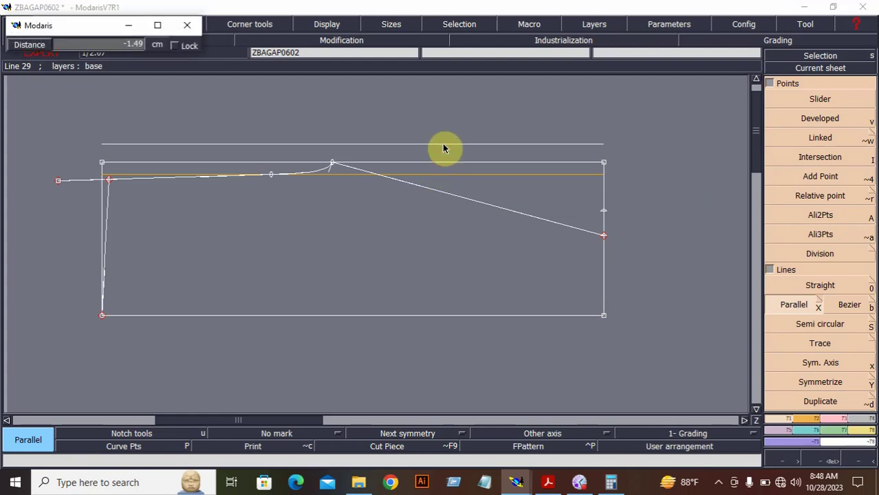
{"action": "key", "text": "Return"}
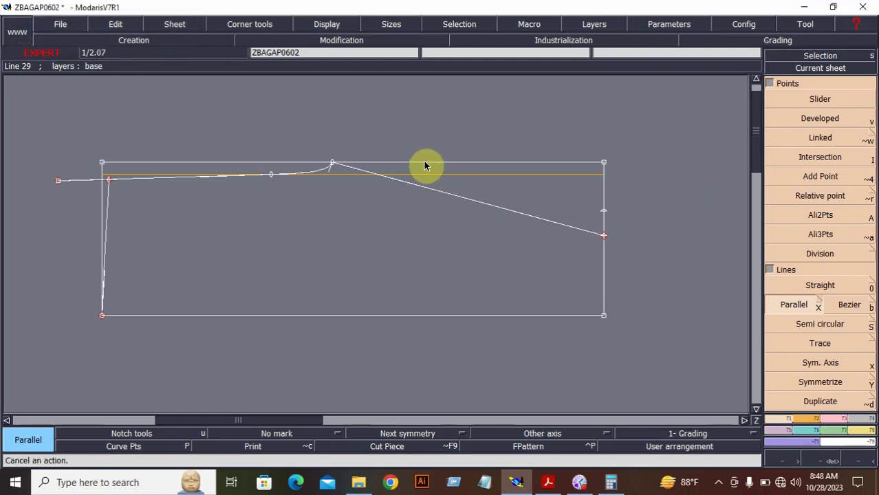
{"action": "left_click", "coordinate": [425, 165]}
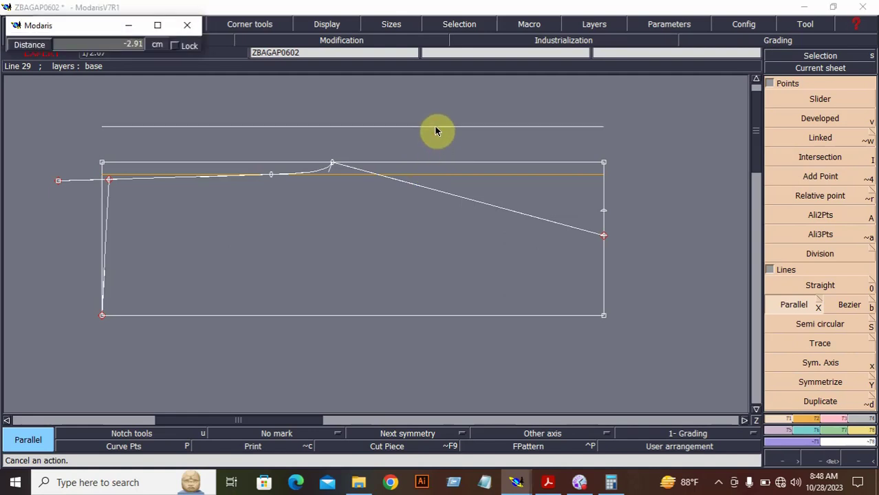
{"action": "type", "text": "-3"}
{"action": "key", "text": "Return"}
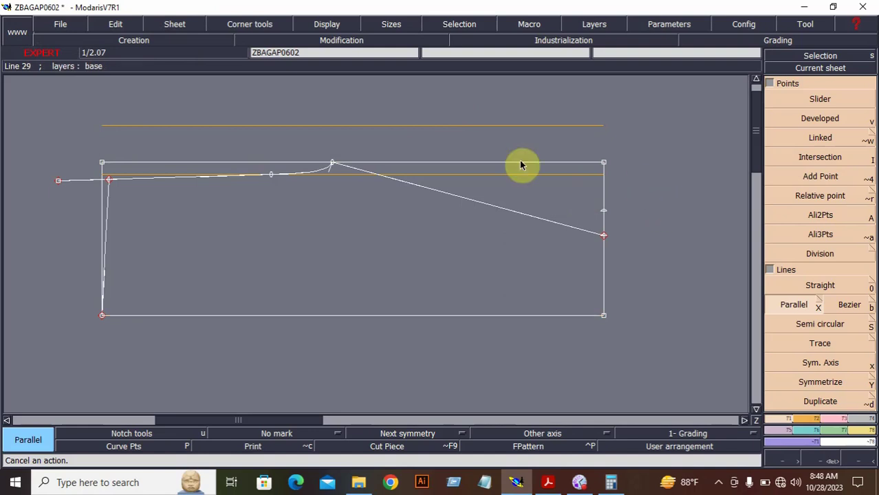
- Measure the front inseam's length with a dynamic length measure
{"action": "left_click", "coordinate": [861, 305]}
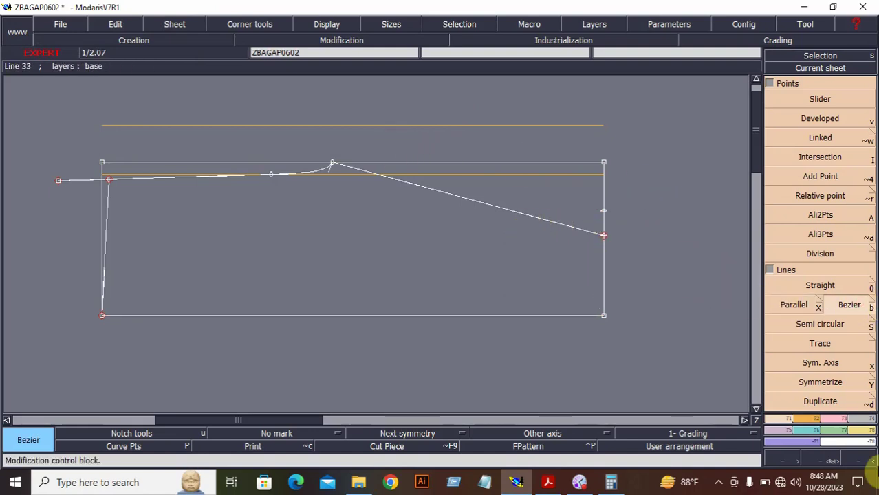
{"action": "left_click", "coordinate": [841, 417]}
{"action": "left_click", "coordinate": [864, 430]}
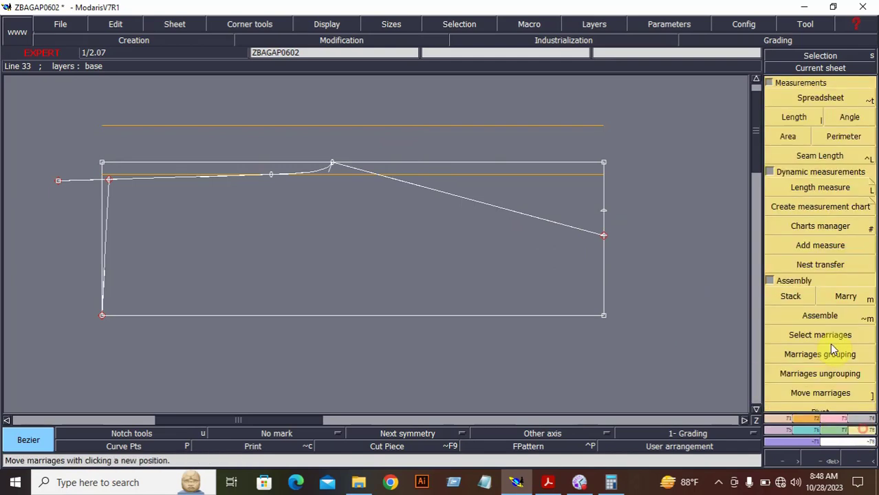
{"action": "left_click", "coordinate": [820, 188]}
{"action": "left_click", "coordinate": [455, 197]}
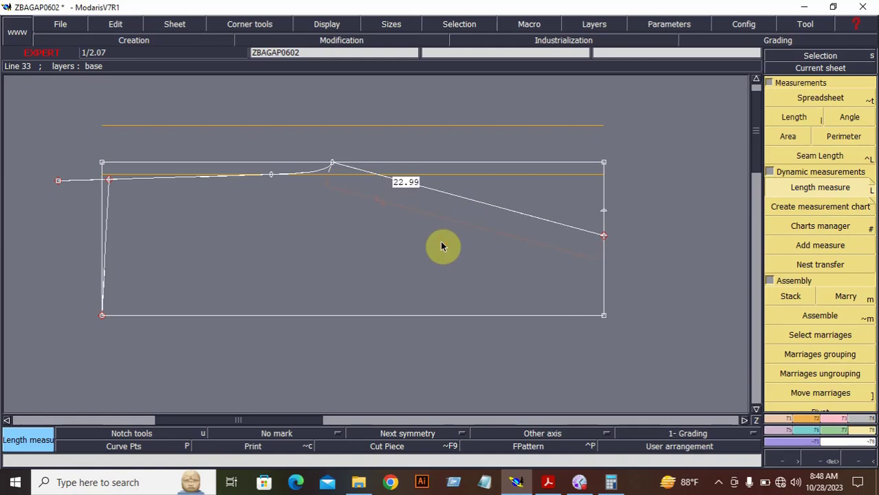
{"action": "right_click", "coordinate": [441, 246]}
- Draw a 23.00 cm Bezier back inseam from the new leg-opening point to the 3 cm parallel line above the rectangle
{"action": "left_click", "coordinate": [785, 418]}
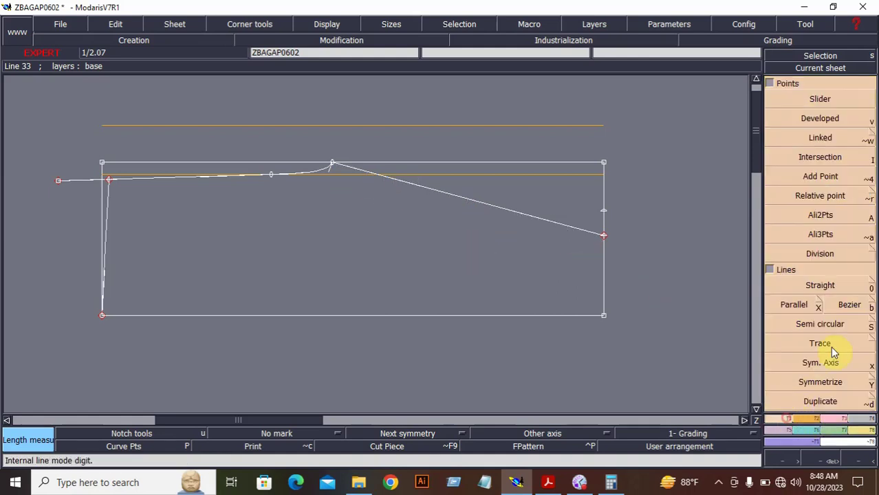
{"action": "left_click", "coordinate": [845, 306]}
{"action": "left_click", "coordinate": [599, 213]}
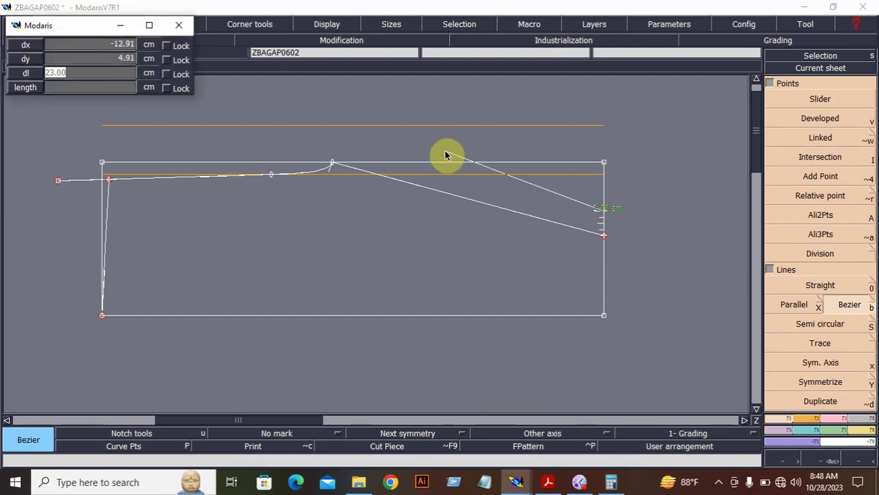
{"action": "left_click", "coordinate": [328, 125]}
- Draw a two-segment Bezier back rise line about 32 cm long from the back inseam's upper end, through the front rise's middle point, past the waist edge
{"action": "left_click", "coordinate": [822, 460]}
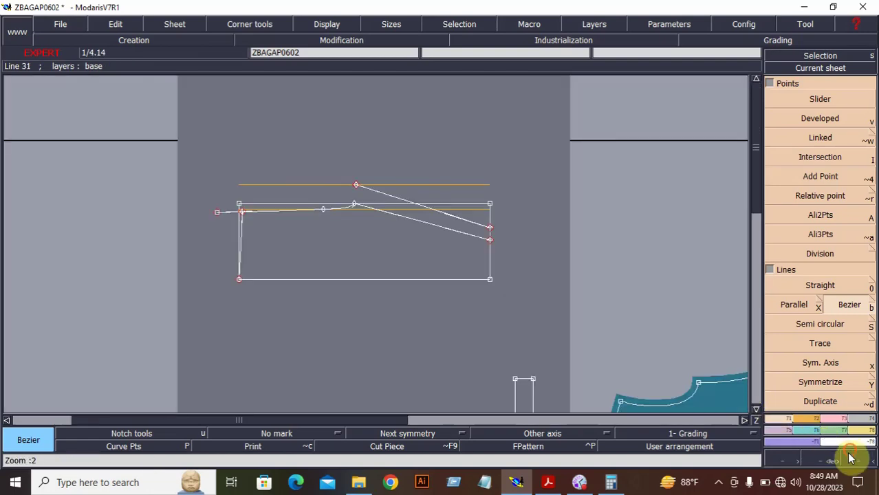
{"action": "left_click", "coordinate": [490, 342]}
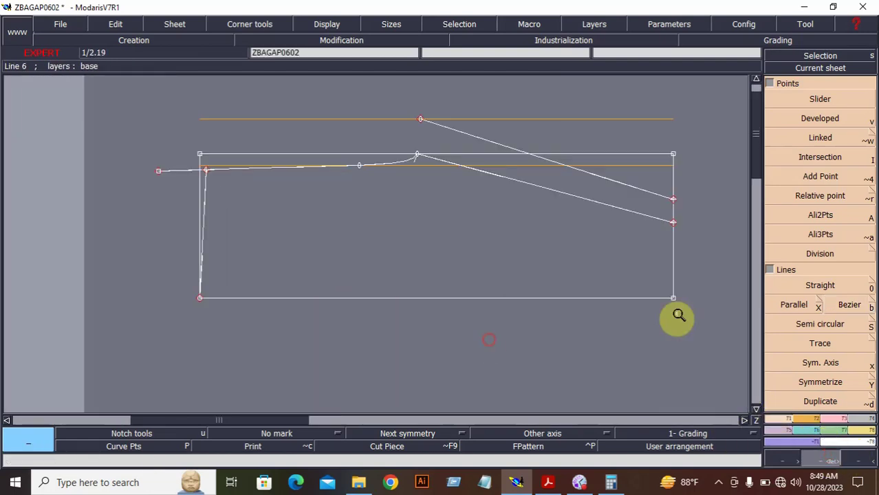
{"action": "left_click", "coordinate": [850, 305]}
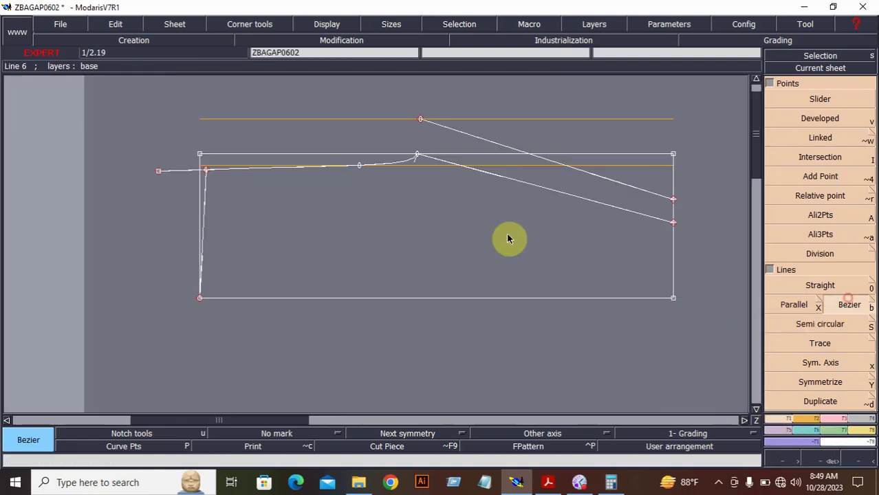
{"action": "left_click", "coordinate": [422, 121]}
{"action": "left_click", "coordinate": [359, 167]}
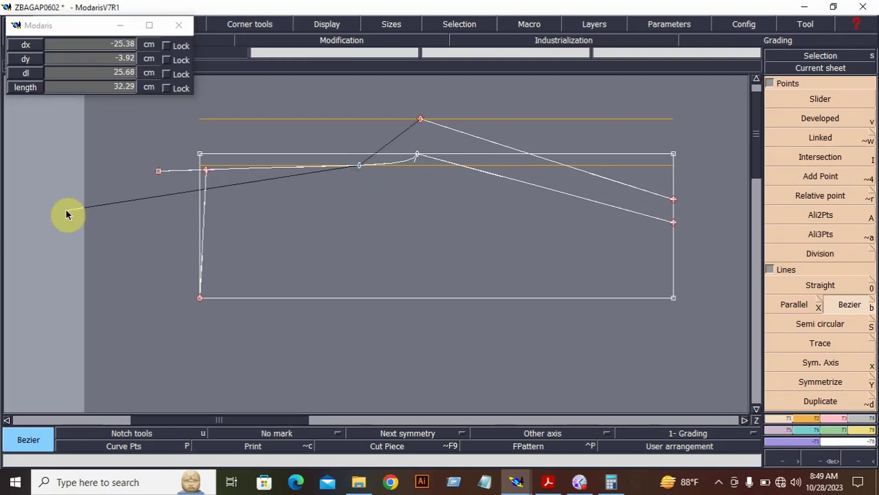
{"action": "left_click", "coordinate": [63, 204]}
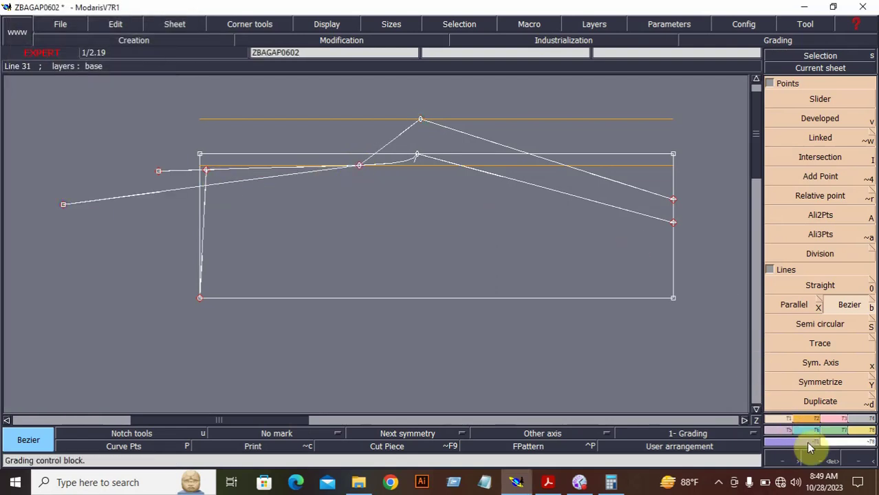
- Draw a near-vertical Bezier crotch line from the front inseam's upper end down to the base rectangle's lower edge
{"action": "left_click", "coordinate": [819, 459]}
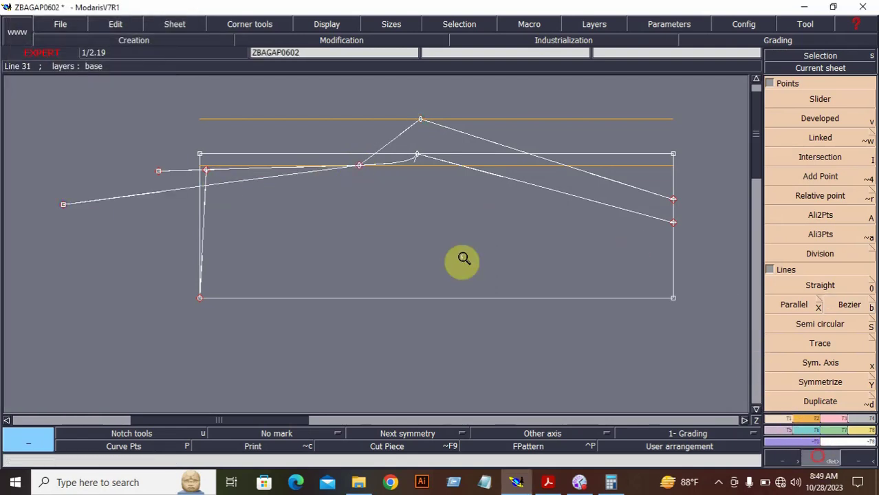
{"action": "left_click", "coordinate": [505, 240]}
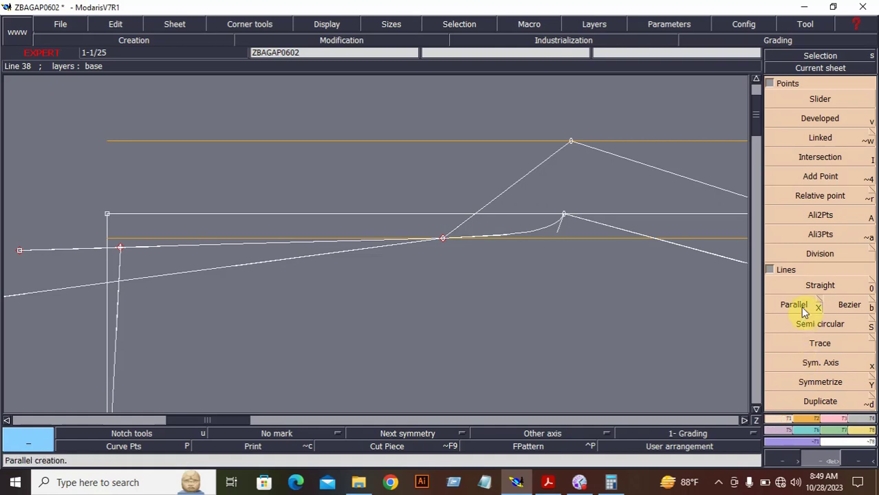
{"action": "left_click", "coordinate": [838, 303]}
{"action": "left_click", "coordinate": [564, 215]}
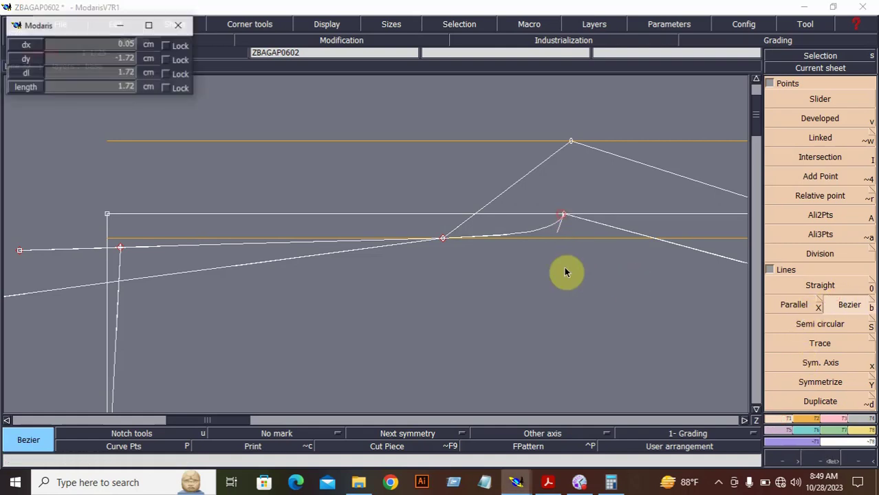
{"action": "key", "text": "j"}
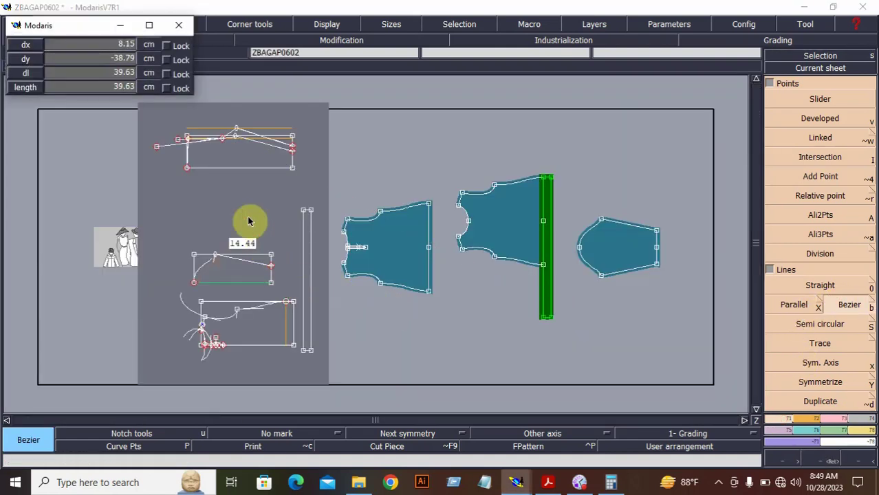
{"action": "left_click", "coordinate": [235, 168]}
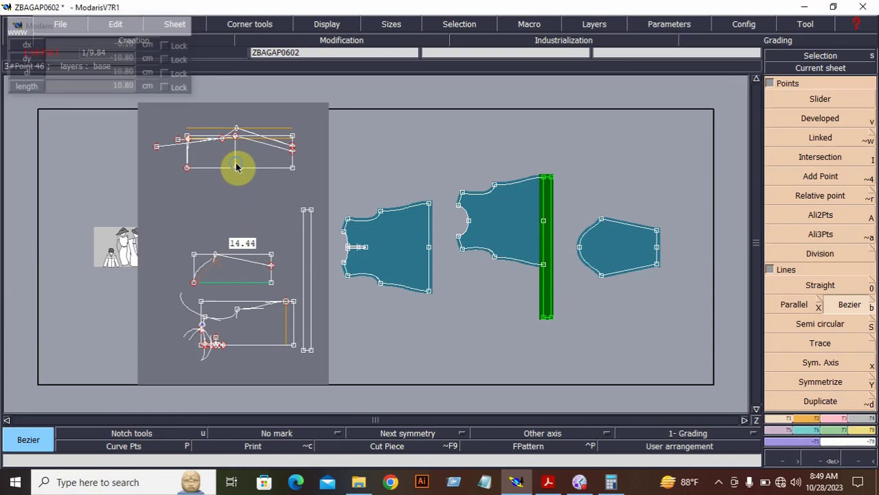
- Create a parallel of the crotch line at a distance of -5 cm, towards the waist, meeting the rise's middle point
{"action": "left_click", "coordinate": [829, 460]}
{"action": "left_click_drag", "start_coordinate": [157, 116], "coordinate": [285, 193]}
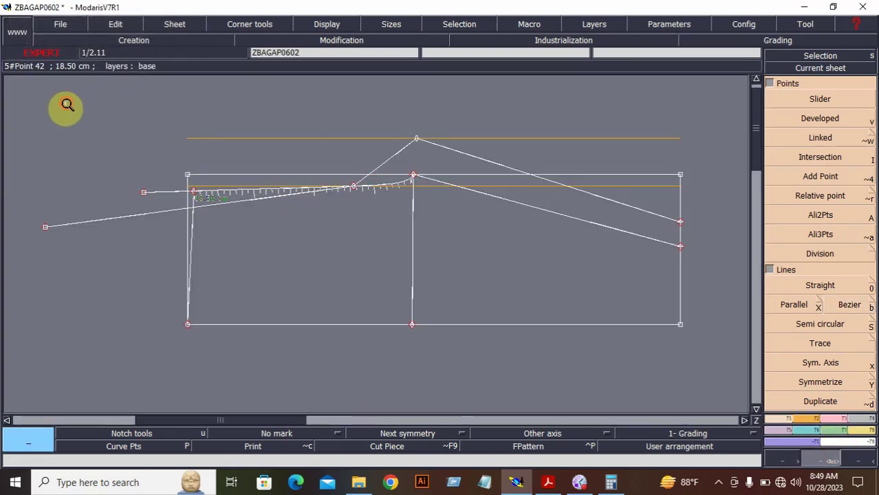
{"action": "left_click", "coordinate": [543, 355]}
{"action": "left_click", "coordinate": [791, 304]}
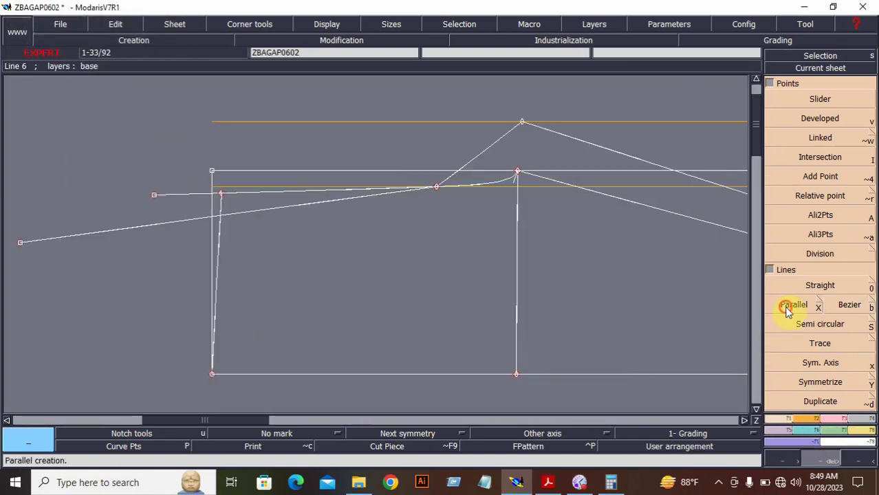
{"action": "left_click", "coordinate": [516, 269]}
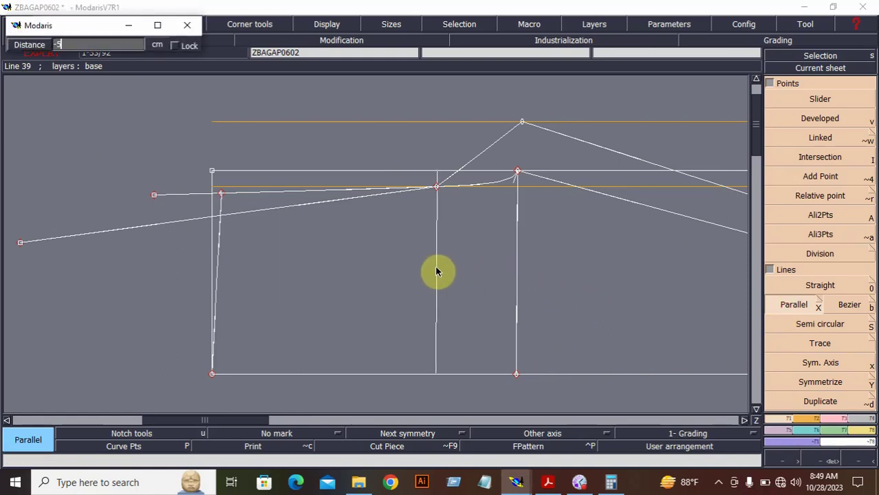
{"action": "key", "text": "Return"}
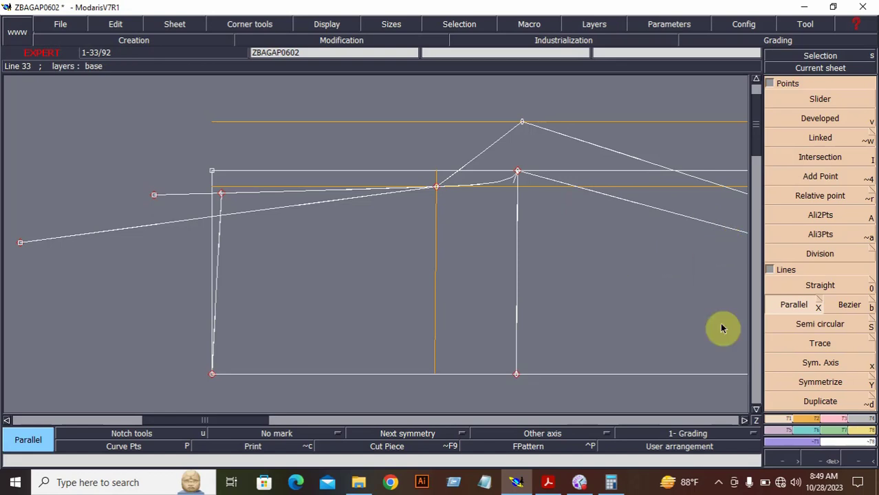
- Reshape the back rise segment between its middle point and the back inseam's upper end into a smooth concave crotch curve
{"action": "left_click", "coordinate": [829, 458]}
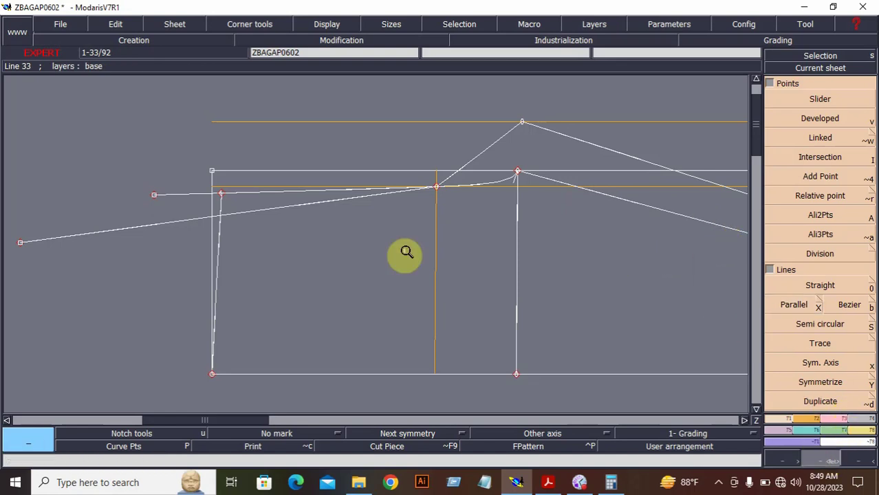
{"action": "left_click", "coordinate": [185, 113]}
{"action": "left_click", "coordinate": [605, 283]}
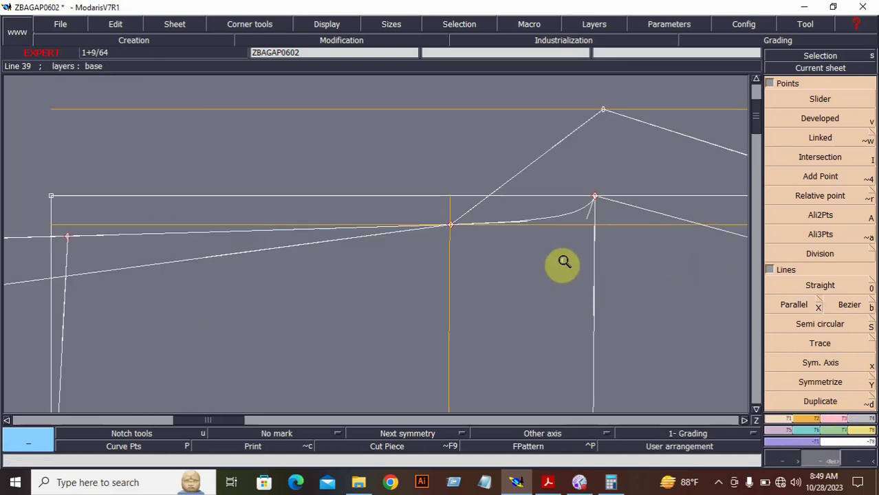
{"action": "left_click", "coordinate": [823, 418]}
{"action": "left_click", "coordinate": [820, 265]}
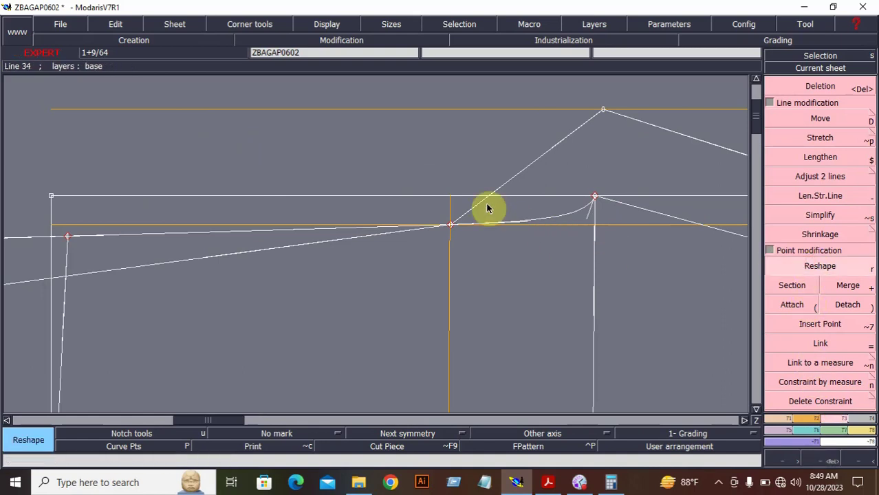
{"action": "left_click_drag", "start_coordinate": [486, 203], "coordinate": [596, 187]}
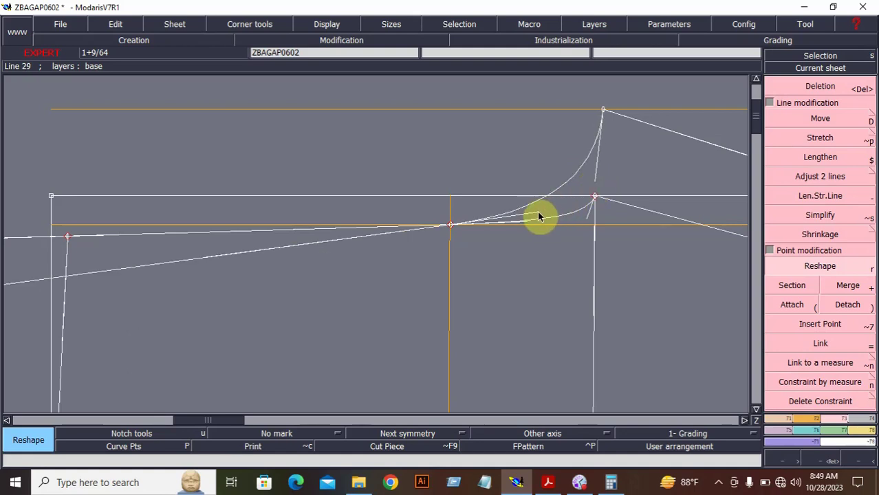
{"action": "left_click_drag", "start_coordinate": [542, 210], "coordinate": [545, 207]}
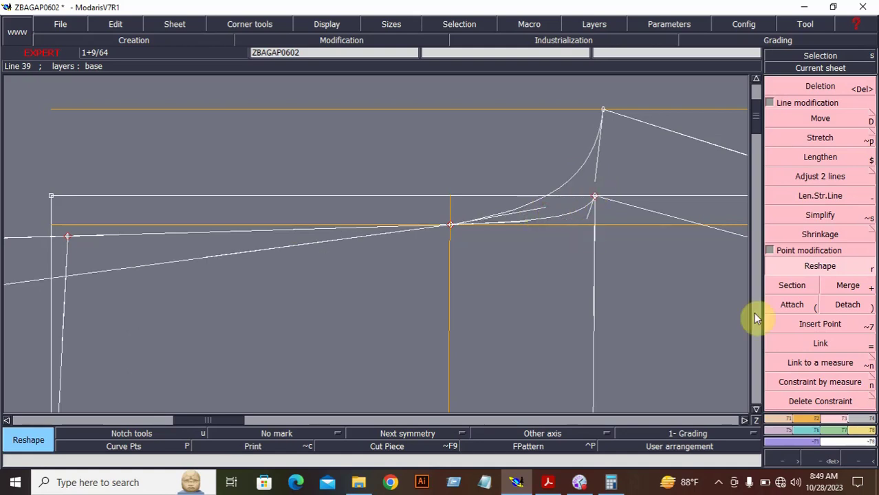
- Check the back rise length in the size chart PDF and place a developed point 23.50 cm along the back rise from the inseam end
{"action": "left_click", "coordinate": [865, 461]}
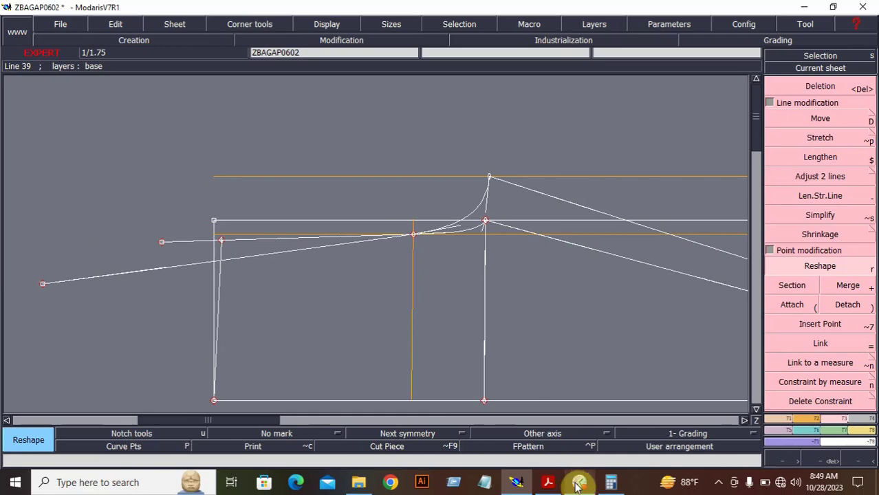
{"action": "left_click", "coordinate": [549, 482]}
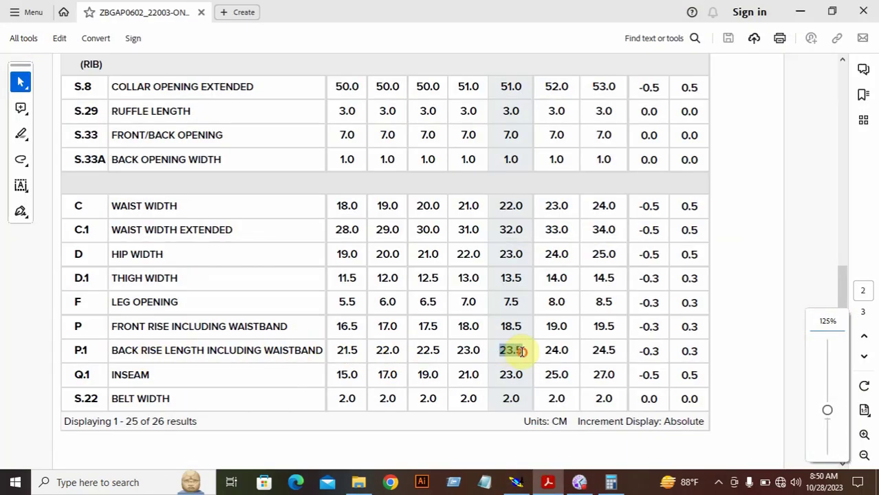
{"action": "left_click", "coordinate": [517, 482]}
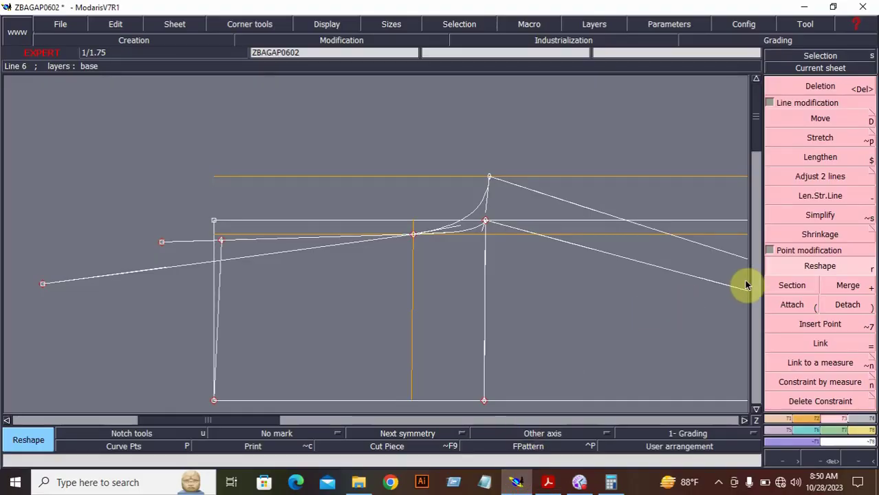
{"action": "left_click", "coordinate": [793, 421]}
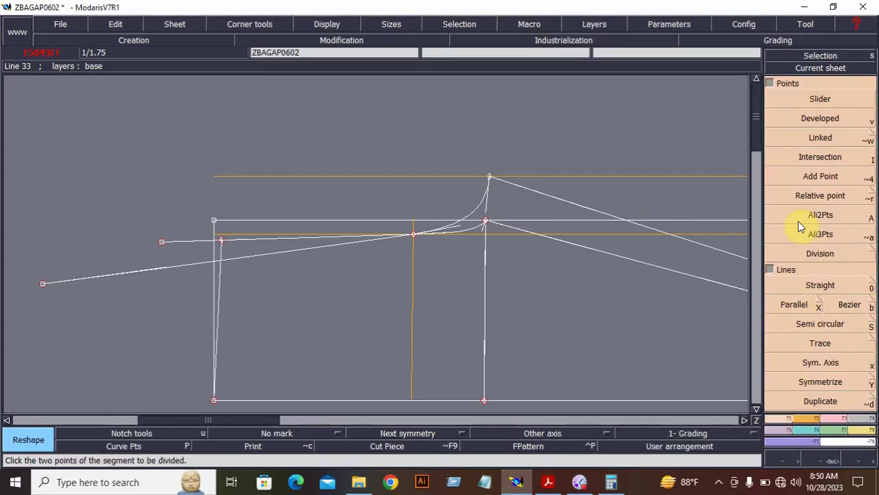
{"action": "left_click", "coordinate": [781, 120]}
{"action": "left_click", "coordinate": [486, 221]}
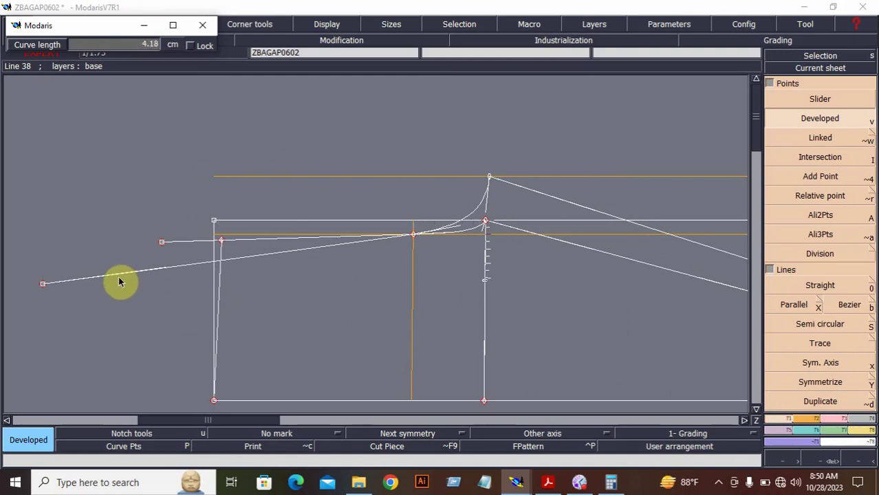
{"action": "right_click", "coordinate": [143, 282]}
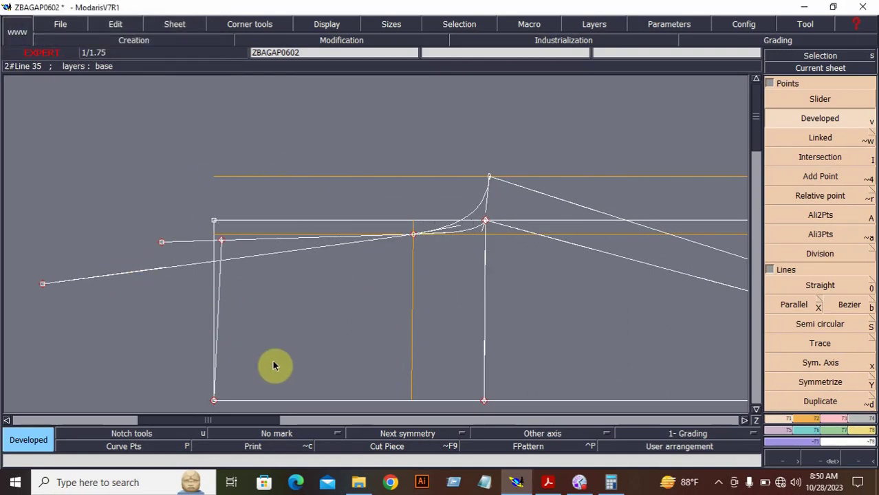
{"action": "left_click", "coordinate": [489, 179]}
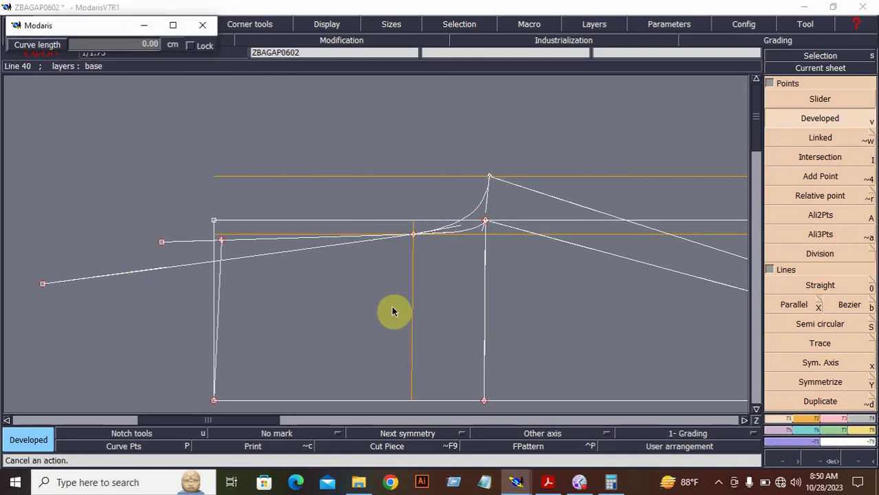
{"action": "left_click", "coordinate": [316, 315]}
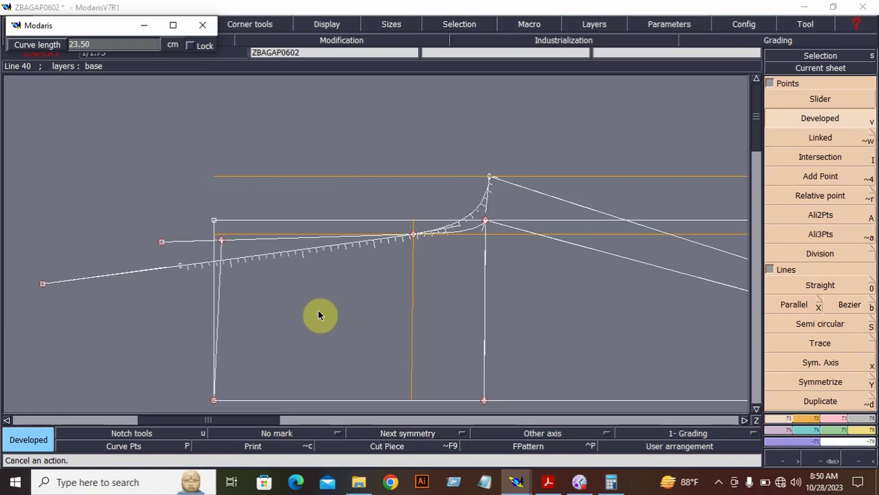
- Draw the back waistline as a Bezier line from the 23.50 cm point to the lower waist-side corner of the base rectangle
{"action": "left_click", "coordinate": [840, 311]}
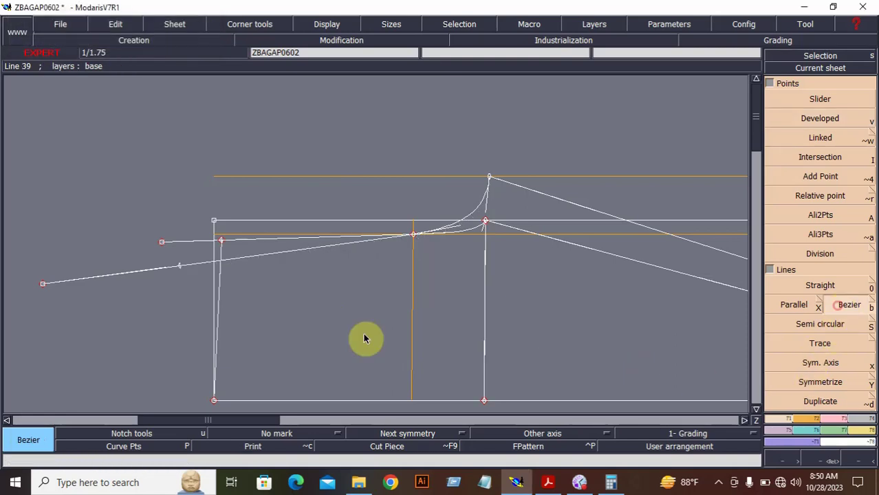
{"action": "left_click", "coordinate": [184, 280]}
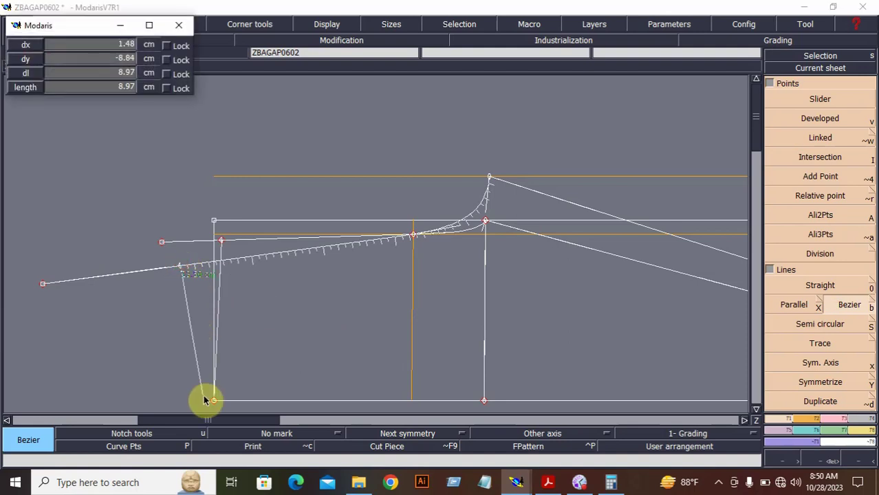
{"action": "left_click", "coordinate": [212, 401]}
- Create a symmetry axis on the lower edge of the base rectangle
{"action": "left_click", "coordinate": [857, 463]}
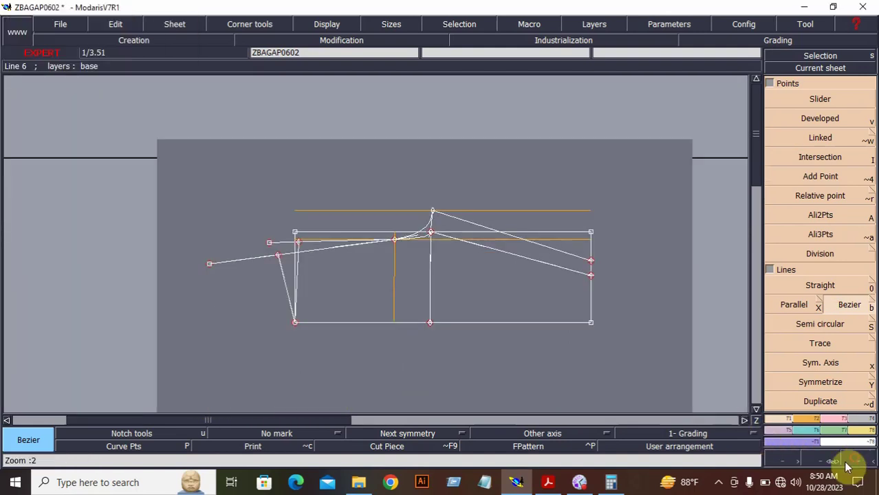
{"action": "left_click", "coordinate": [829, 464]}
{"action": "left_click_drag", "start_coordinate": [187, 185], "coordinate": [384, 268]}
{"action": "left_click", "coordinate": [623, 353]}
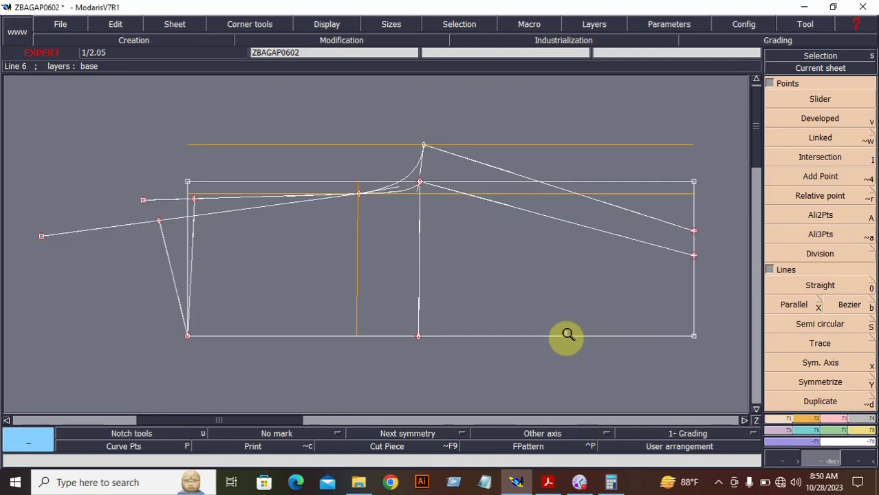
{"action": "left_click", "coordinate": [817, 363]}
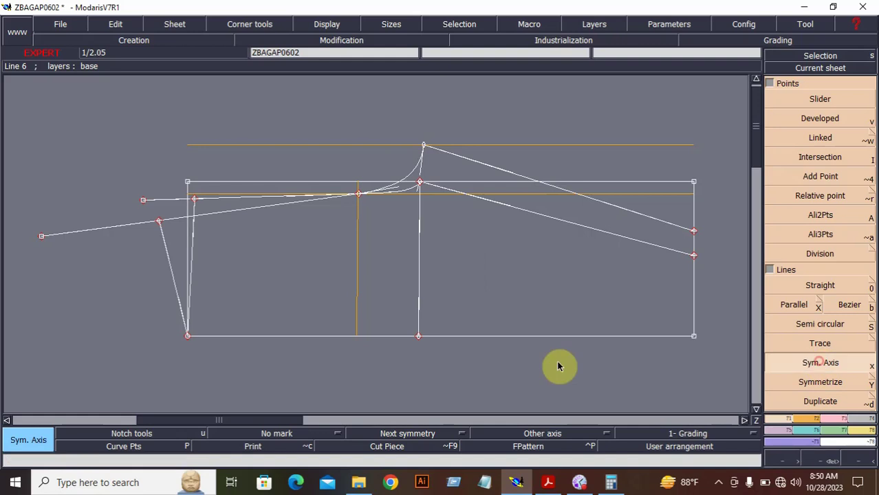
{"action": "left_click", "coordinate": [313, 336]}
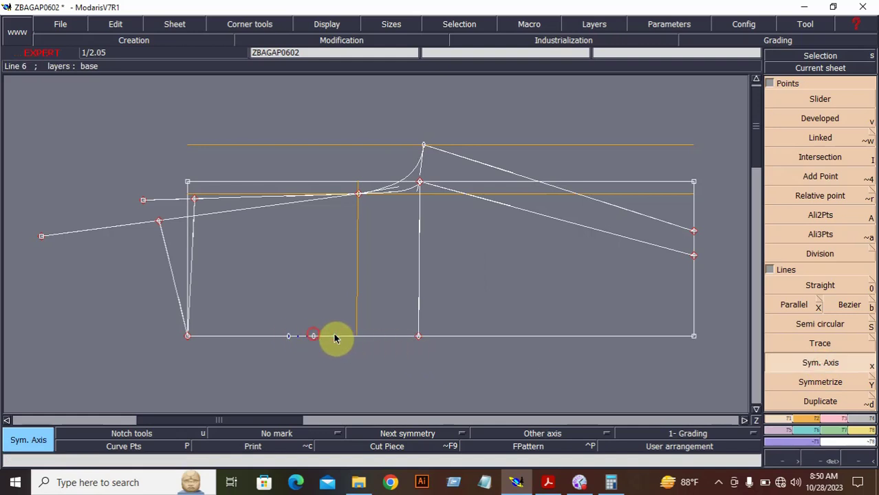
- Symmetrize the leg-opening edge, back inseam, back rise and back waistline about the axis
{"action": "left_click", "coordinate": [813, 381]}
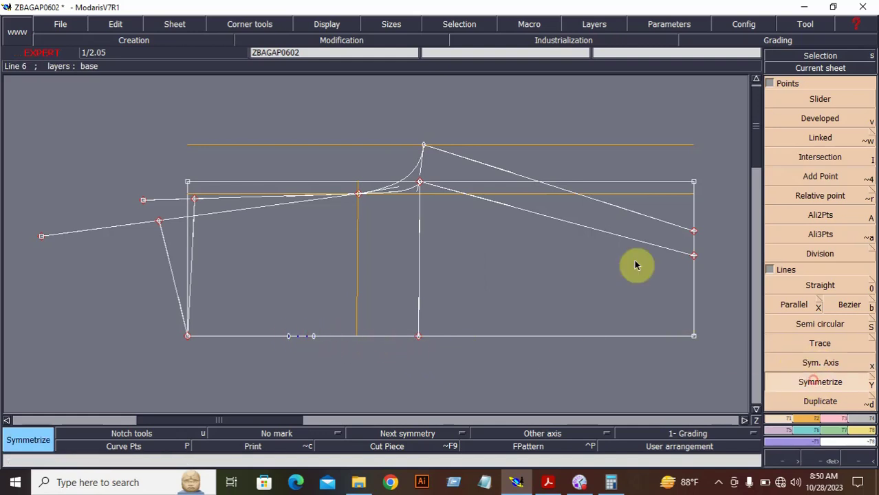
{"action": "left_click", "coordinate": [693, 288]}
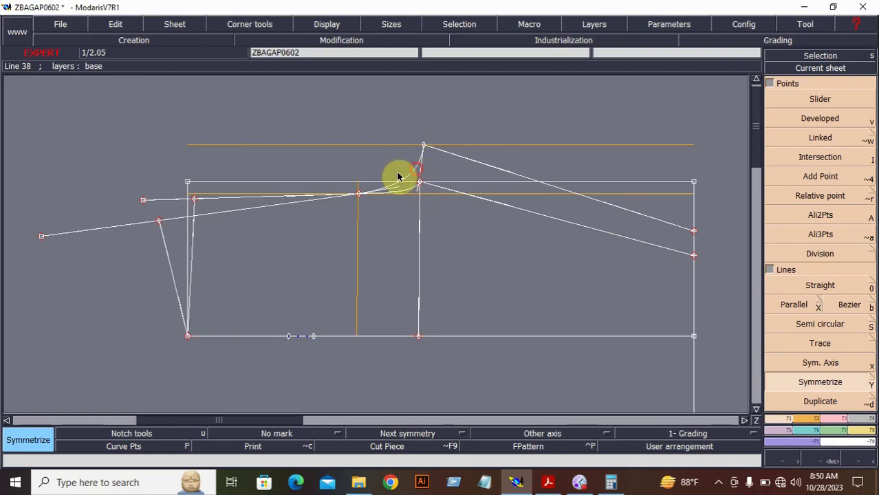
{"action": "left_click", "coordinate": [172, 260]}
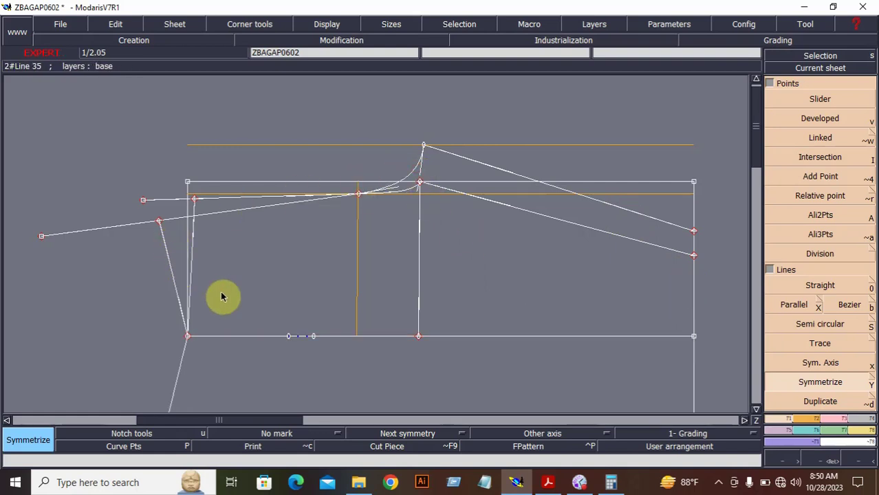
- Delete the base rectangle's upper and waist-side edges, the orange guide lines and the vertical crotch construction line
{"action": "left_click", "coordinate": [829, 459]}
{"action": "left_click_drag", "start_coordinate": [198, 158], "coordinate": [564, 390]}
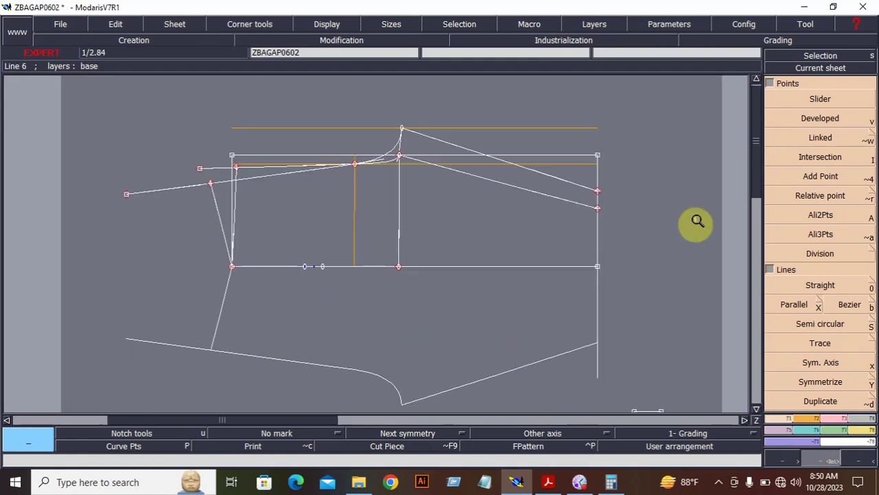
{"action": "left_click", "coordinate": [834, 419]}
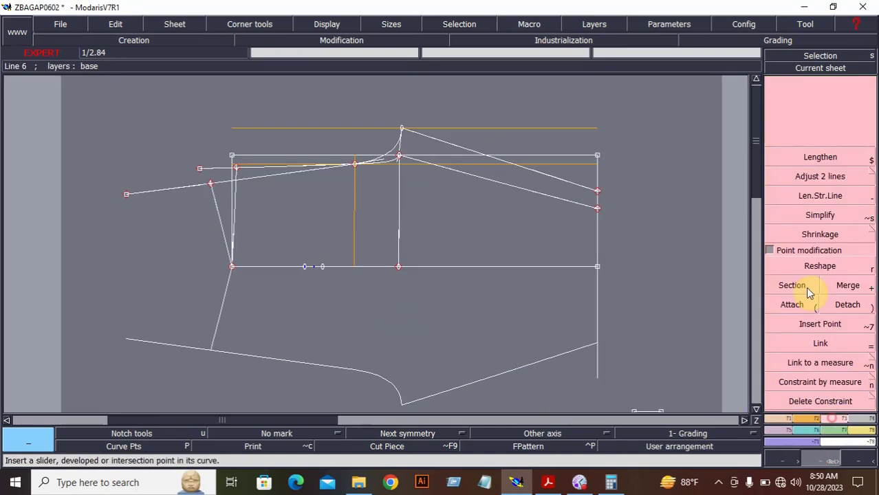
{"action": "left_click", "coordinate": [816, 90]}
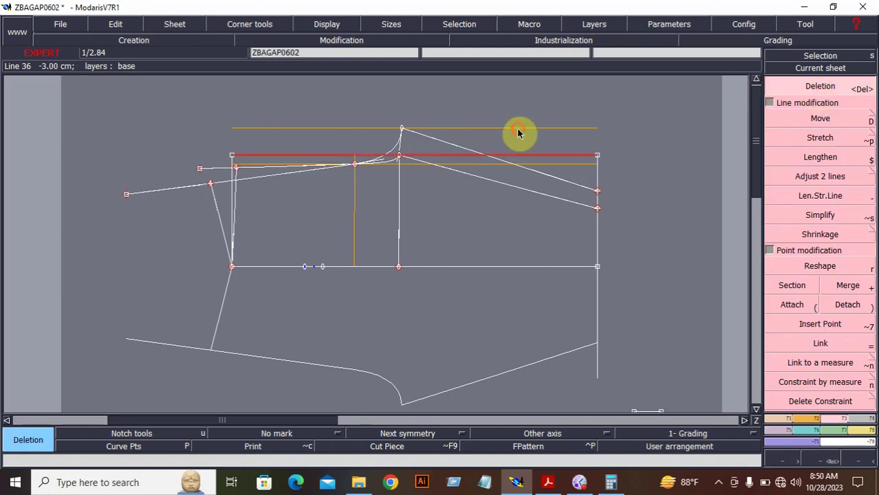
{"action": "left_click", "coordinate": [519, 139]}
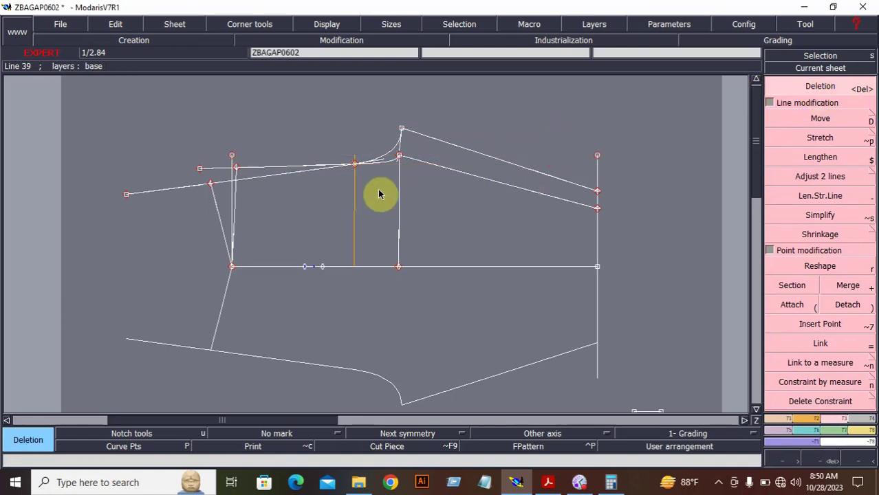
{"action": "left_click", "coordinate": [352, 206]}
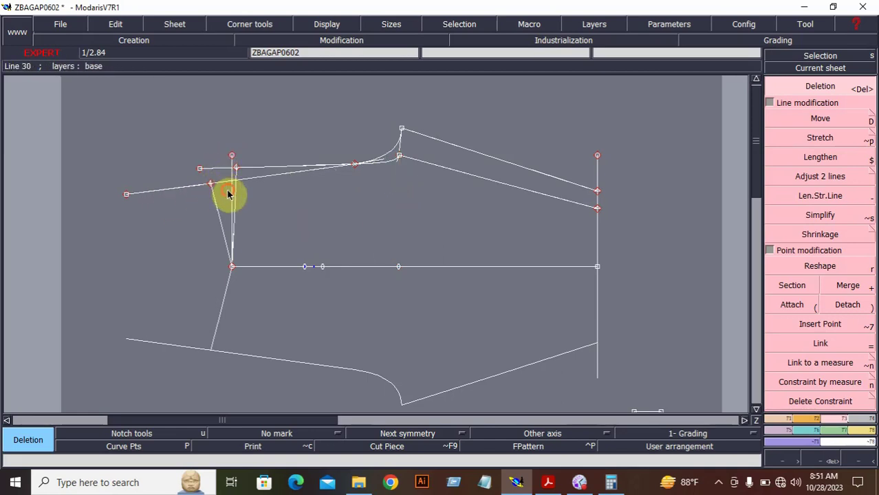
{"action": "left_click", "coordinate": [232, 157]}
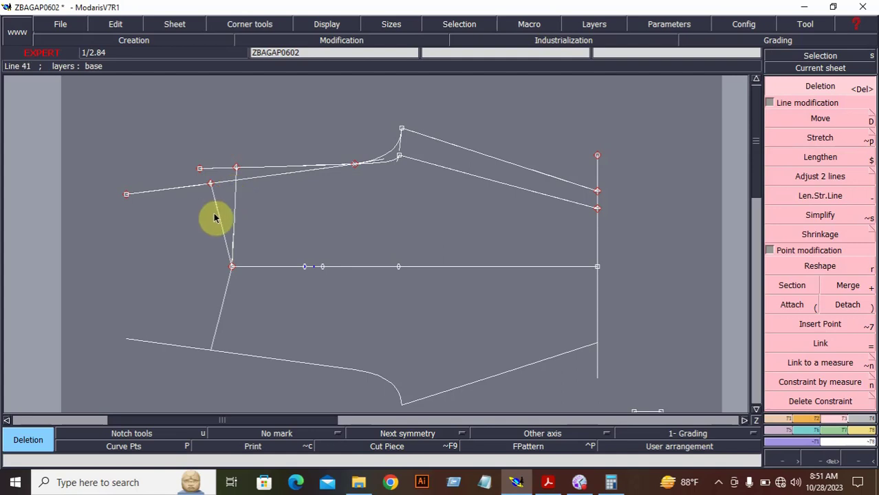
- Try reshaping the side-seam point at the waist by dx -1.00 cm and dy 0
{"action": "left_click", "coordinate": [848, 456]}
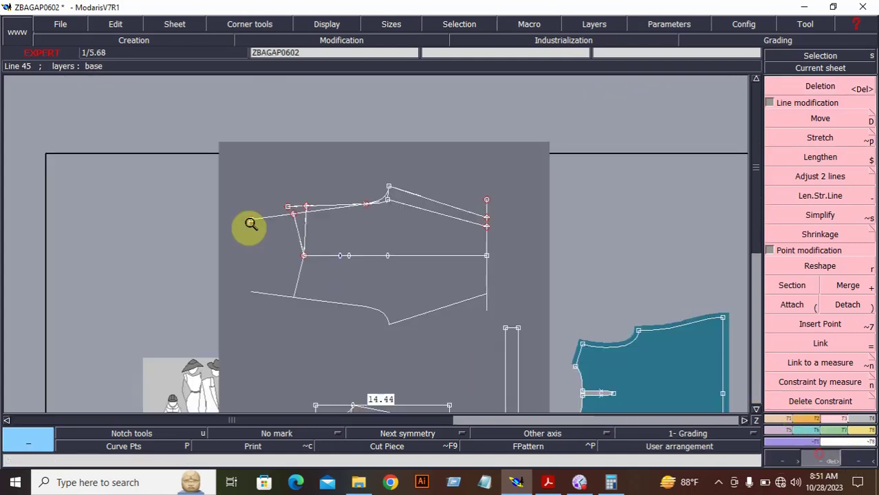
{"action": "left_click", "coordinate": [420, 316]}
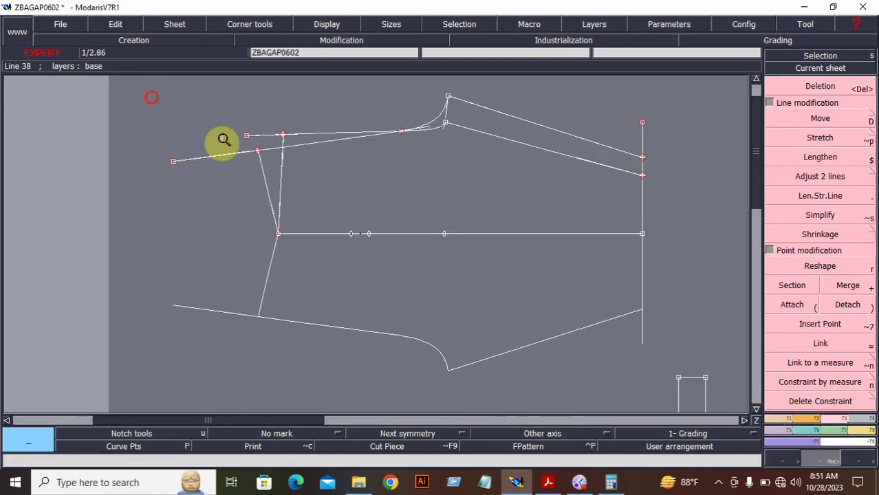
{"action": "left_click", "coordinate": [615, 354]}
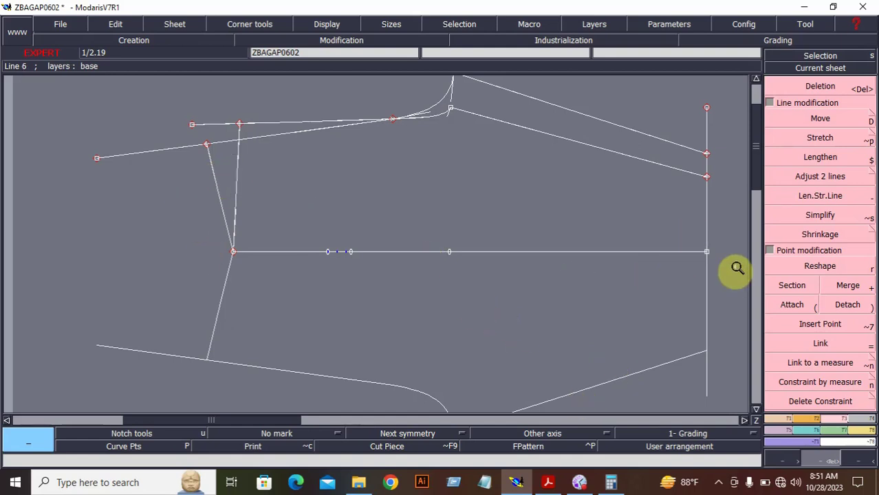
{"action": "left_click", "coordinate": [812, 267]}
{"action": "left_click", "coordinate": [233, 254]}
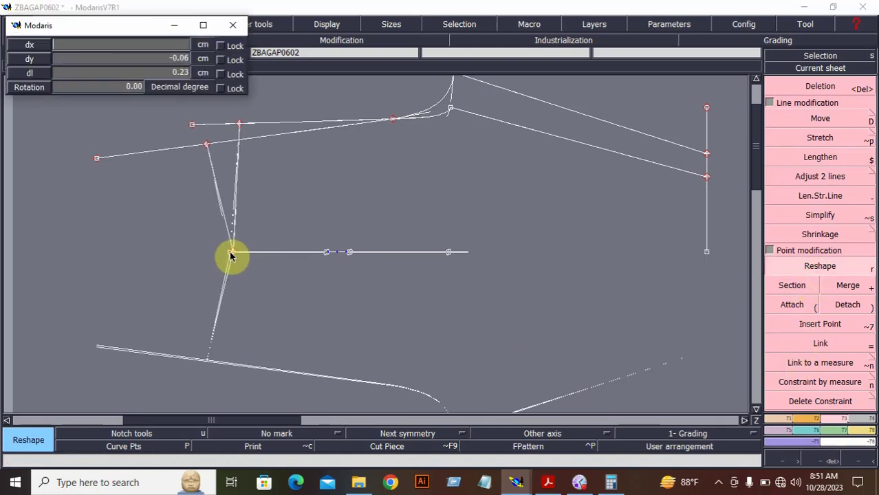
{"action": "type", "text": "-1"}
{"action": "key", "text": "Tab"}
{"action": "type", "text": "0"}
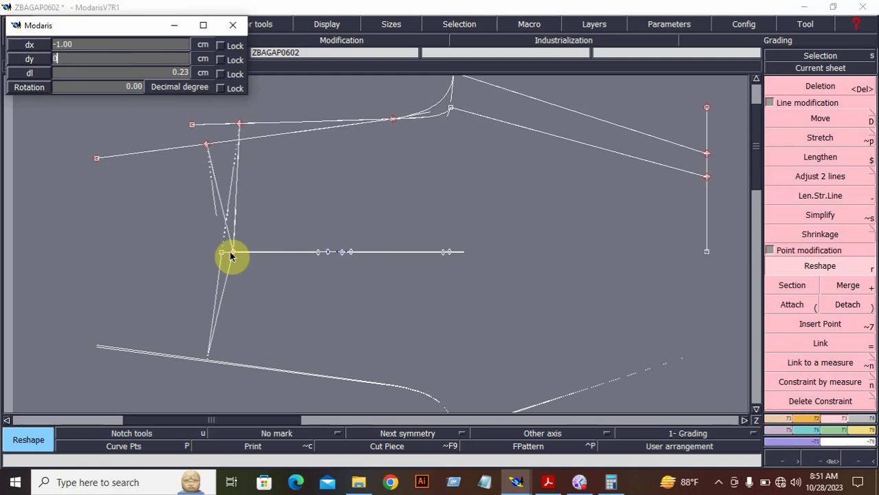
{"action": "key", "text": "Return"}
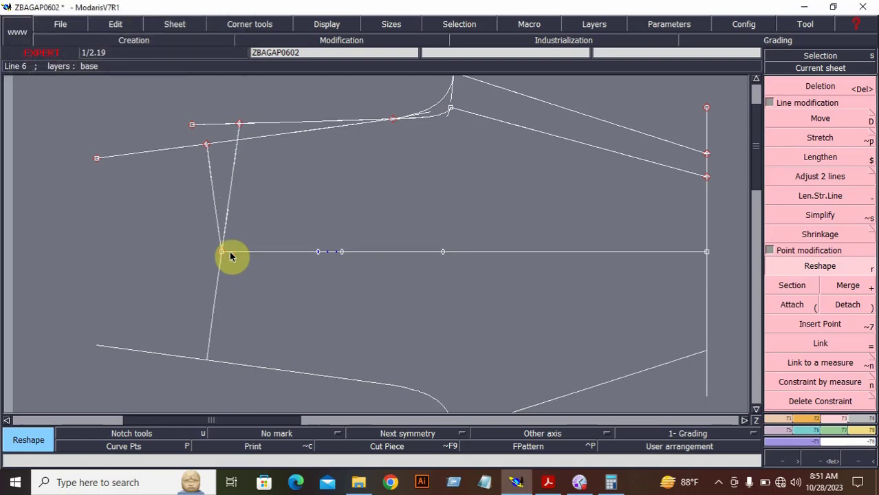
{"action": "left_click", "coordinate": [232, 257]}
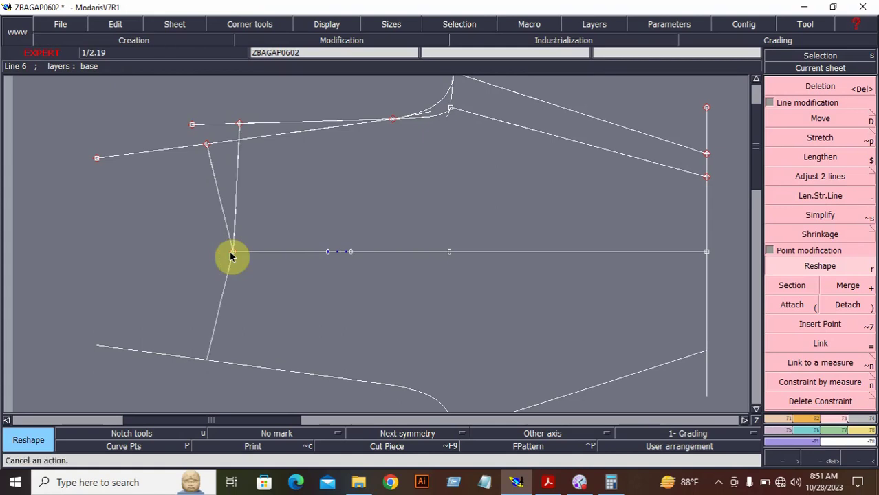
- Reshape the side-seam point where the front and back waistlines meet, moving it by dx -0.6 cm
{"action": "left_click", "coordinate": [233, 256]}
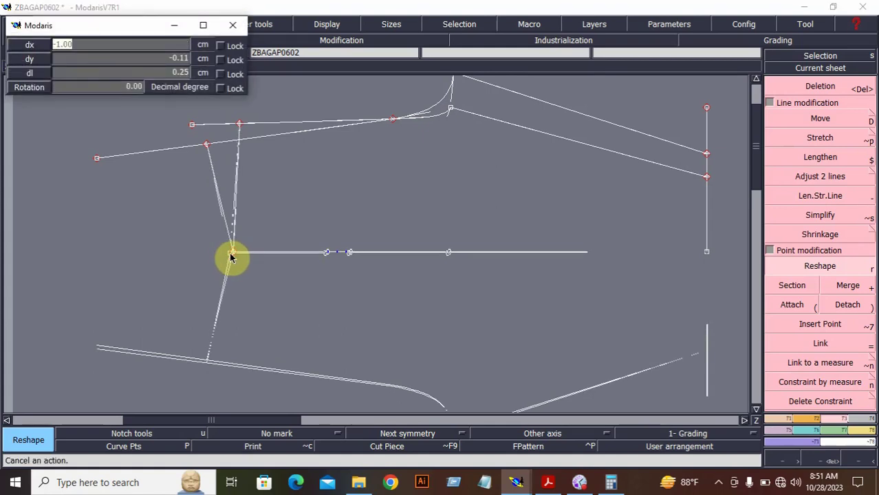
{"action": "type", "text": "-.6"}
{"action": "key", "text": "Tab"}
{"action": "key", "text": "Return"}
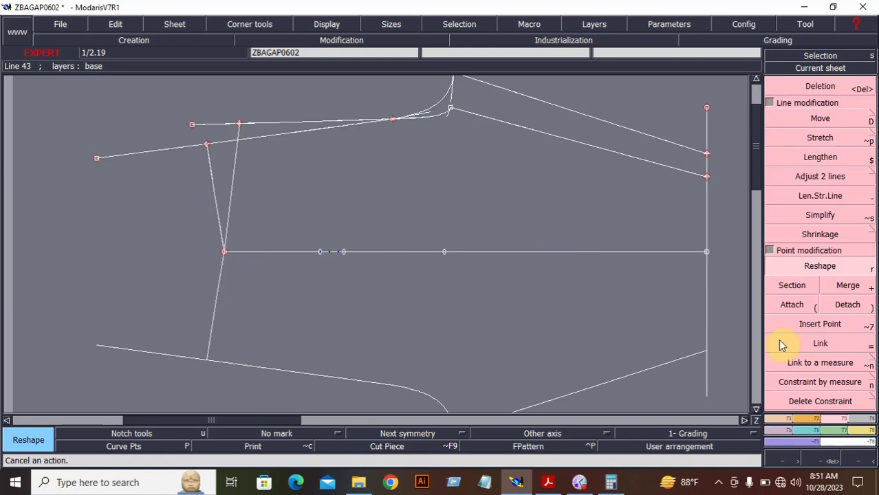
- Delete the original back inseam, back rise and back waistline from the front half above the symmetry axis
{"action": "left_click", "coordinate": [822, 87]}
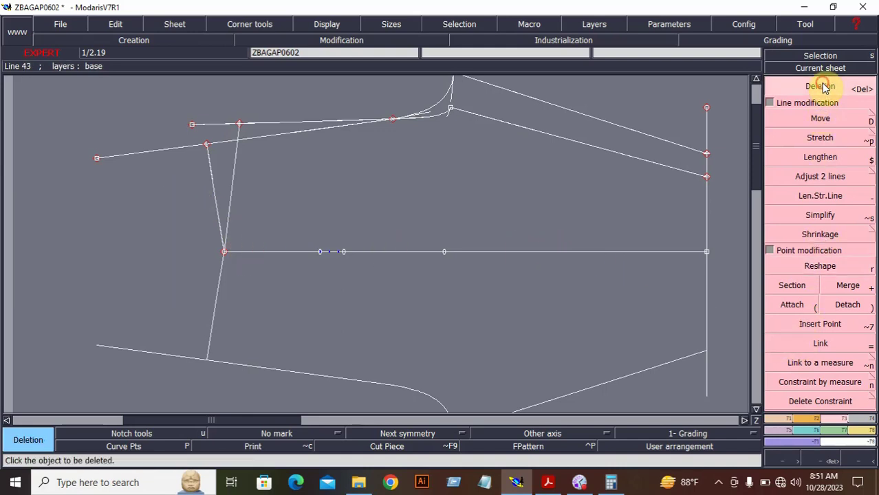
{"action": "left_click", "coordinate": [595, 117]}
{"action": "left_click", "coordinate": [444, 103]}
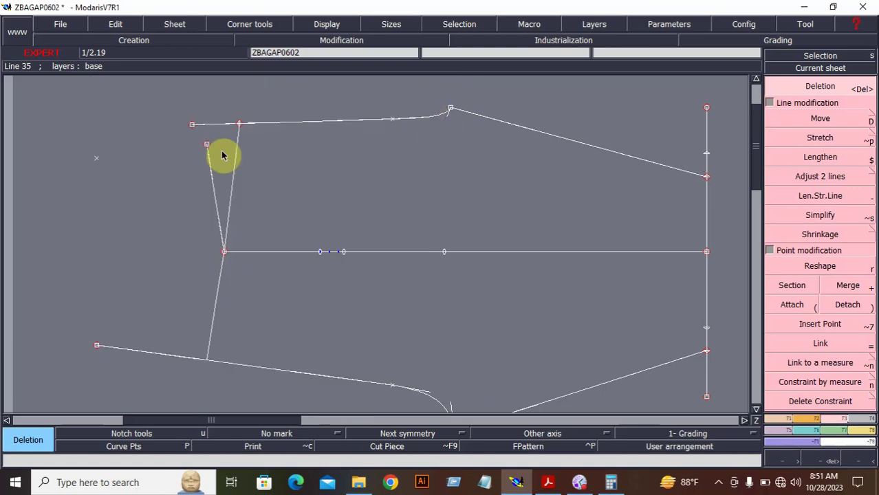
{"action": "left_click", "coordinate": [214, 197]}
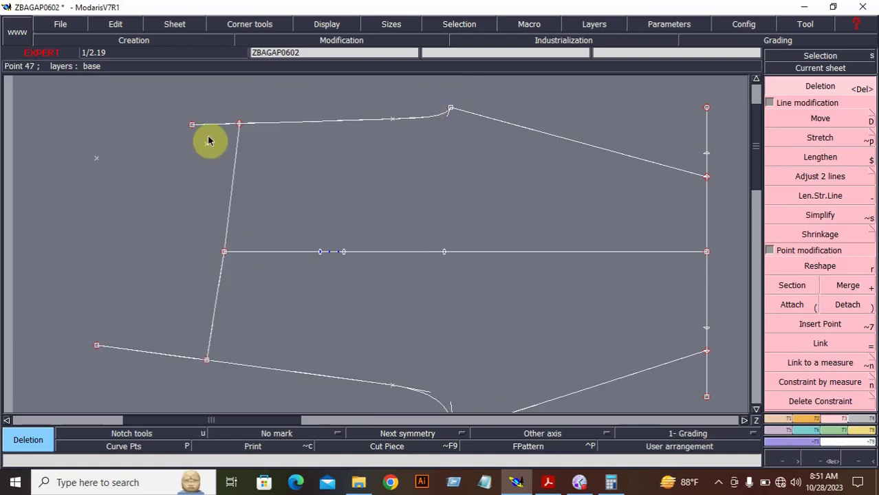
- Insert the developed points into their lines at both inseam ends of the leg opening and at the front waist corner
{"action": "left_click", "coordinate": [861, 458]}
{"action": "left_click", "coordinate": [834, 459]}
{"action": "left_click_drag", "start_coordinate": [163, 138], "coordinate": [569, 368]}
{"action": "left_click", "coordinate": [803, 337]}
{"action": "left_click", "coordinate": [802, 328]}
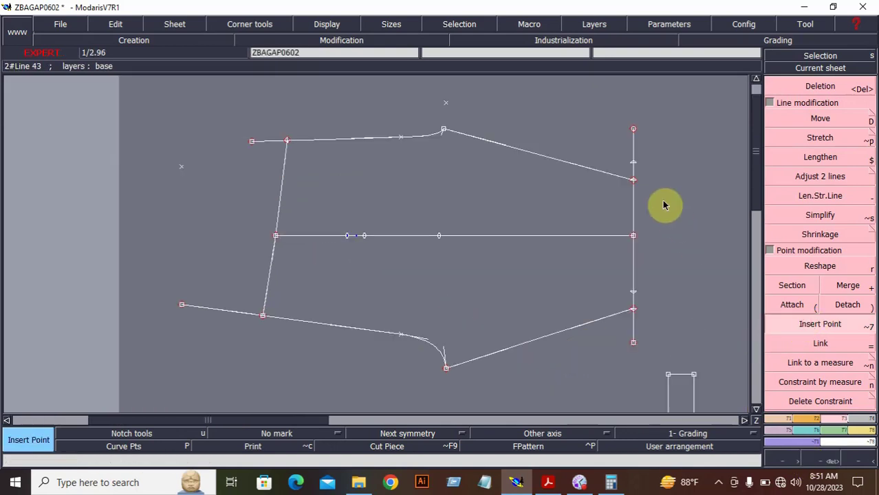
{"action": "left_click", "coordinate": [634, 180]}
{"action": "left_click", "coordinate": [634, 309]}
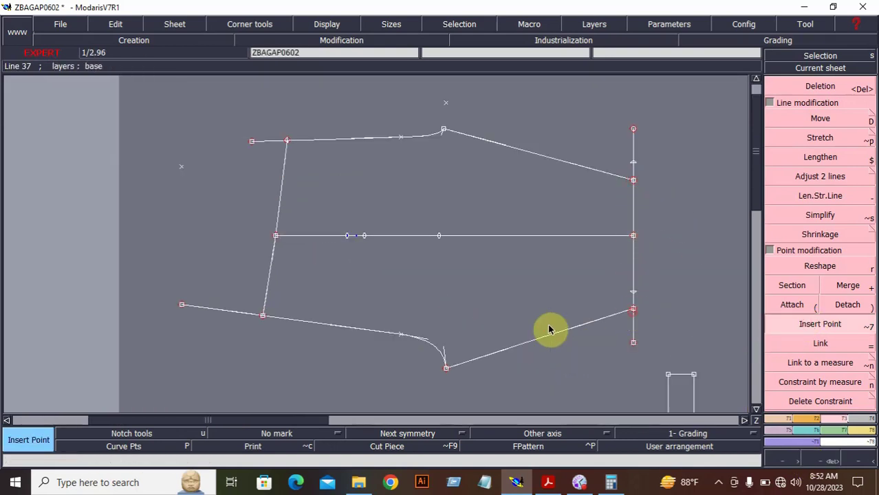
{"action": "left_click", "coordinate": [286, 141]}
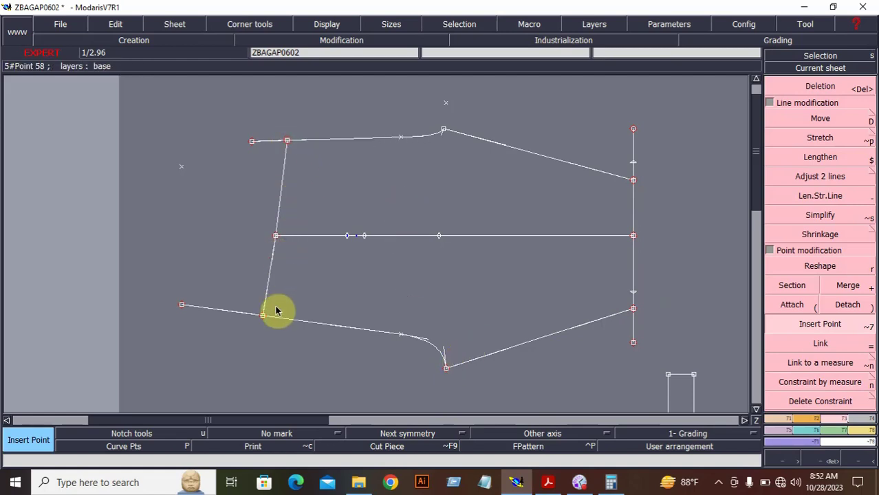
- Delete the rise overhangs beyond the waistline and redraw the straight back rise as a Bezier line from the crotch curve to the waist corner
{"action": "left_click", "coordinate": [821, 86]}
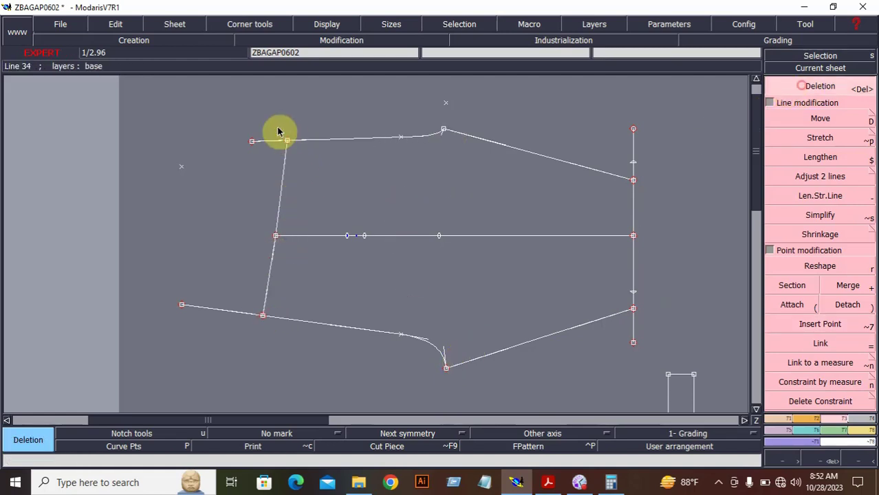
{"action": "left_click", "coordinate": [253, 142]}
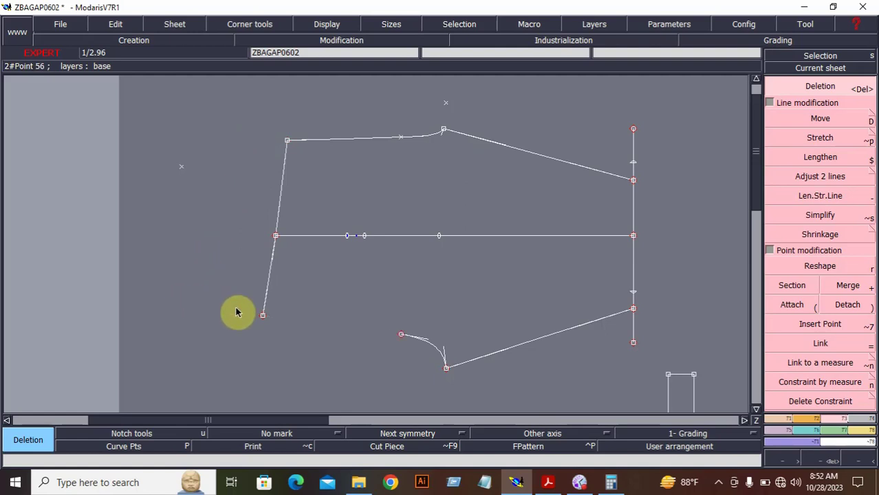
{"action": "left_click", "coordinate": [783, 419]}
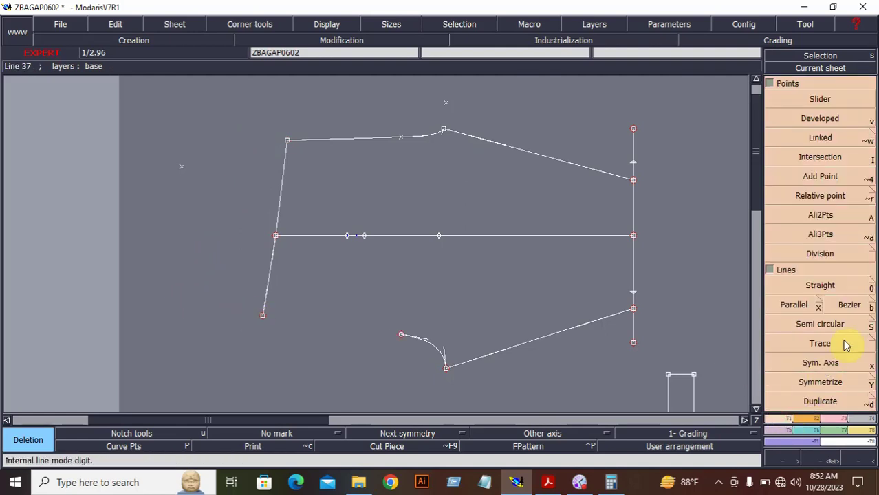
{"action": "left_click", "coordinate": [851, 307]}
{"action": "left_click", "coordinate": [401, 334]}
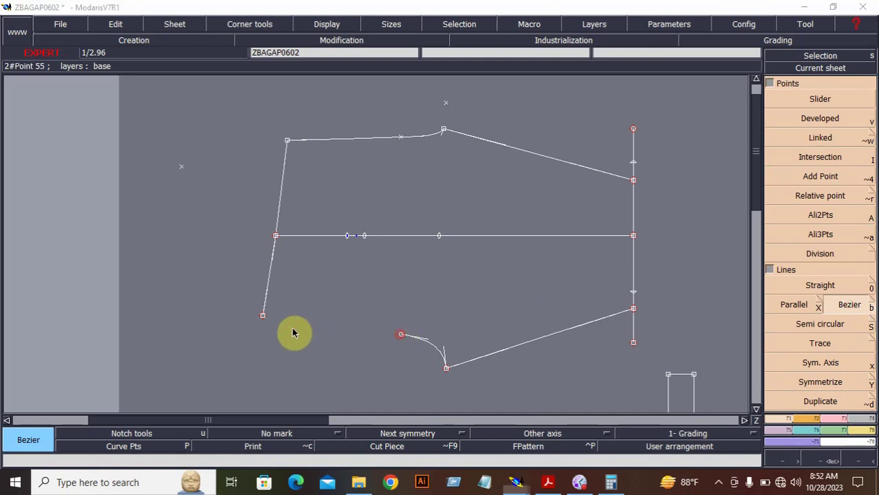
{"action": "left_click", "coordinate": [263, 318]}
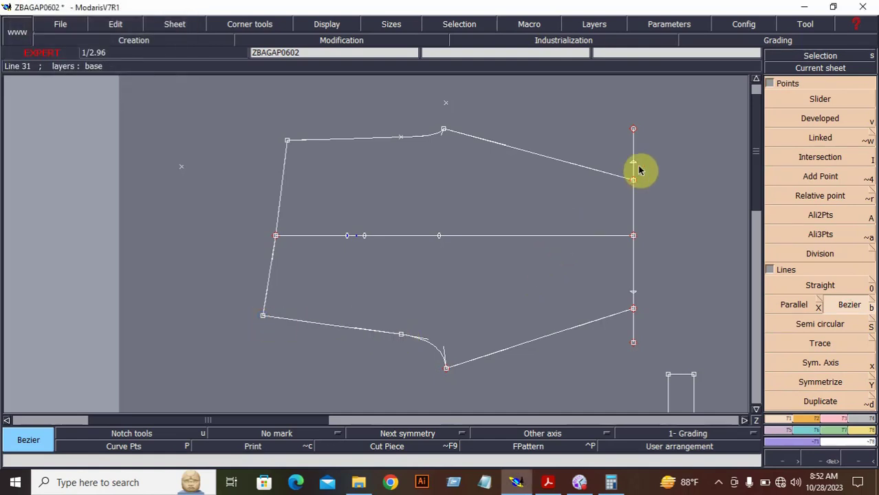
- Delete the end points of the leg-opening line that extend beyond the front and back inseams
{"action": "left_click", "coordinate": [834, 420]}
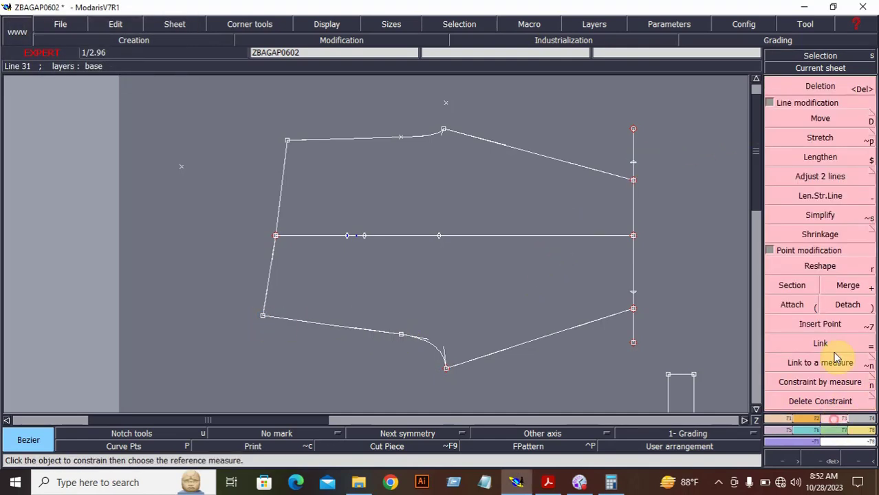
{"action": "left_click", "coordinate": [820, 325]}
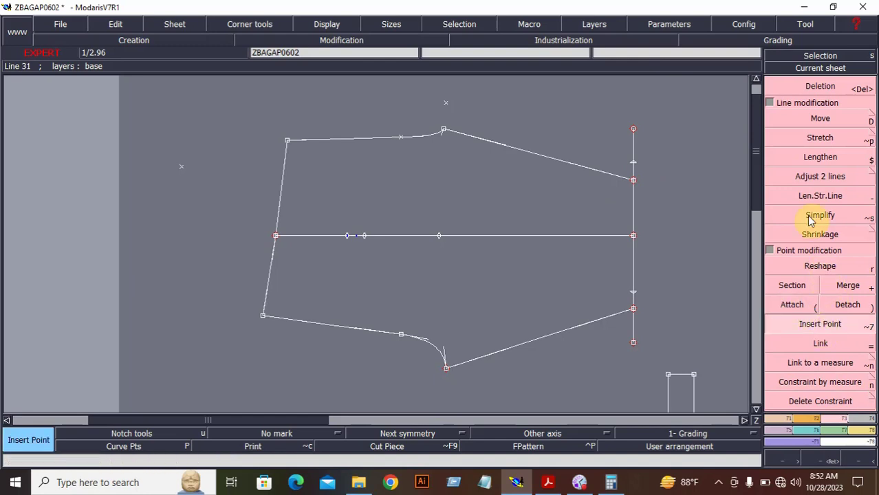
{"action": "left_click", "coordinate": [814, 92]}
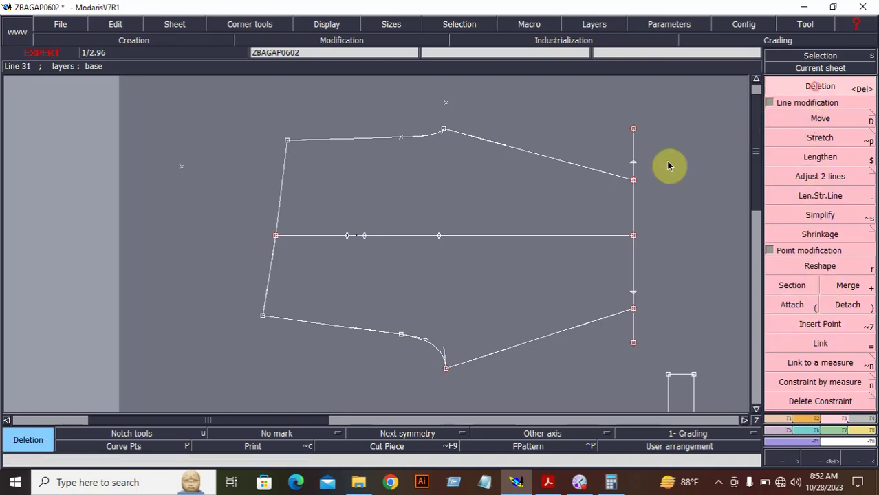
{"action": "left_click", "coordinate": [635, 130]}
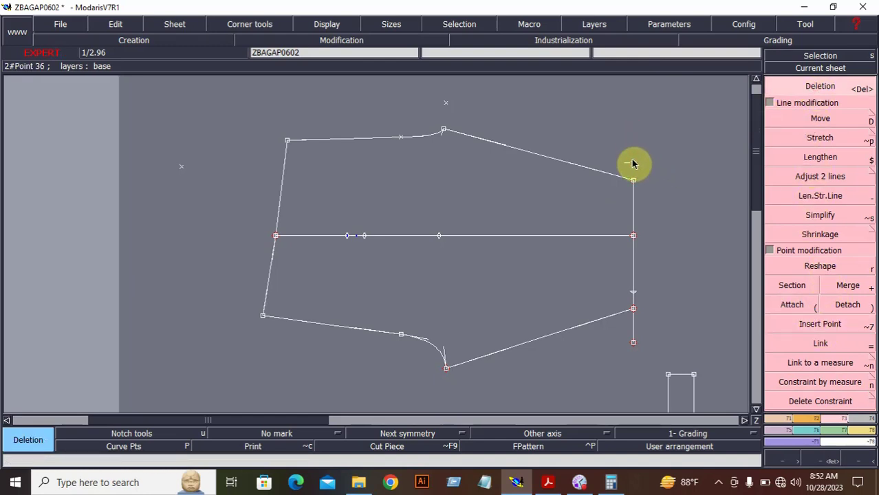
{"action": "left_click", "coordinate": [634, 343]}
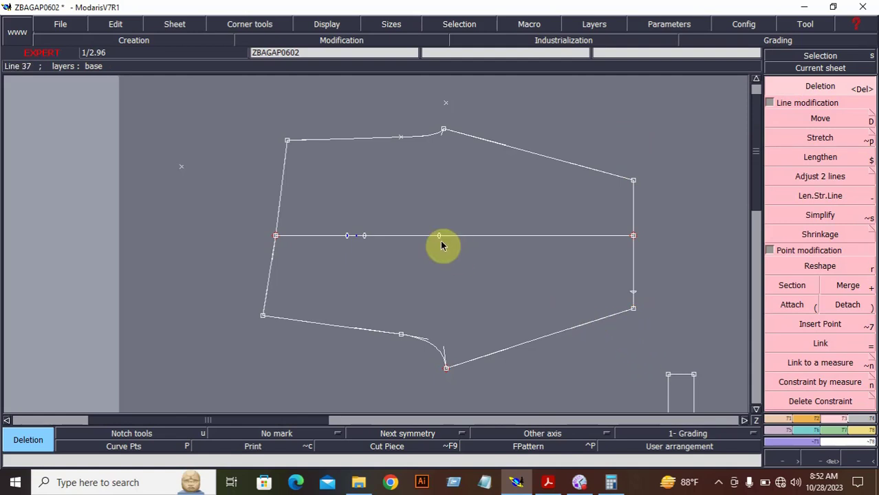
- Extract the full closed trouser outline as a new piece with the Seam tool and arrange all sheets on the desk
{"action": "left_click", "coordinate": [871, 420]}
{"action": "left_click", "coordinate": [793, 382]}
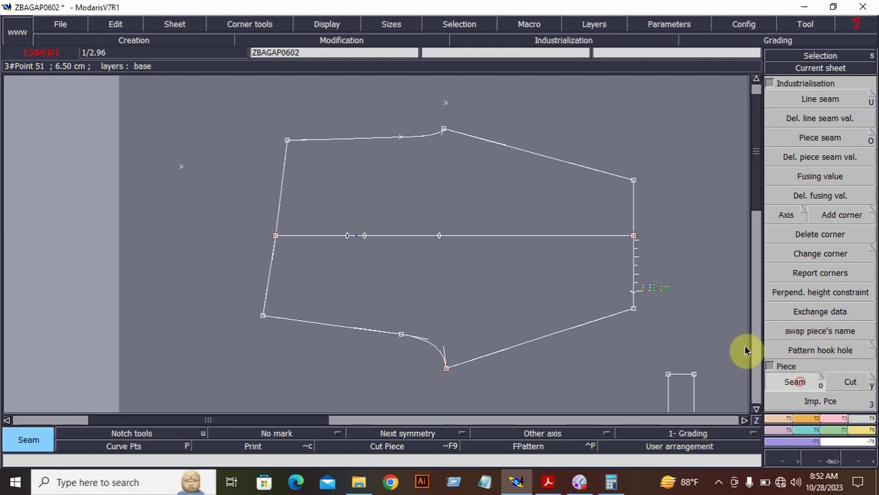
{"action": "left_click", "coordinate": [536, 182]}
{"action": "right_click", "coordinate": [492, 265]}
{"action": "key", "text": "j"}
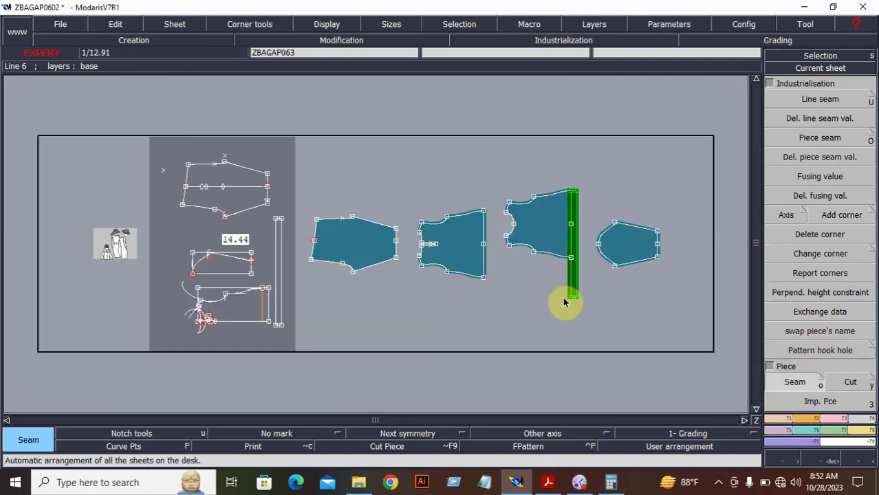
{"action": "left_click", "coordinate": [821, 464]}
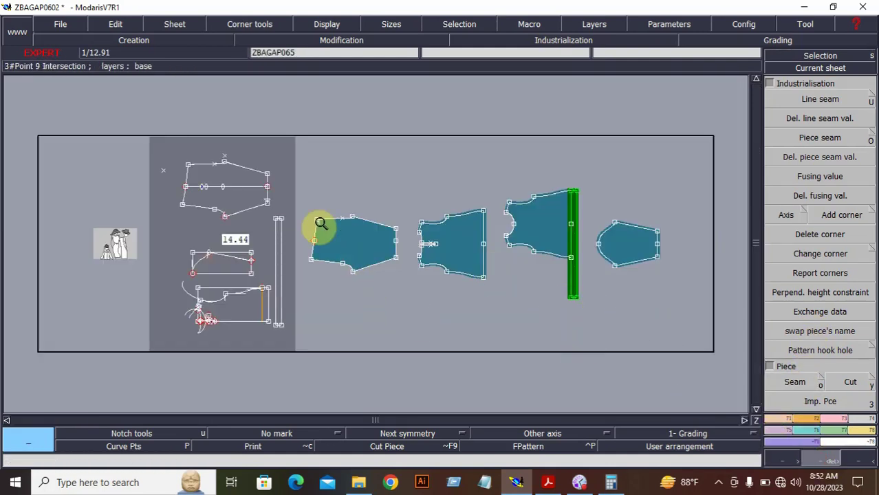
{"action": "left_click_drag", "start_coordinate": [294, 196], "coordinate": [405, 304]}
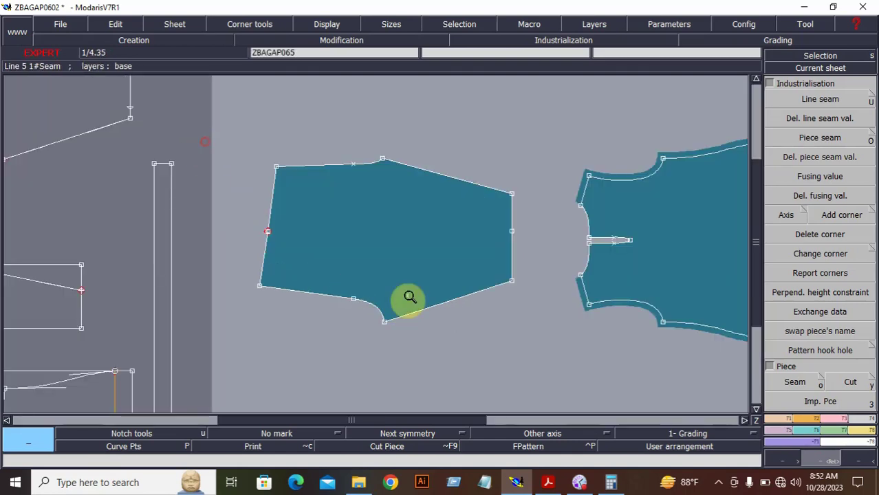
- Pin the outline points of the extracted trouser piece, leaving out the curve point on the front rise
{"action": "left_click", "coordinate": [511, 354]}
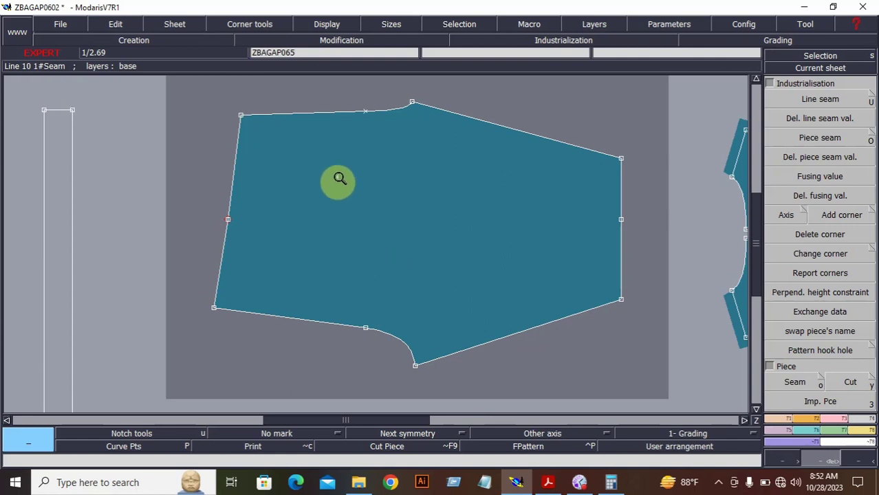
{"action": "left_click", "coordinate": [818, 404]}
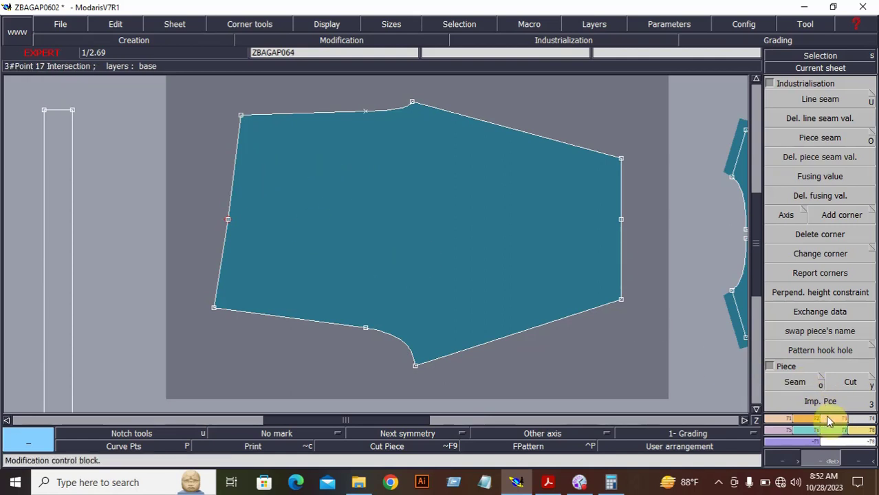
{"action": "left_click", "coordinate": [828, 419]}
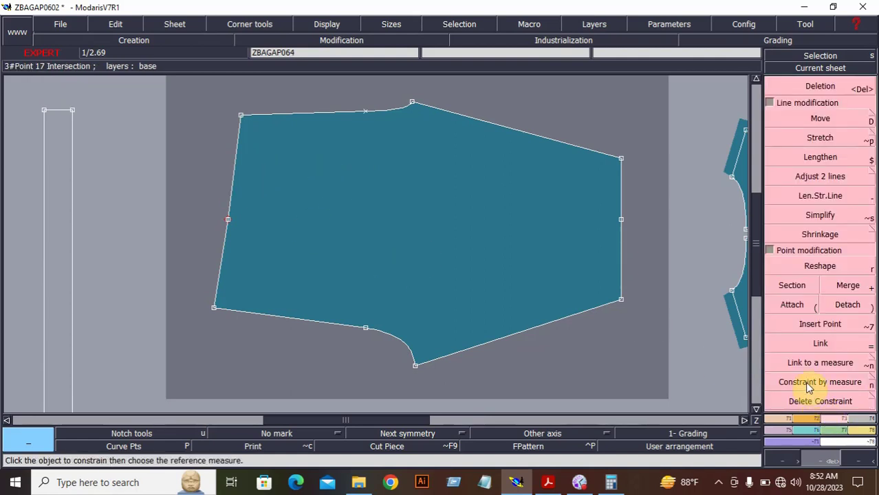
{"action": "left_click", "coordinate": [770, 102]}
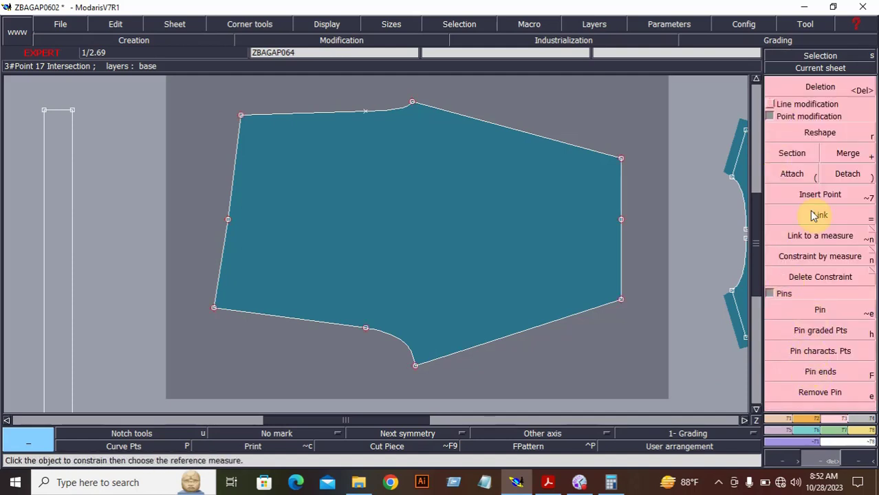
- Move the trouser piece's waistline by 0.00 cm in X and 0.50 cm in Y, and remove the pins from the outline
{"action": "left_click", "coordinate": [809, 103]}
{"action": "left_click", "coordinate": [818, 120]}
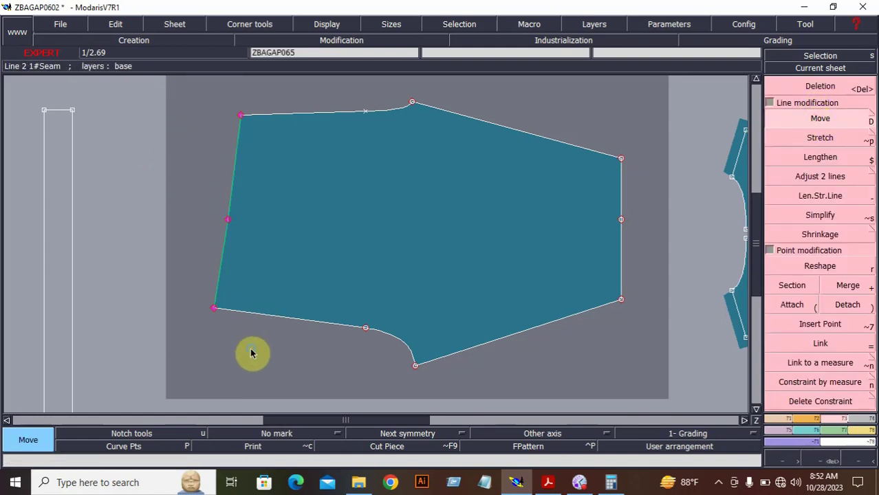
{"action": "left_click", "coordinate": [215, 309]}
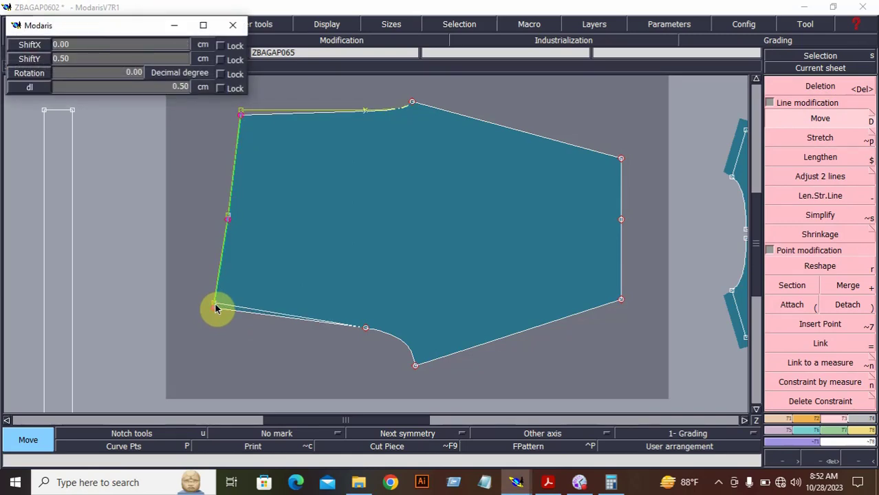
{"action": "left_click", "coordinate": [326, 279]}
{"action": "left_click", "coordinate": [331, 255]}
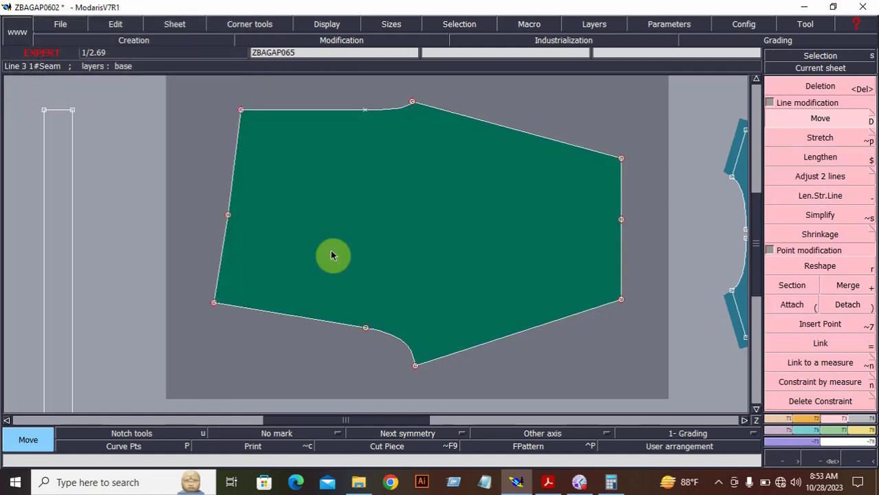
{"action": "left_click", "coordinate": [830, 363]}
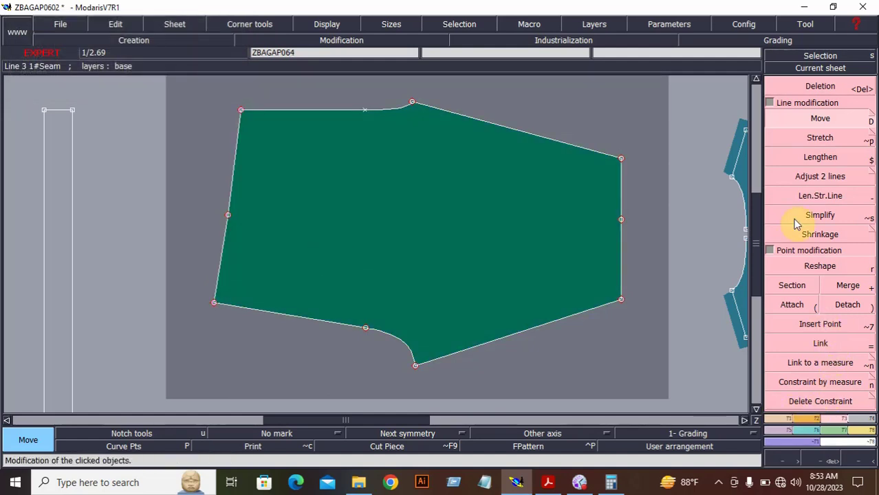
{"action": "left_click", "coordinate": [783, 103]}
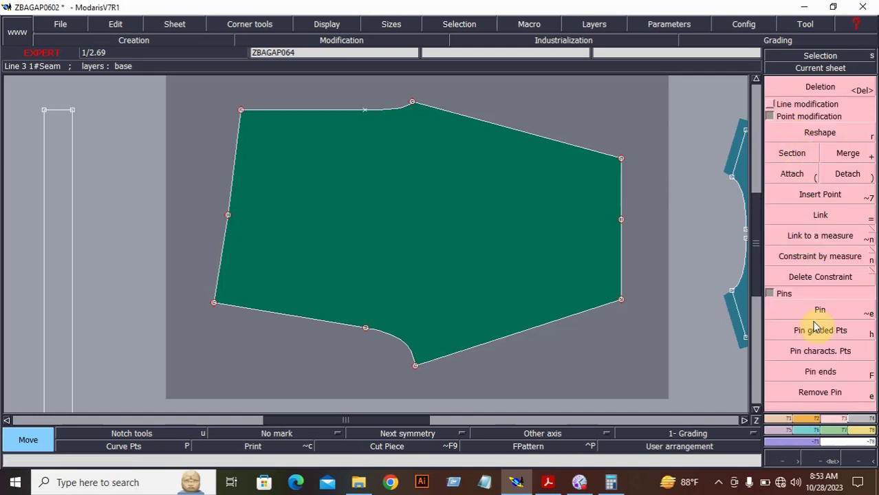
{"action": "left_click", "coordinate": [819, 392]}
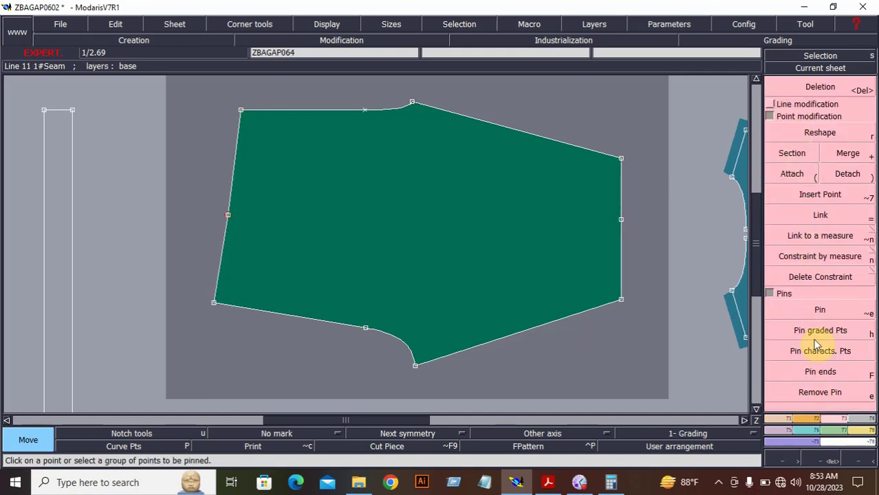
- Add a 1 cm line seam allowance to all outline lines of the trouser piece
{"action": "left_click", "coordinate": [866, 421]}
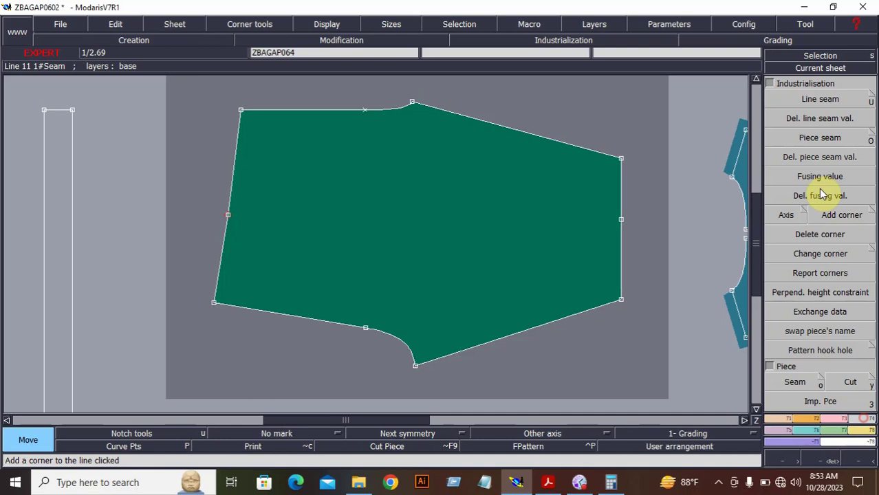
{"action": "left_click", "coordinate": [818, 100]}
{"action": "left_click_drag", "start_coordinate": [195, 90], "coordinate": [678, 406]}
{"action": "left_click", "coordinate": [590, 148]}
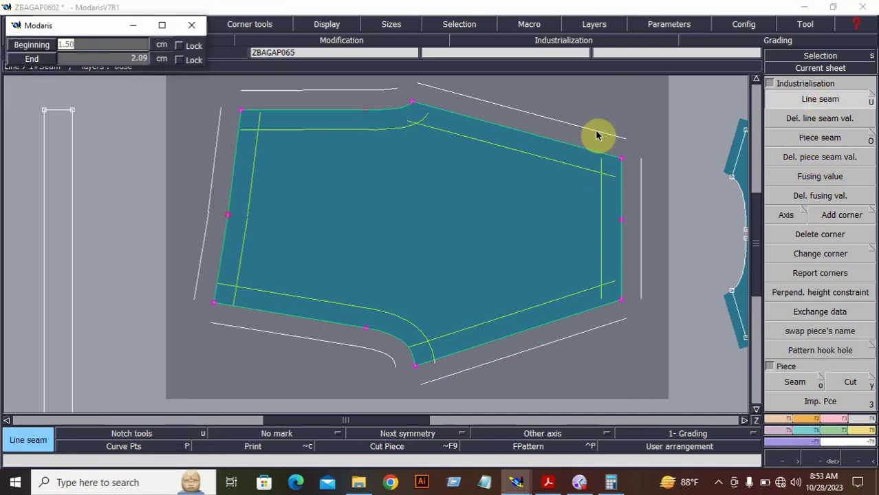
{"action": "type", "text": "1"}
{"action": "key", "text": "Return"}
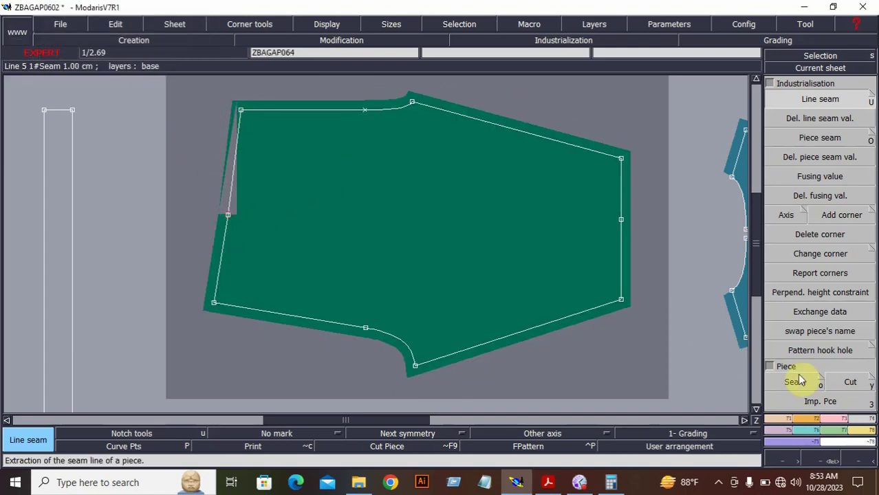
- Attach the coincident end points of the two waistline segments at the middle of the waist
{"action": "left_click", "coordinate": [839, 420]}
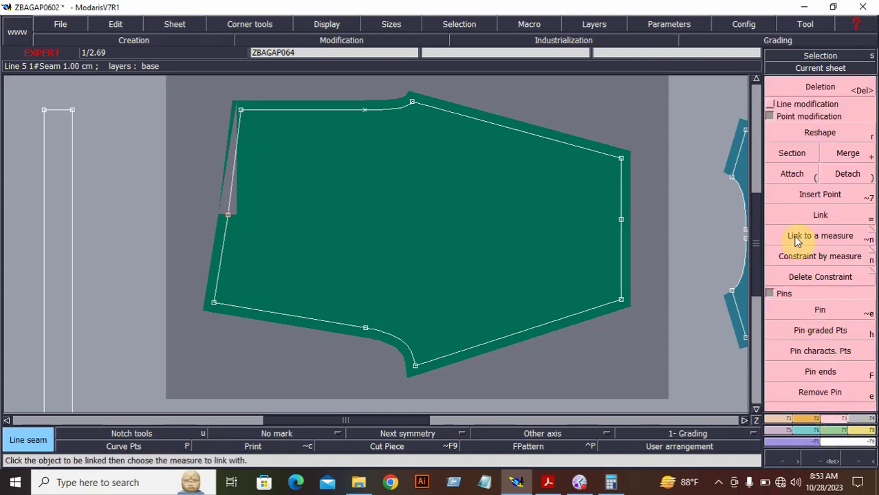
{"action": "left_click", "coordinate": [782, 104]}
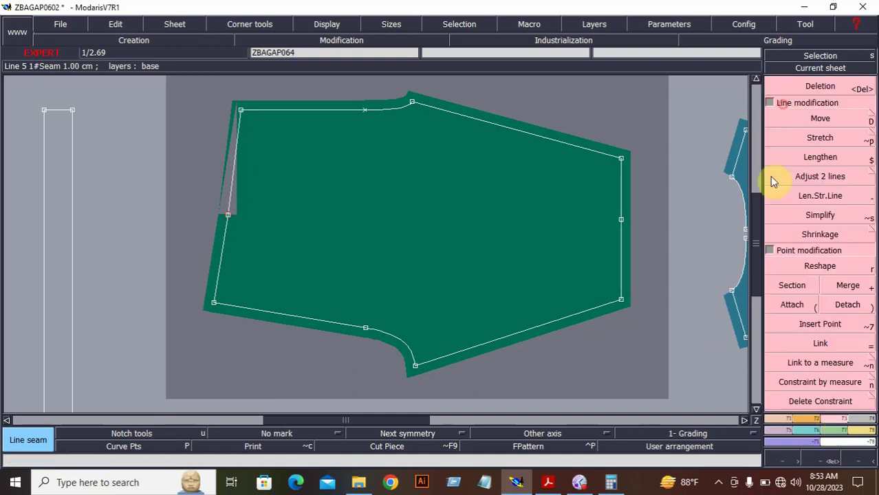
{"action": "left_click", "coordinate": [803, 300]}
{"action": "left_click", "coordinate": [228, 218]}
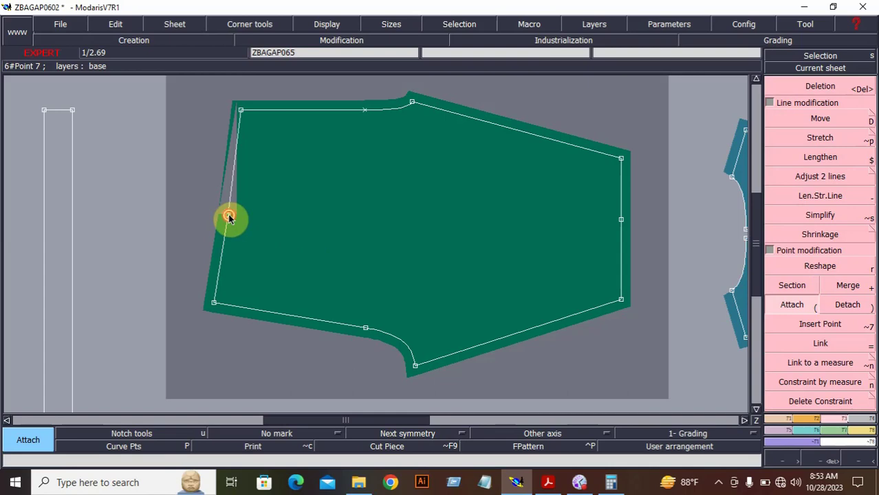
{"action": "left_click", "coordinate": [228, 218]}
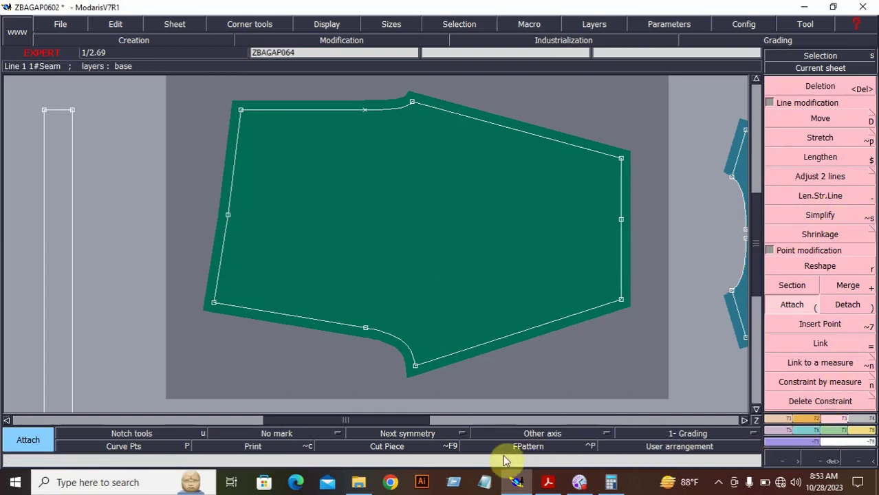
- Look up the belt width for the highlighted base size in the PDF size chart and return to Modaris
{"action": "left_click", "coordinate": [546, 484]}
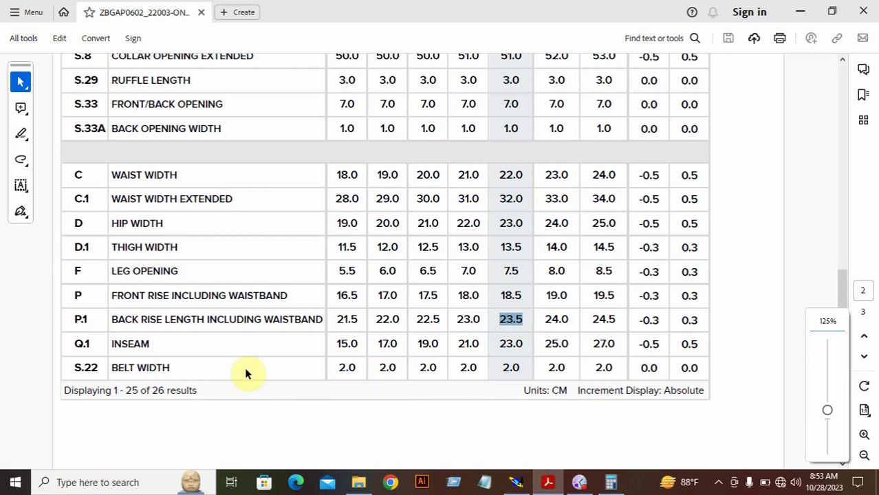
{"action": "left_click_drag", "start_coordinate": [359, 367], "coordinate": [514, 373]}
{"action": "left_click", "coordinate": [513, 370]}
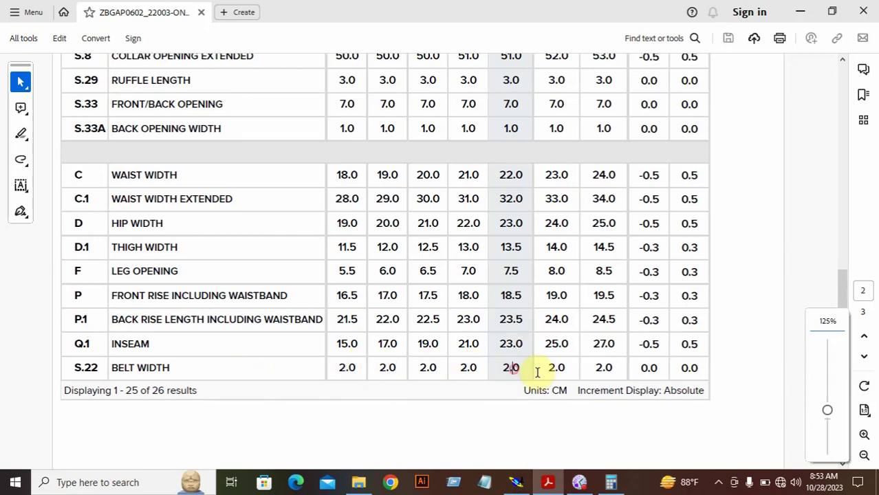
{"action": "left_click", "coordinate": [516, 482]}
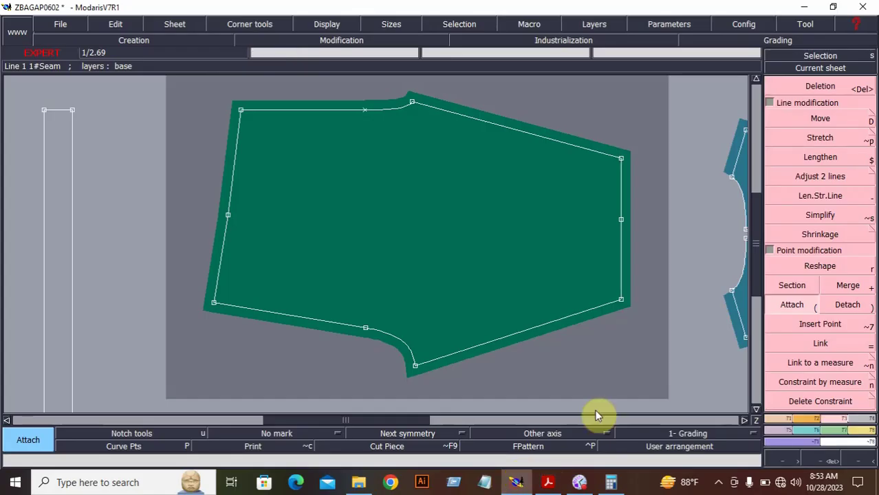
- Set the line seam allowance along the whole waistline to 2 cm
{"action": "left_click", "coordinate": [811, 419]}
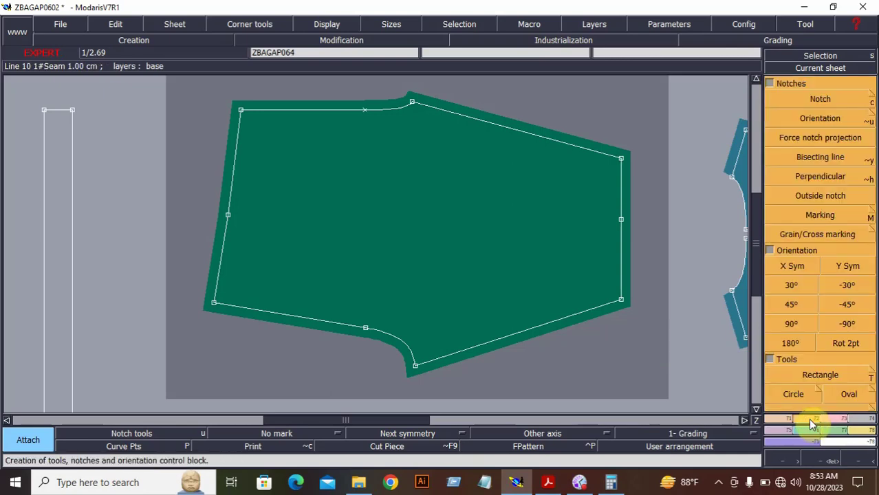
{"action": "left_click", "coordinate": [850, 441]}
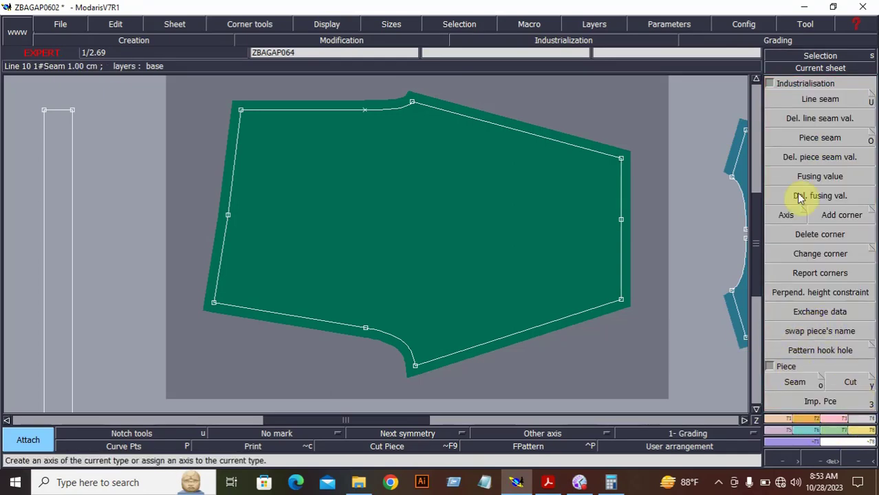
{"action": "left_click", "coordinate": [808, 101]}
{"action": "left_click_drag", "start_coordinate": [154, 101], "coordinate": [285, 347]}
{"action": "left_click", "coordinate": [245, 180]}
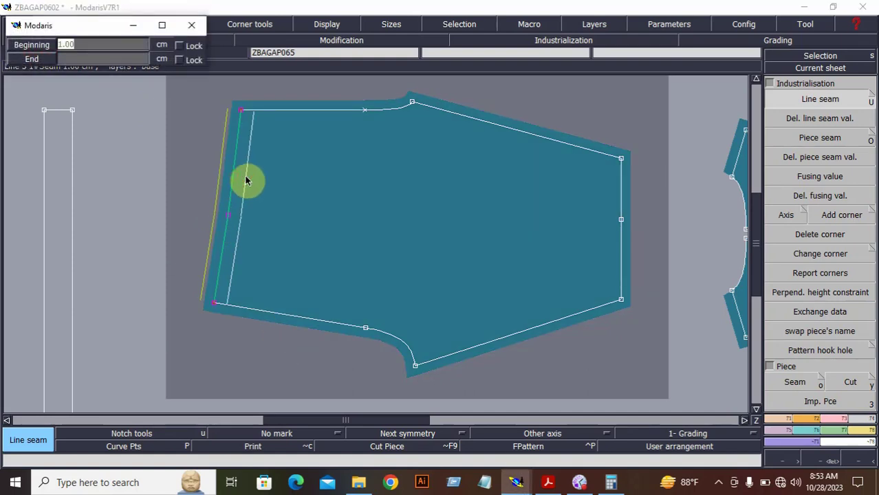
{"action": "key", "text": "Return"}
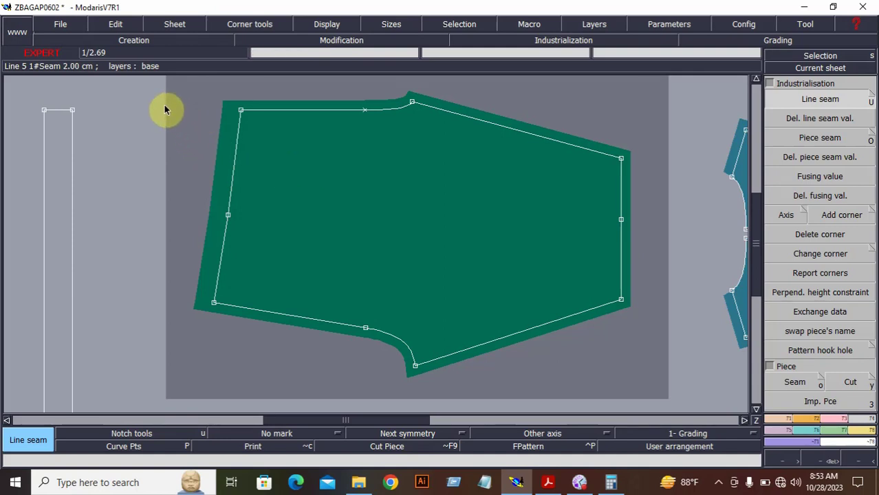
- Set the waistline's seam allowance to 2.2 cm at both the beginning and the end
{"action": "left_click_drag", "start_coordinate": [167, 86], "coordinate": [266, 321]}
{"action": "left_click", "coordinate": [248, 176]}
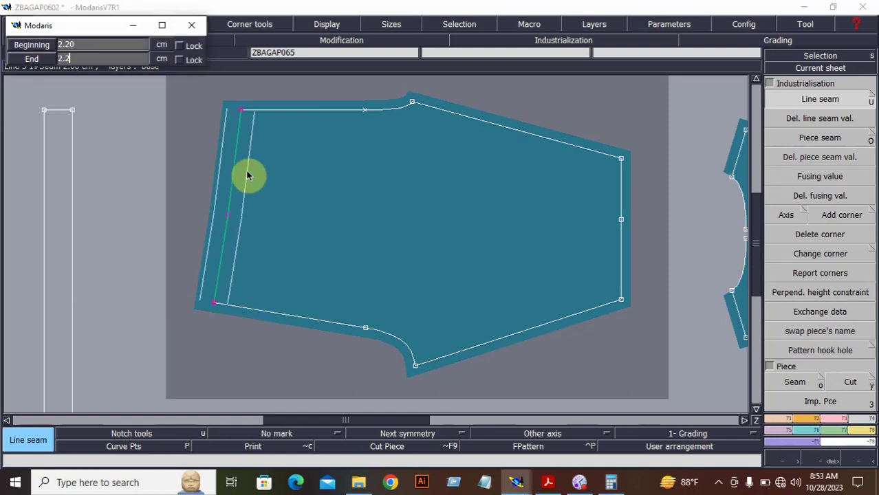
{"action": "key", "text": "Return"}
{"action": "left_click", "coordinate": [278, 179]}
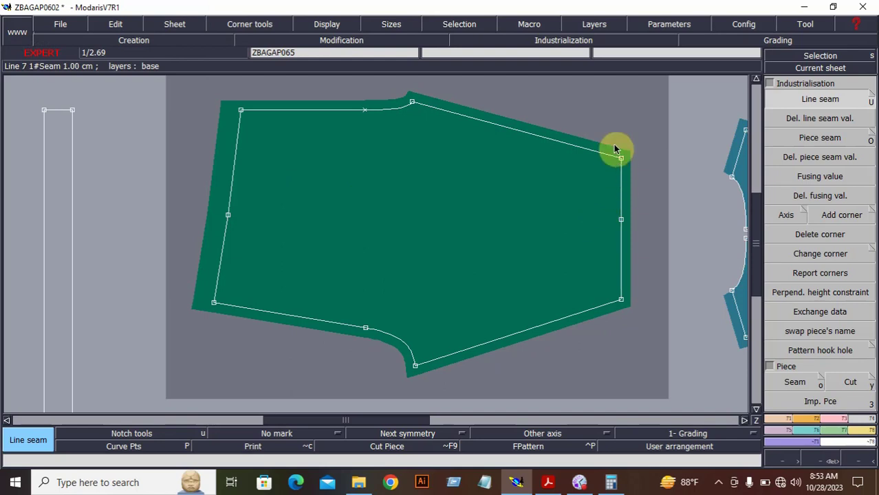
- Set the seam allowance along the leg opening to 2 cm
{"action": "left_click_drag", "start_coordinate": [616, 145], "coordinate": [661, 326]}
{"action": "left_click", "coordinate": [630, 259]}
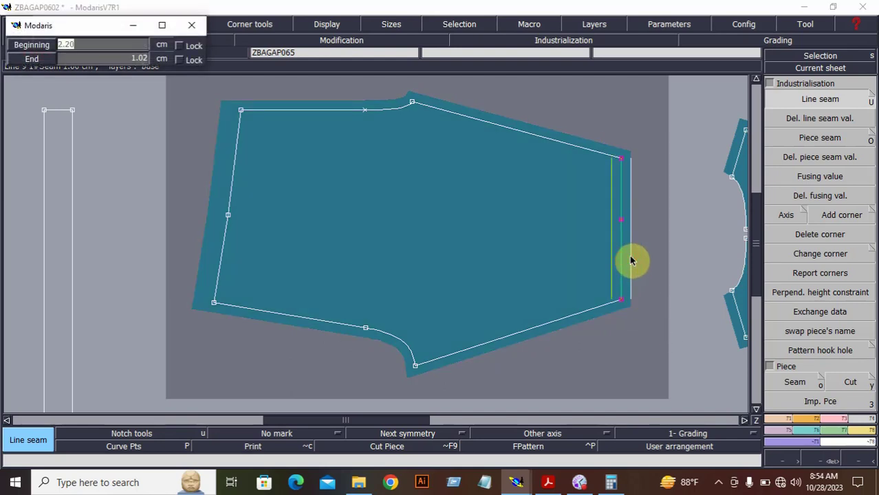
{"action": "key", "text": "Return"}
{"action": "left_click", "coordinate": [574, 222]}
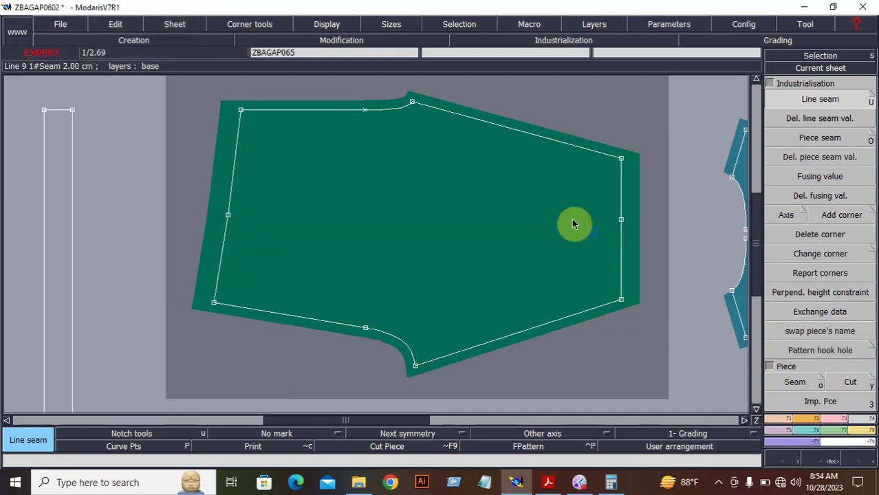
- Change the leg-opening seam corners to Next symmetry at the front inseam and Previous symmetry at the back inseam
{"action": "left_click", "coordinate": [826, 405]}
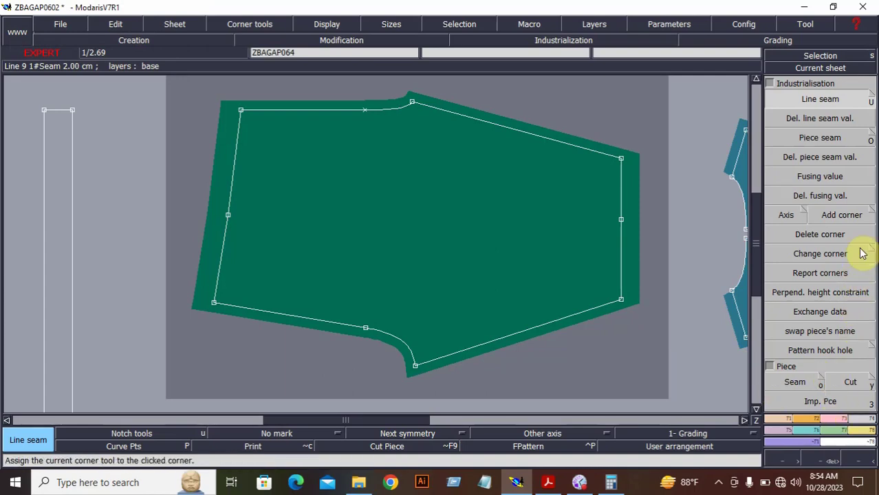
{"action": "right_click", "coordinate": [872, 211]}
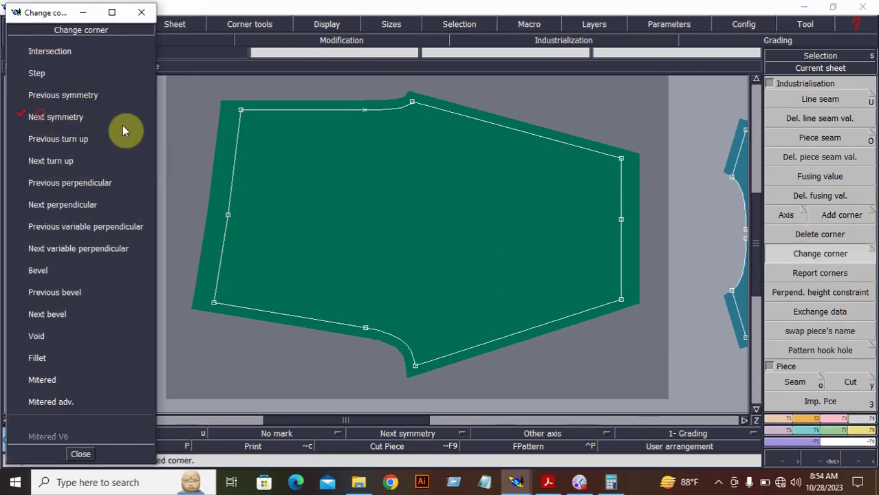
{"action": "left_click", "coordinate": [621, 301]}
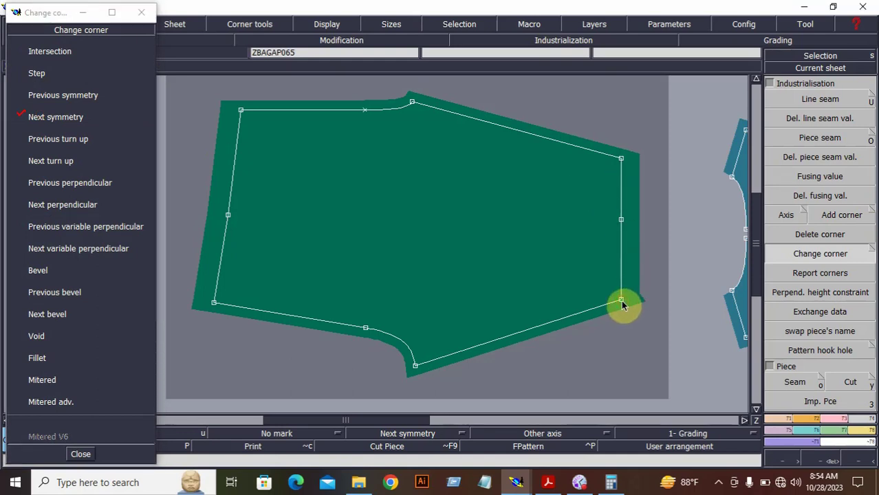
{"action": "left_click", "coordinate": [621, 159]}
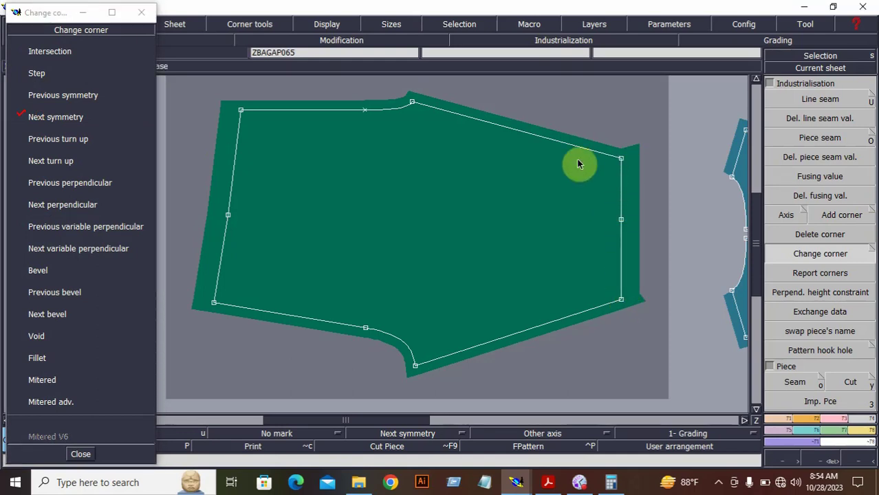
{"action": "left_click", "coordinate": [62, 95]}
{"action": "left_click", "coordinate": [619, 303]}
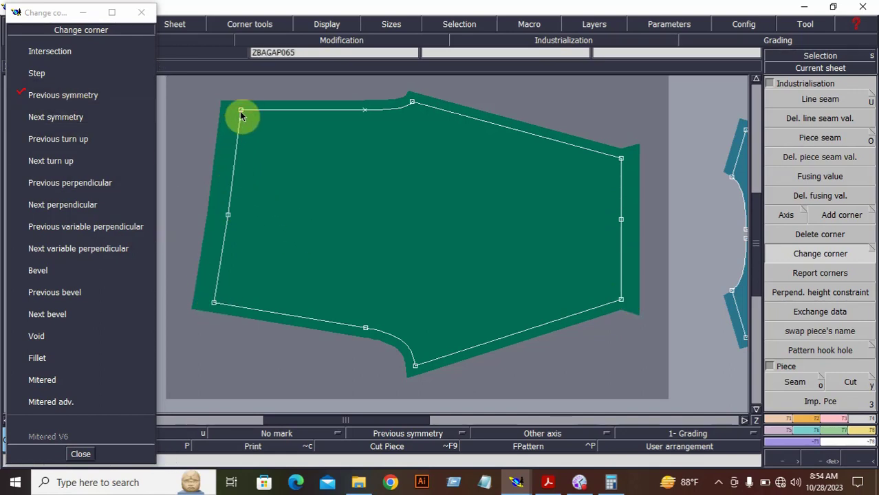
- Change the waist seam corners to Previous symmetry at the front rise and Next symmetry at the back rise
{"action": "left_click", "coordinate": [57, 118]}
{"action": "left_click", "coordinate": [213, 305]}
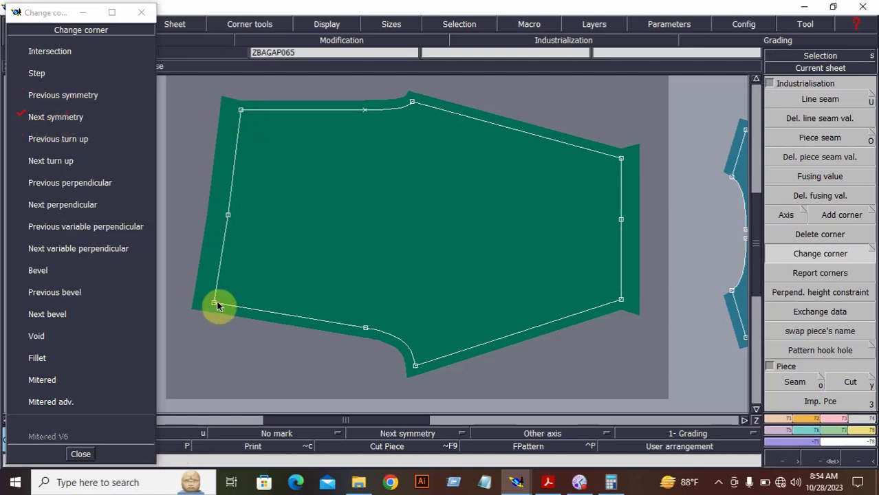
{"action": "left_click", "coordinate": [79, 455]}
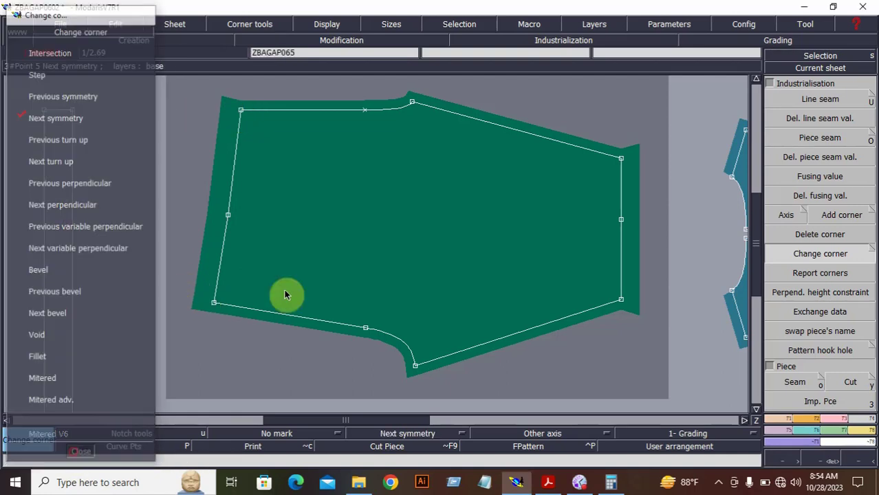
- Examine the trouser piece's seam allowances and corners, and view the body and sleeve pieces with all sheets arranged on the desk
{"action": "left_click", "coordinate": [816, 456]}
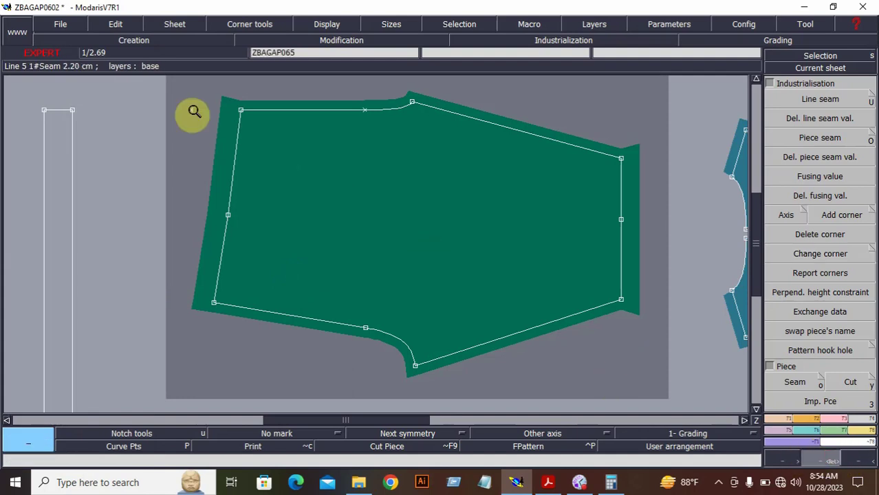
{"action": "left_click", "coordinate": [154, 90]}
{"action": "left_click", "coordinate": [668, 379]}
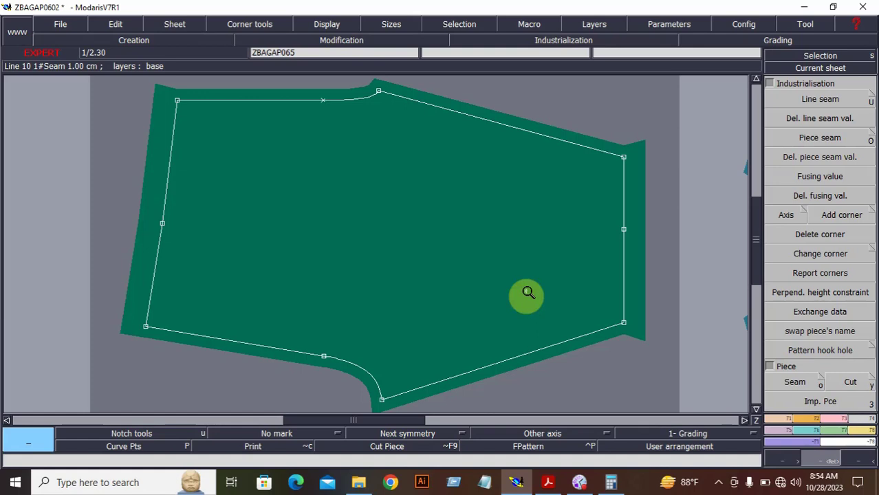
{"action": "key", "text": "j"}
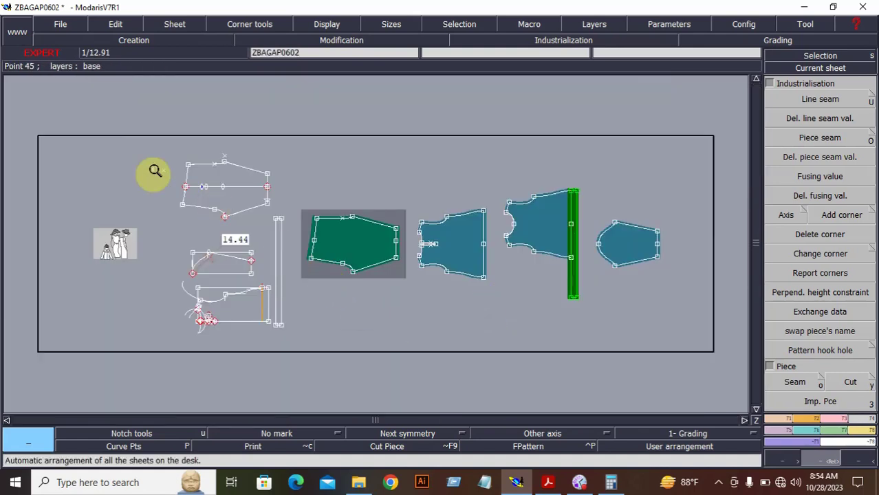
{"action": "left_click", "coordinate": [135, 152]}
{"action": "left_click", "coordinate": [665, 351]}
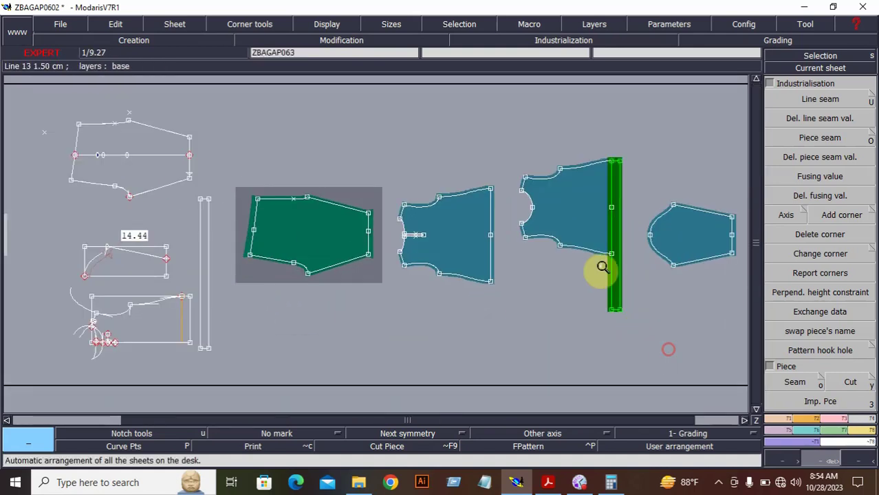
{"action": "left_click", "coordinate": [516, 129]}
{"action": "left_click", "coordinate": [731, 274]}
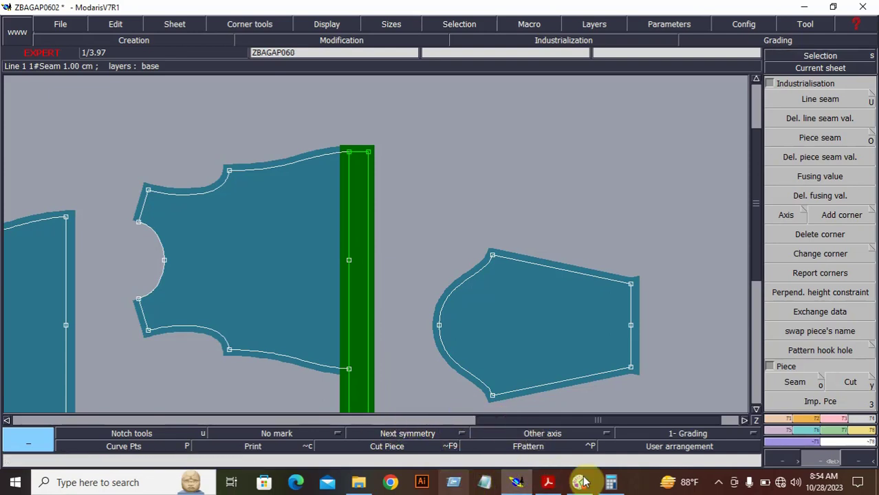
- Review the trouser measurements in the ZBGAP0602_22003 size chart in Acrobat and close the chart
{"action": "left_click", "coordinate": [548, 488]}
{"action": "scroll", "coordinate": [612, 383], "scroll_direction": "down", "scroll_amount": 3}
{"action": "scroll", "coordinate": [766, 225], "scroll_direction": "up", "scroll_amount": 3}
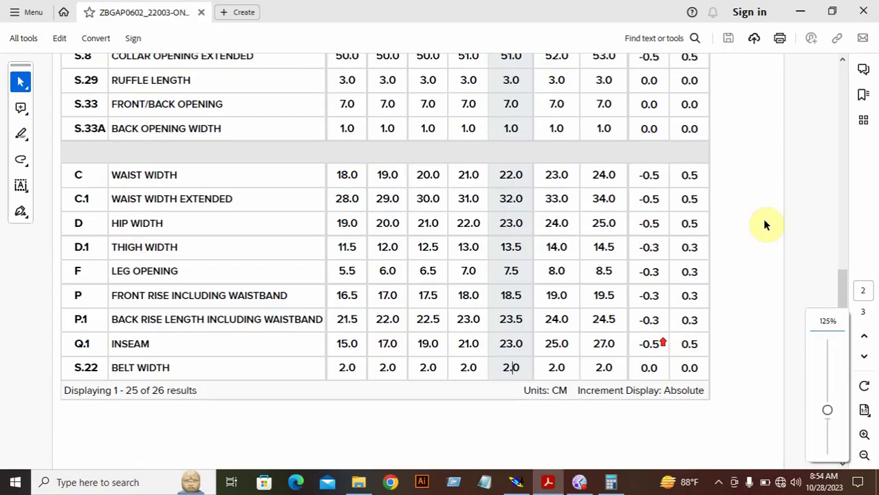
{"action": "left_click", "coordinate": [857, 17]}
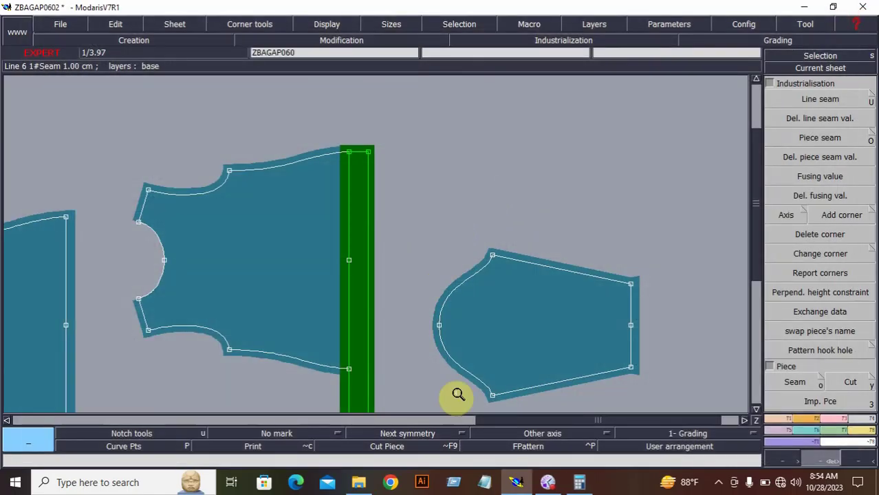
- Switch to the ALL DEVLOPMEN SHEET folder in File Explorer
{"action": "left_click", "coordinate": [358, 482]}
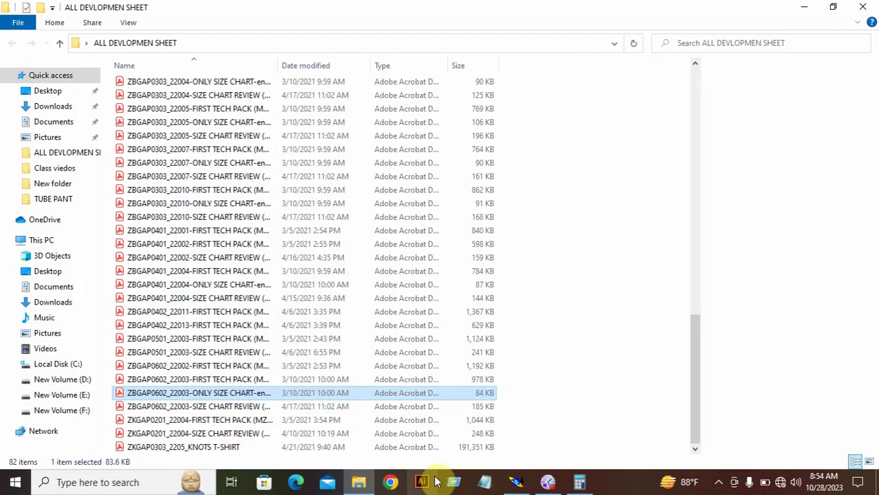